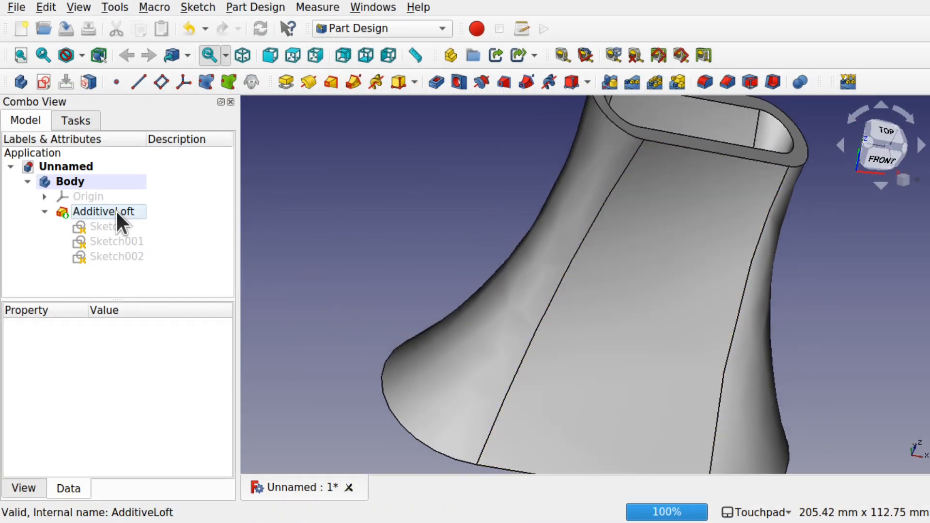
pyautogui.click(116, 211)
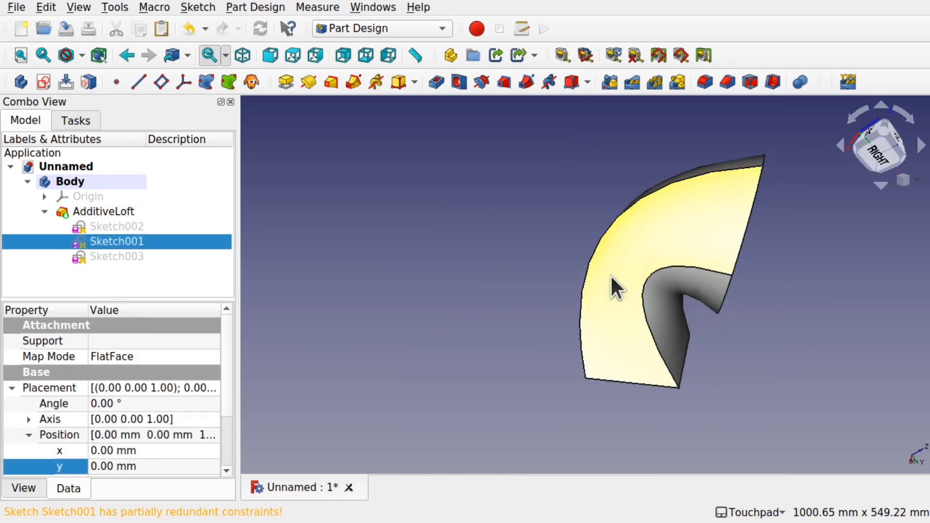
pyautogui.keyDown('alt'); pyautogui.moveTo(691, 261); pyautogui.dragTo(849, 241); pyautogui.keyUp('alt')
pyautogui.moveTo(649, 257)
pyautogui.keyDown('alt'); pyautogui.mouseDown()
pyautogui.moveTo(694, 294)
pyautogui.moveTo(820, 326)
pyautogui.moveTo(623, 212)
pyautogui.moveTo(617, 223)
pyautogui.moveTo(699, 259)
pyautogui.moveTo(799, 280)
pyautogui.moveTo(596, 247)
pyautogui.moveTo(532, 223)
pyautogui.moveTo(504, 222)
pyautogui.moveTo(707, 268)
pyautogui.moveTo(706, 257)
pyautogui.moveTo(673, 252)
pyautogui.moveTo(510, 276)
pyautogui.moveTo(401, 264)
pyautogui.moveTo(481, 255)
pyautogui.moveTo(513, 260)
pyautogui.moveTo(428, 263)
pyautogui.moveTo(292, 243)
pyautogui.mouseUp(); pyautogui.keyUp('alt')
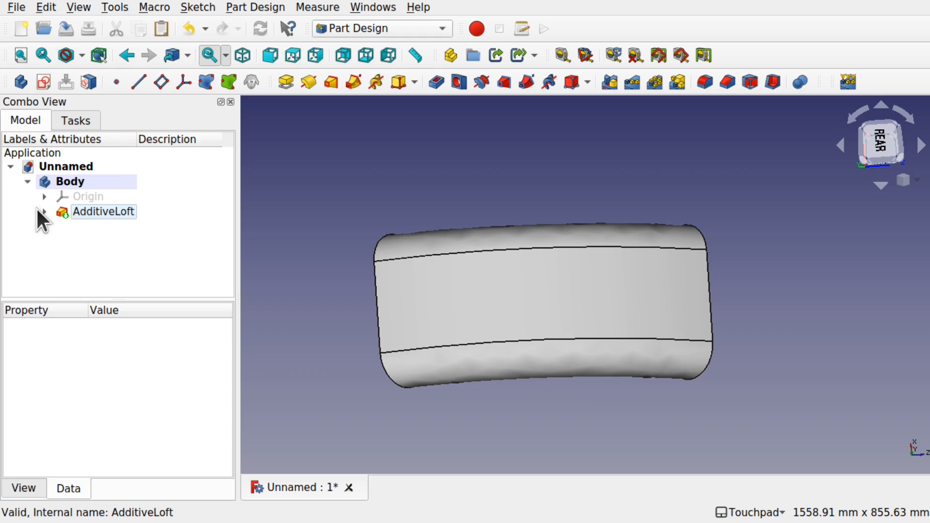
pyautogui.click(39, 210)
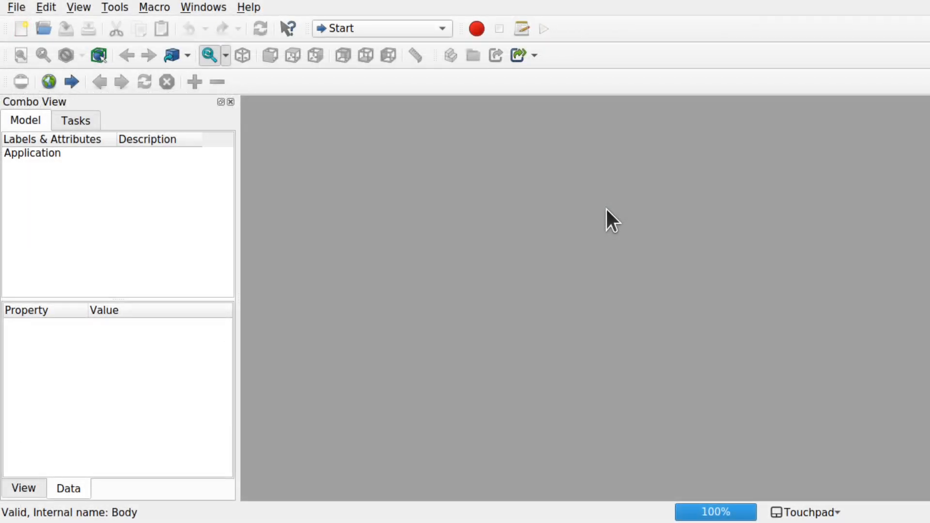
# Switch to the Part Design workbench and create a new document
pyautogui.click(380, 28)
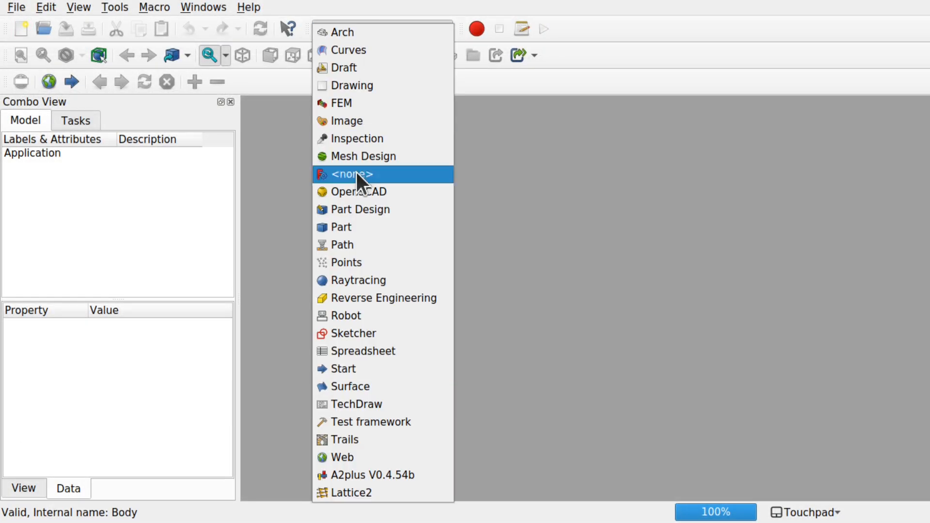
pyautogui.click(381, 219)
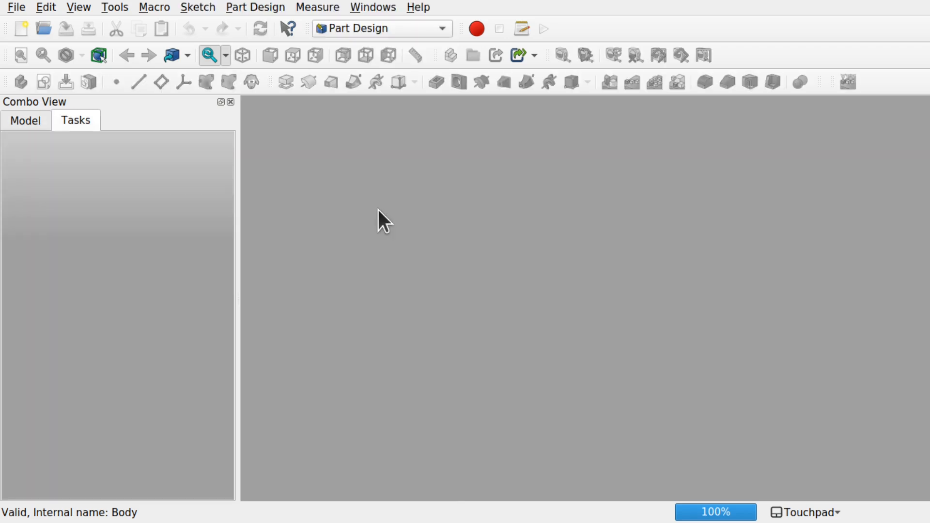
pyautogui.click(14, 28)
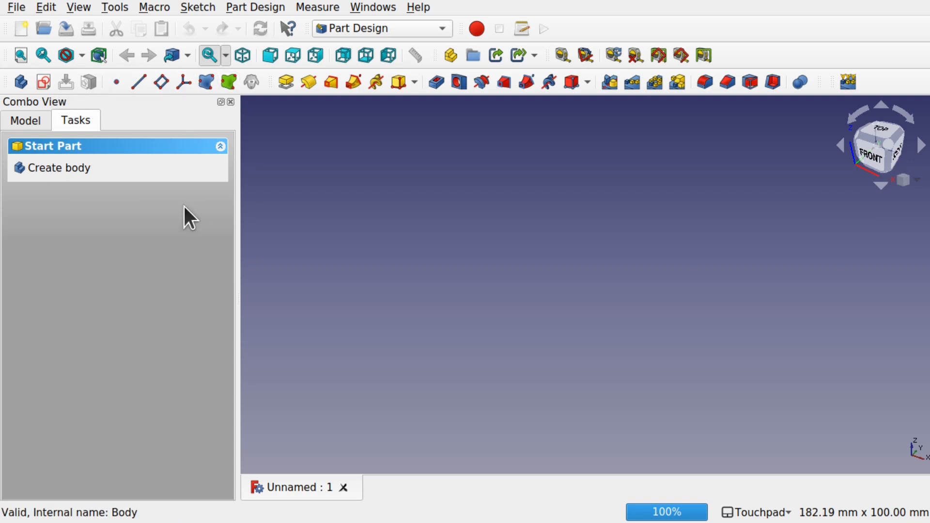
# Create a body and start a new sketch on its XY plane
pyautogui.click(81, 169)
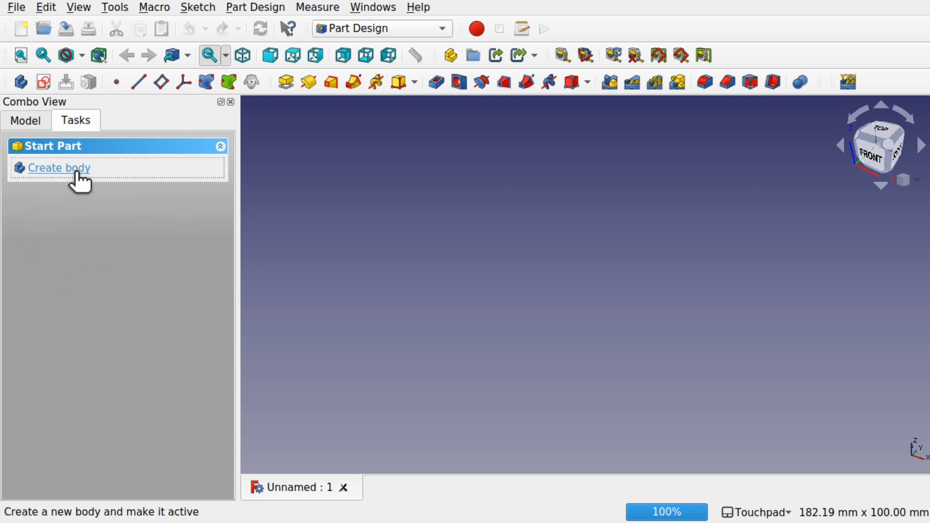
pyautogui.click(75, 166)
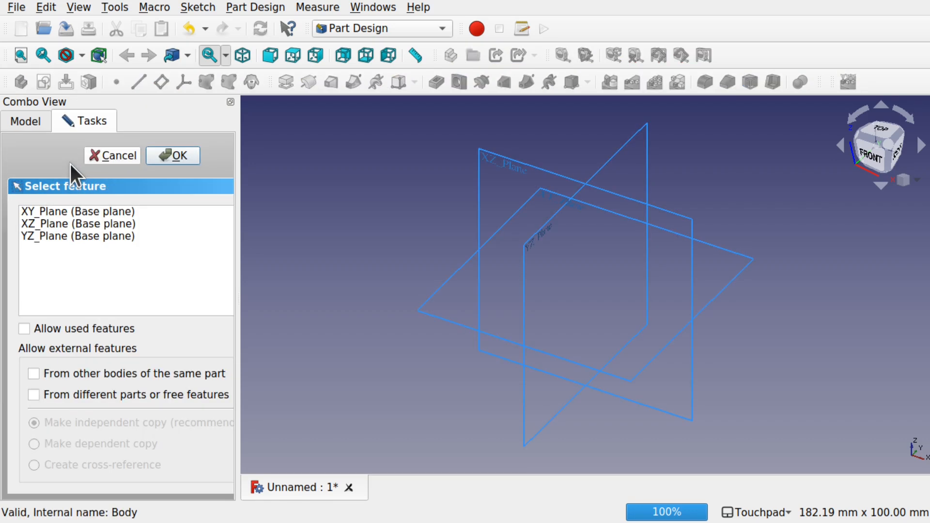
pyautogui.click(68, 211)
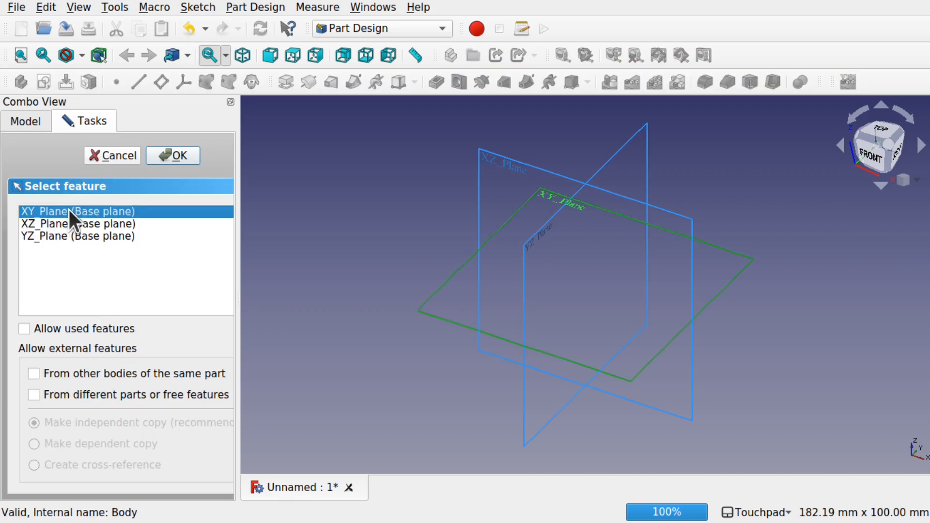
pyautogui.click(165, 150)
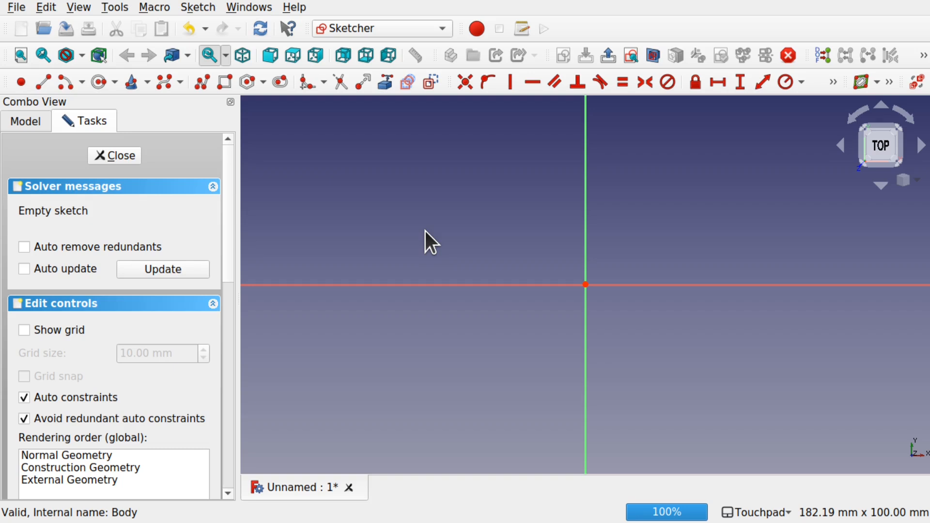
pyautogui.click(98, 81)
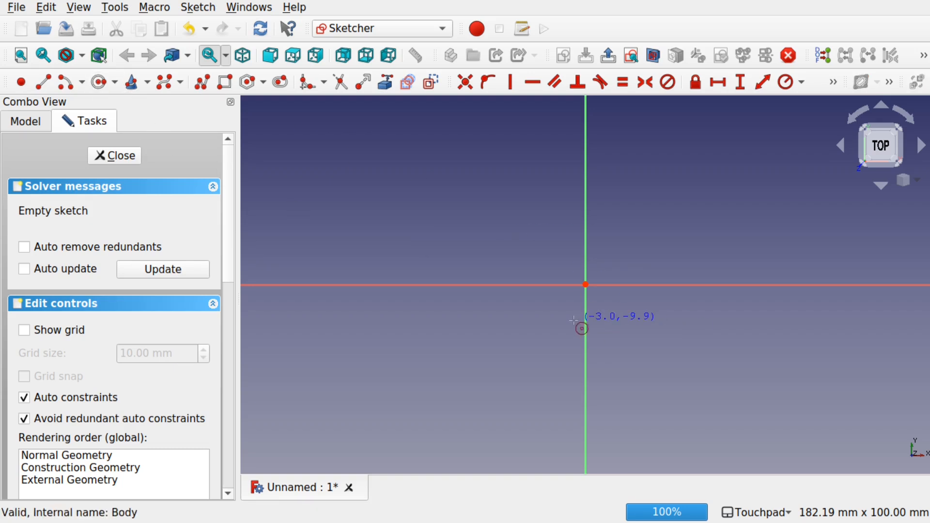
pyautogui.click(586, 284)
pyautogui.click(730, 363)
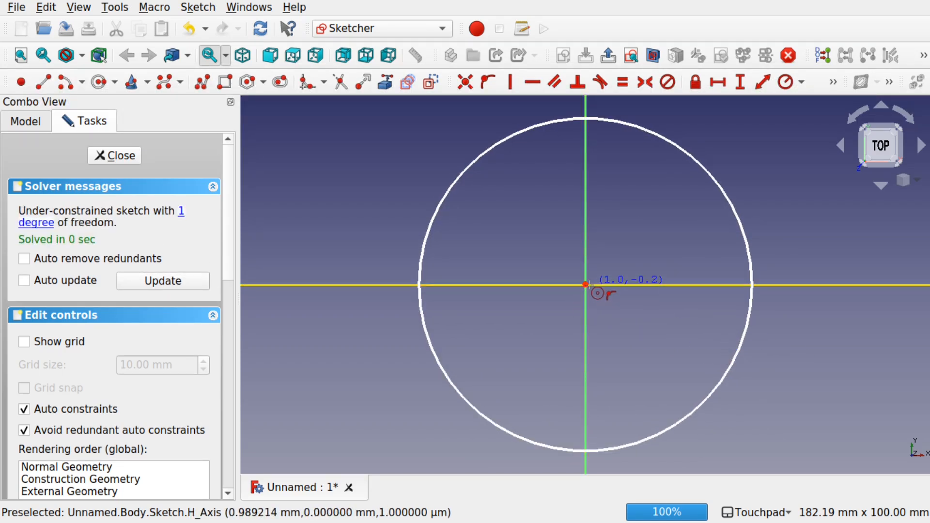
pyautogui.click(585, 285)
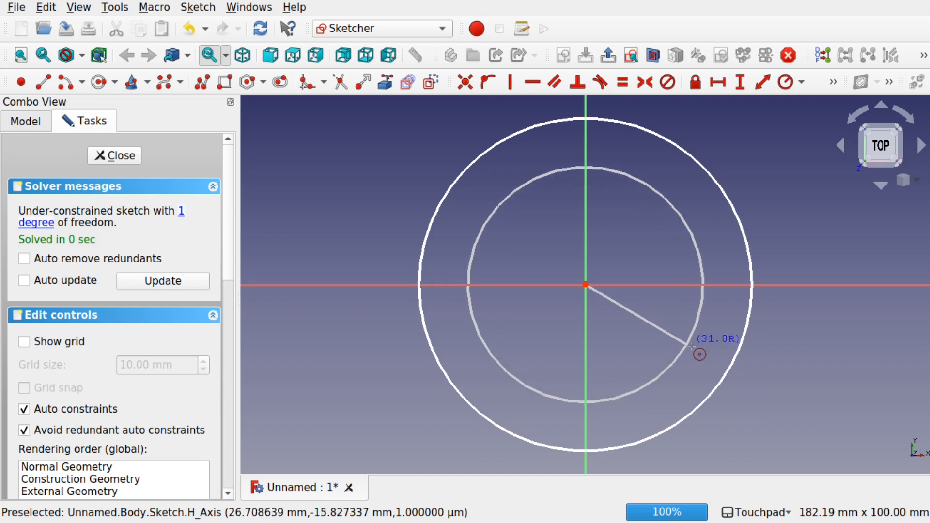
pyautogui.click(702, 348)
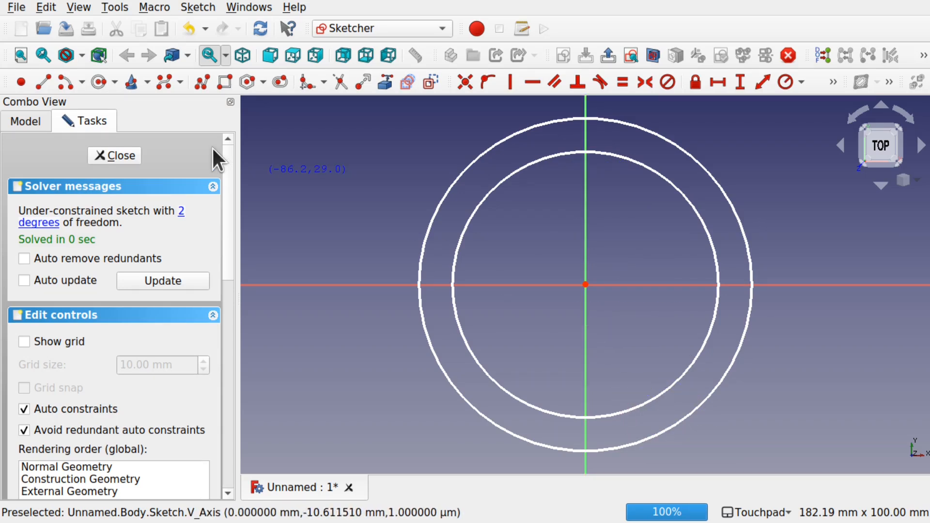
pyautogui.rightClick(324, 178)
pyautogui.moveTo(360, 114); pyautogui.dragTo(785, 467)
pyautogui.press('Delete')
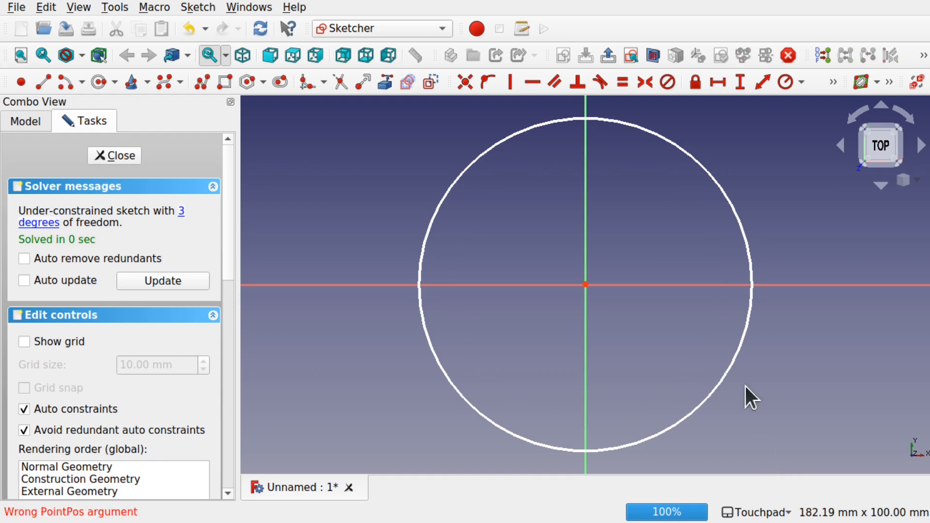
pyautogui.click(730, 366)
pyautogui.press('Delete')
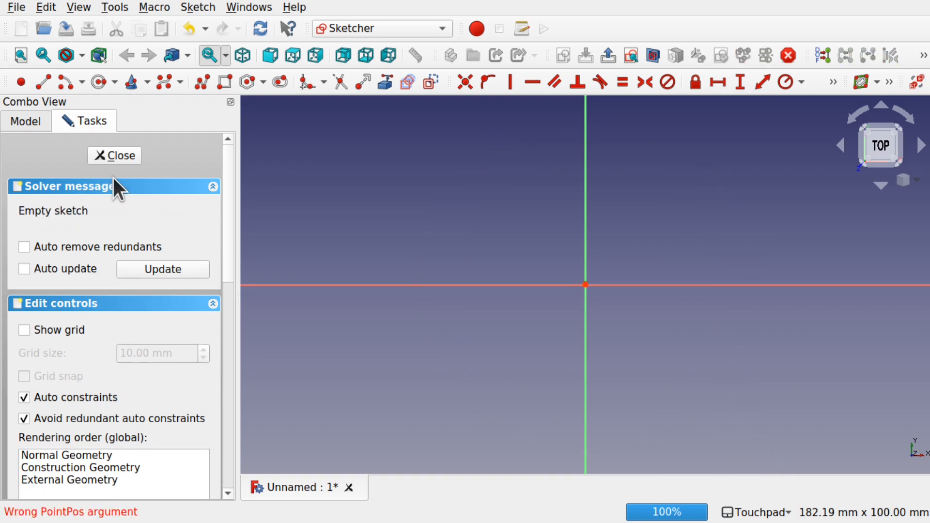
# Sketch two nested horizontal slots sharing a centre point, forming a closed band around the origin, and finish the sketch
pyautogui.click(281, 82)
pyautogui.click(443, 233)
pyautogui.click(713, 337)
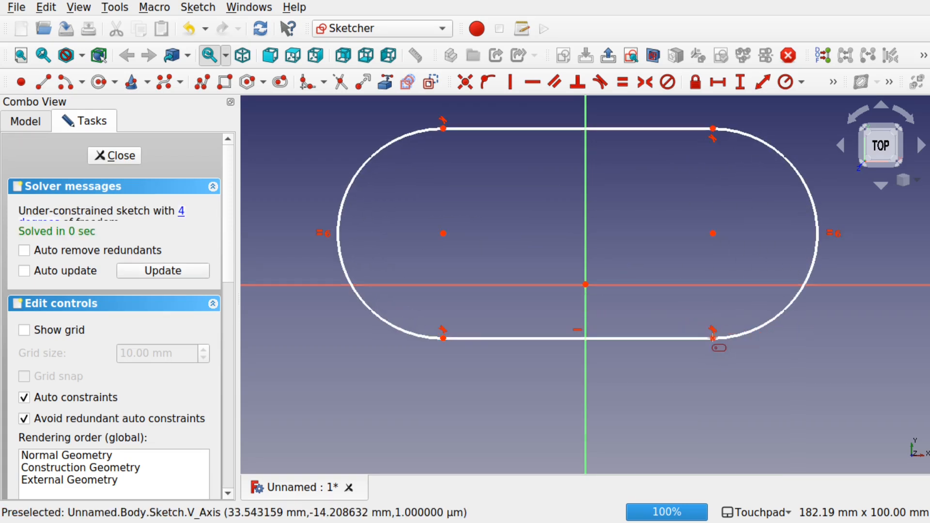
pyautogui.click(443, 233)
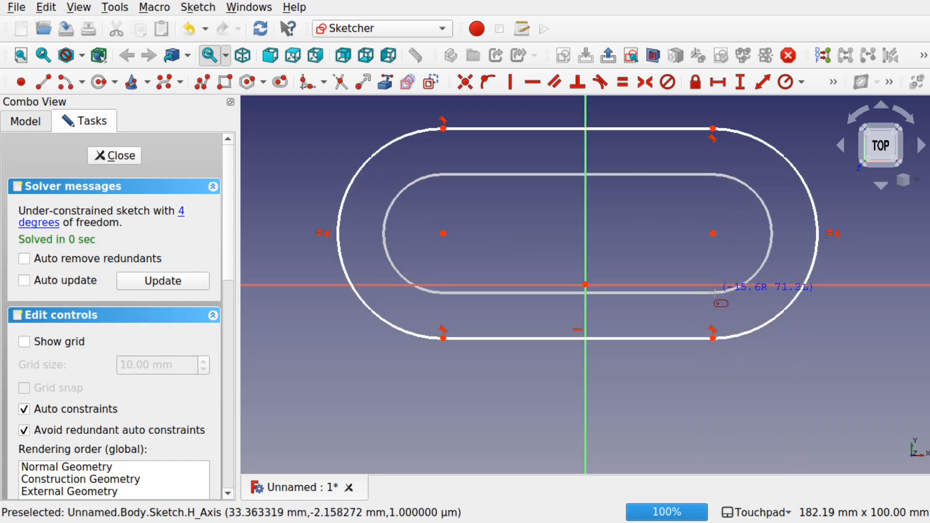
pyautogui.click(718, 301)
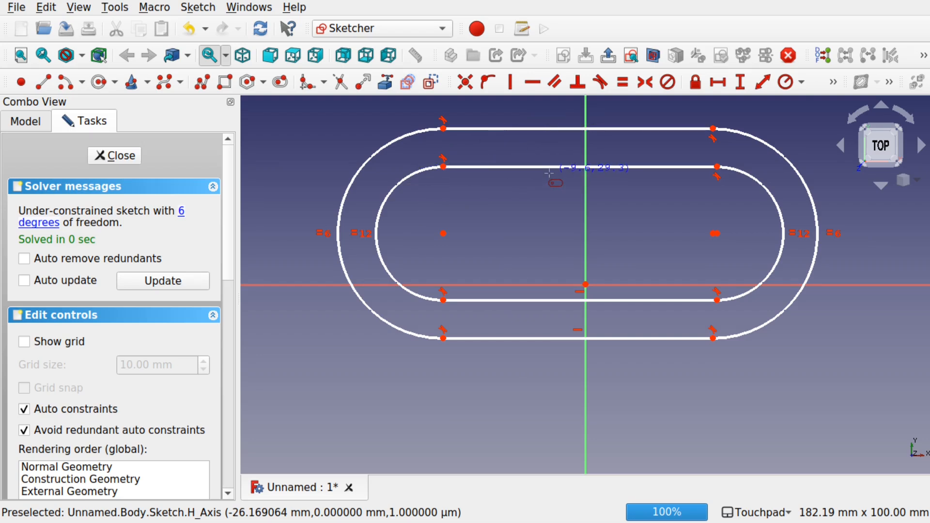
pyautogui.click(115, 155)
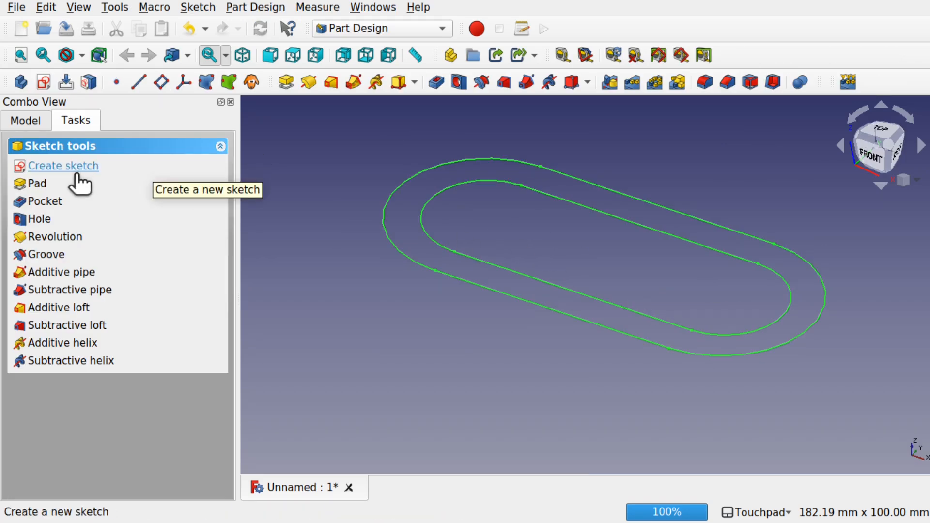
# Start a second sketch in the body on the XY plane
pyautogui.click(18, 124)
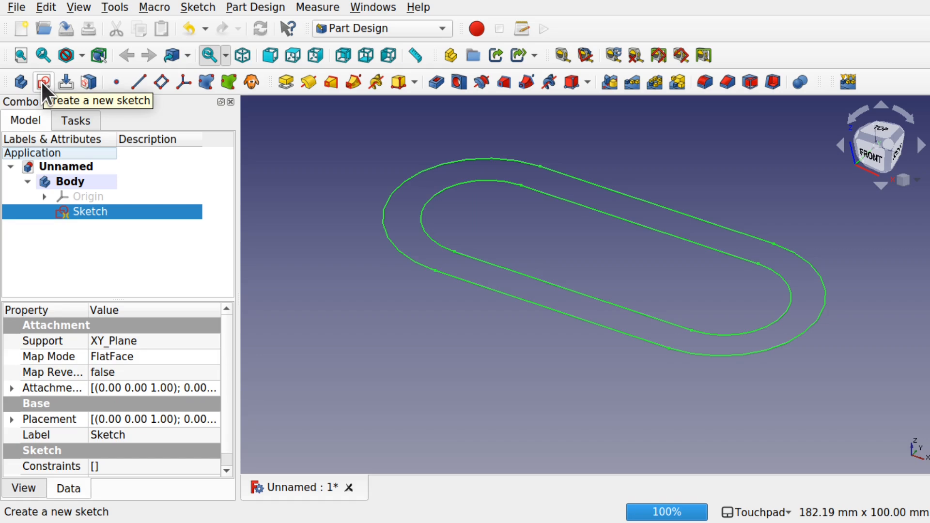
pyautogui.click(86, 122)
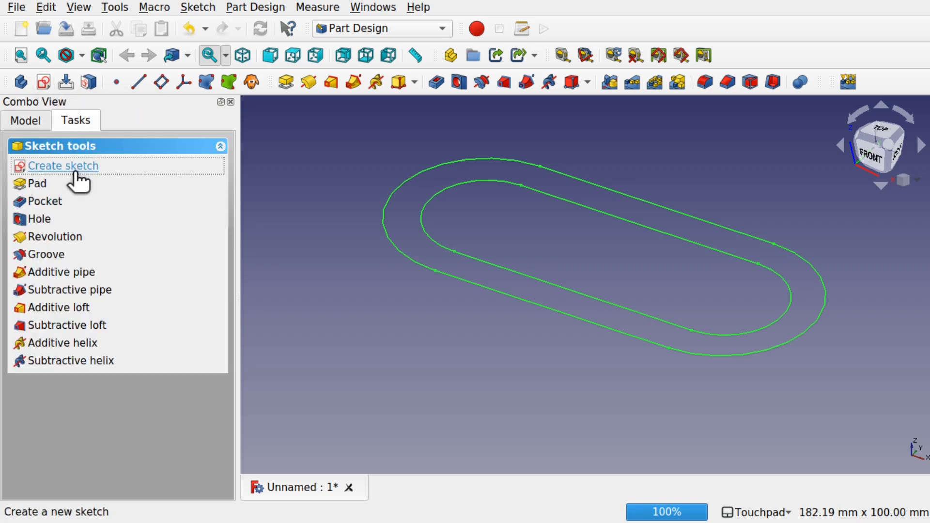
pyautogui.click(68, 167)
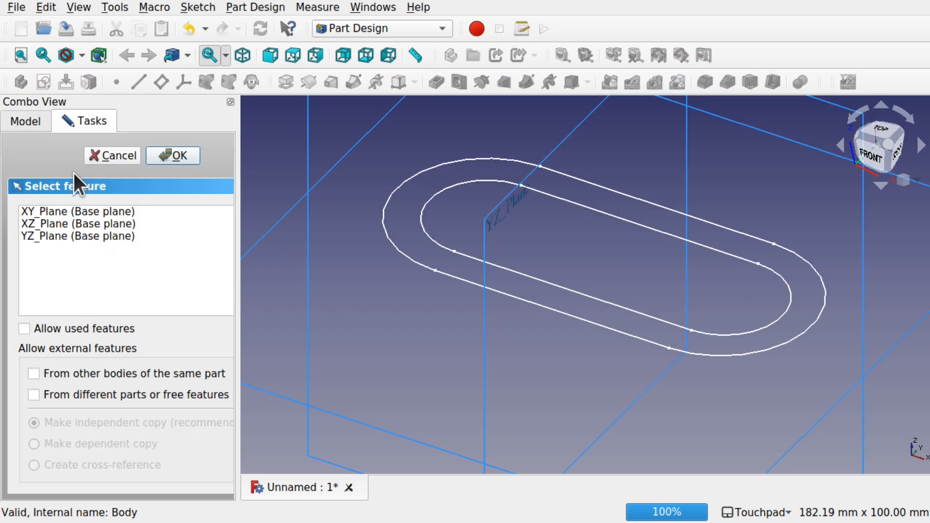
pyautogui.click(59, 214)
pyautogui.click(168, 155)
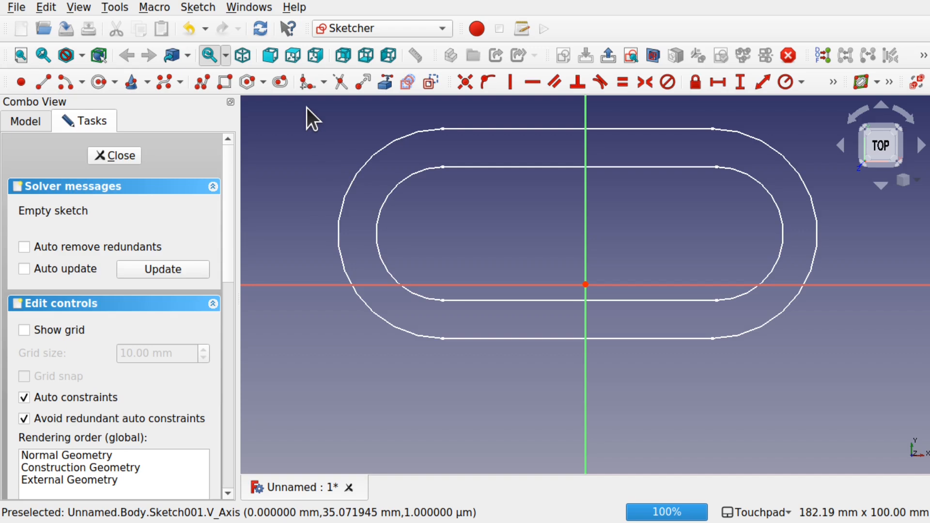
# Sketch two smaller nested slots inside the first profile, the inner one about 8 mm in radius and 56 mm between centres, and finish the sketch
pyautogui.click(280, 82)
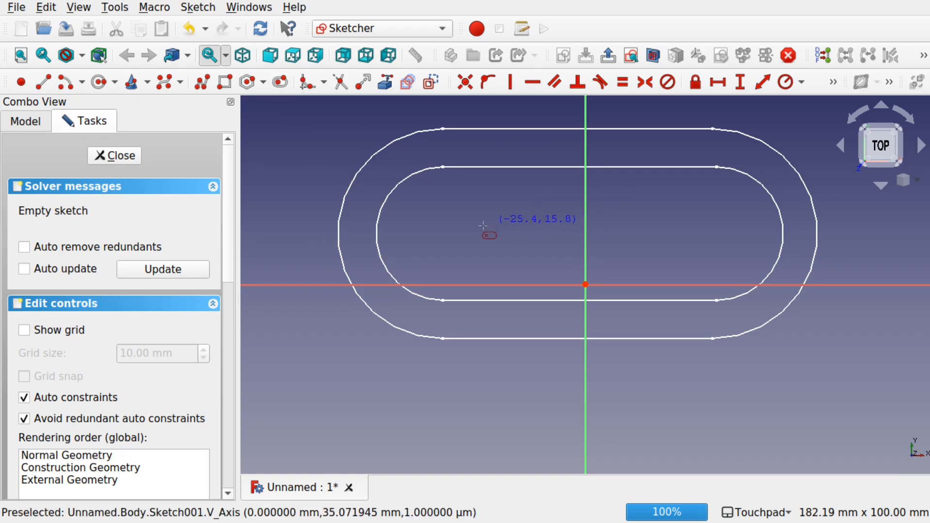
pyautogui.click(473, 229)
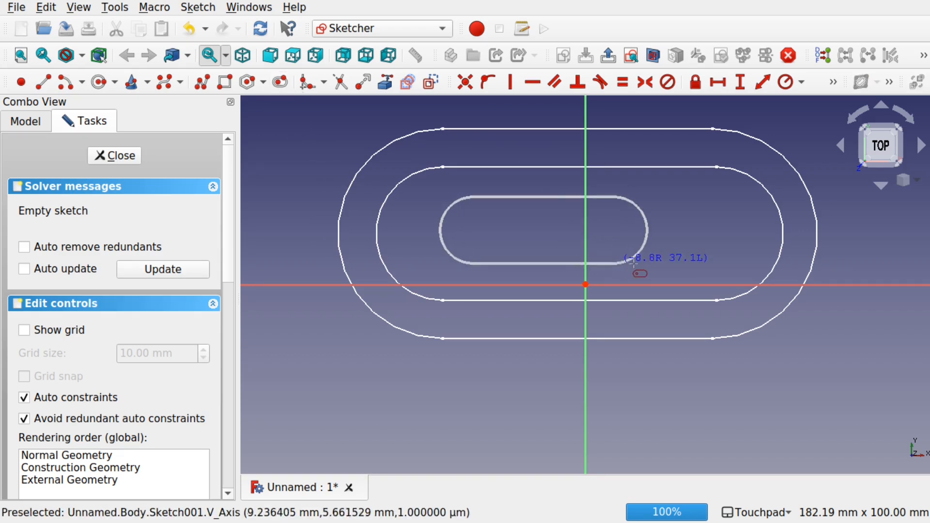
pyautogui.click(687, 276)
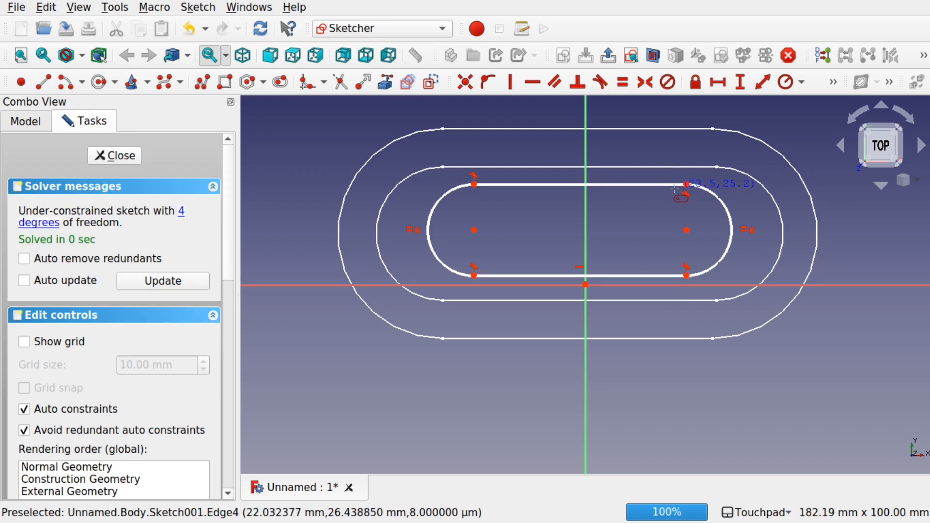
pyautogui.click(474, 230)
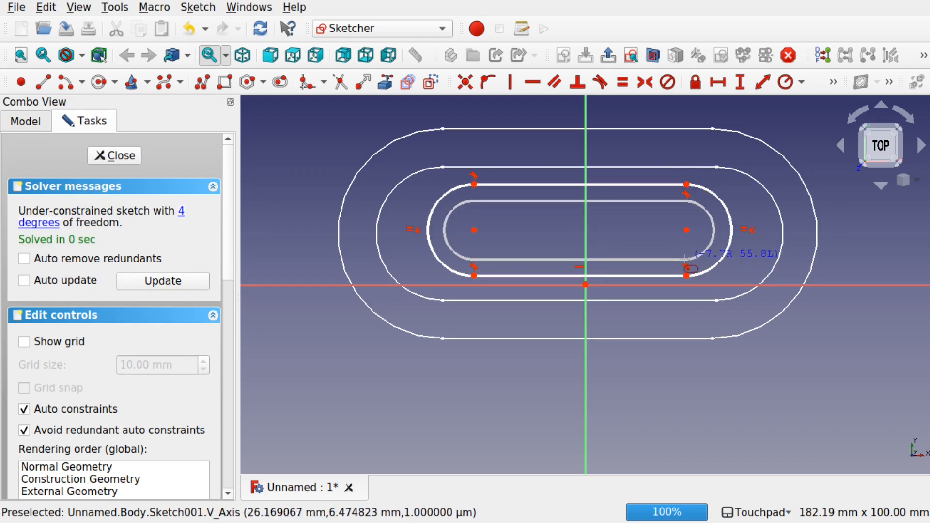
pyautogui.click(686, 258)
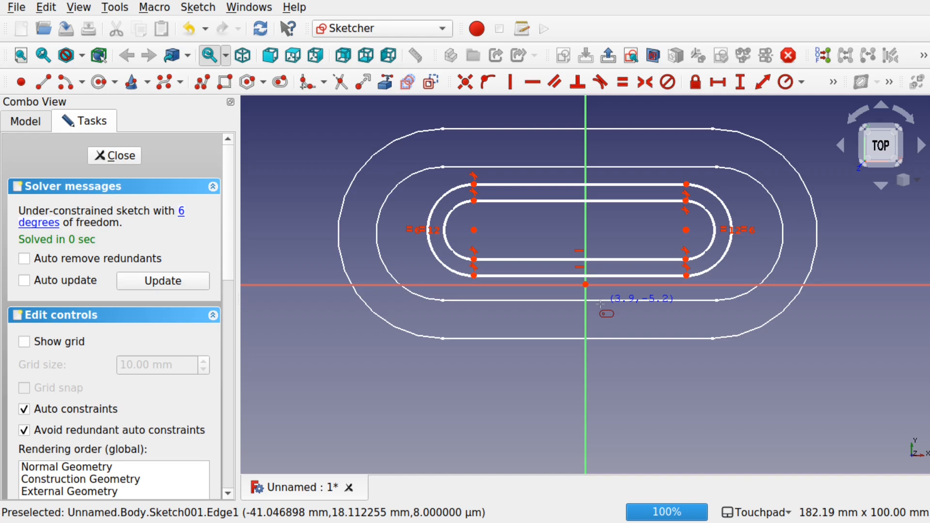
pyautogui.click(121, 155)
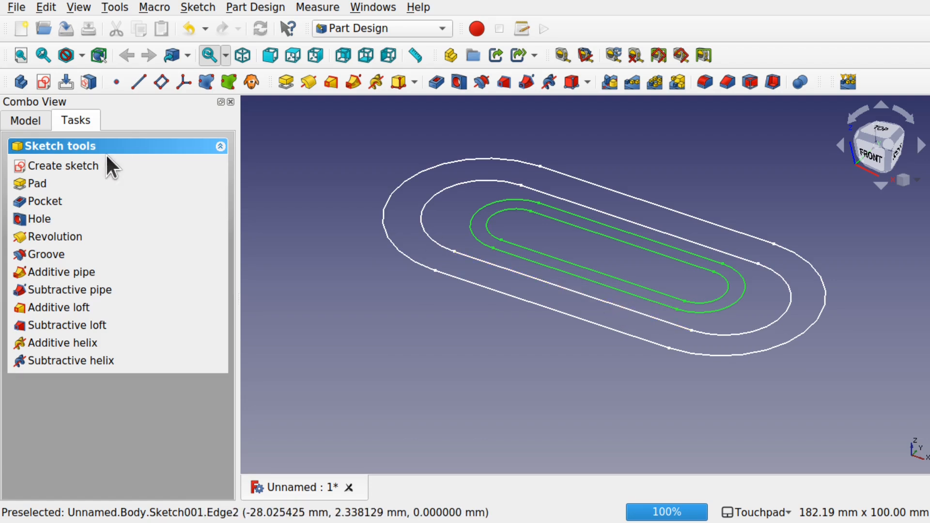
# Set the Z position in the attachment offset of the smaller slot sketch to 58 mm, raising it above the larger profile
pyautogui.click(18, 119)
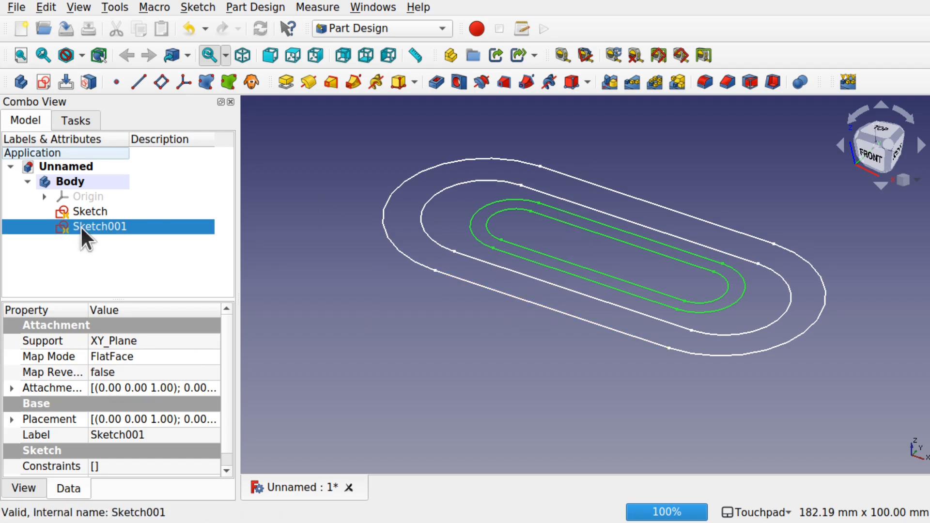
pyautogui.click(84, 213)
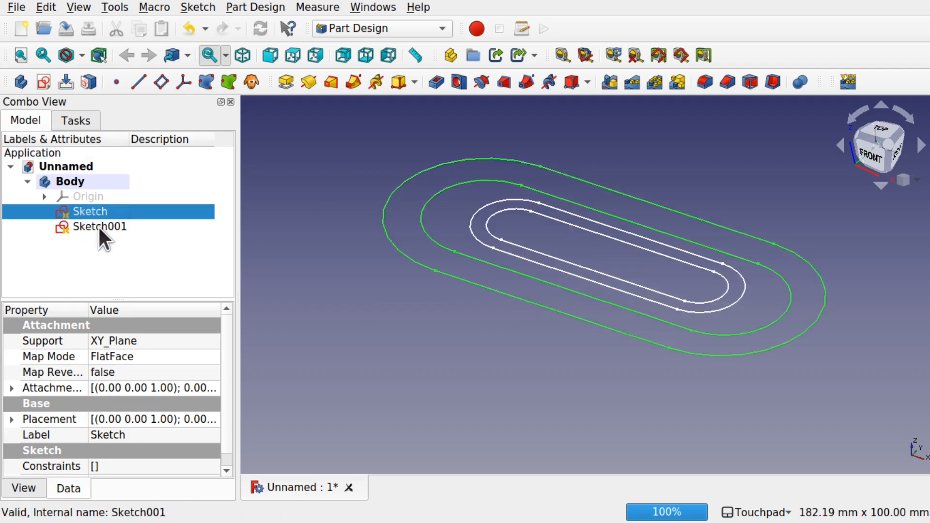
pyautogui.click(98, 225)
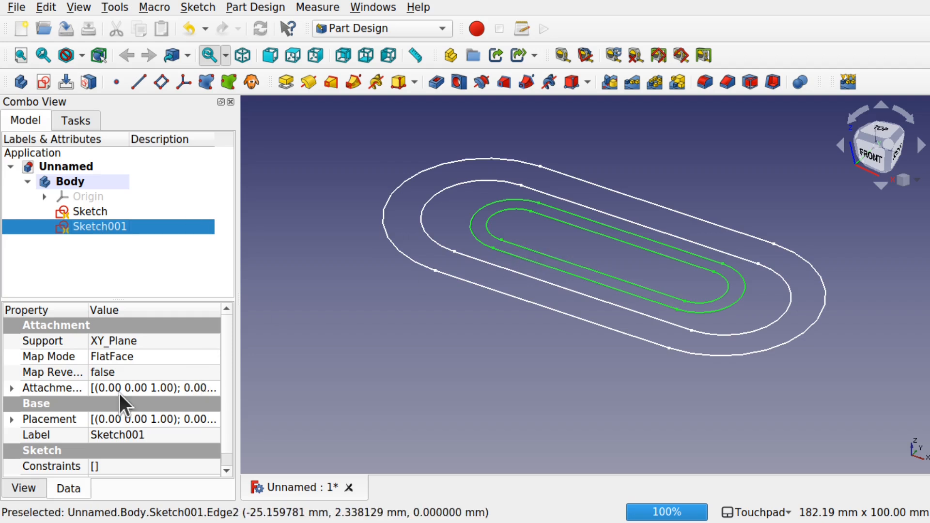
pyautogui.click(12, 420)
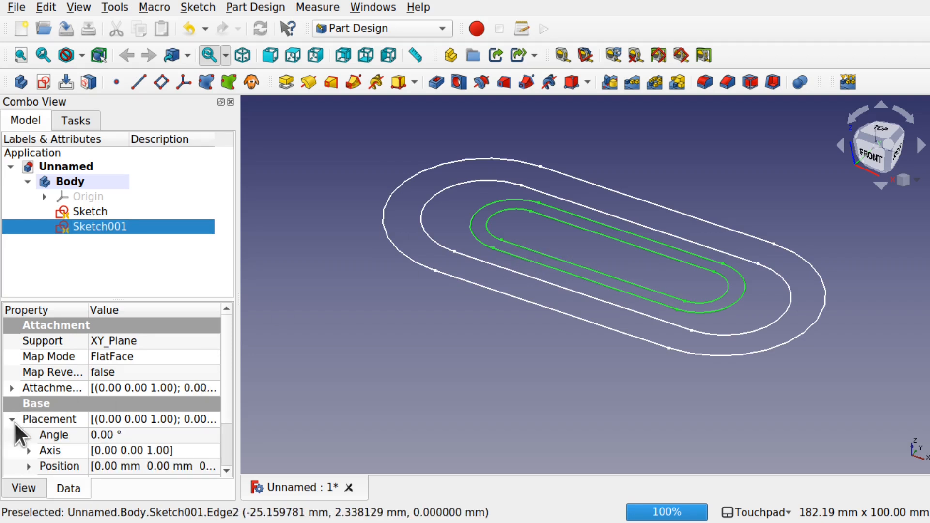
pyautogui.click(25, 466)
pyautogui.click(55, 387)
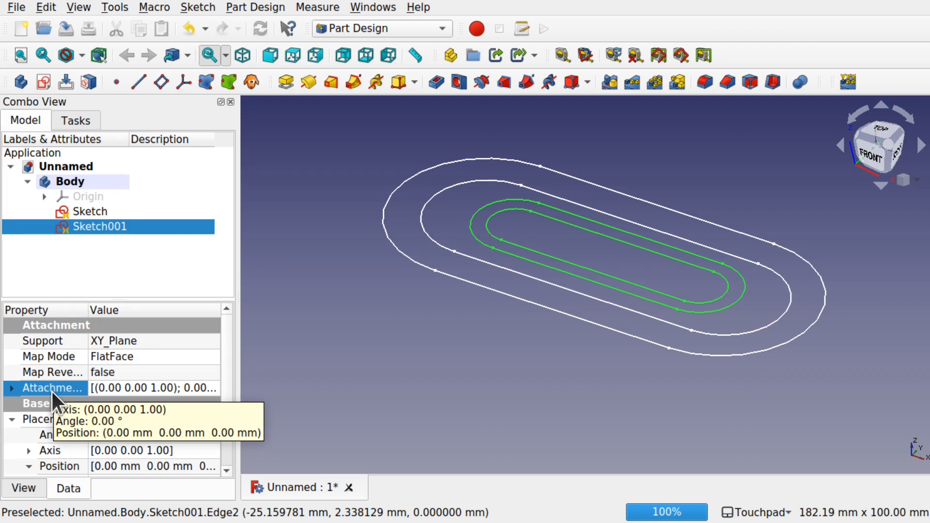
pyautogui.click(12, 388)
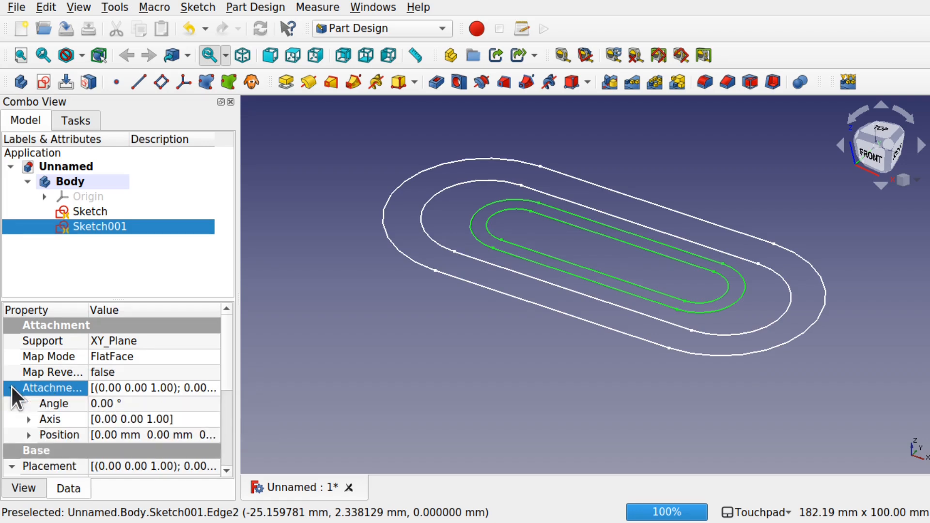
pyautogui.click(27, 432)
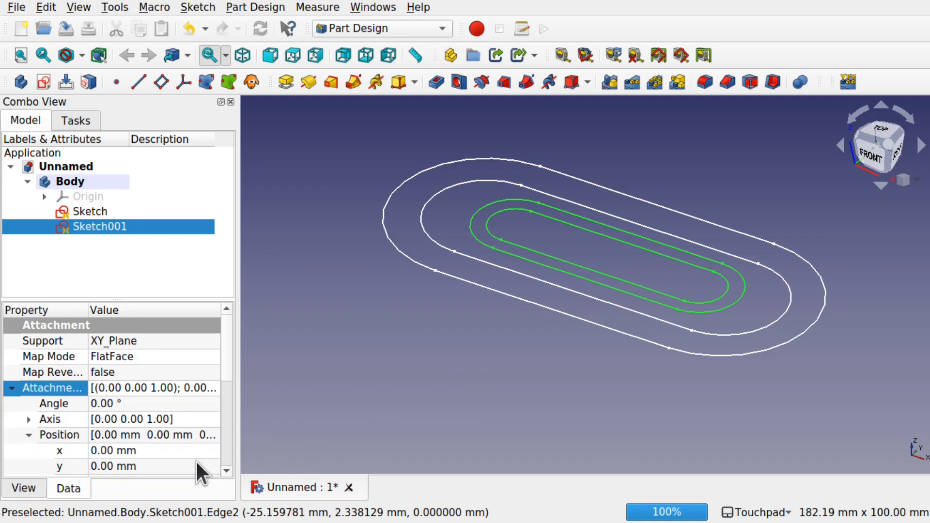
pyautogui.scroll(-3, 229, 465)
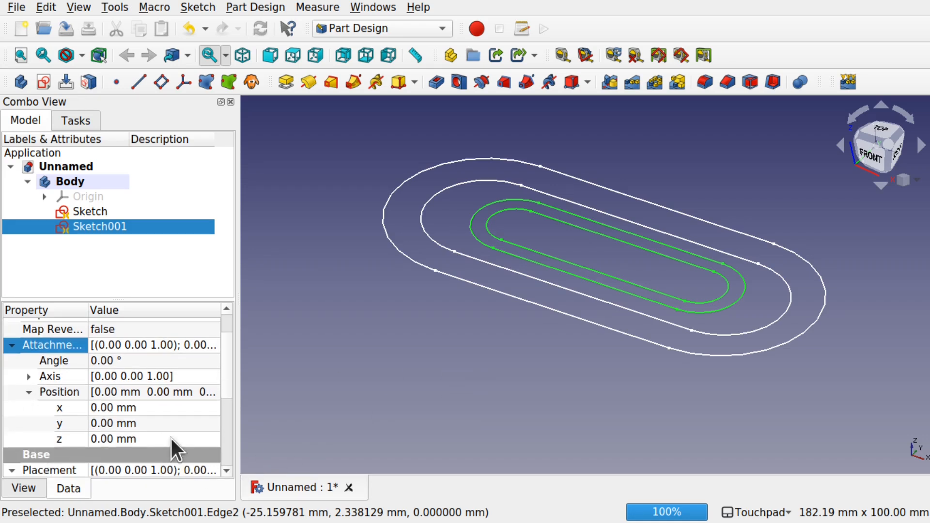
pyautogui.click(171, 439)
pyautogui.write('18')
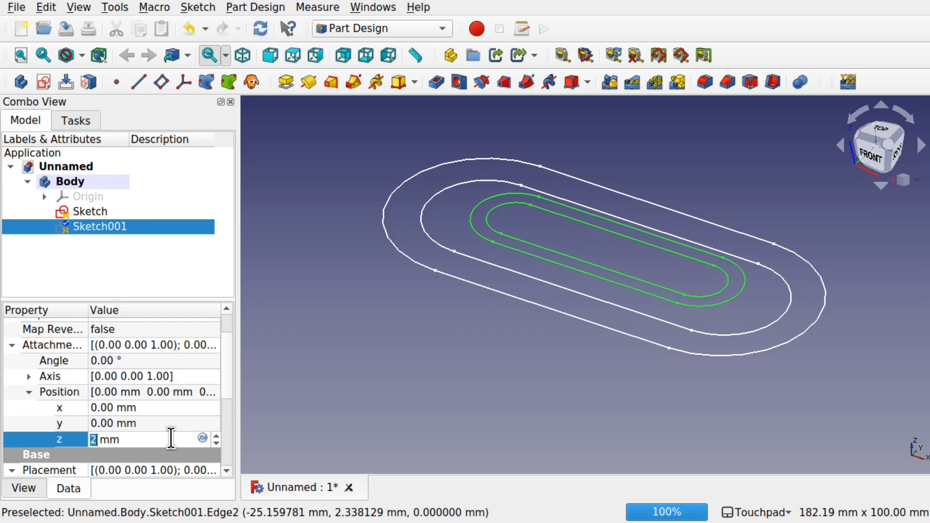
pyautogui.scroll(20, 171, 438)
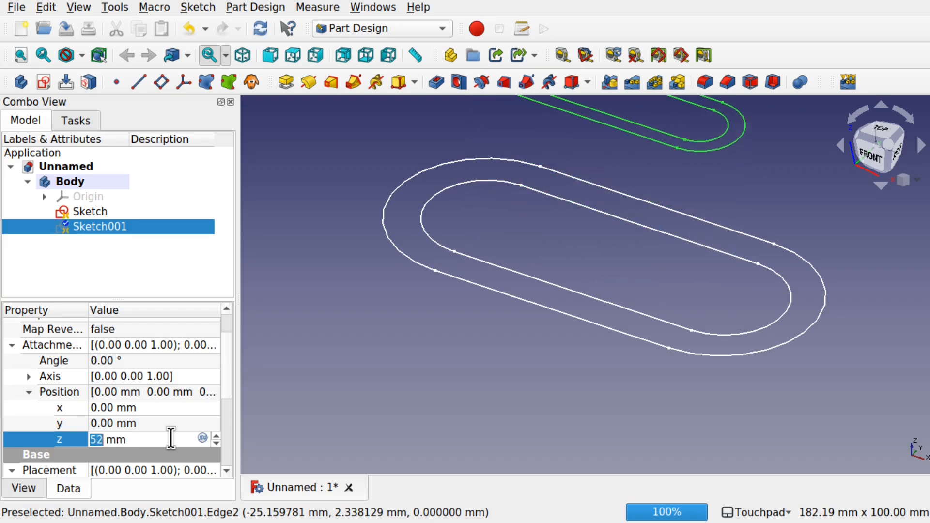
pyautogui.scroll(-2, 759, 174)
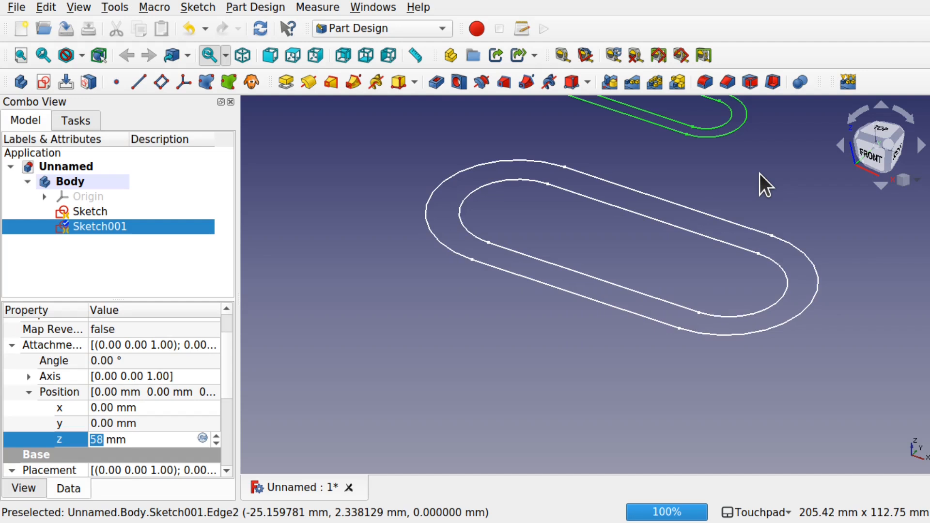
pyautogui.keyDown('shift'); pyautogui.moveTo(760, 173); pyautogui.dragTo(725, 257); pyautogui.keyUp('shift')
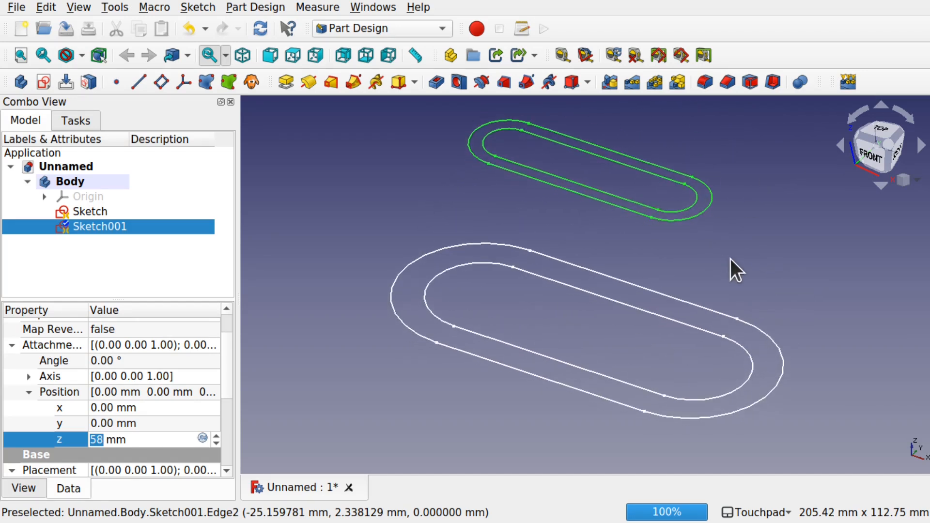
pyautogui.click(358, 206)
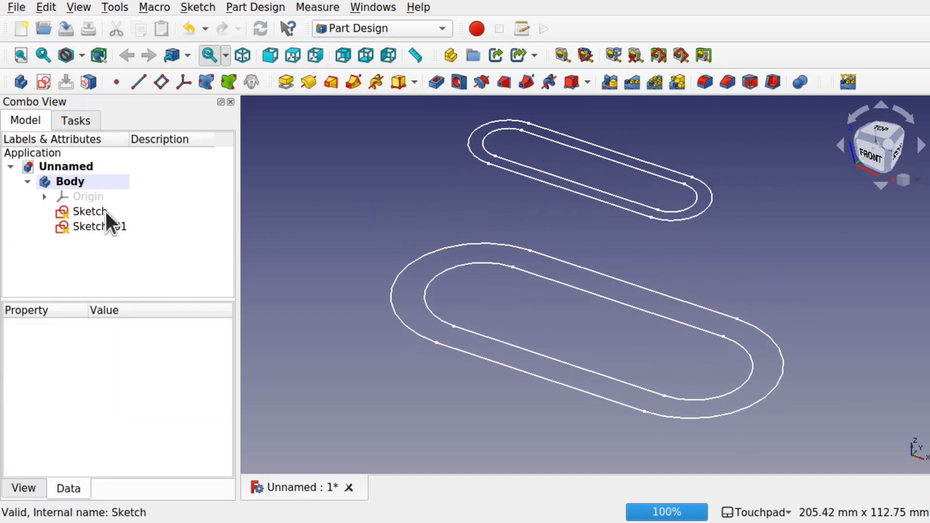
# Create an additive loft from the larger slot sketch, adding the raised smaller slot sketch as its section
pyautogui.click(92, 211)
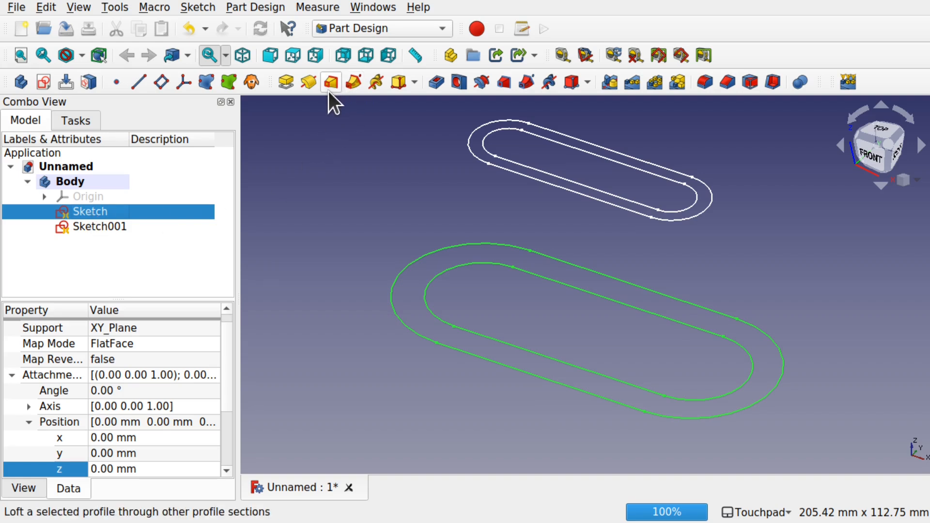
pyautogui.click(249, 4)
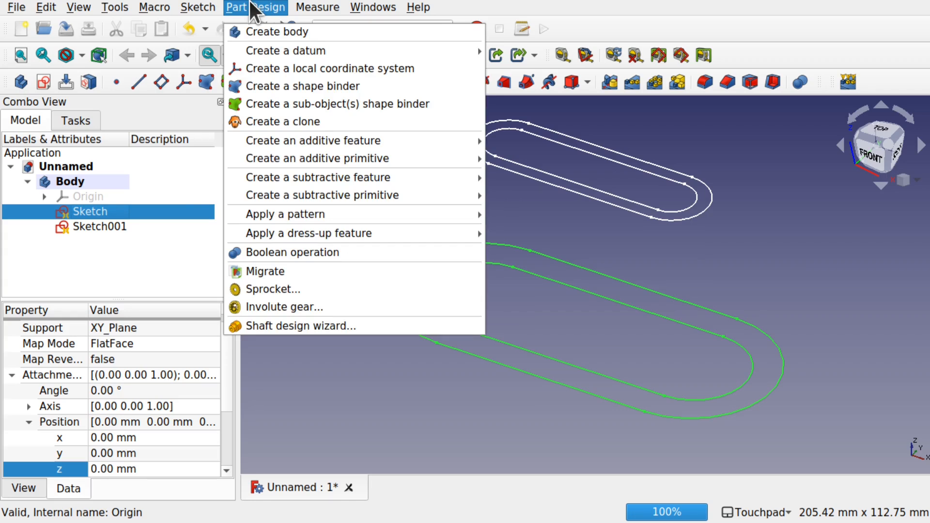
pyautogui.moveTo(369, 139)
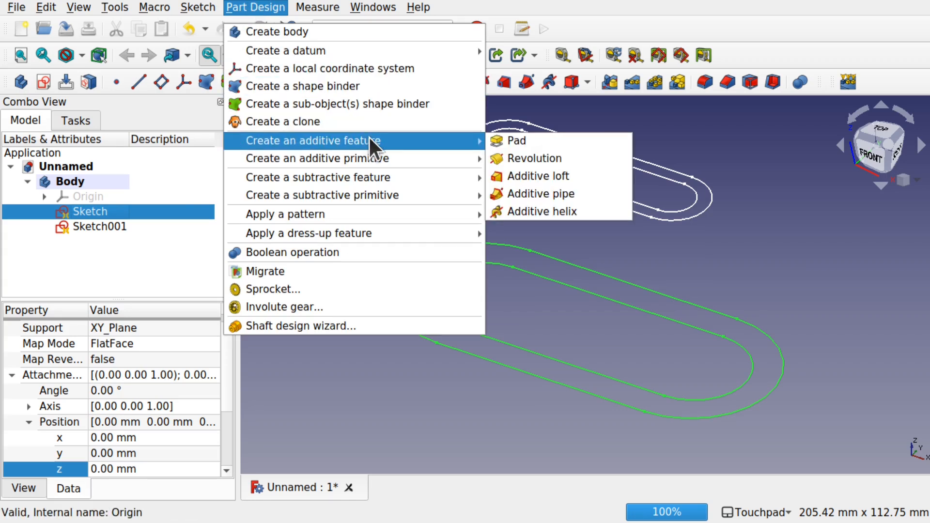
pyautogui.click(542, 176)
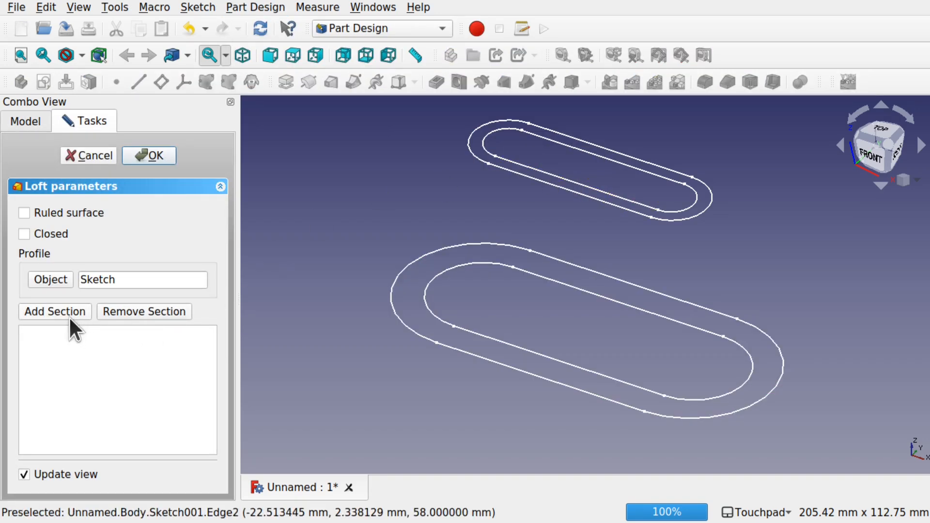
pyautogui.click(69, 315)
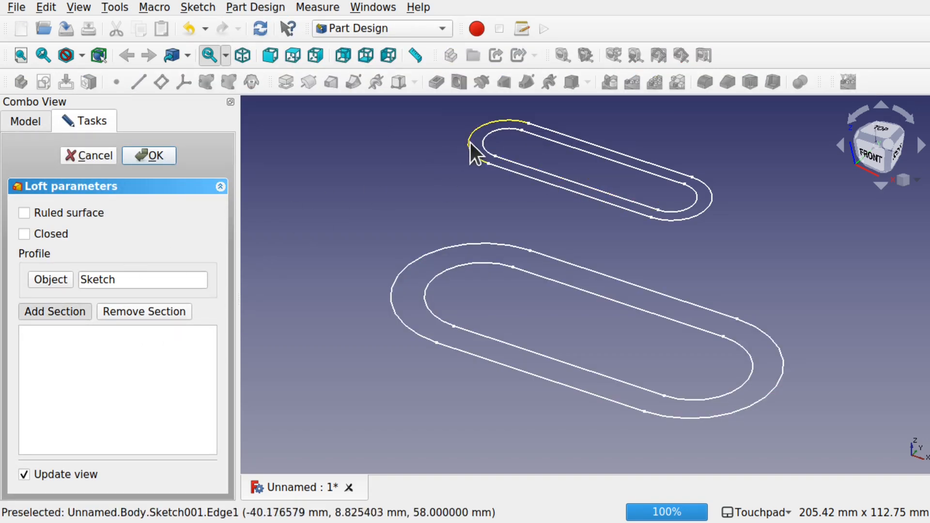
pyautogui.click(530, 178)
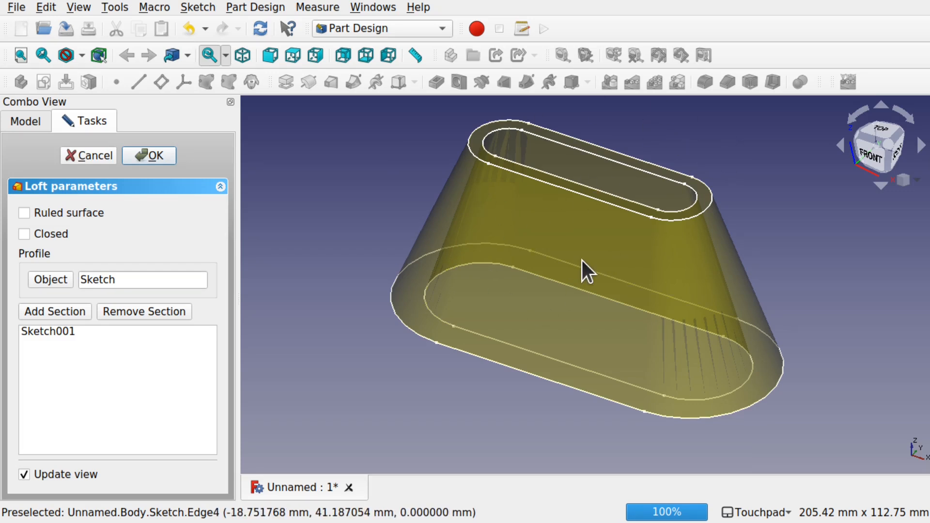
# Turn on the ruled surface option for the loft, inspect the hollow shape from several sides and confirm the feature
pyautogui.keyDown('alt'); pyautogui.moveTo(587, 228); pyautogui.dragTo(479, 226); pyautogui.keyUp('alt')
pyautogui.keyDown('alt'); pyautogui.moveTo(610, 153); pyautogui.dragTo(584, 233); pyautogui.keyUp('alt')
pyautogui.keyDown('alt'); pyautogui.moveTo(640, 150); pyautogui.dragTo(673, 77); pyautogui.keyUp('alt')
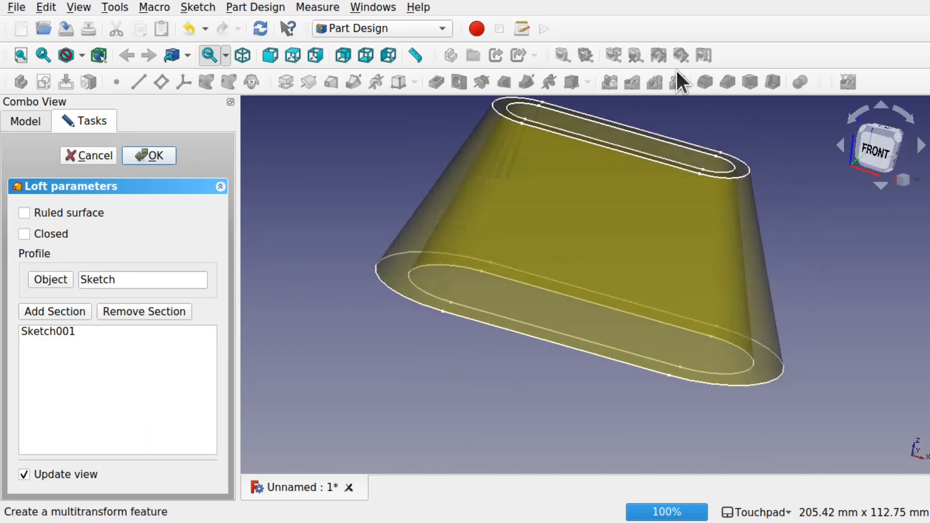
pyautogui.keyDown('alt'); pyautogui.moveTo(548, 329); pyautogui.dragTo(594, 339); pyautogui.keyUp('alt')
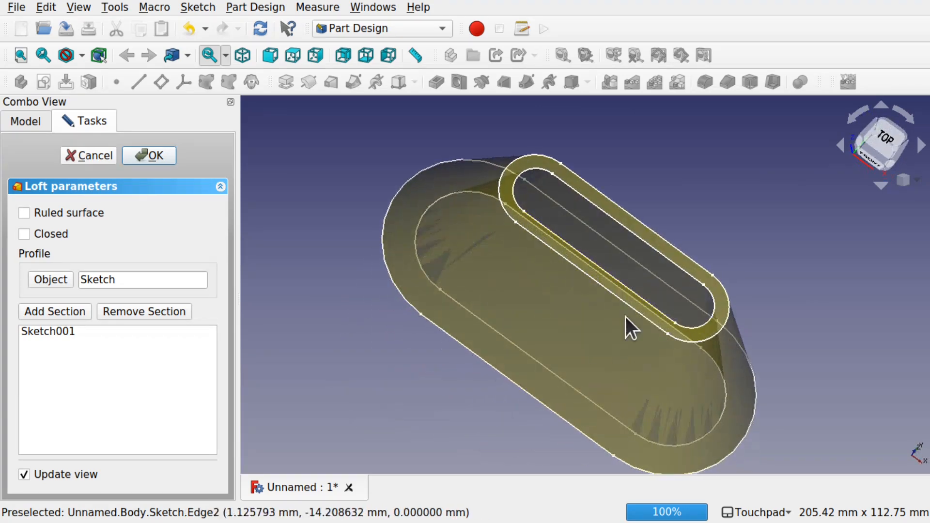
pyautogui.moveTo(747, 287)
pyautogui.keyDown('alt'); pyautogui.mouseDown()
pyautogui.moveTo(594, 315)
pyautogui.moveTo(365, 226)
pyautogui.mouseUp(); pyautogui.keyUp('alt')
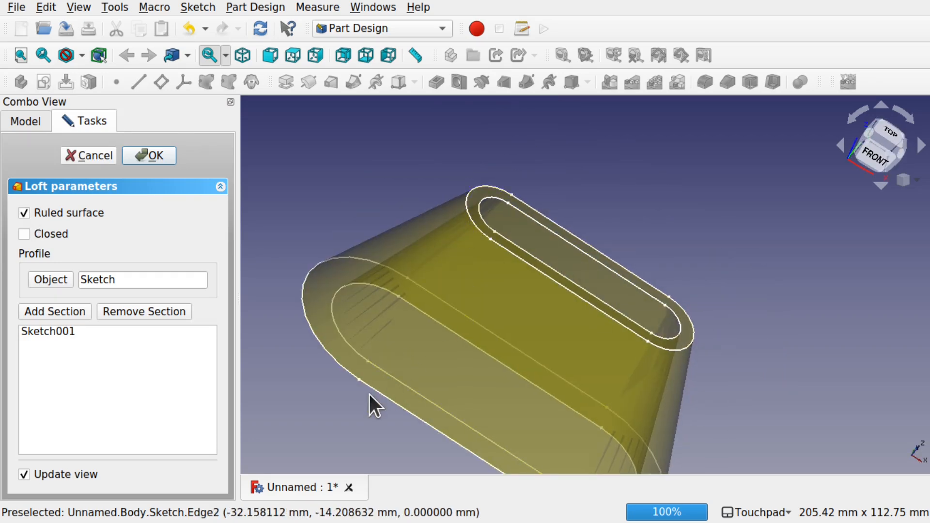
pyautogui.click(138, 154)
pyautogui.moveTo(600, 242); pyautogui.dragTo(529, 303, button='middle')
pyautogui.moveTo(474, 376); pyautogui.dragTo(514, 344, button='middle')
# Start a third sketch in the body on the XY plane
pyautogui.click(44, 211)
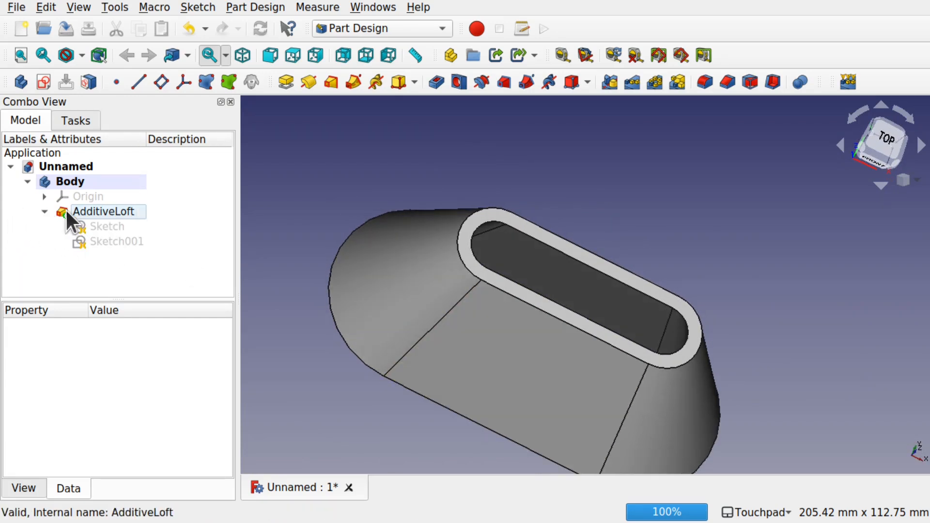
pyautogui.click(117, 246)
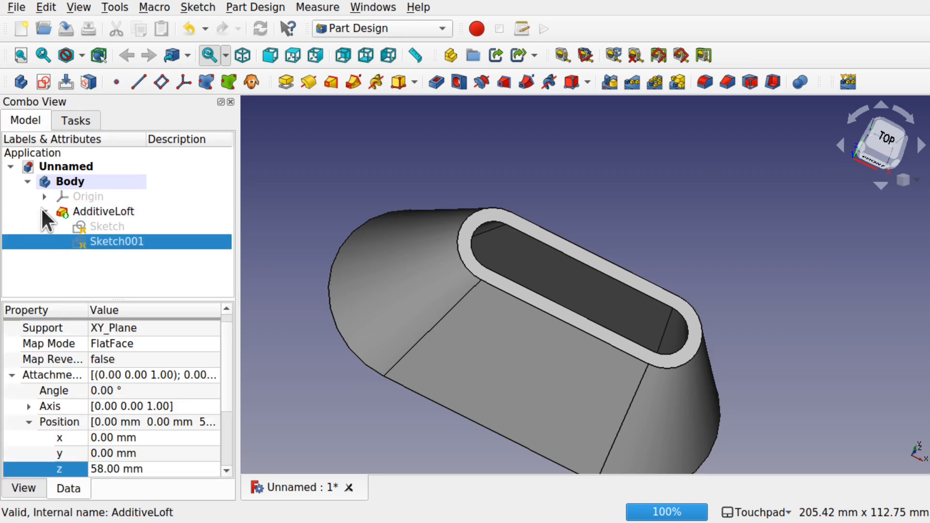
pyautogui.click(72, 182)
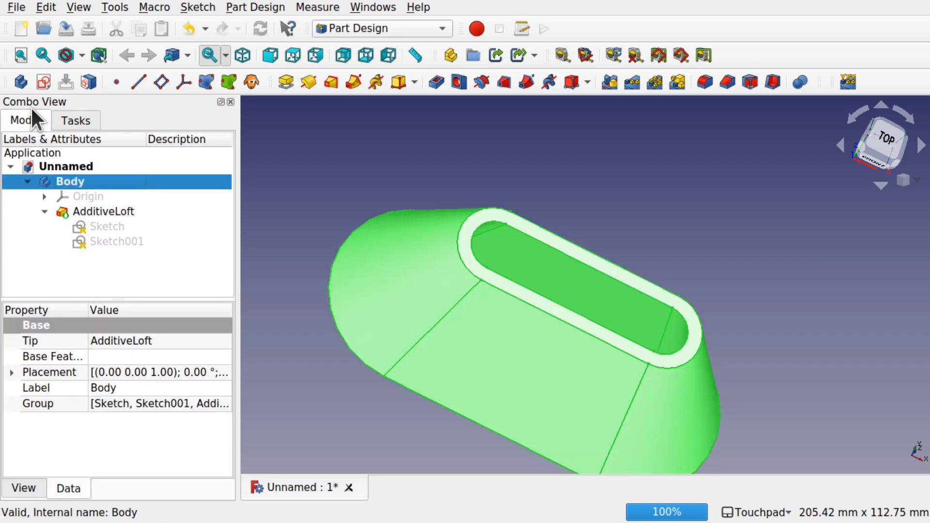
pyautogui.click(40, 82)
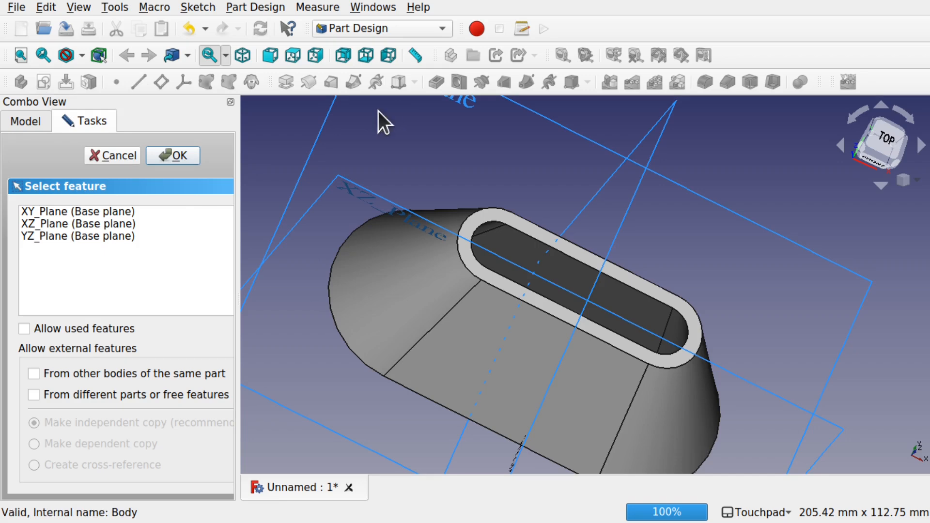
pyautogui.click(76, 211)
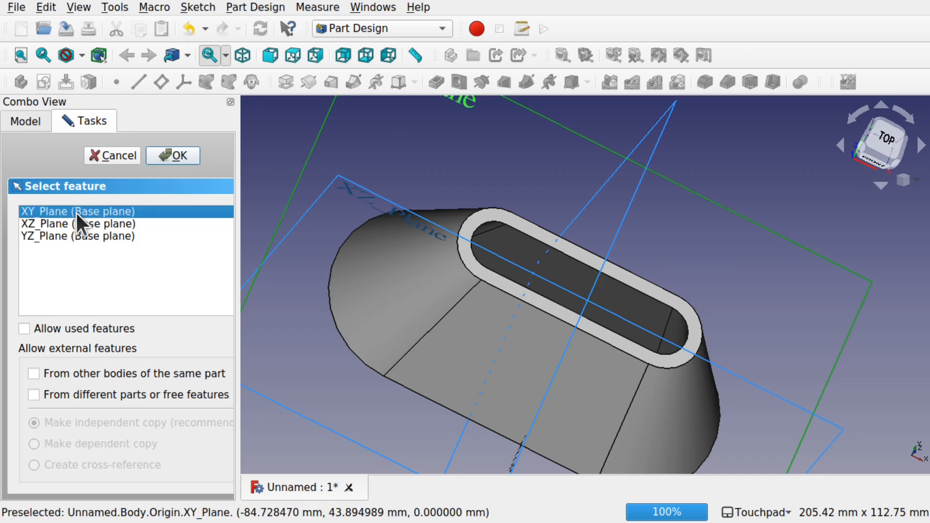
pyautogui.click(172, 156)
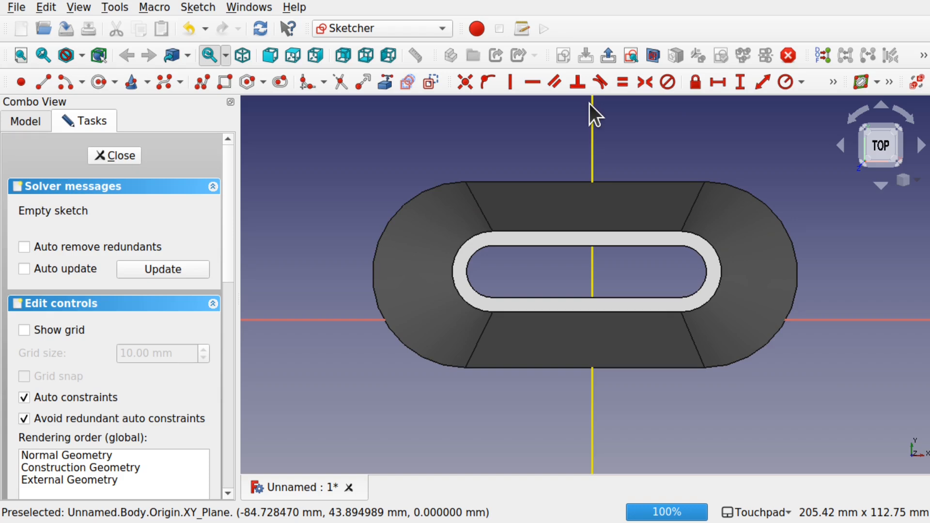
# With section view on, sketch two nested slots sharing a centre point, the outer about 13.5 mm in radius and 61 mm between centres, and finish the sketch
pyautogui.moveTo(606, 239)
pyautogui.keyDown('alt'); pyautogui.mouseDown()
pyautogui.moveTo(633, 147)
pyautogui.moveTo(608, 227)
pyautogui.mouseUp(); pyautogui.keyUp('alt')
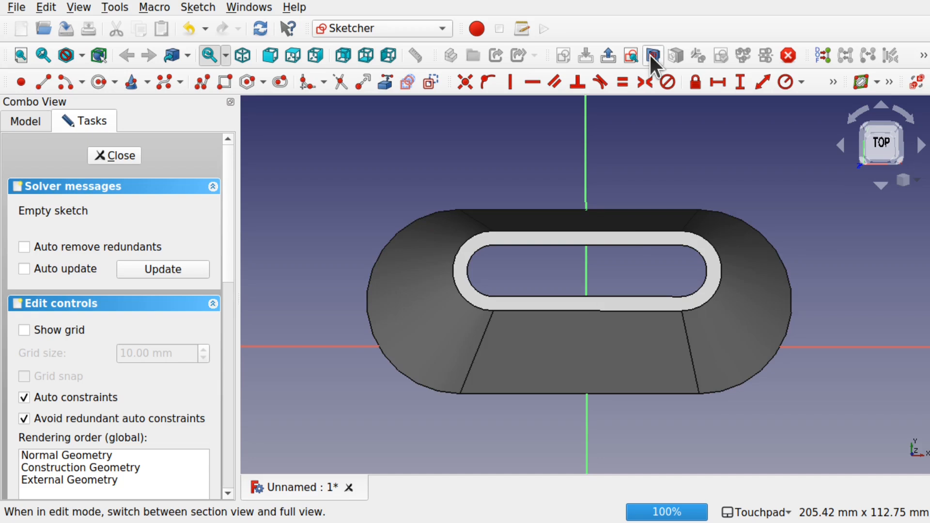
pyautogui.click(652, 55)
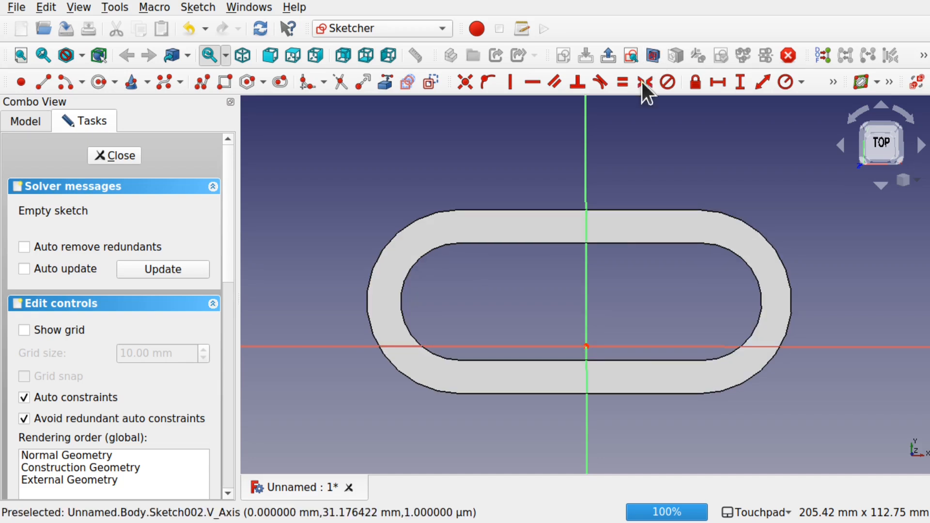
pyautogui.click(280, 82)
pyautogui.click(498, 286)
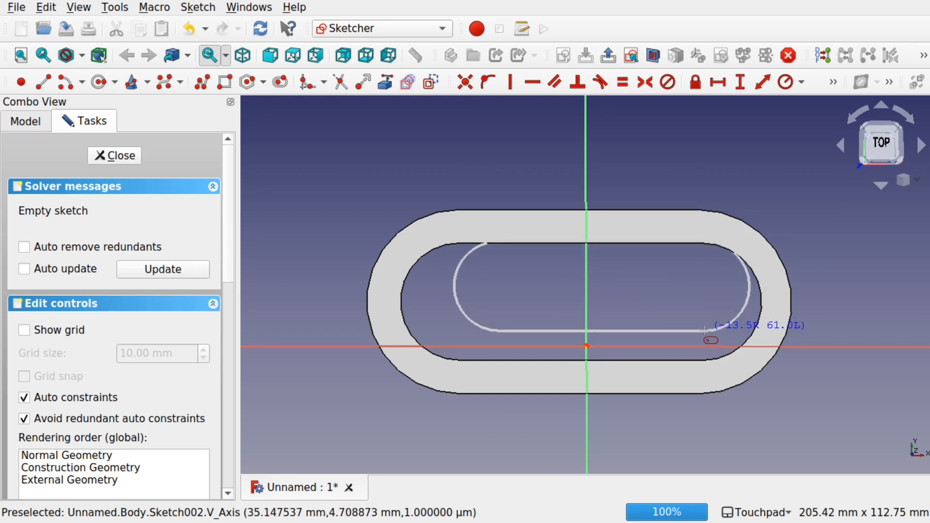
pyautogui.click(704, 333)
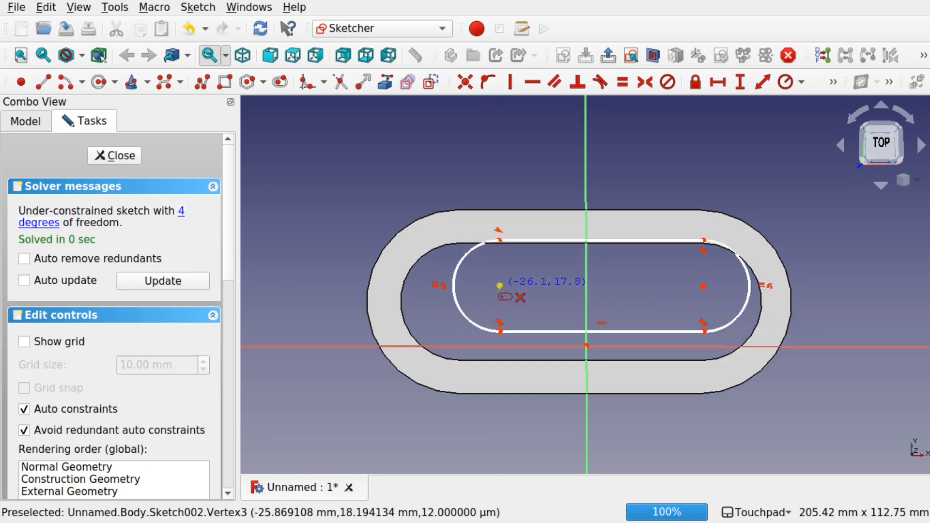
pyautogui.click(500, 286)
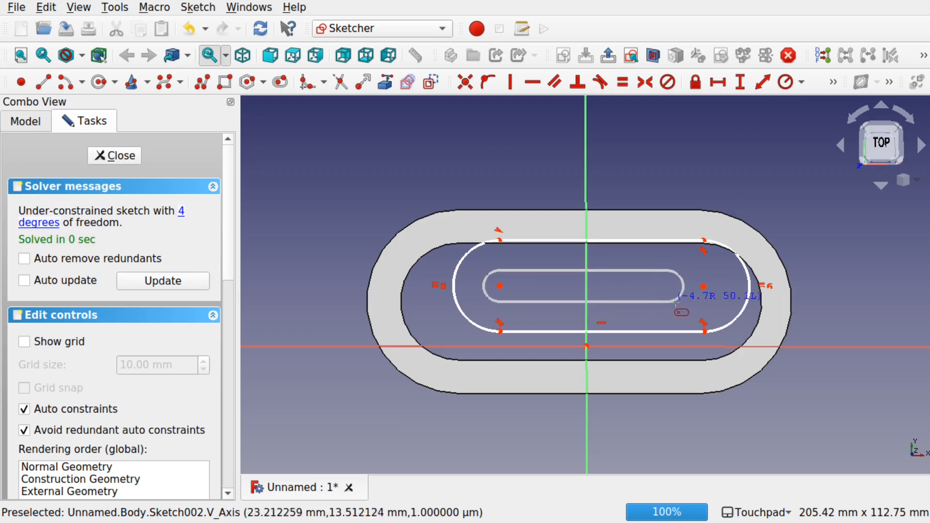
pyautogui.click(703, 315)
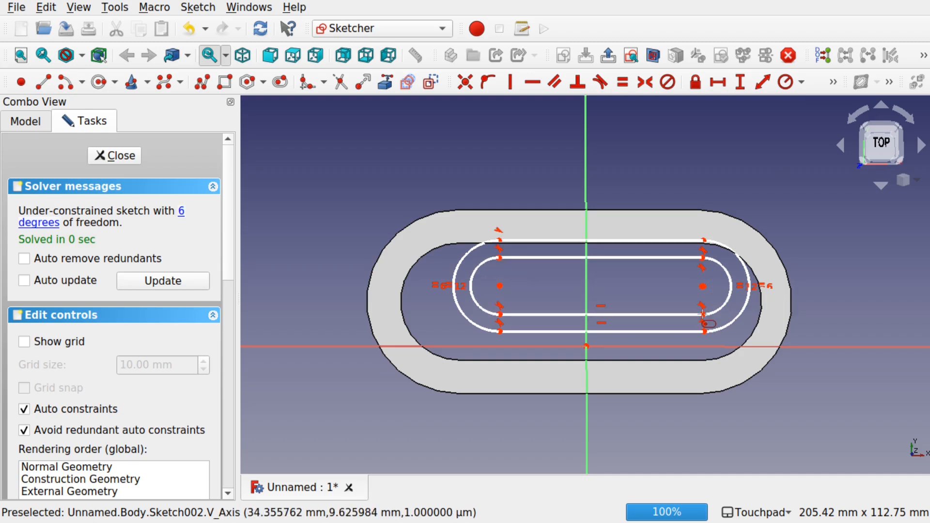
pyautogui.click(124, 155)
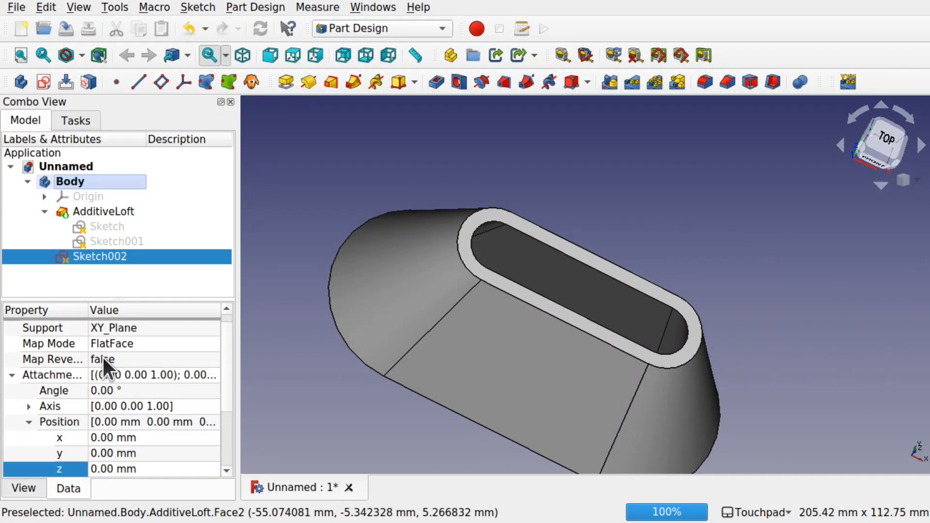
# Raise the third sketch by setting its attachment offset z position to 124 mm
pyautogui.click(145, 468)
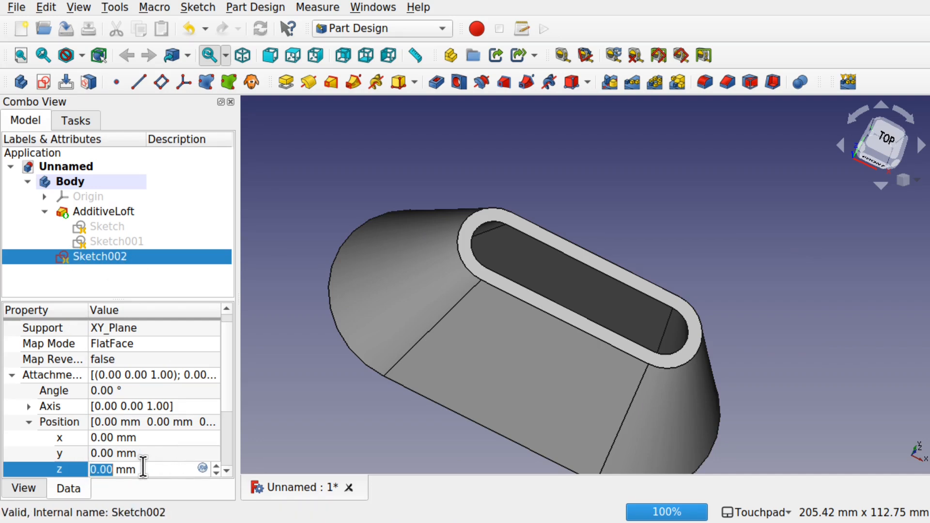
pyautogui.write('46')
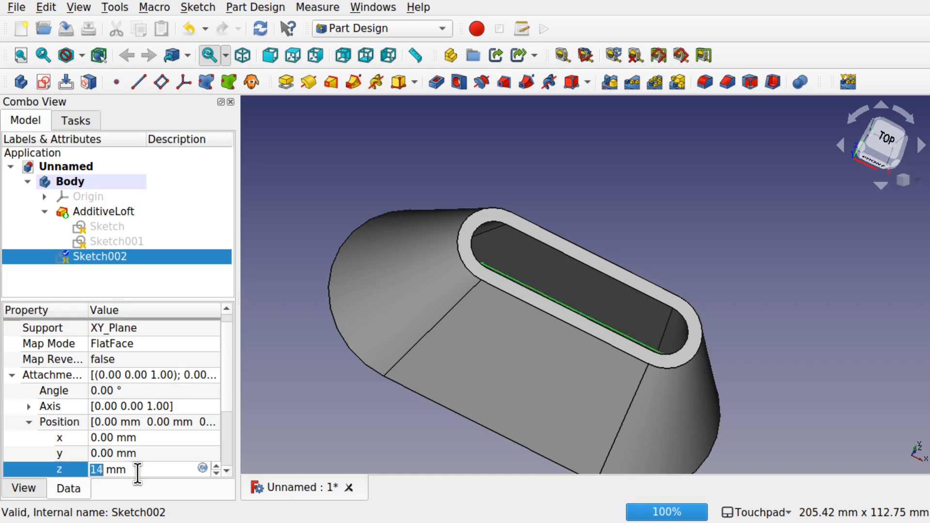
pyautogui.scroll(20, 137, 472)
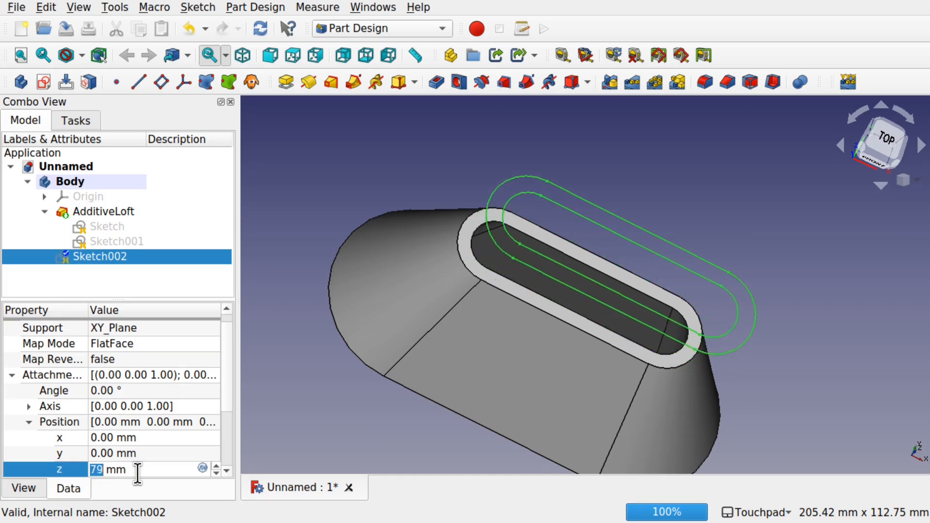
pyautogui.scroll(13, 138, 472)
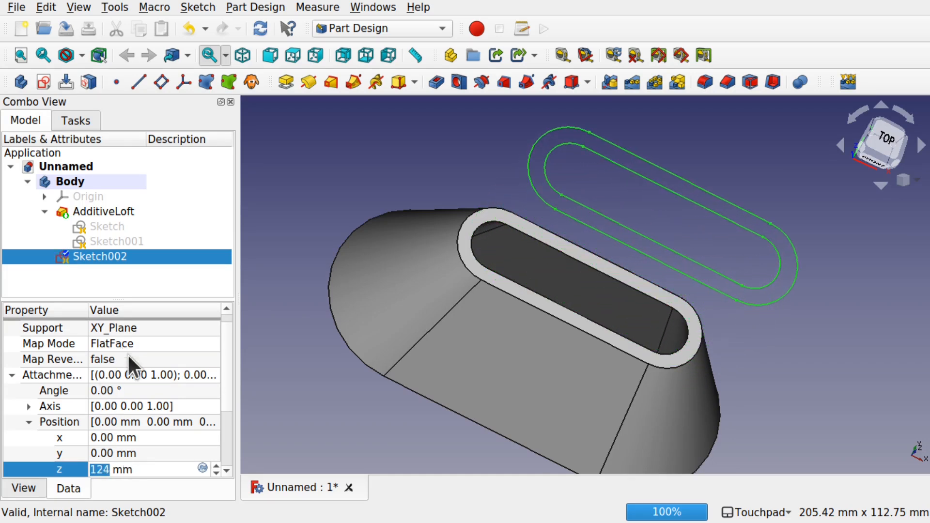
# Expand the third sketch's attachment axis values and rotate the sketch 16° about the Z axis
pyautogui.click(134, 391)
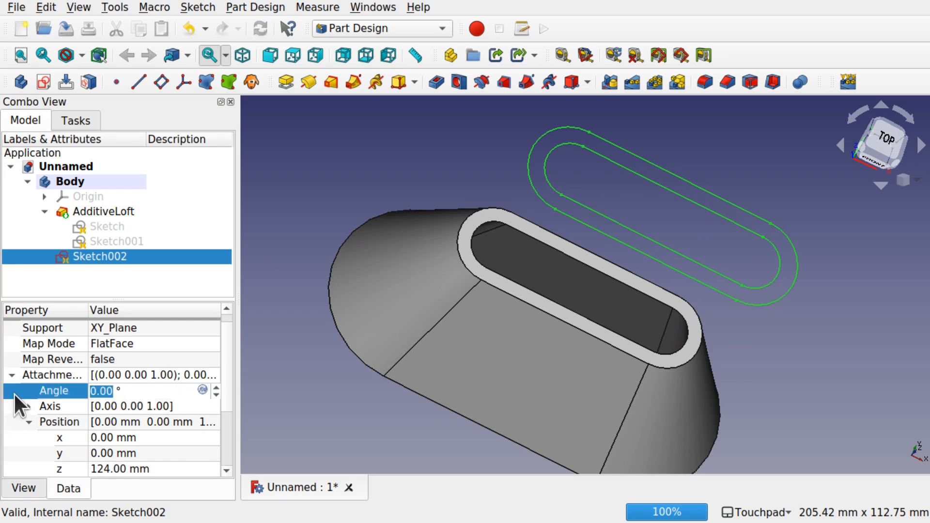
pyautogui.click(25, 406)
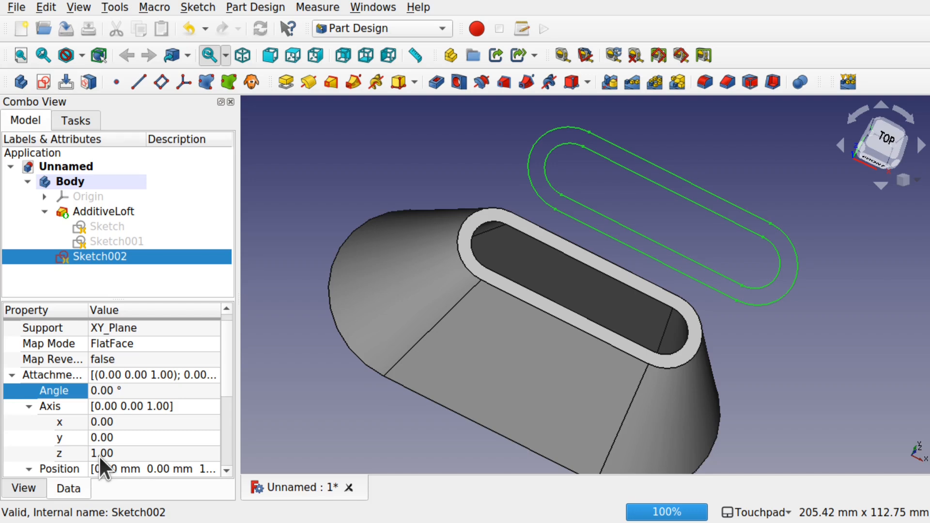
pyautogui.click(118, 453)
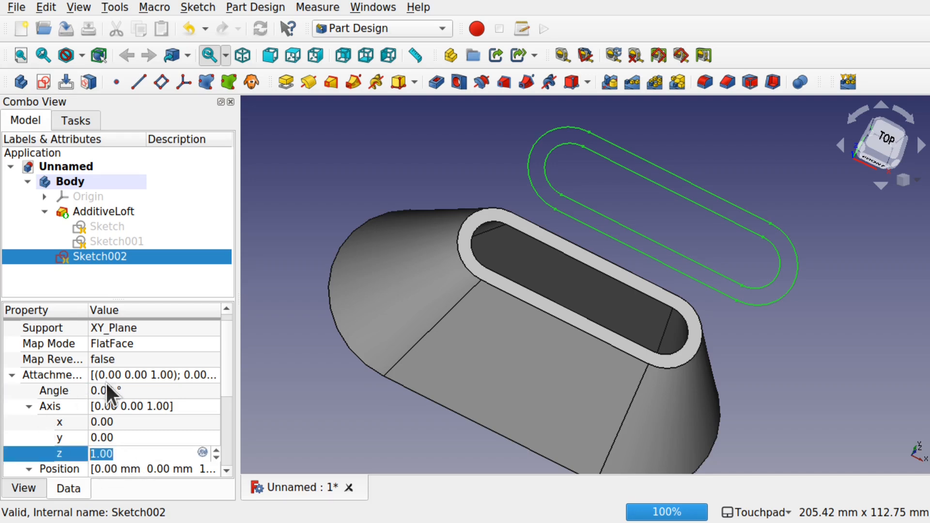
pyautogui.click(129, 391)
pyautogui.scroll(16, 130, 391)
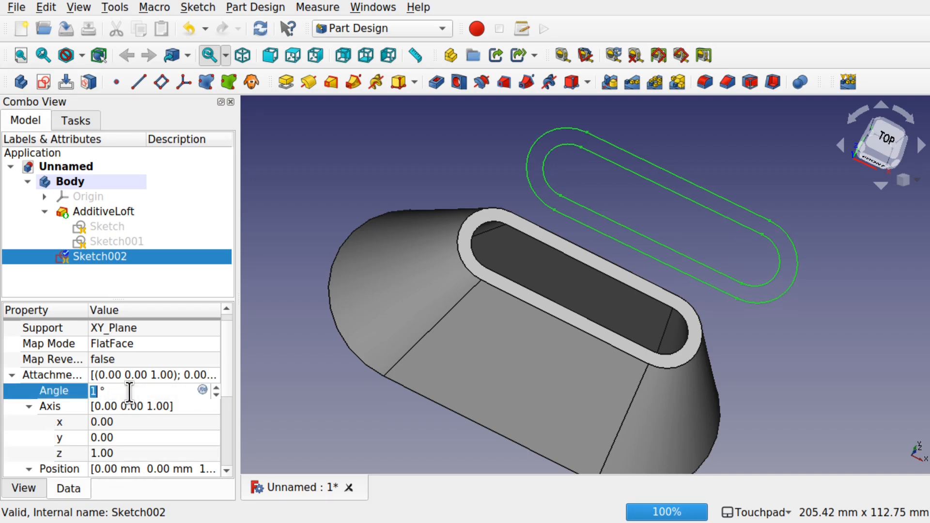
pyautogui.moveTo(577, 314)
pyautogui.keyDown('shift'); pyautogui.mouseDown()
pyautogui.moveTo(619, 266)
pyautogui.moveTo(593, 309)
pyautogui.mouseUp(); pyautogui.keyUp('shift')
# Tilt the third sketch by setting its attachment axis y component to 1 and the rotation angle to 30°
pyautogui.click(151, 437)
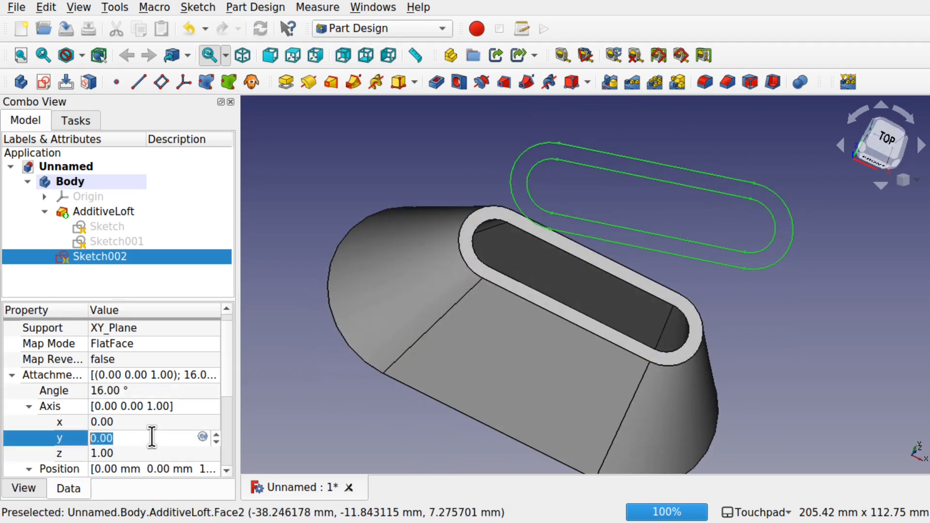
pyautogui.write('1')
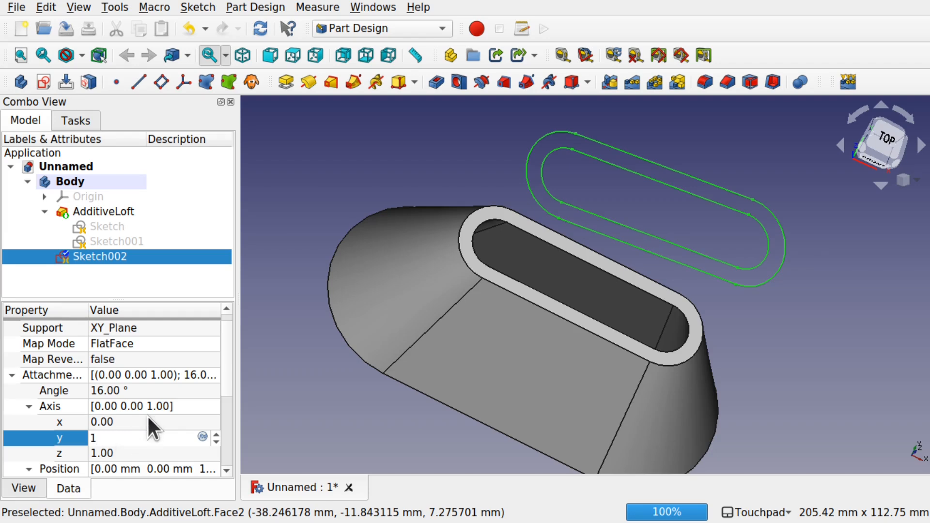
pyautogui.click(144, 421)
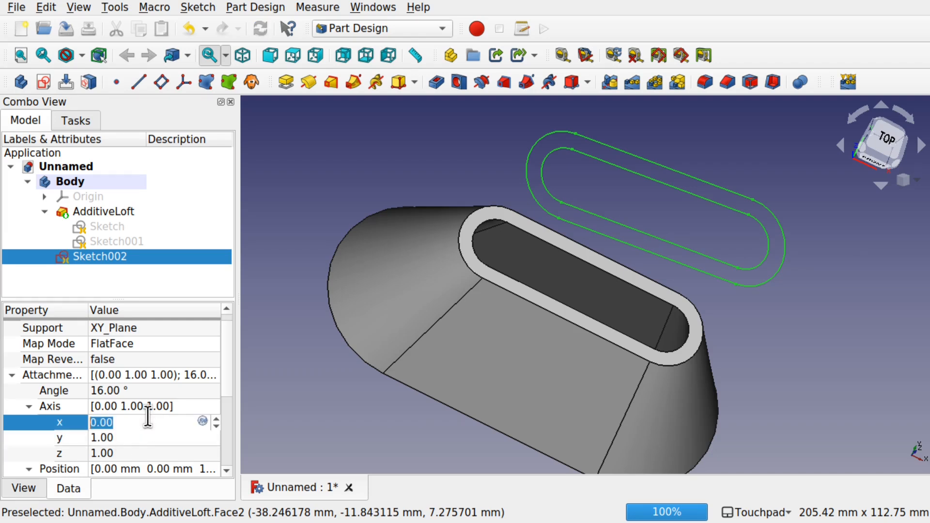
pyautogui.click(136, 391)
pyautogui.scroll(1, 137, 391)
pyautogui.scroll(13, 137, 391)
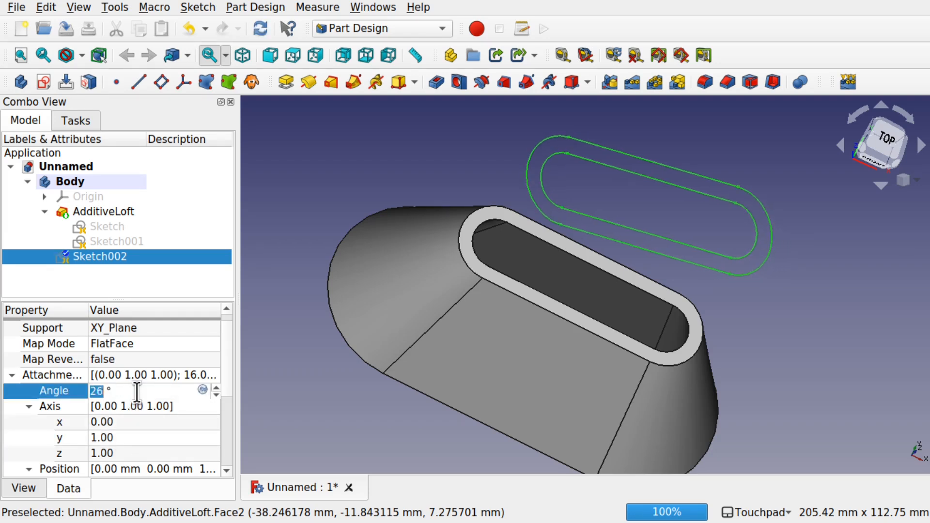
pyautogui.moveTo(671, 303)
pyautogui.keyDown('alt'); pyautogui.mouseDown()
pyautogui.moveTo(701, 243)
pyautogui.moveTo(670, 285)
pyautogui.moveTo(659, 283)
pyautogui.mouseUp(); pyautogui.keyUp('alt')
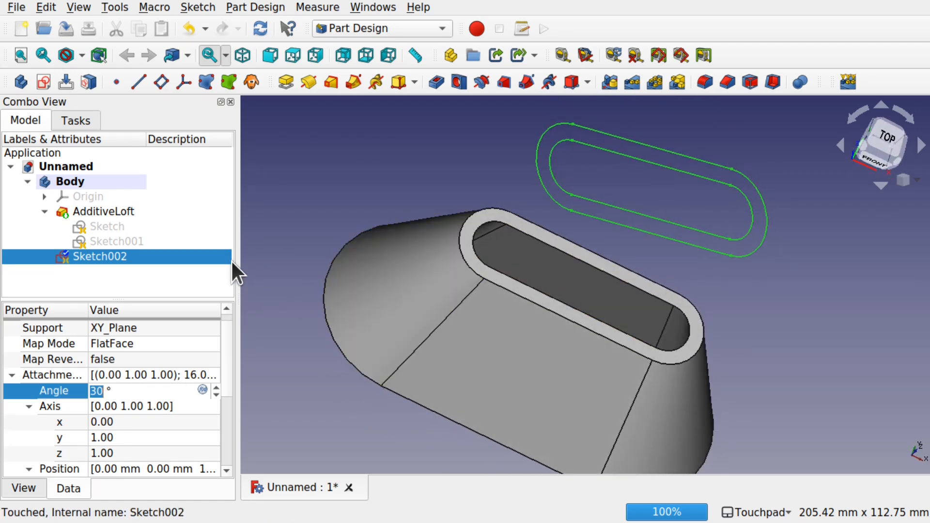
pyautogui.click(263, 289)
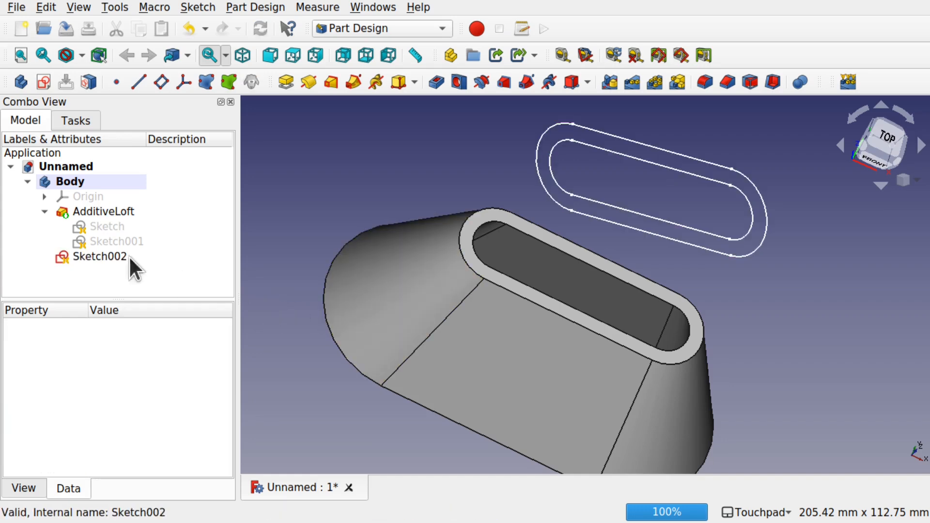
# Edit the additive loft and add the raised, tilted third sketch as another section
pyautogui.doubleClick(103, 211)
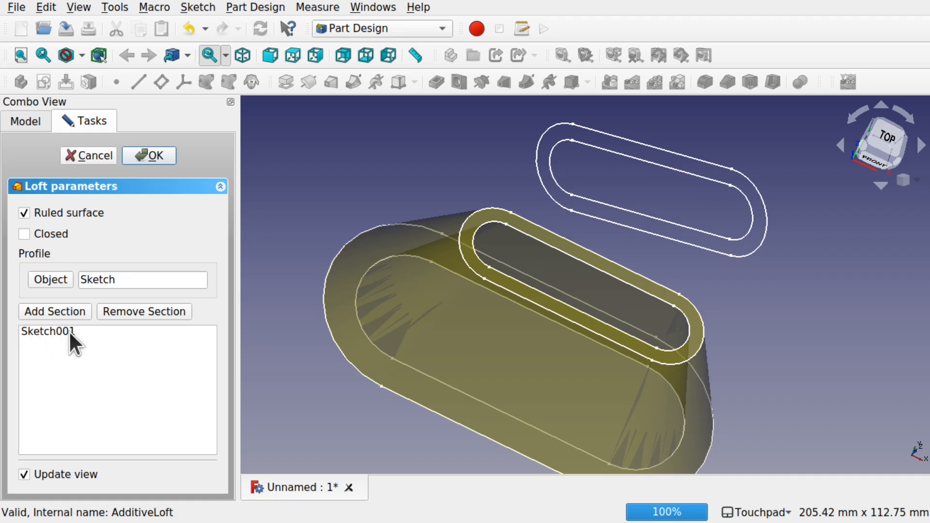
pyautogui.click(50, 310)
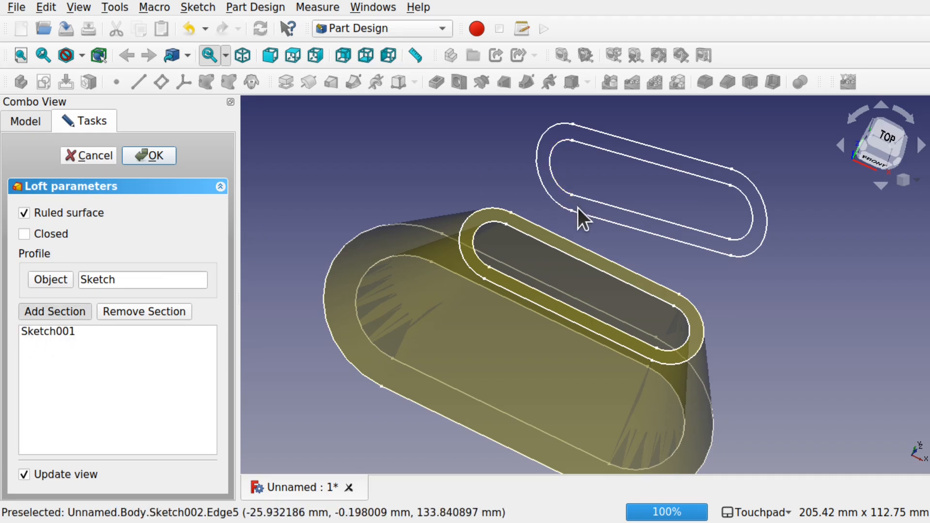
pyautogui.click(628, 228)
pyautogui.moveTo(629, 238)
pyautogui.keyDown('alt'); pyautogui.mouseDown()
pyautogui.moveTo(778, 297)
pyautogui.moveTo(722, 293)
pyautogui.moveTo(554, 185)
pyautogui.moveTo(629, 231)
pyautogui.moveTo(619, 248)
pyautogui.moveTo(677, 245)
pyautogui.moveTo(745, 187)
pyautogui.mouseUp(); pyautogui.keyUp('alt')
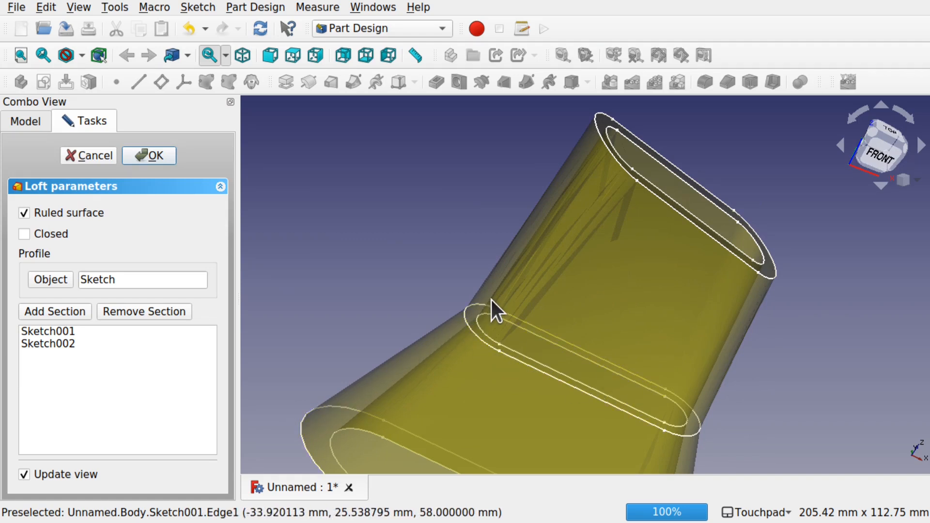
# Turn off the ruled surface option for the three-profile loft, confirm the feature and inspect the smooth shape
pyautogui.click(23, 213)
pyautogui.keyDown('shift'); pyautogui.moveTo(397, 263); pyautogui.dragTo(433, 293); pyautogui.keyUp('shift')
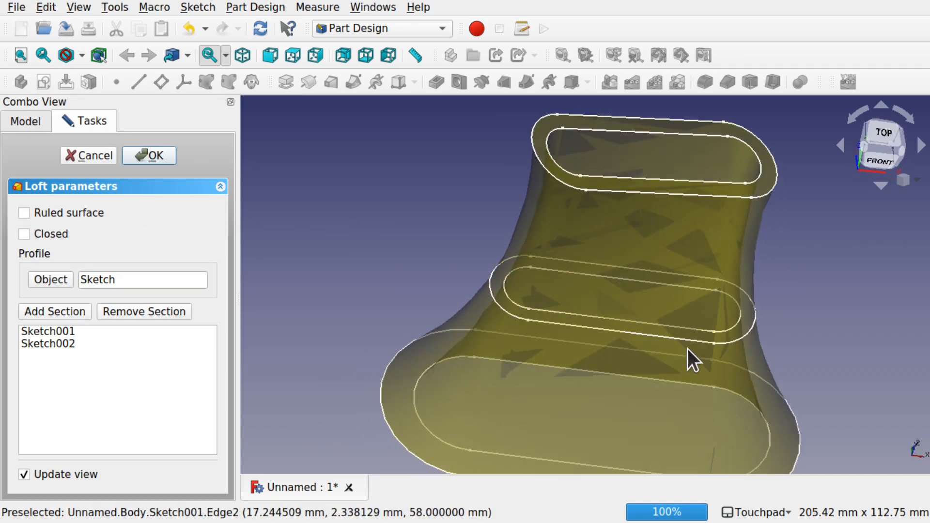
pyautogui.keyDown('shift'); pyautogui.moveTo(728, 257); pyautogui.dragTo(685, 232); pyautogui.keyUp('shift')
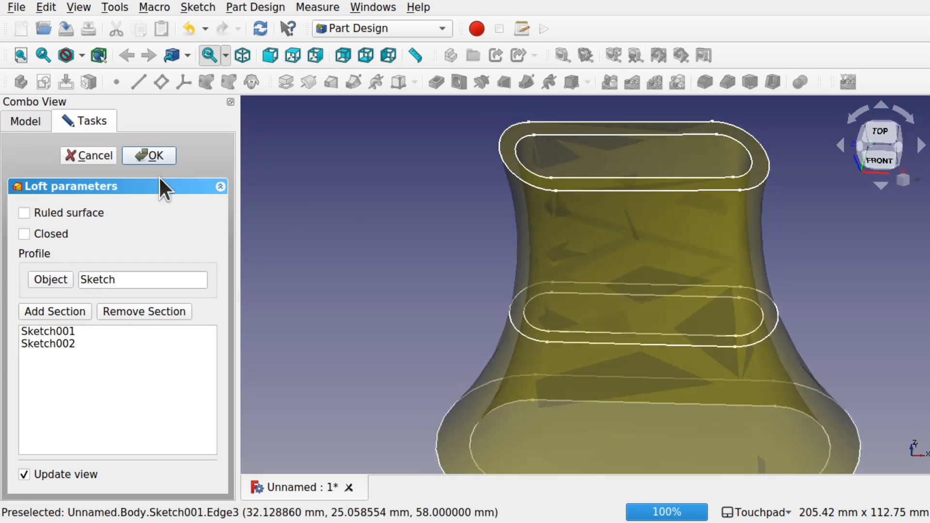
pyautogui.click(146, 154)
pyautogui.keyDown('shift'); pyautogui.moveTo(500, 176); pyautogui.dragTo(604, 222); pyautogui.keyUp('shift')
pyautogui.keyDown('shift'); pyautogui.moveTo(621, 289); pyautogui.dragTo(633, 275); pyautogui.keyUp('shift')
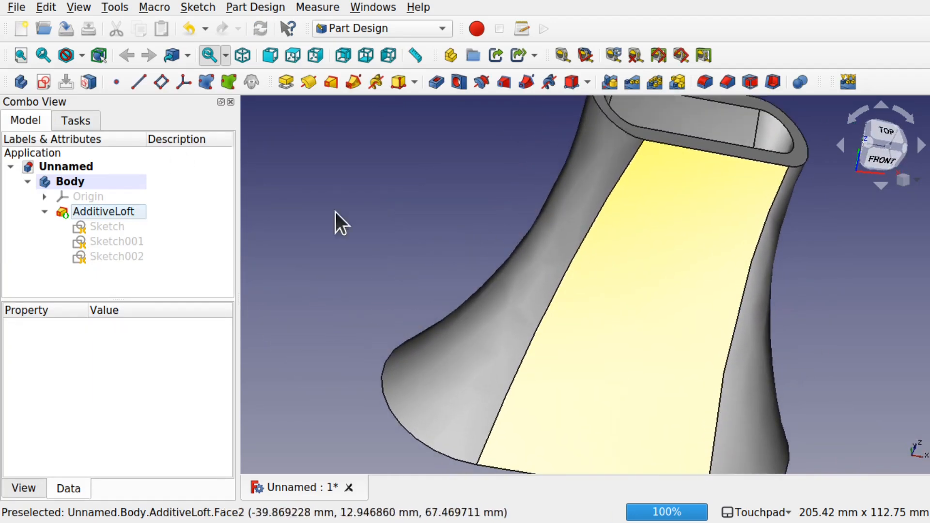
# Examine the loft's section, ruled, closed and profile properties together with its overall shape
pyautogui.click(115, 210)
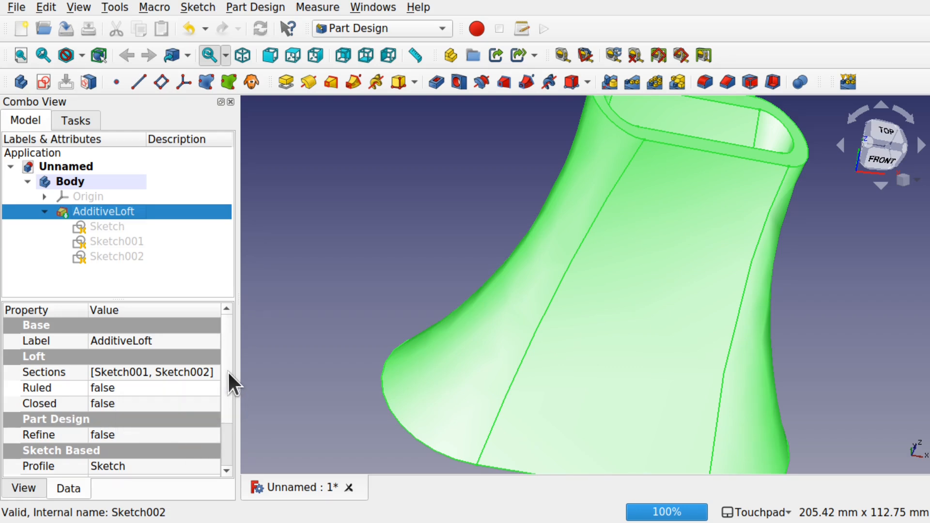
pyautogui.scroll(-3, 228, 371)
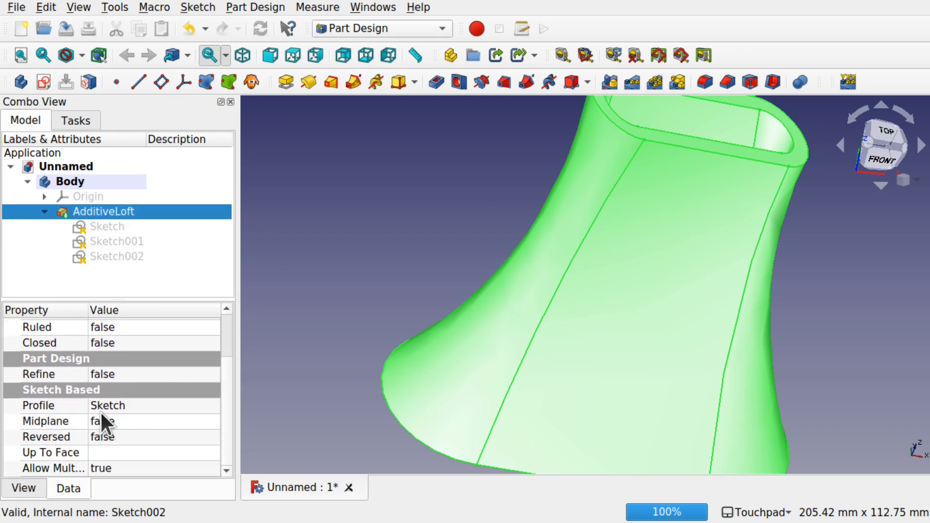
pyautogui.click(147, 404)
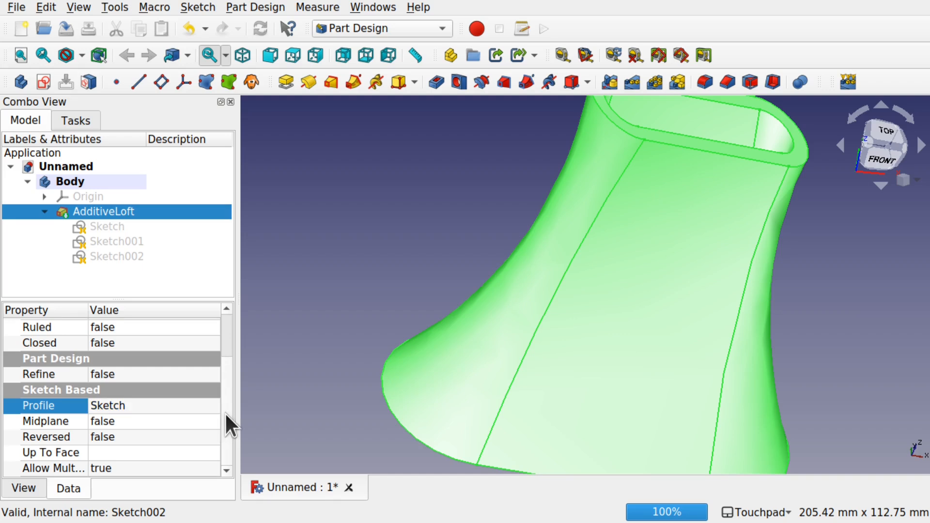
pyautogui.scroll(3, 227, 387)
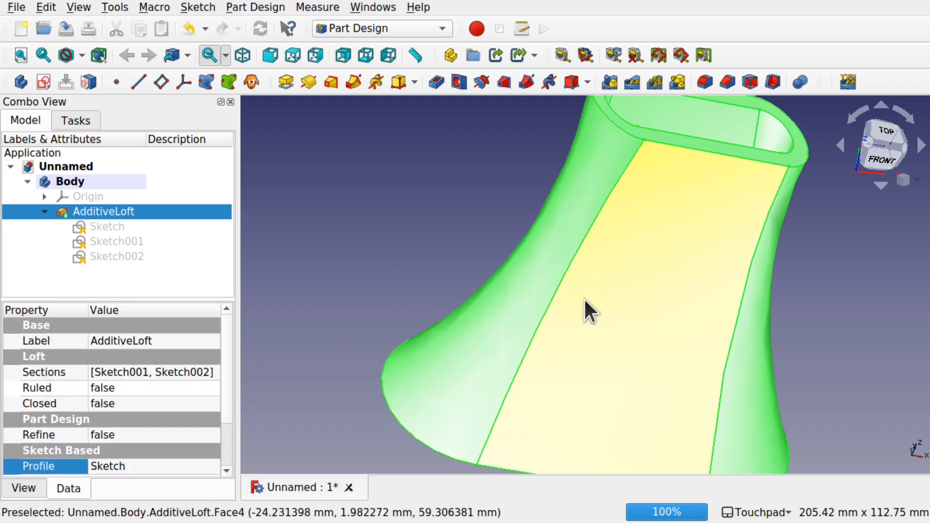
pyautogui.scroll(-3, 580, 292)
pyautogui.scroll(2, 580, 293)
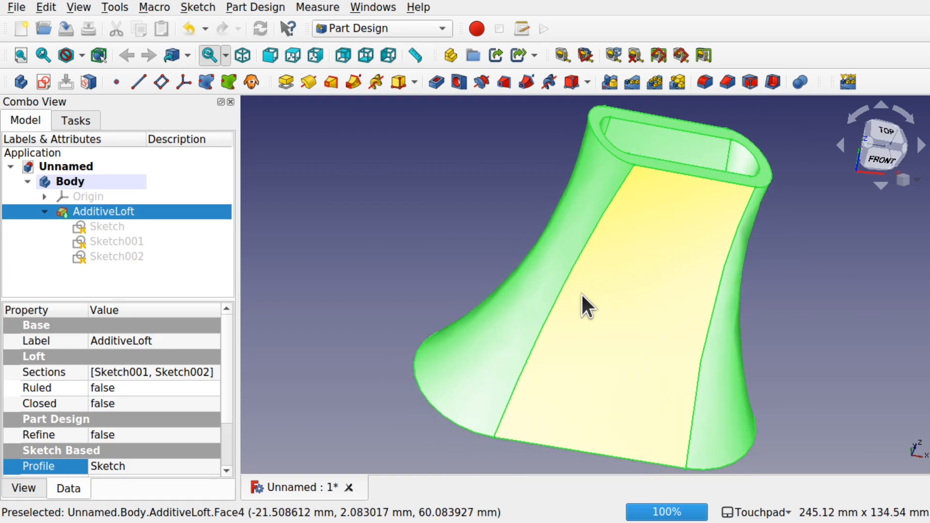
pyautogui.keyDown('shift'); pyautogui.moveTo(638, 312); pyautogui.dragTo(642, 287); pyautogui.keyUp('shift')
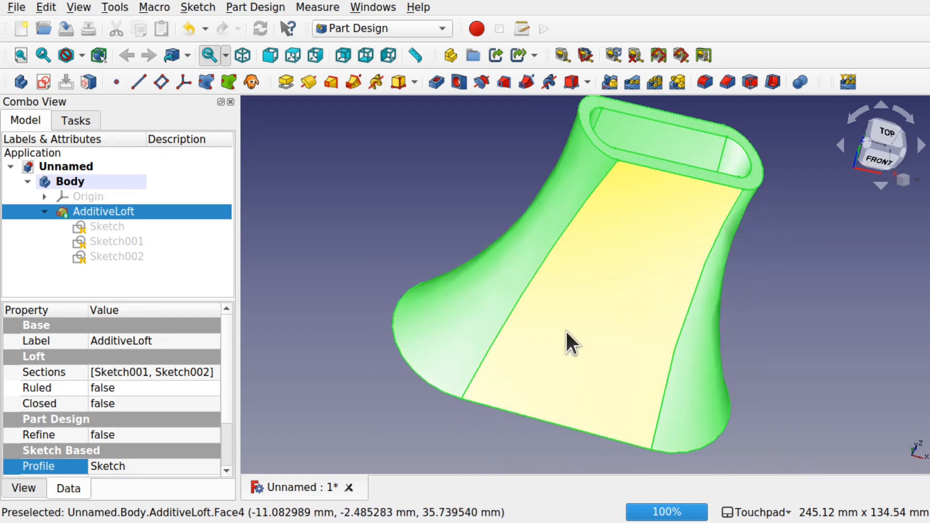
pyautogui.click(127, 280)
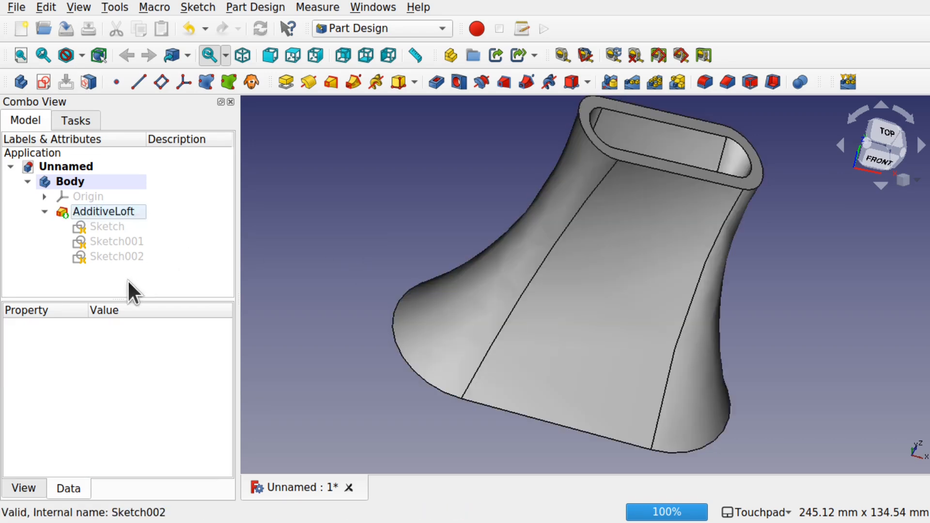
# Start a fourth sketch in the body on the XY plane
pyautogui.click(44, 83)
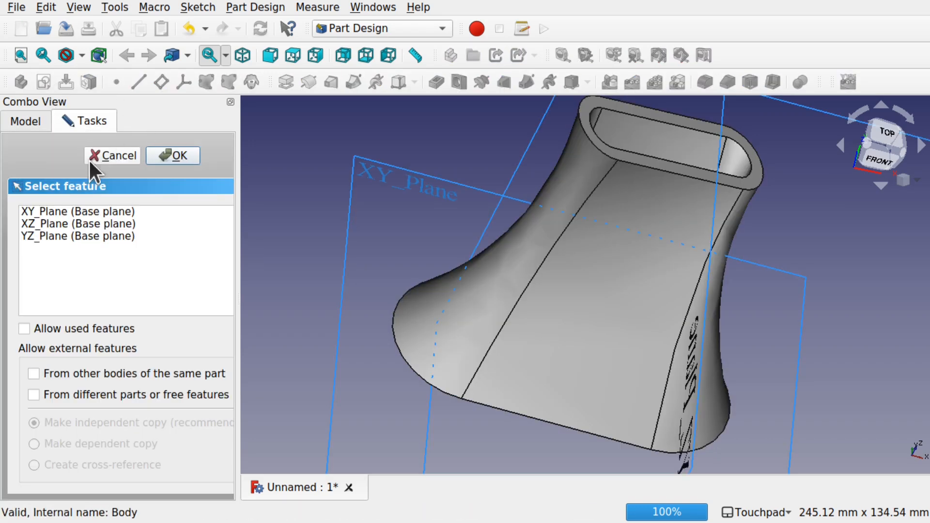
pyautogui.click(50, 212)
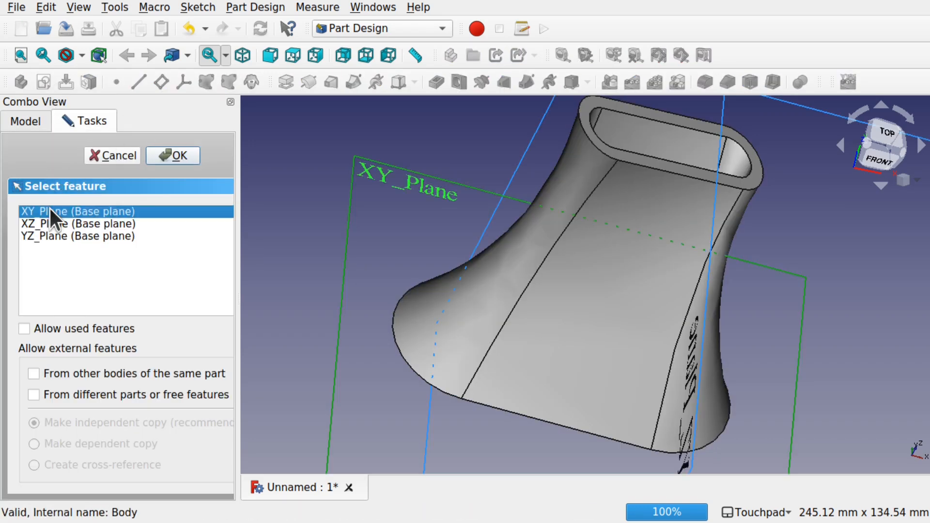
pyautogui.click(179, 152)
pyautogui.moveTo(727, 286)
pyautogui.keyDown('alt'); pyautogui.mouseDown()
pyautogui.moveTo(681, 260)
pyautogui.moveTo(684, 218)
pyautogui.moveTo(673, 196)
pyautogui.moveTo(667, 203)
pyautogui.mouseUp(); pyautogui.keyUp('alt')
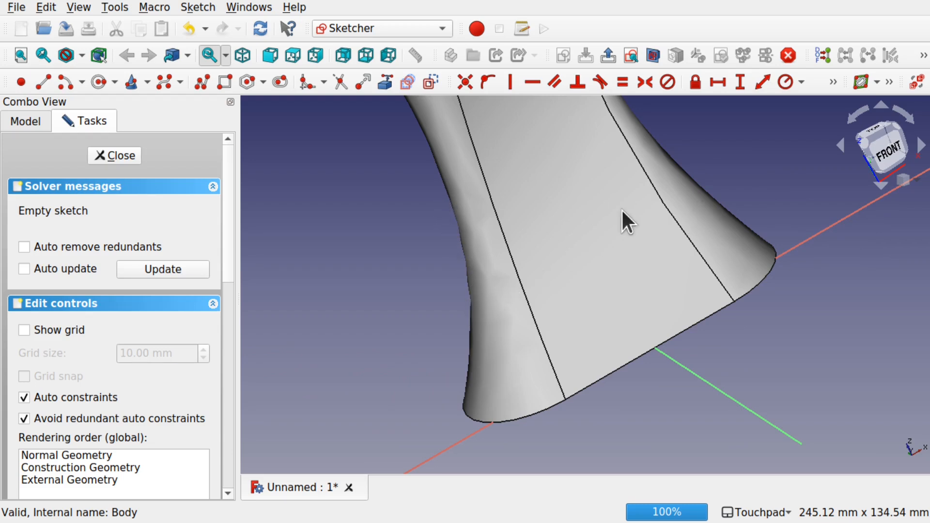
pyautogui.moveTo(471, 164)
pyautogui.keyDown('alt'); pyautogui.mouseDown()
pyautogui.moveTo(500, 208)
pyautogui.moveTo(502, 199)
pyautogui.mouseUp(); pyautogui.keyUp('alt')
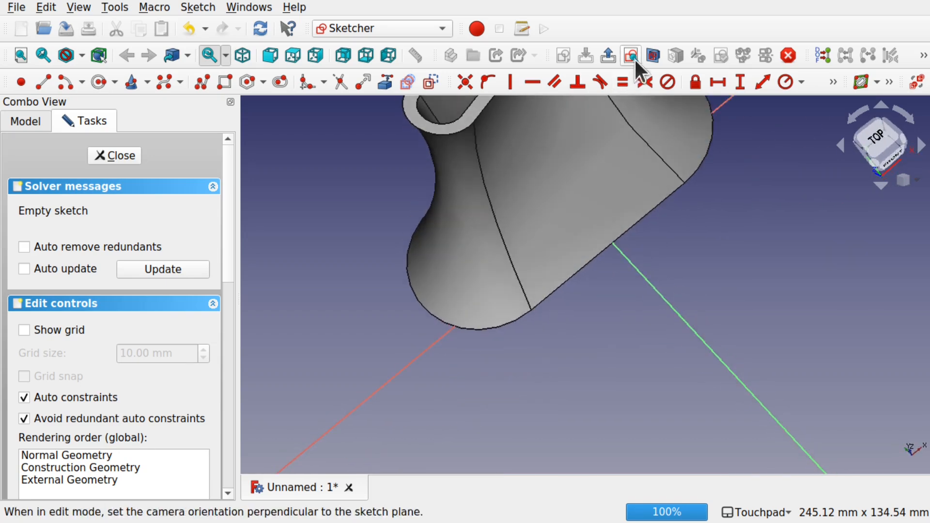
pyautogui.keyDown('alt'); pyautogui.moveTo(606, 111); pyautogui.dragTo(595, 253); pyautogui.keyUp('alt')
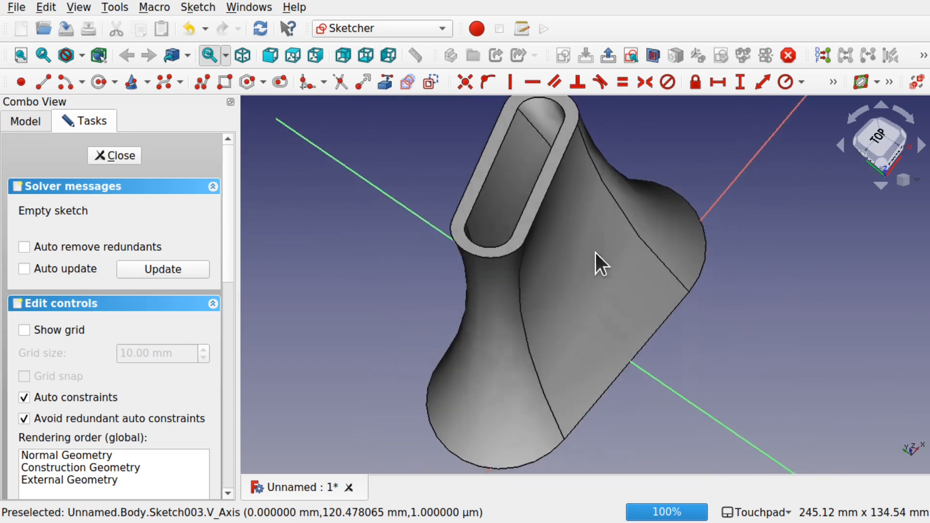
# Set the Z position of the fourth sketch's attachment offset to 30 mm
pyautogui.click(26, 121)
pyautogui.click(102, 272)
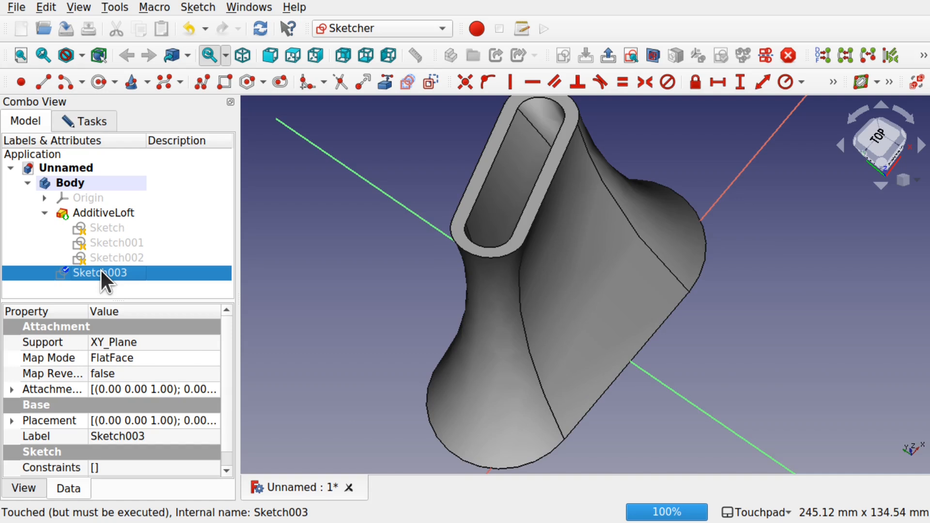
pyautogui.click(11, 389)
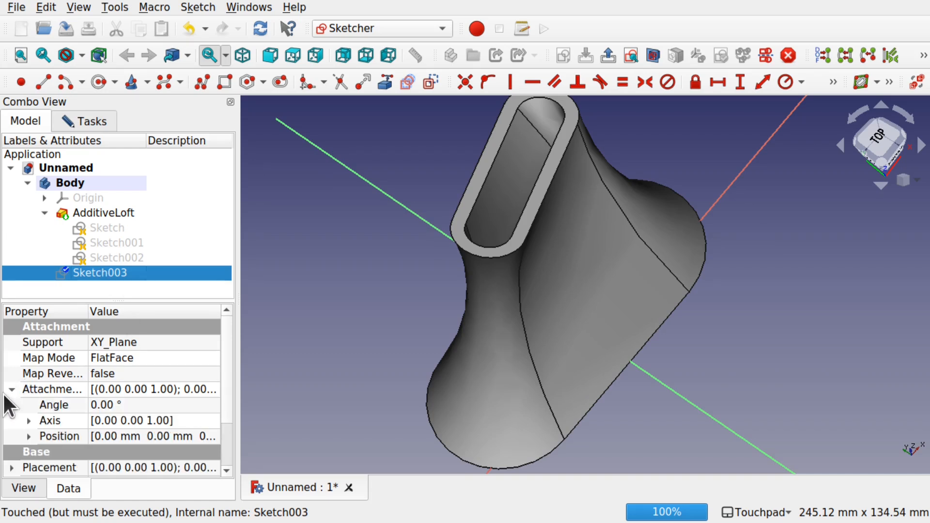
pyautogui.click(19, 433)
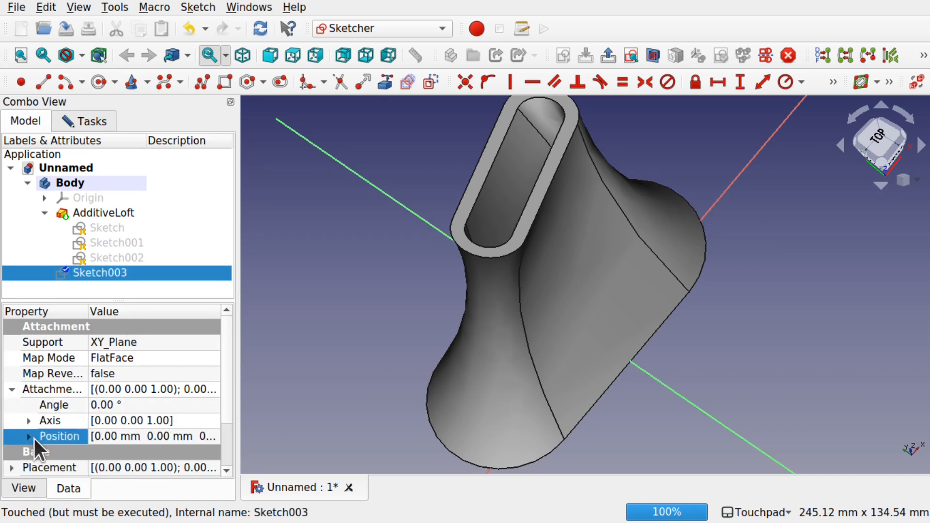
pyautogui.click(28, 438)
pyautogui.moveTo(226, 383); pyautogui.dragTo(230, 409)
pyautogui.click(153, 435)
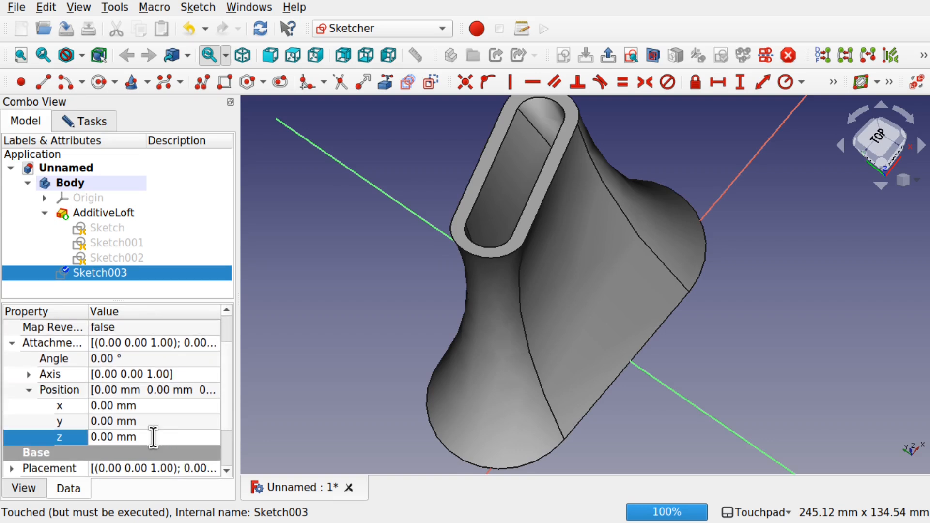
pyautogui.scroll(20, 153, 437)
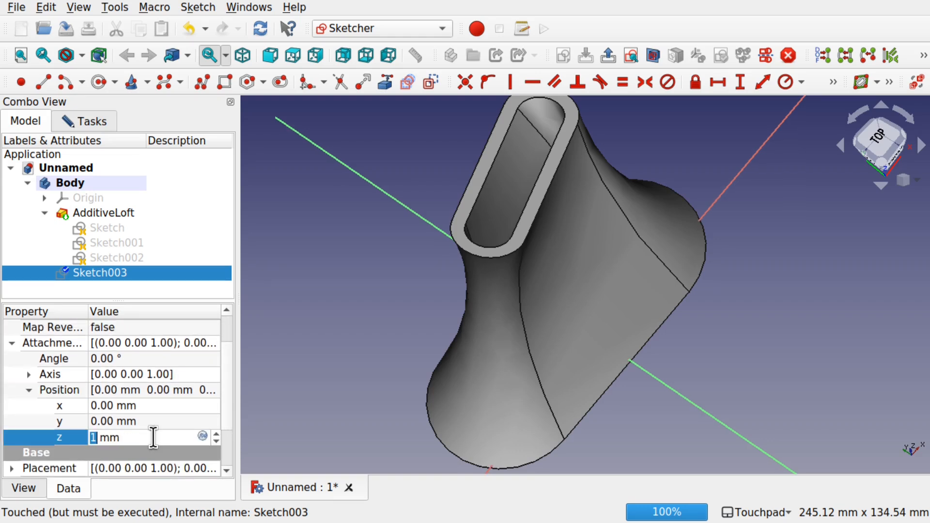
pyautogui.scroll(3, 153, 437)
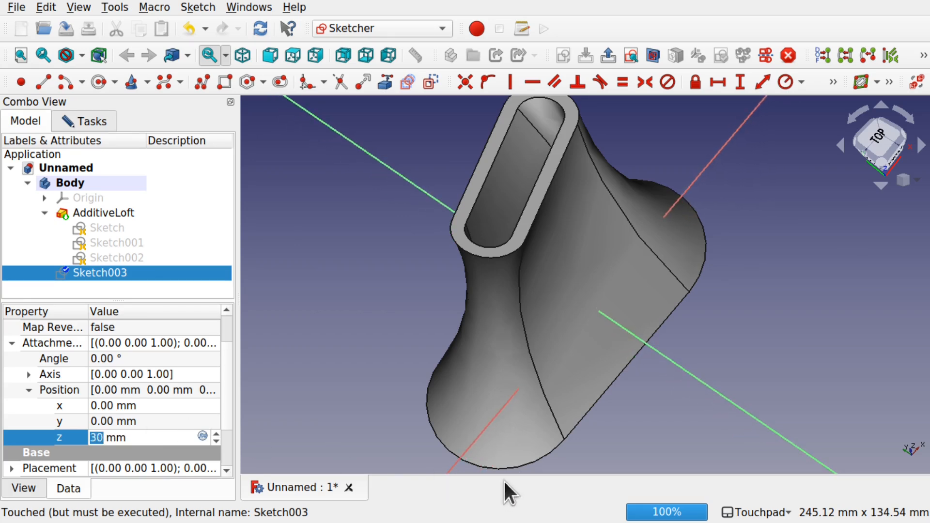
# Section the view at the fourth sketch's plane to check the loft there, and set the sketch's Z attachment offset to 40 mm
pyautogui.keyDown('alt'); pyautogui.moveTo(583, 394); pyautogui.dragTo(510, 338, button='middle'); pyautogui.keyUp('alt')
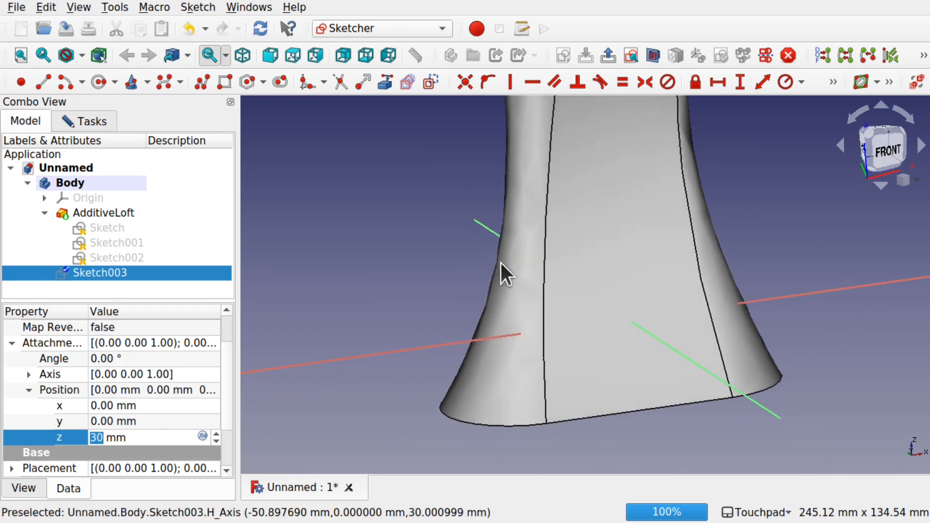
pyautogui.click(654, 54)
pyautogui.keyDown('alt'); pyautogui.moveTo(637, 228); pyautogui.dragTo(517, 242, button='middle'); pyautogui.keyUp('alt')
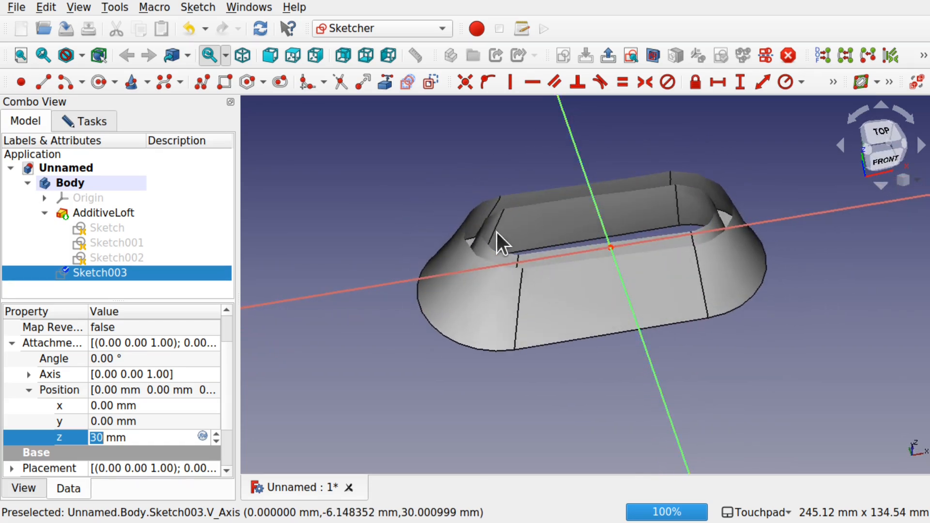
pyautogui.moveTo(625, 229)
pyautogui.keyDown('alt'); pyautogui.mouseDown(button='middle')
pyautogui.moveTo(602, 216)
pyautogui.moveTo(574, 226)
pyautogui.moveTo(604, 251)
pyautogui.moveTo(623, 349)
pyautogui.moveTo(579, 262)
pyautogui.moveTo(587, 311)
pyautogui.moveTo(547, 347)
pyautogui.moveTo(571, 337)
pyautogui.moveTo(644, 253)
pyautogui.mouseUp(button='middle'); pyautogui.keyUp('alt')
pyautogui.scroll(10, 135, 438)
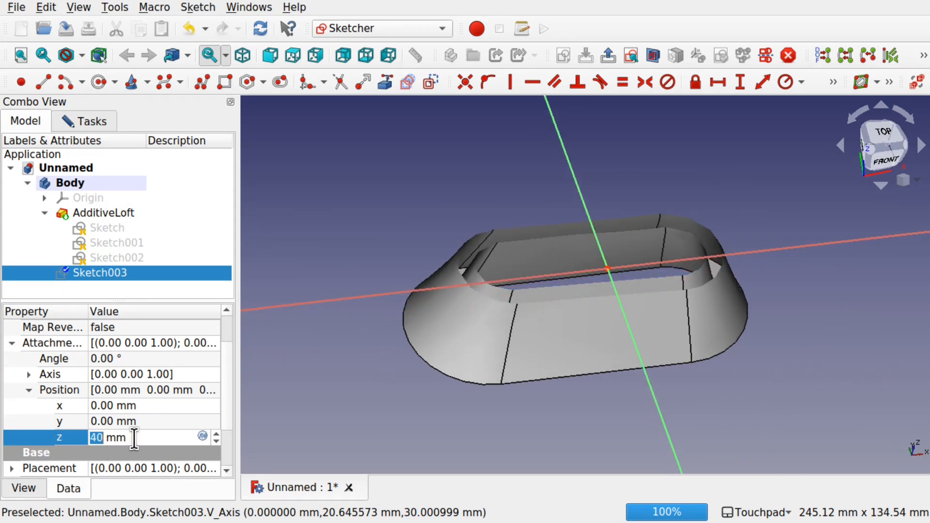
pyautogui.click(413, 306)
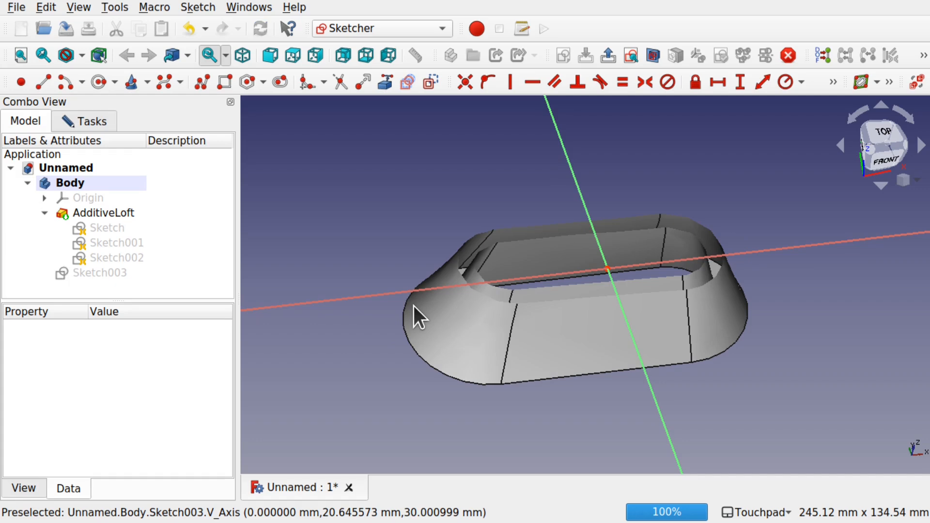
# Refresh the section view at the new sketch height and draw an outer slot about 47 mm long with a smaller slot nested inside
pyautogui.click(649, 56)
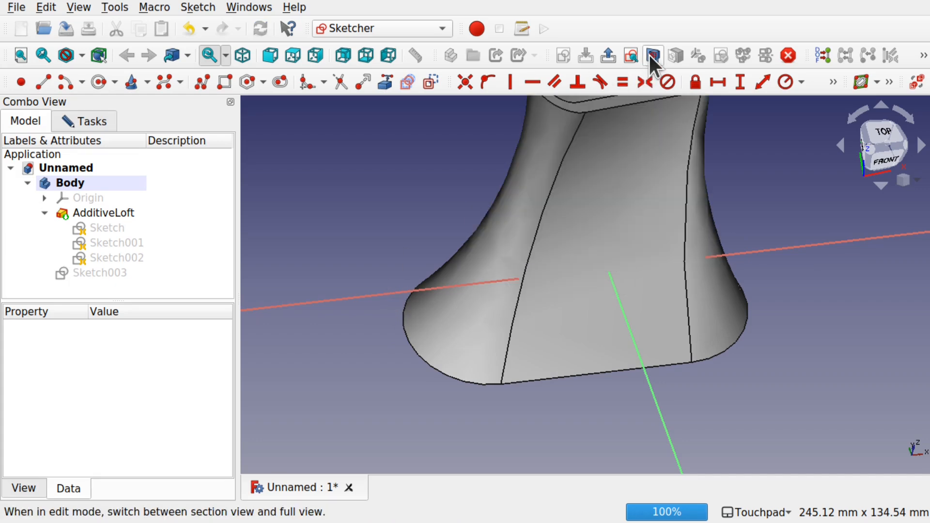
pyautogui.click(650, 56)
pyautogui.moveTo(587, 233)
pyautogui.keyDown('shift'); pyautogui.mouseDown()
pyautogui.moveTo(625, 298)
pyautogui.moveTo(567, 285)
pyautogui.moveTo(621, 278)
pyautogui.moveTo(593, 226)
pyautogui.mouseUp(); pyautogui.keyUp('shift')
pyautogui.keyDown('shift'); pyautogui.moveTo(648, 259); pyautogui.dragTo(640, 291); pyautogui.keyUp('shift')
pyautogui.click(279, 89)
pyautogui.keyDown('shift'); pyautogui.moveTo(590, 229); pyautogui.dragTo(599, 275); pyautogui.keyUp('shift')
pyautogui.click(578, 219)
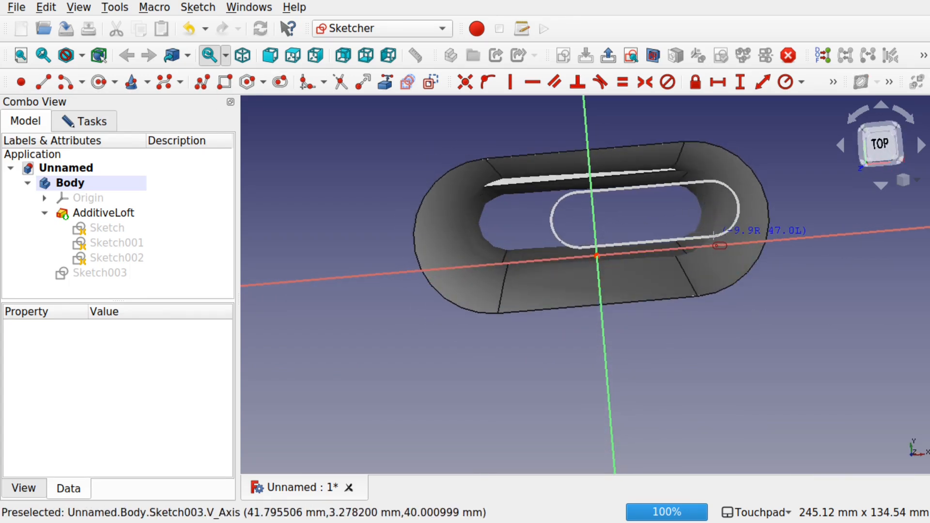
pyautogui.click(714, 236)
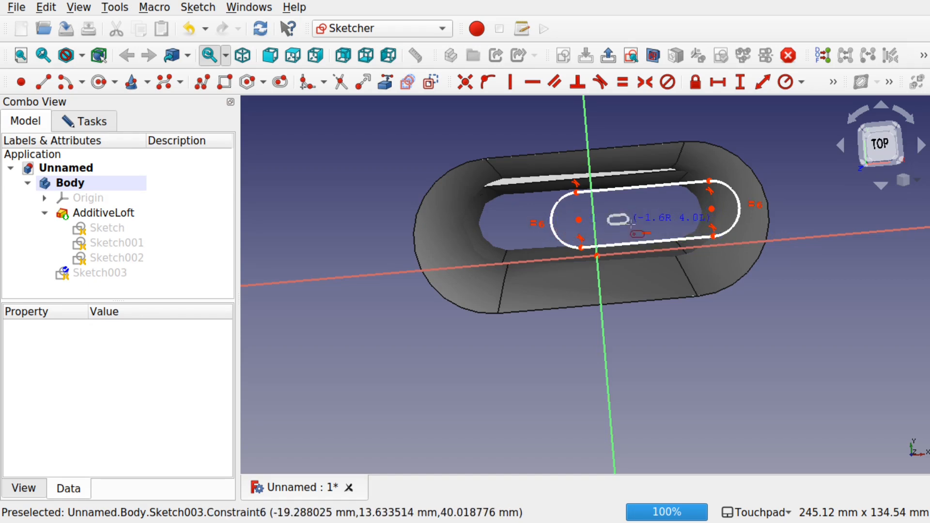
pyautogui.click(613, 221)
pyautogui.click(711, 226)
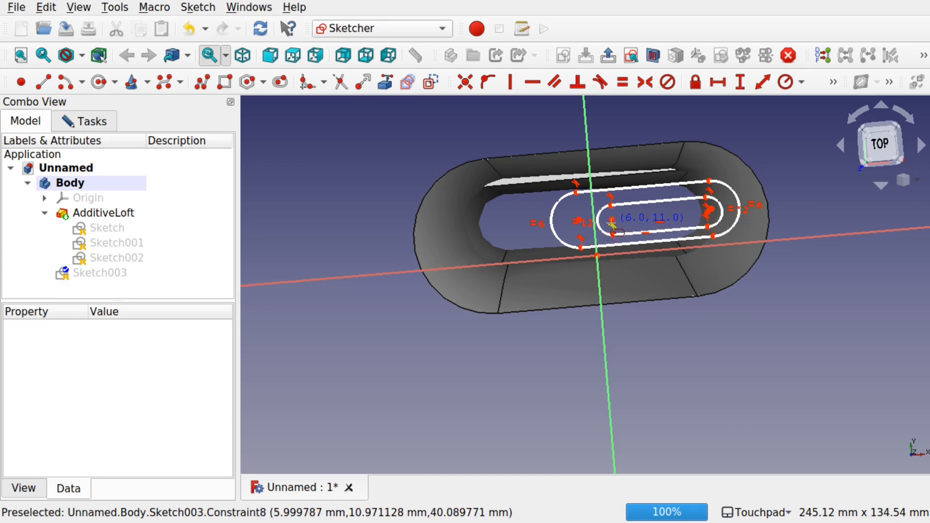
# Lengthen both nested slots toward the negative X side and close the fourth sketch
pyautogui.moveTo(669, 230)
pyautogui.keyDown('alt'); pyautogui.mouseDown()
pyautogui.moveTo(635, 155)
pyautogui.moveTo(628, 247)
pyautogui.moveTo(665, 211)
pyautogui.mouseUp(); pyautogui.keyUp('alt')
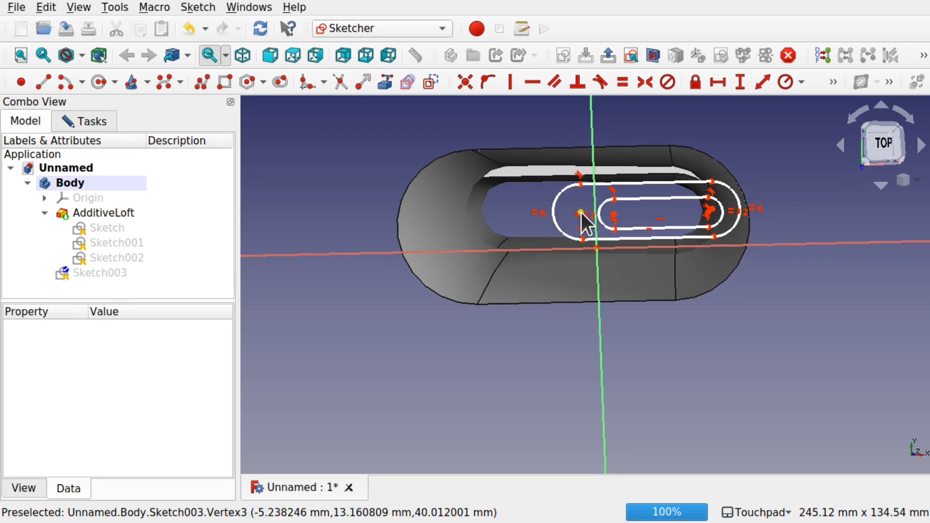
pyautogui.moveTo(582, 213)
pyautogui.mouseDown()
pyautogui.moveTo(545, 208)
pyautogui.moveTo(587, 213)
pyautogui.mouseUp()
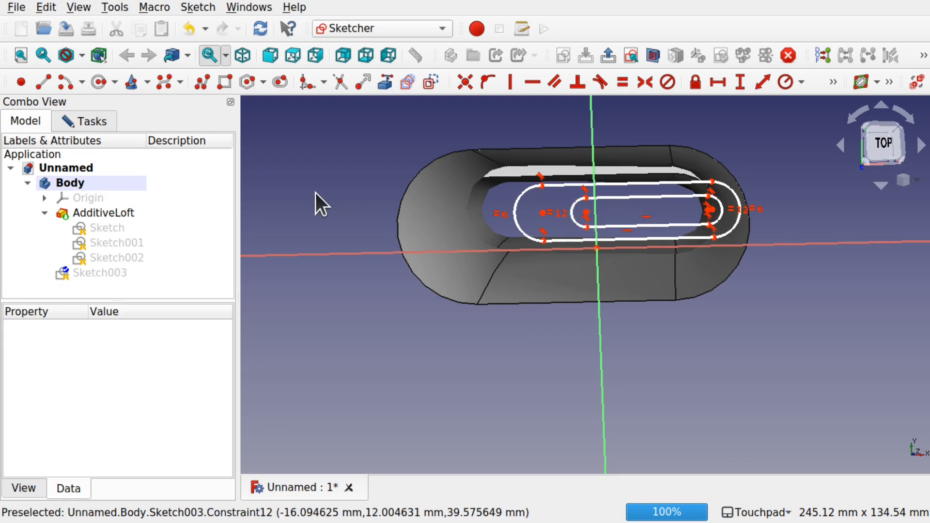
pyautogui.click(85, 121)
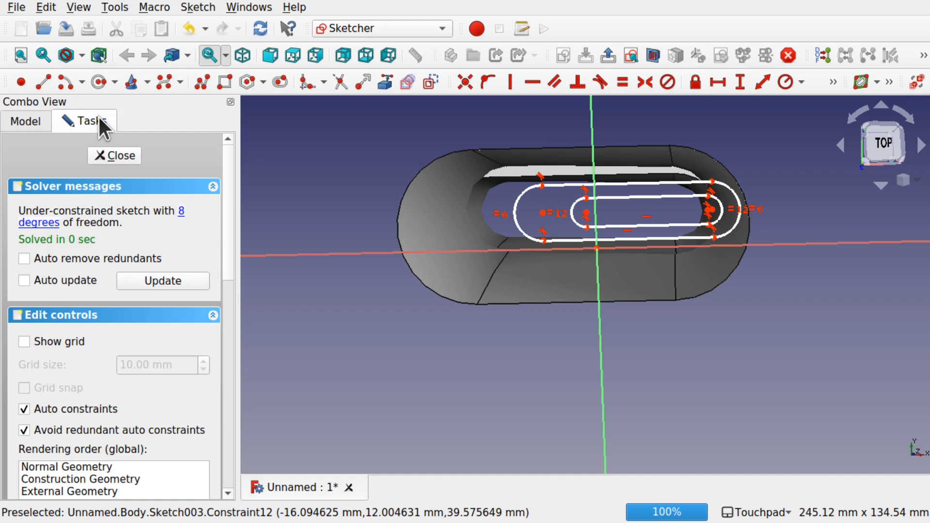
pyautogui.click(124, 153)
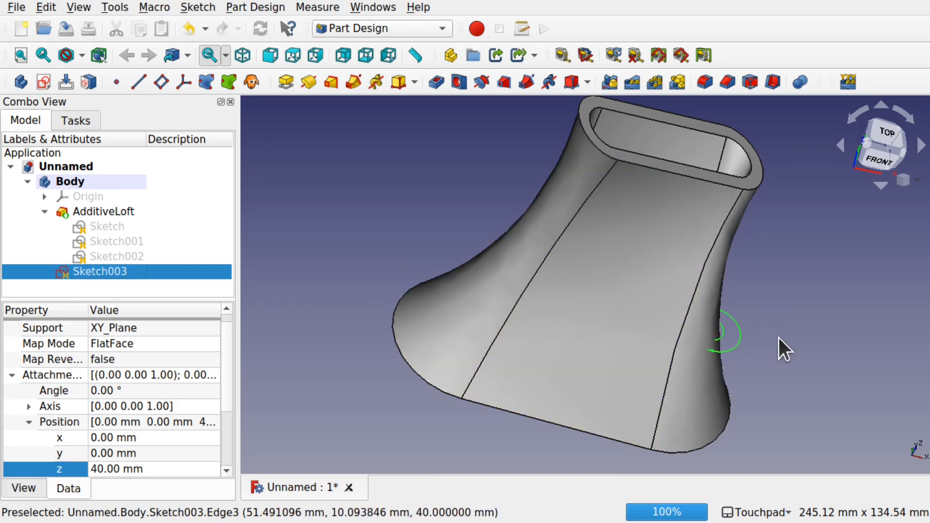
# Edit the additive loft, add the fourth sketch as a section and inspect the resulting preview
pyautogui.doubleClick(115, 207)
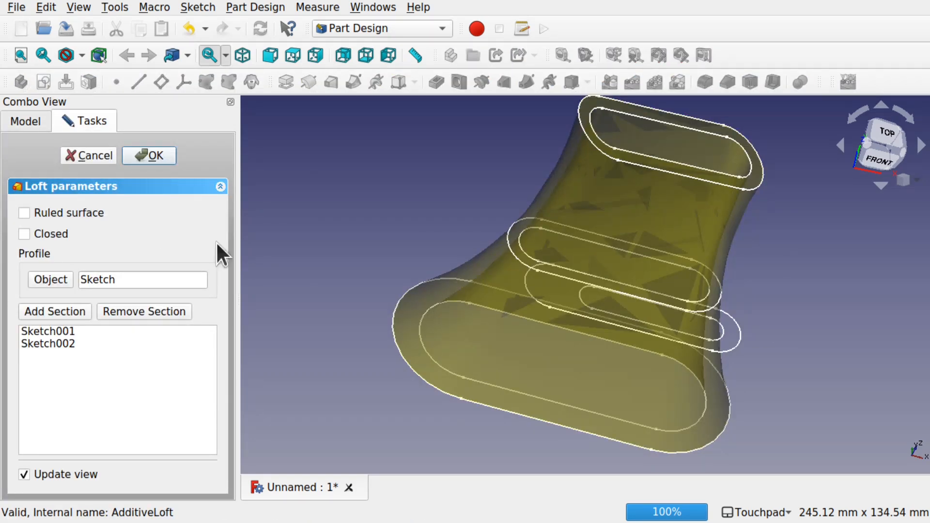
pyautogui.keyDown('alt'); pyautogui.moveTo(574, 388); pyautogui.dragTo(504, 371); pyautogui.keyUp('alt')
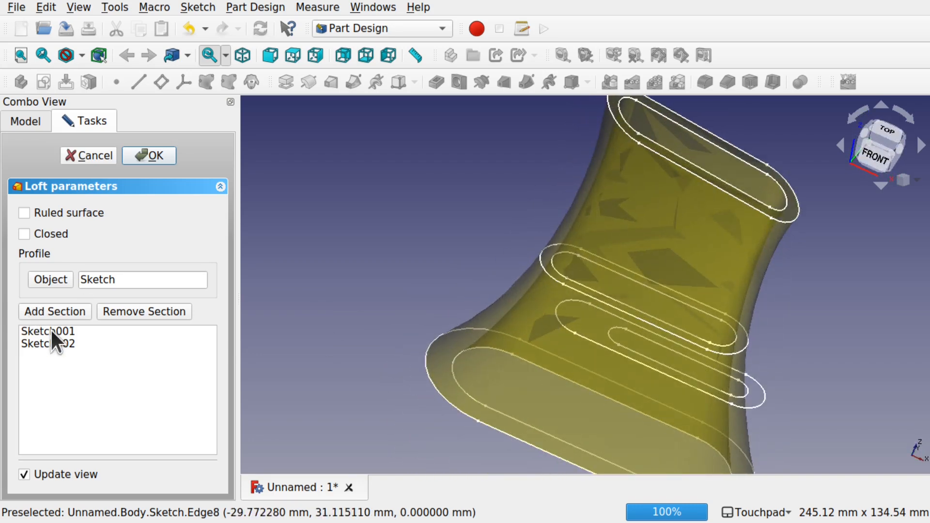
pyautogui.click(53, 312)
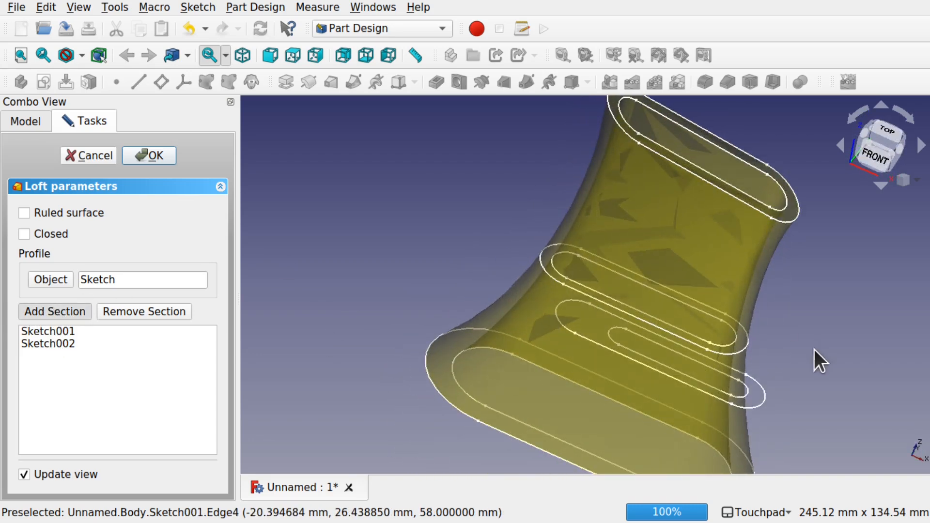
pyautogui.click(760, 403)
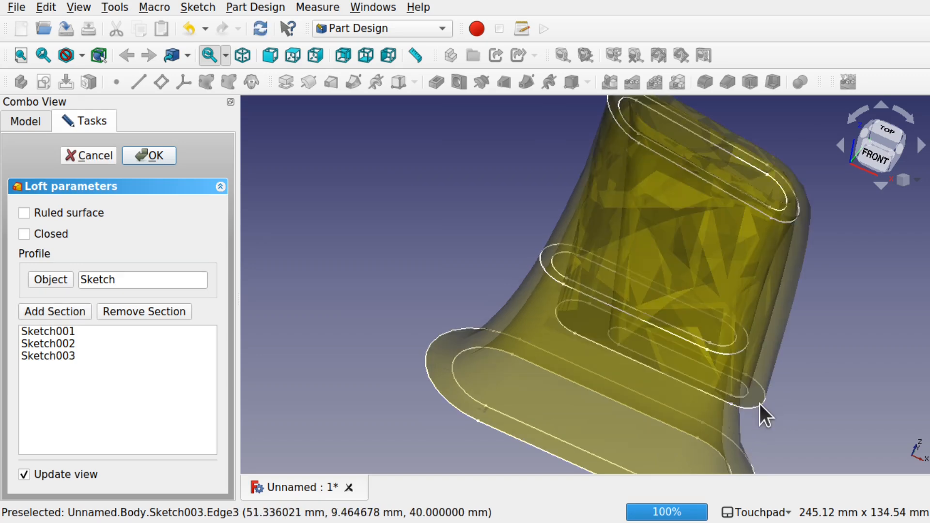
pyautogui.keyDown('alt'); pyautogui.moveTo(741, 409); pyautogui.dragTo(738, 198); pyautogui.keyUp('alt')
pyautogui.keyDown('alt'); pyautogui.moveTo(843, 365); pyautogui.dragTo(794, 305); pyautogui.keyUp('alt')
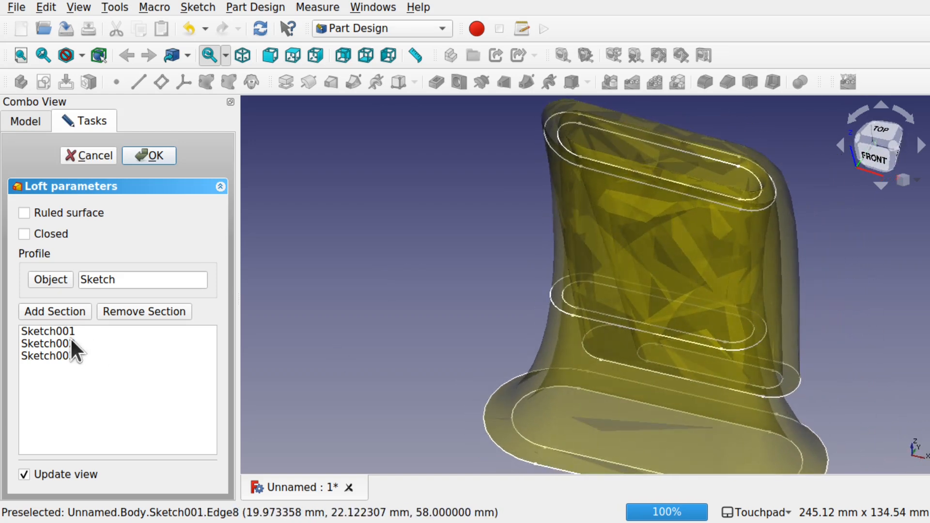
# Move Sketch003 to the first place in the loft's section order and inspect the preview from several angles
pyautogui.click(45, 357)
pyautogui.moveTo(44, 359); pyautogui.dragTo(48, 330)
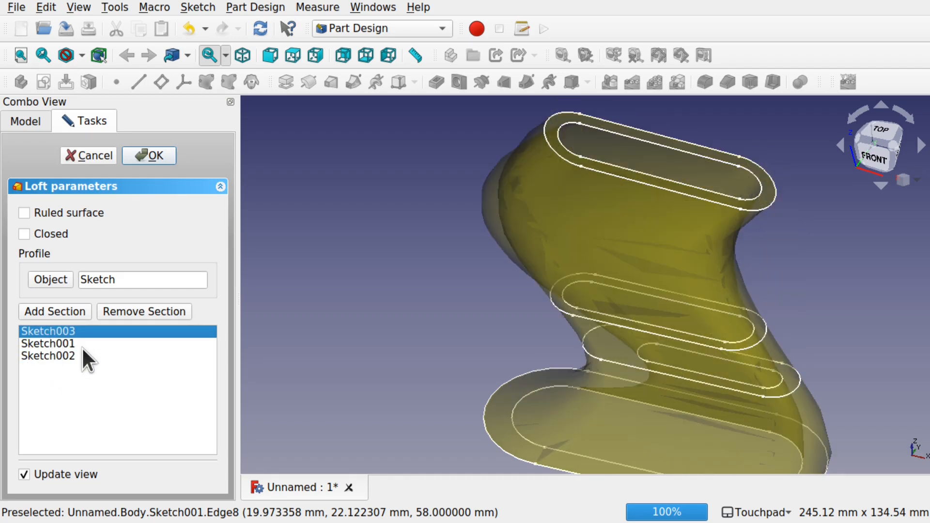
pyautogui.moveTo(644, 370); pyautogui.dragTo(606, 334, button='middle')
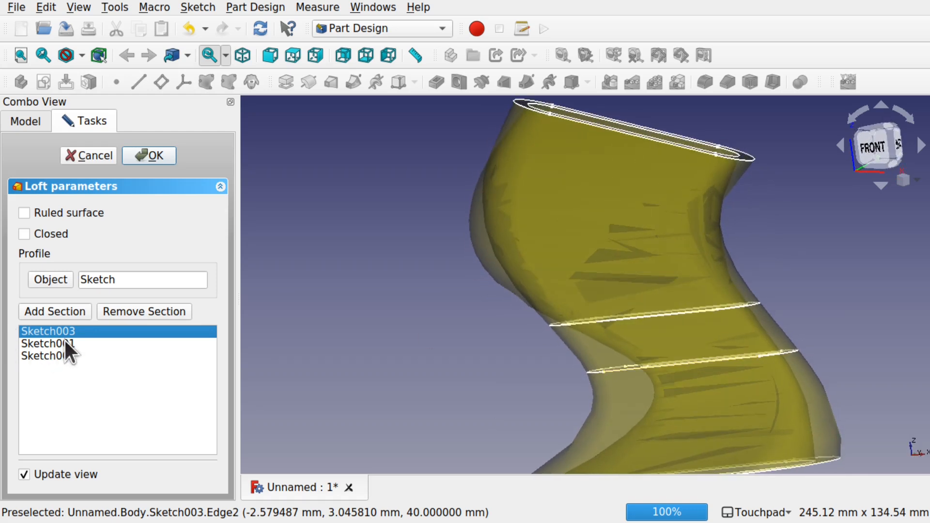
pyautogui.keyDown('shift'); pyautogui.moveTo(571, 305); pyautogui.dragTo(701, 285); pyautogui.keyUp('shift')
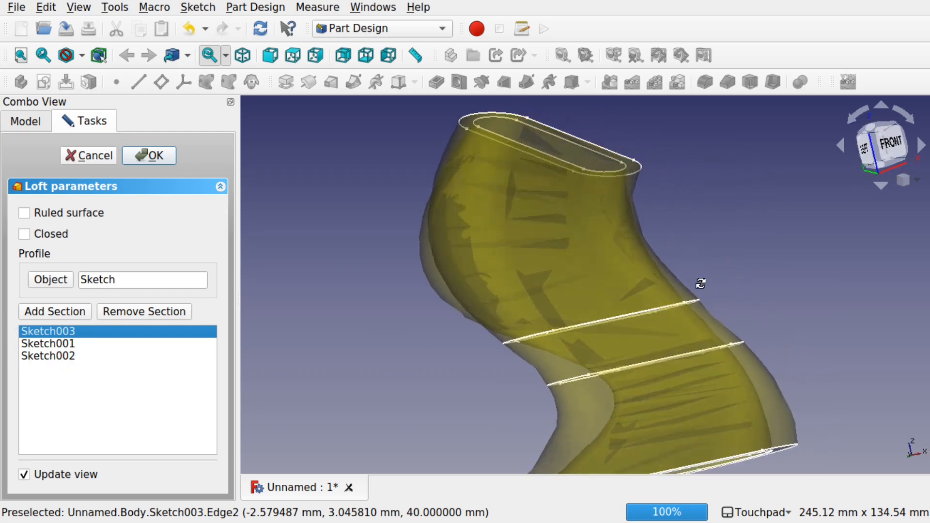
pyautogui.keyDown('shift'); pyautogui.moveTo(666, 319); pyautogui.dragTo(615, 363); pyautogui.keyUp('shift')
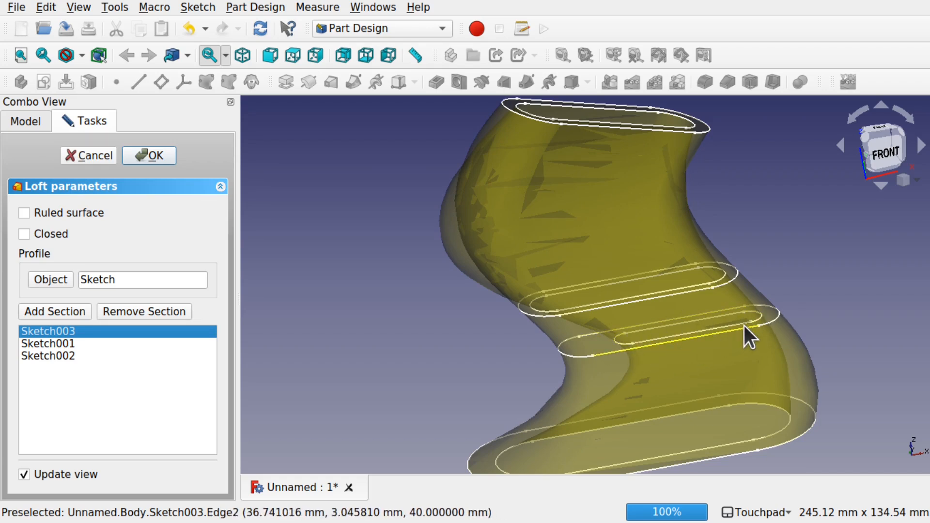
pyautogui.keyDown('shift'); pyautogui.moveTo(625, 379); pyautogui.dragTo(621, 355); pyautogui.keyUp('shift')
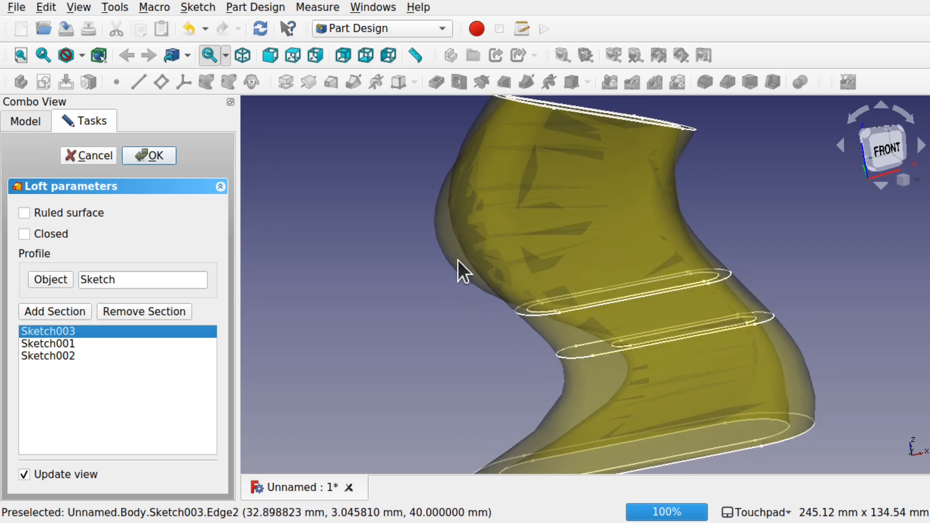
# Try the ruled surface option on the four-profile loft, inspect the preview and turn the option off again
pyautogui.click(24, 213)
pyautogui.keyDown('shift'); pyautogui.moveTo(559, 265); pyautogui.dragTo(539, 255); pyautogui.keyUp('shift')
pyautogui.keyDown('shift'); pyautogui.moveTo(628, 340); pyautogui.dragTo(659, 383); pyautogui.keyUp('shift')
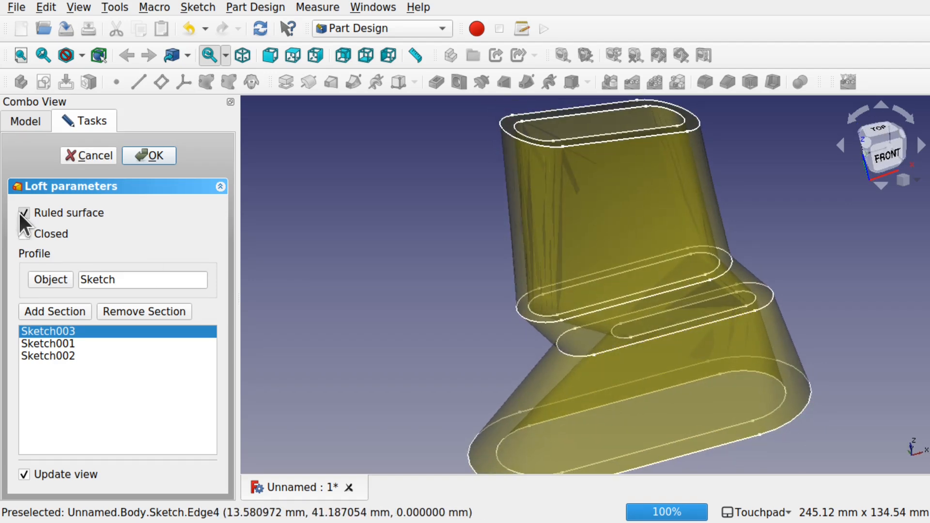
pyautogui.click(24, 213)
# Inspect the smooth loft preview's curvature between the profiles and confirm the loft feature
pyautogui.keyDown('shift'); pyautogui.moveTo(542, 286); pyautogui.dragTo(587, 332); pyautogui.keyUp('shift')
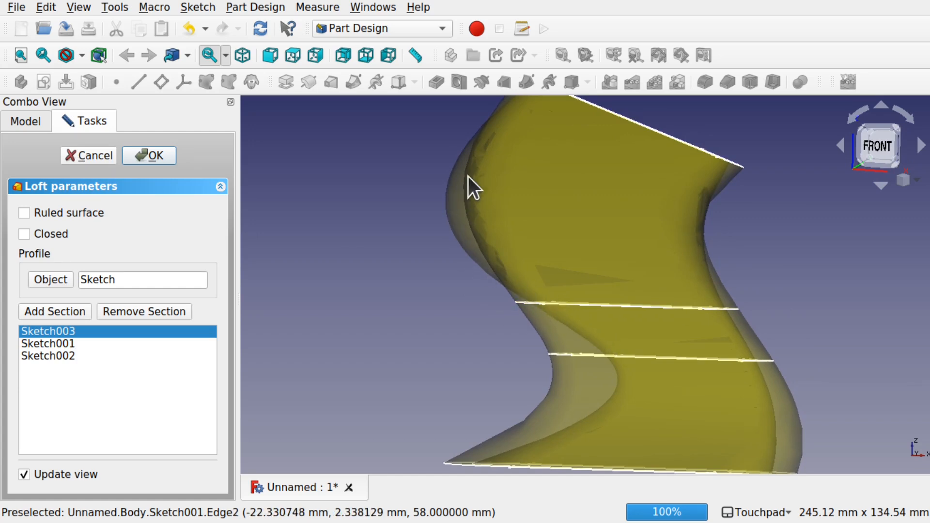
pyautogui.keyDown('shift'); pyautogui.moveTo(502, 162); pyautogui.dragTo(484, 147); pyautogui.keyUp('shift')
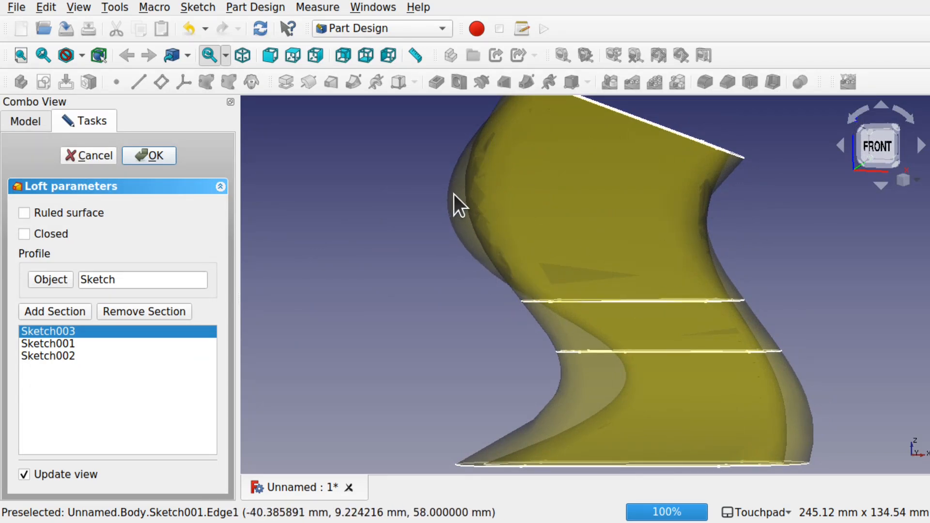
pyautogui.keyDown('shift'); pyautogui.moveTo(598, 257); pyautogui.dragTo(624, 301); pyautogui.keyUp('shift')
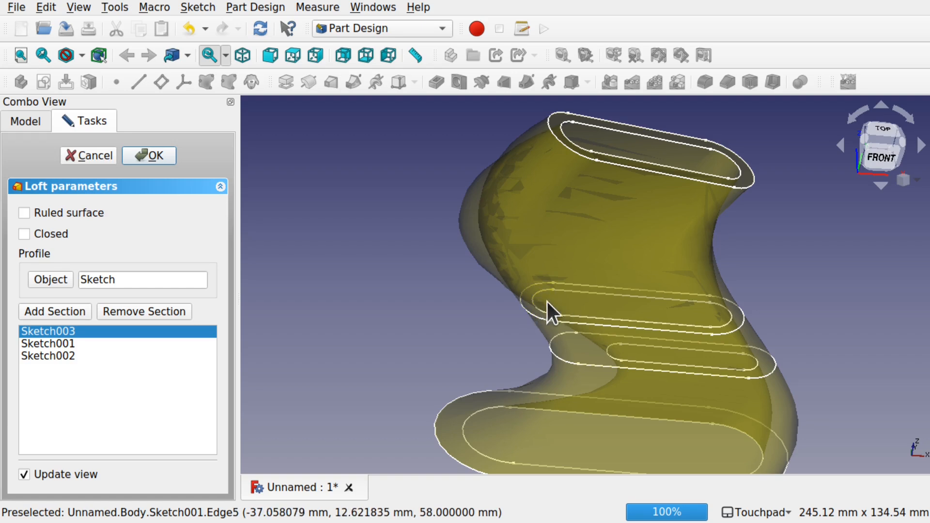
pyautogui.click(147, 160)
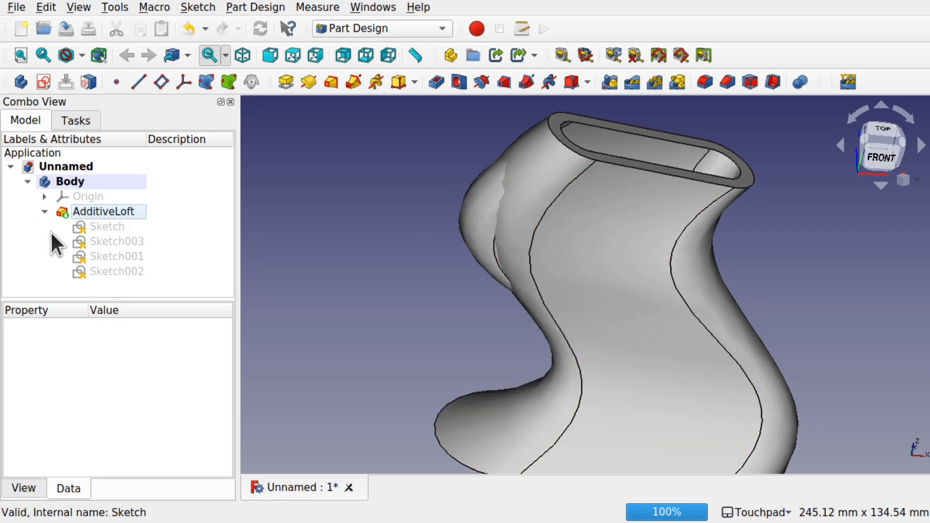
# Reopen the fourth sketch under the loft to review its nested slots, and close it
pyautogui.click(110, 241)
pyautogui.doubleClick(111, 241)
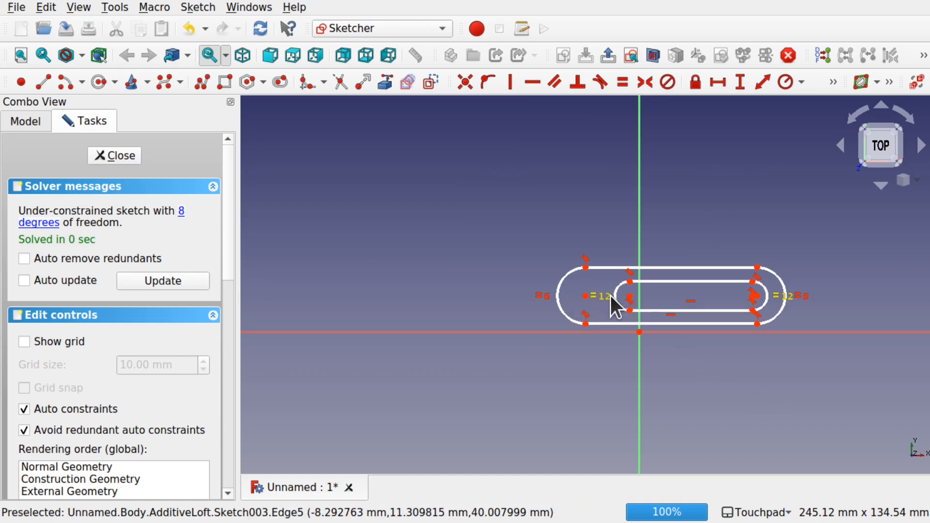
pyautogui.click(104, 156)
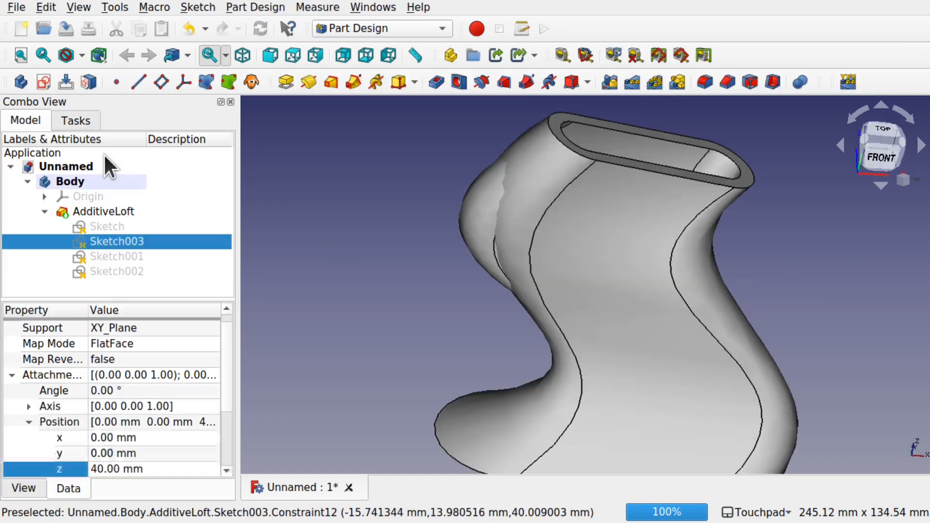
# Open Sketch001 under the loft and delete the coincident constraint joining the arc centres of its inner and outer slots
pyautogui.click(120, 254)
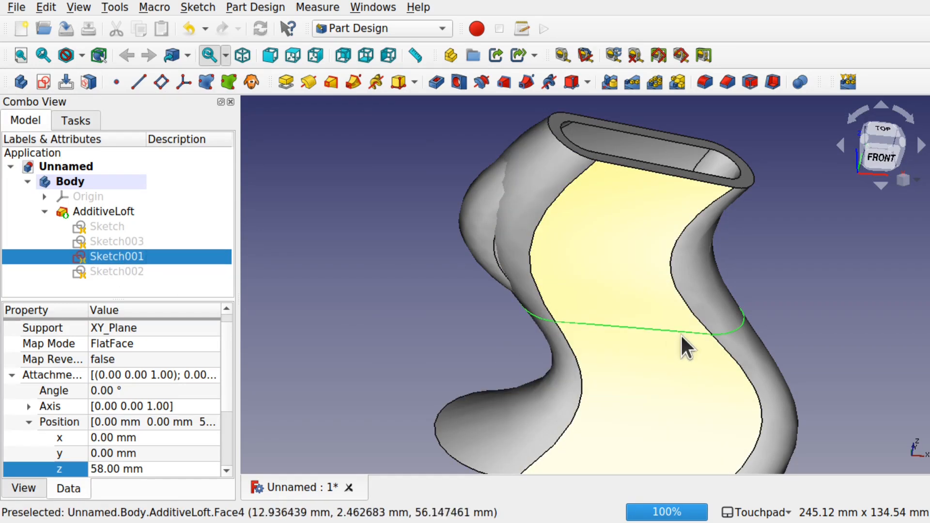
pyautogui.doubleClick(113, 254)
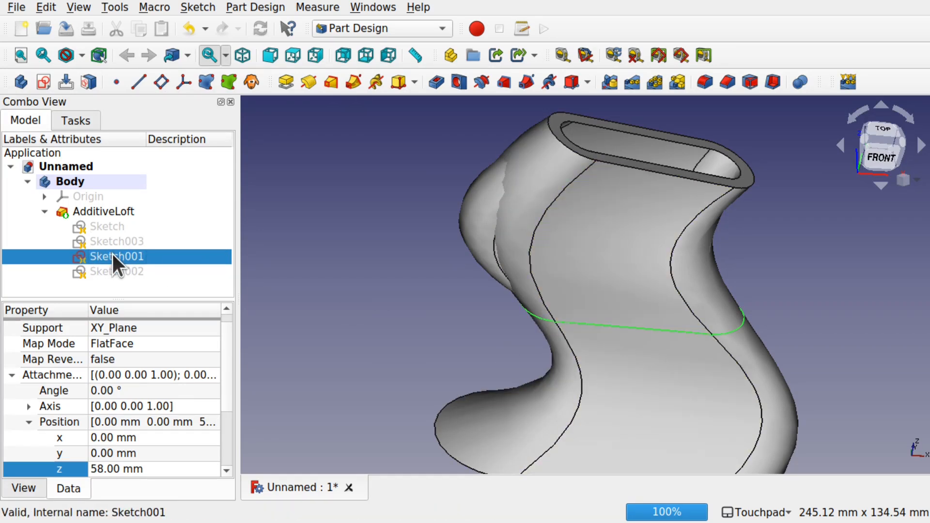
pyautogui.moveTo(556, 293)
pyautogui.mouseDown()
pyautogui.moveTo(578, 293)
pyautogui.moveTo(558, 293)
pyautogui.mouseUp()
pyautogui.scroll(5, 558, 293)
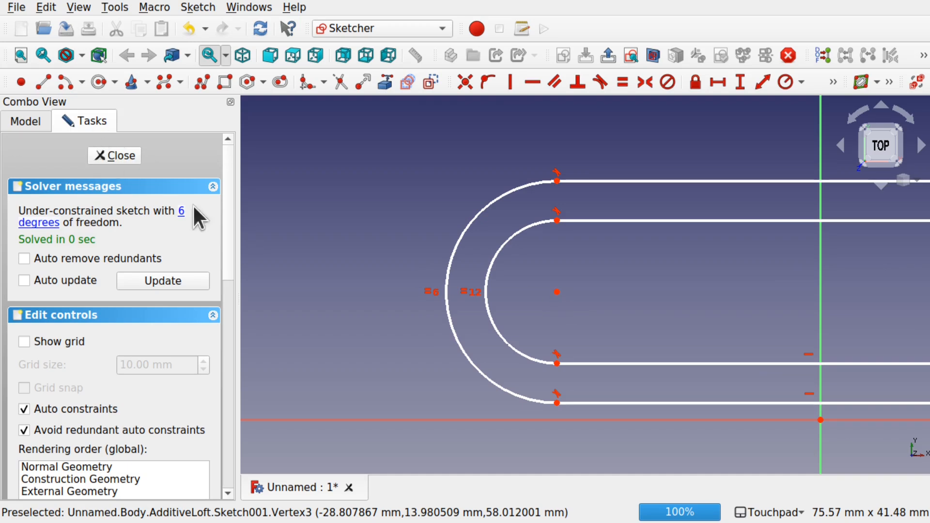
pyautogui.click(558, 292)
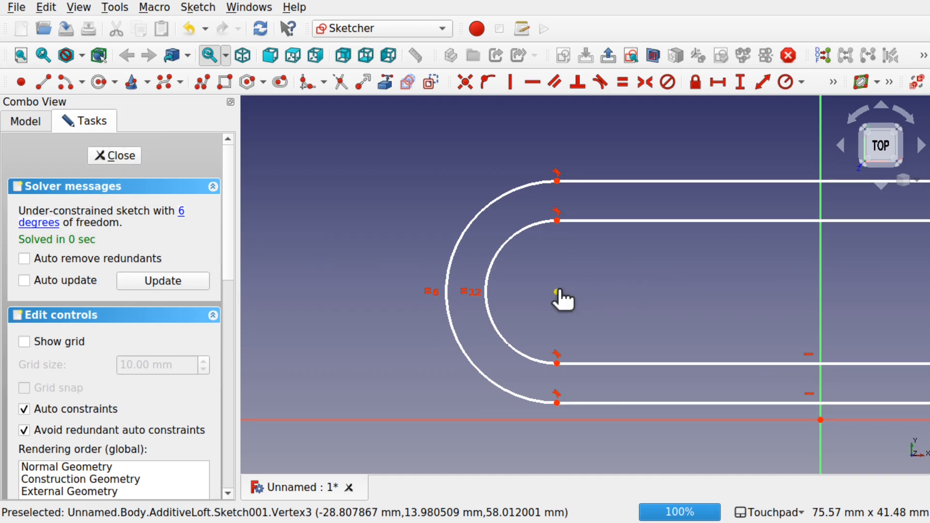
pyautogui.click(232, 316)
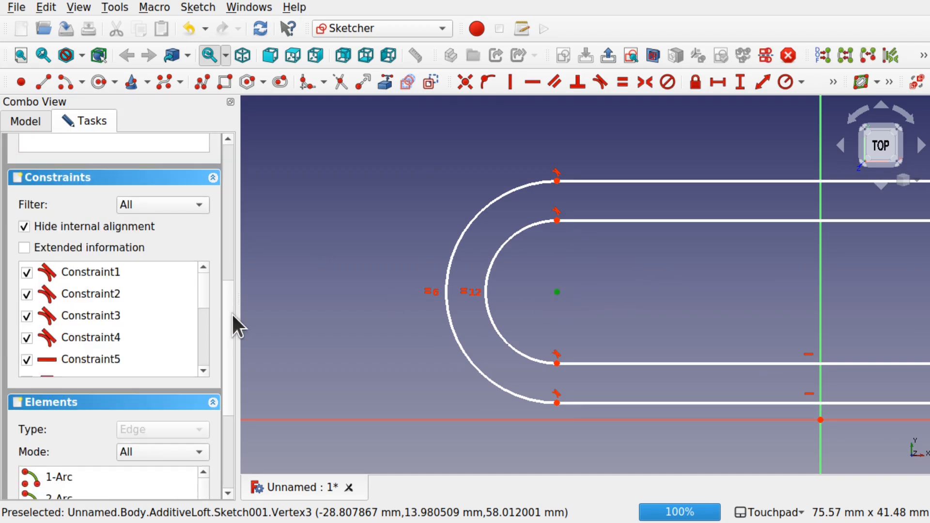
pyautogui.moveTo(201, 288); pyautogui.dragTo(201, 375)
pyautogui.click(109, 362)
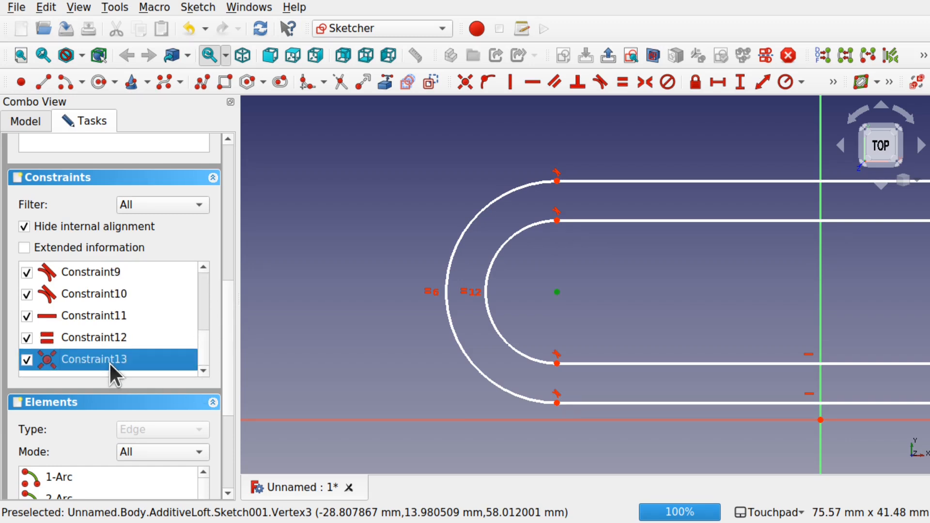
pyautogui.click(87, 339)
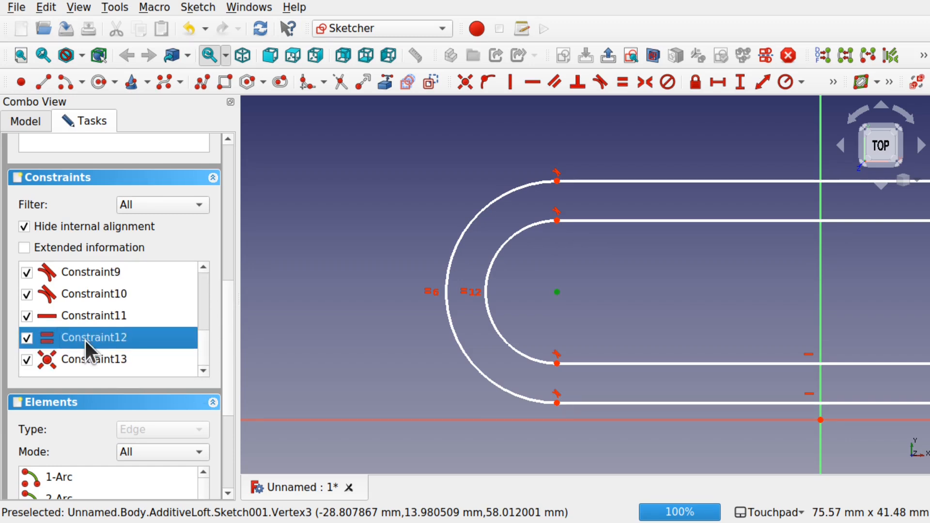
pyautogui.click(99, 361)
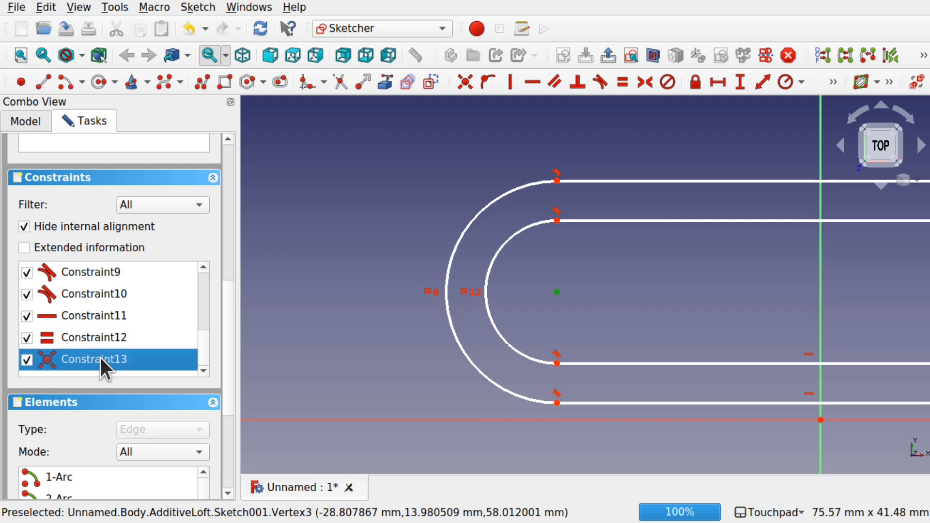
pyautogui.press('Delete')
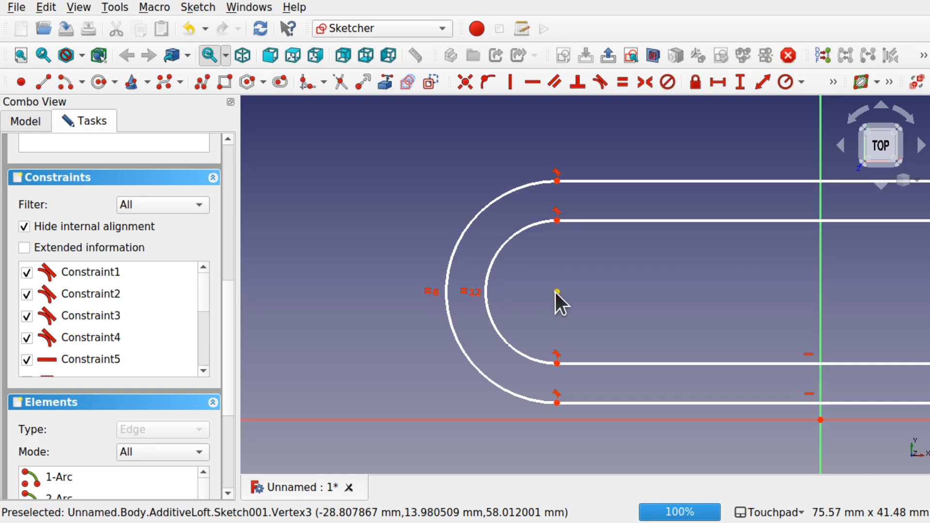
# Shorten Sketch001's inner slot by moving its free arc centre toward the vertical axis, and close the sketch
pyautogui.moveTo(558, 291); pyautogui.dragTo(623, 292)
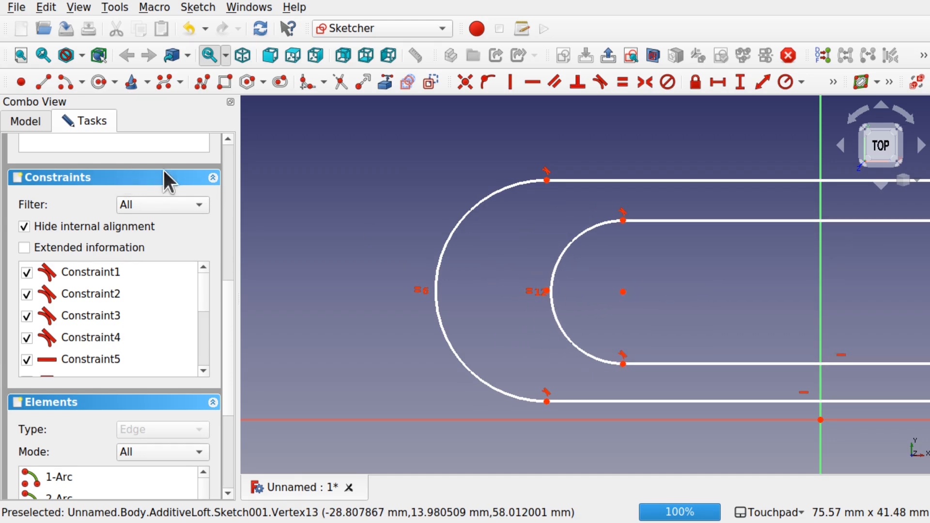
pyautogui.scroll(5, 231, 152)
pyautogui.click(126, 151)
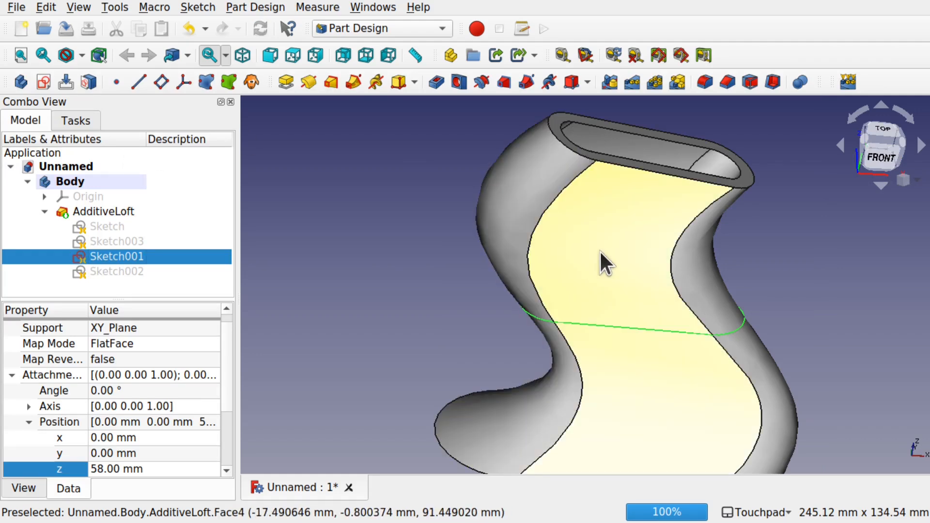
pyautogui.keyDown('alt'); pyautogui.moveTo(600, 255); pyautogui.dragTo(647, 269); pyautogui.keyUp('alt')
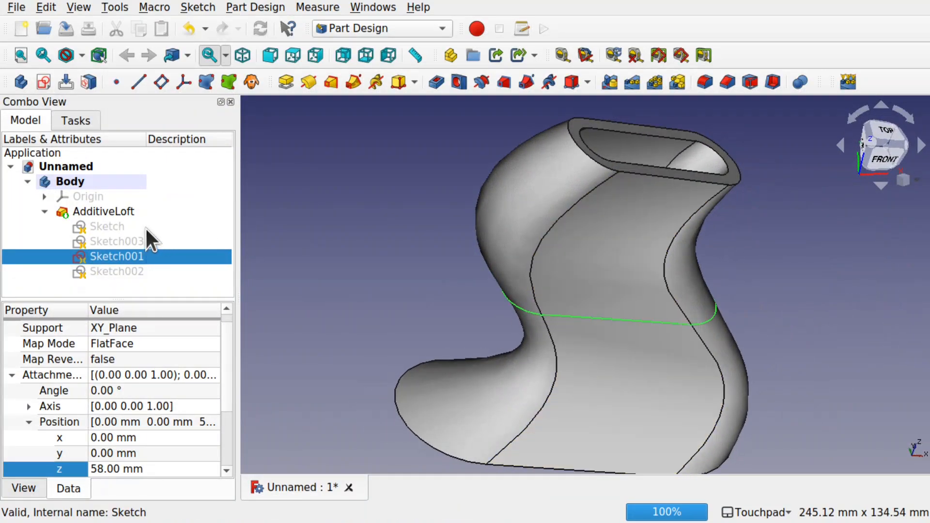
# Reopen the additive loft's parameters, inspect the updated preview from several angles and accept it
pyautogui.click(103, 216)
pyautogui.doubleClick(103, 214)
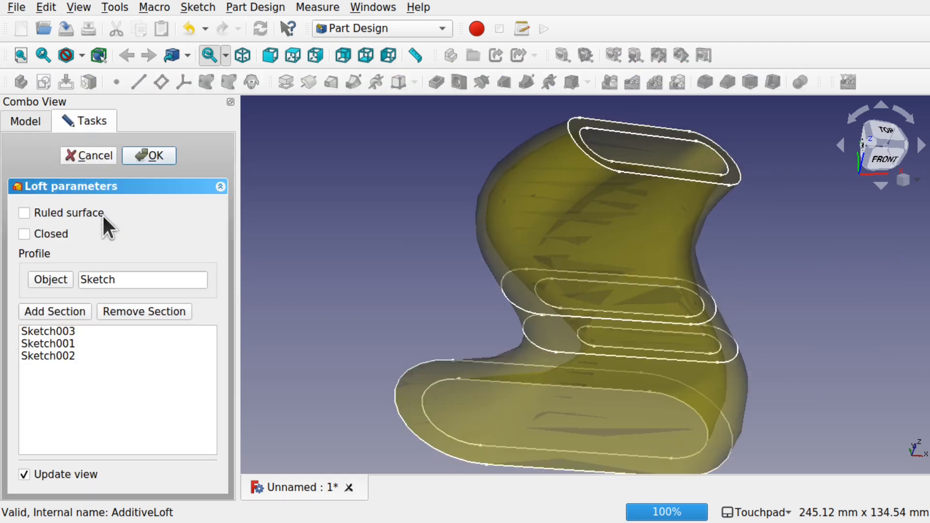
pyautogui.keyDown('alt'); pyautogui.moveTo(552, 272); pyautogui.dragTo(598, 324); pyautogui.keyUp('alt')
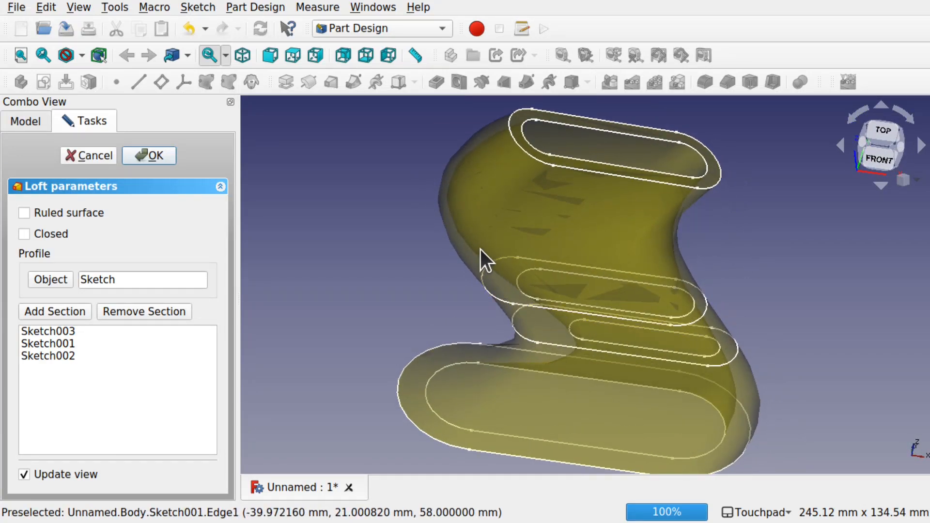
pyautogui.keyDown('alt'); pyautogui.moveTo(478, 242); pyautogui.dragTo(505, 215); pyautogui.keyUp('alt')
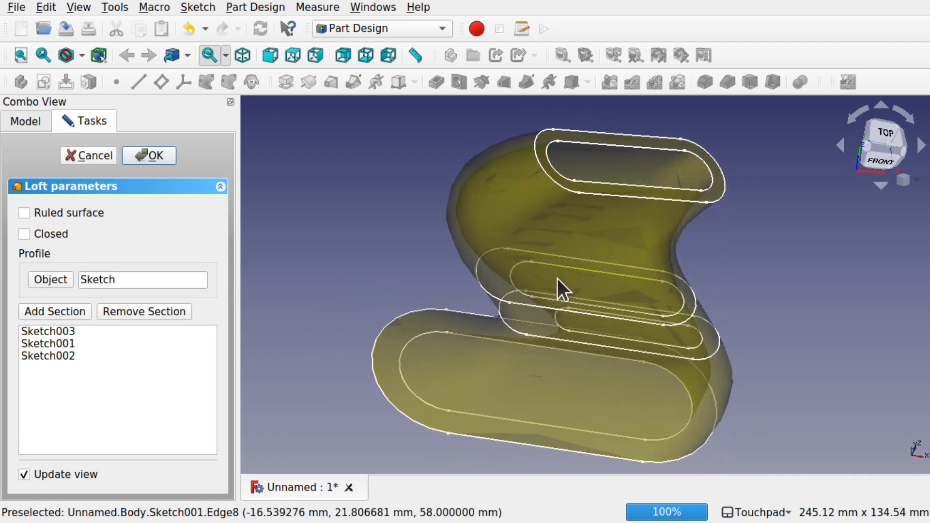
pyautogui.click(159, 154)
# Relink the additive loft's sections in the order Sketch002, Sketch003, Sketch001 through its Sections property
pyautogui.click(98, 209)
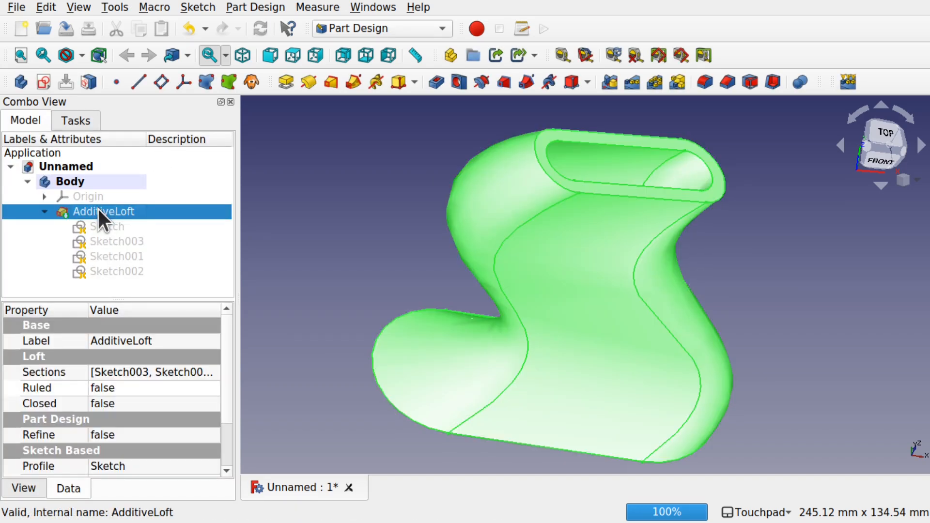
pyautogui.click(214, 373)
pyautogui.click(211, 373)
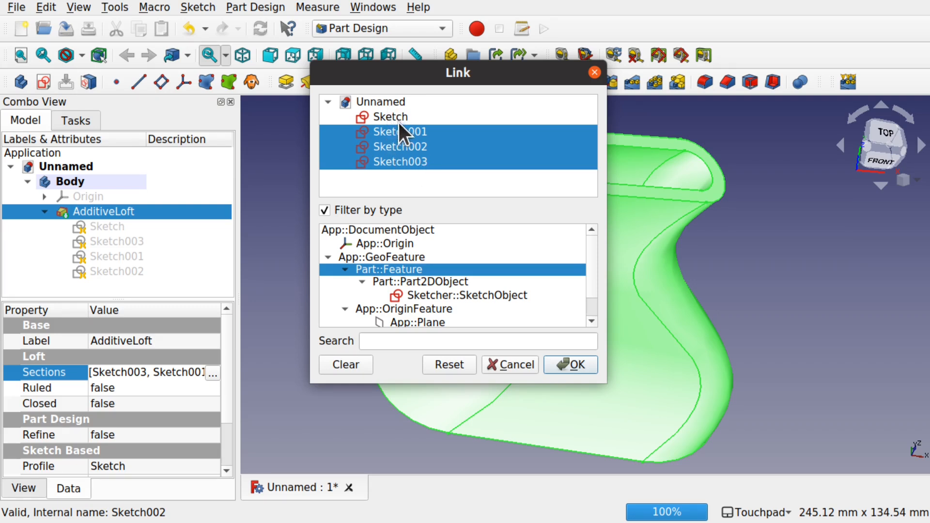
pyautogui.click(332, 363)
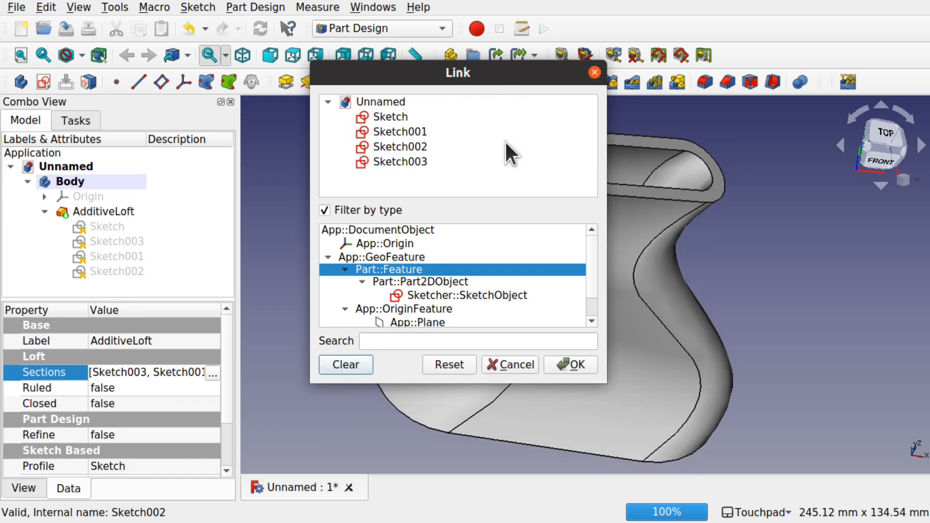
pyautogui.click(386, 147)
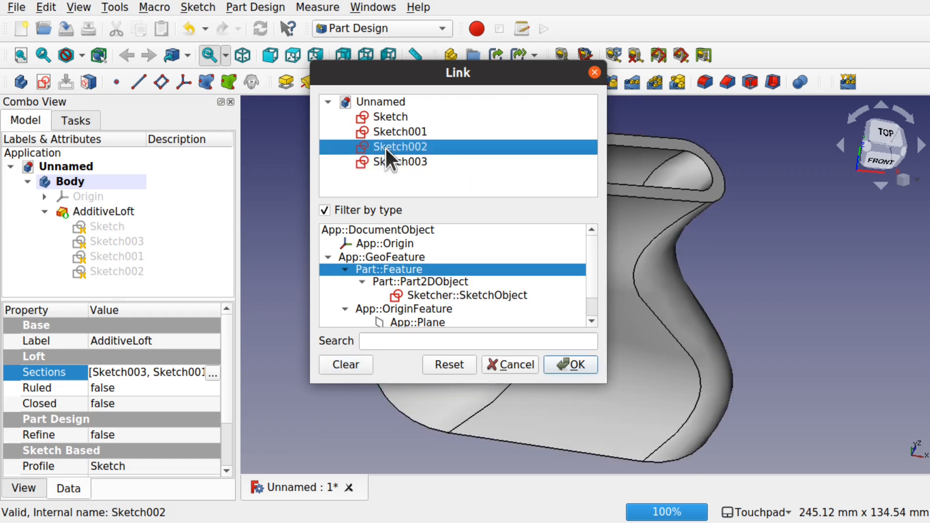
pyautogui.keyDown('ctrl'); pyautogui.click(411, 161); pyautogui.keyUp('ctrl')
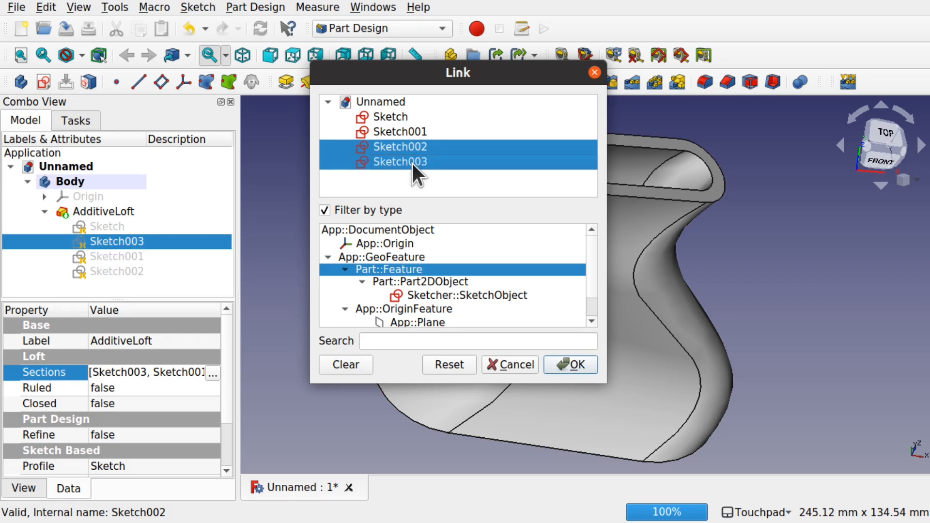
pyautogui.keyDown('ctrl'); pyautogui.click(403, 129); pyautogui.keyUp('ctrl')
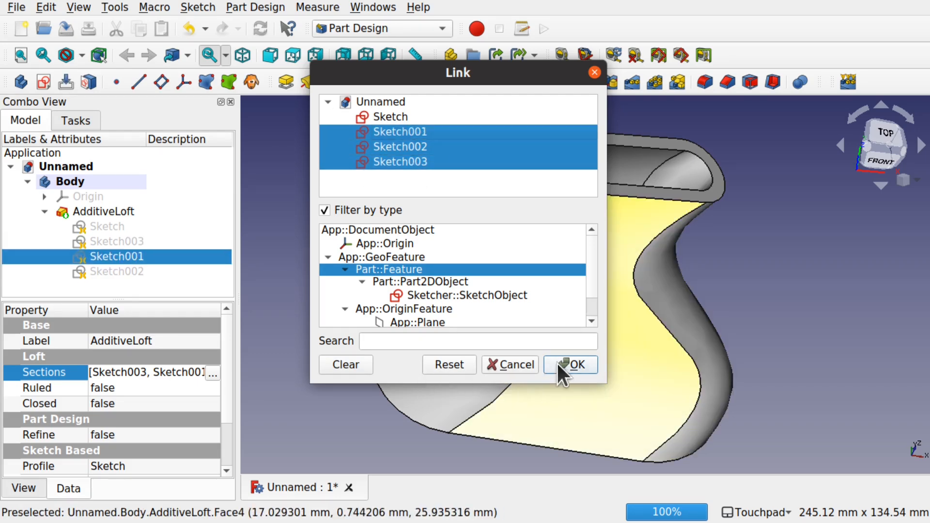
pyautogui.click(572, 358)
pyautogui.keyDown('alt'); pyautogui.moveTo(571, 358); pyautogui.dragTo(574, 339); pyautogui.keyUp('alt')
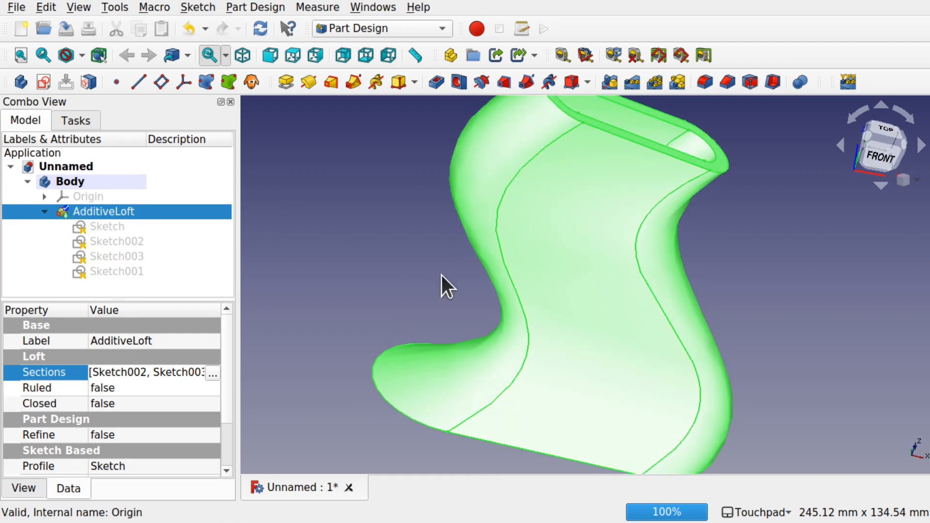
# Inspect the reordered loft's shape and check the section order in its parameters, cancelling without changes
pyautogui.scroll(3, 441, 276)
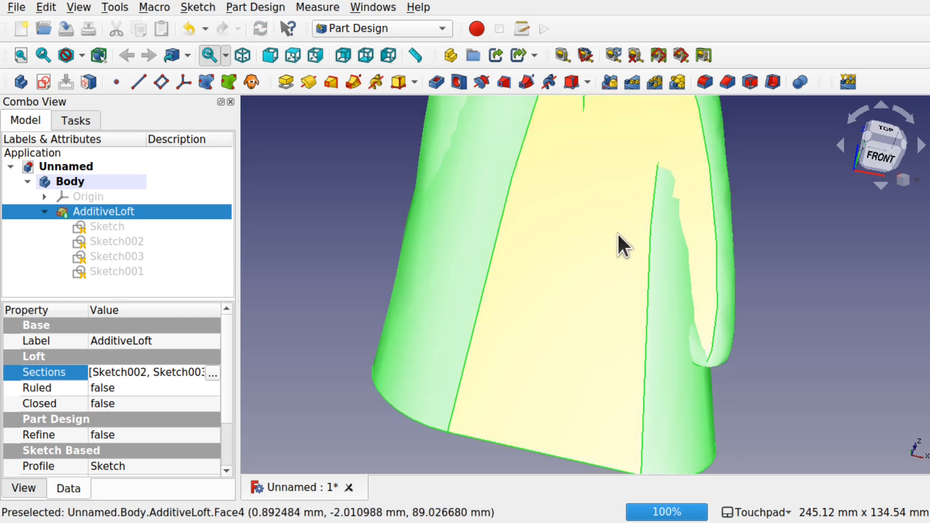
pyautogui.keyDown('alt'); pyautogui.moveTo(606, 222); pyautogui.dragTo(585, 257); pyautogui.keyUp('alt')
pyautogui.scroll(-4, 595, 258)
pyautogui.scroll(1, 594, 258)
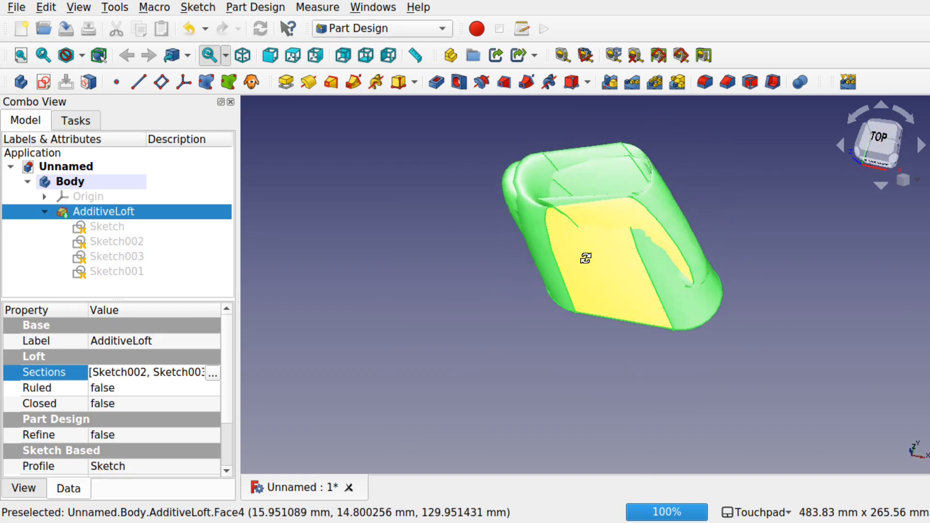
pyautogui.doubleClick(118, 213)
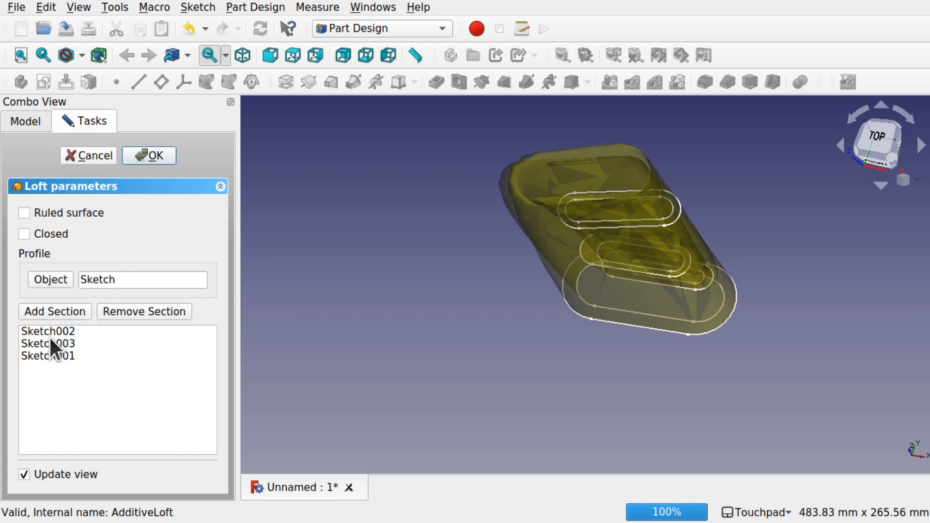
pyautogui.click(96, 155)
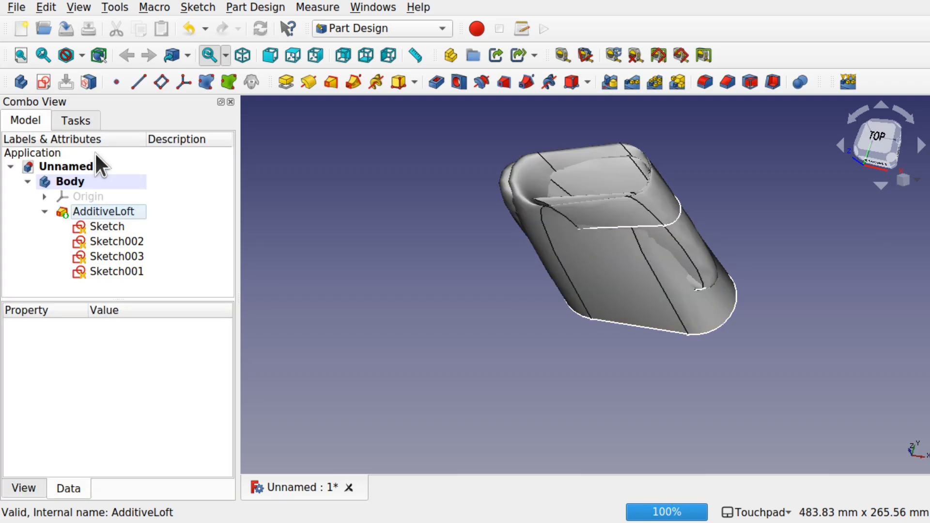
# Clear the loft's linked sections and relink them in the order Sketch003, Sketch001, Sketch002
pyautogui.click(99, 213)
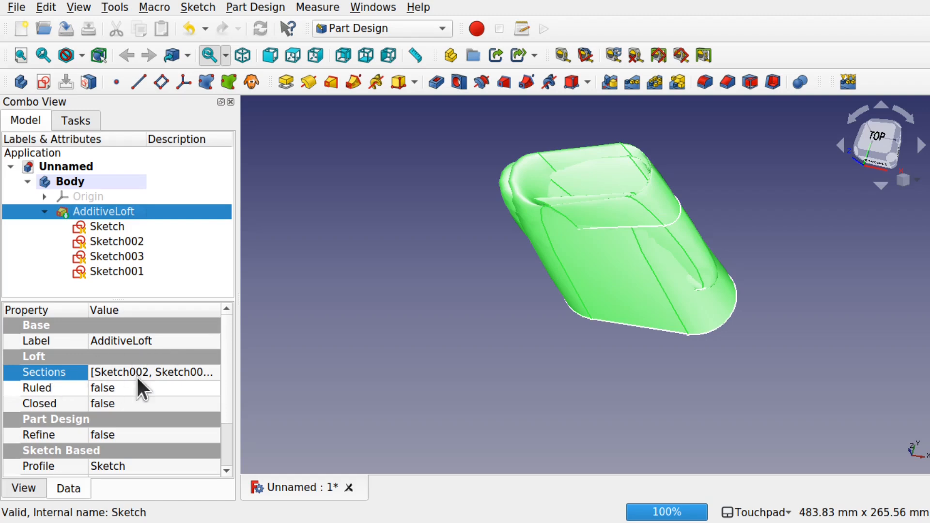
pyautogui.click(212, 370)
pyautogui.click(211, 371)
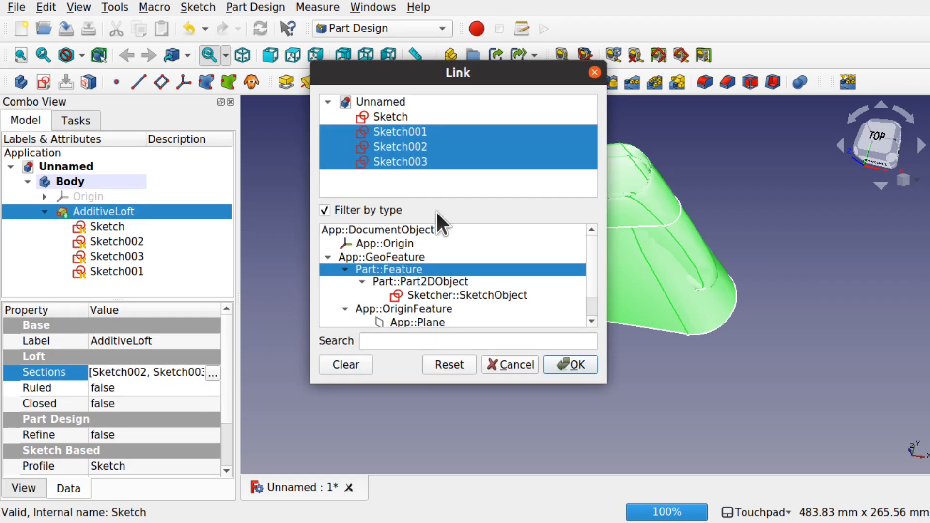
pyautogui.click(346, 365)
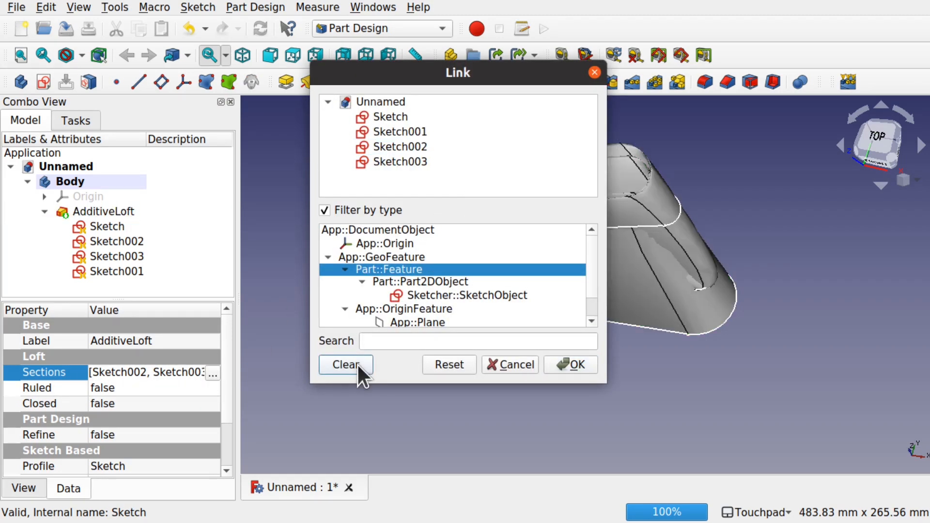
pyautogui.click(391, 163)
pyautogui.keyDown('ctrl'); pyautogui.click(408, 129); pyautogui.keyUp('ctrl')
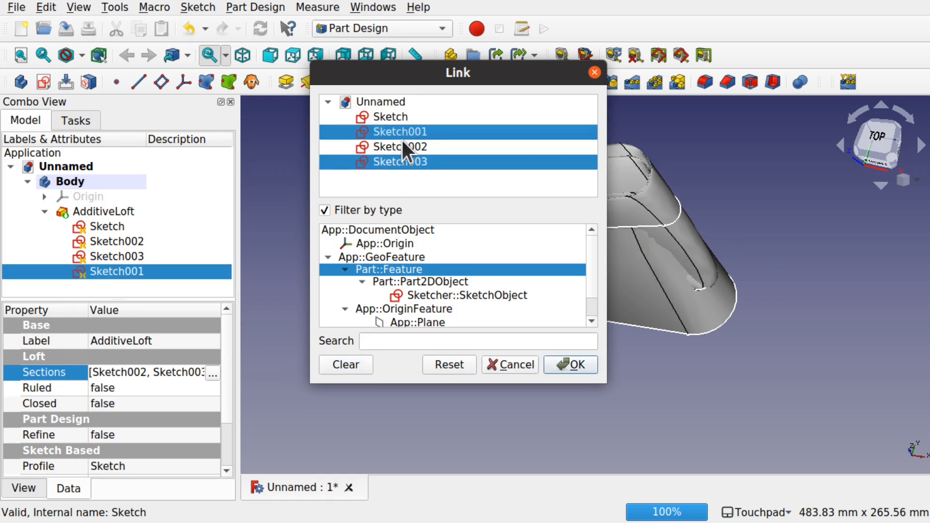
pyautogui.keyDown('ctrl'); pyautogui.click(405, 146); pyautogui.keyUp('ctrl')
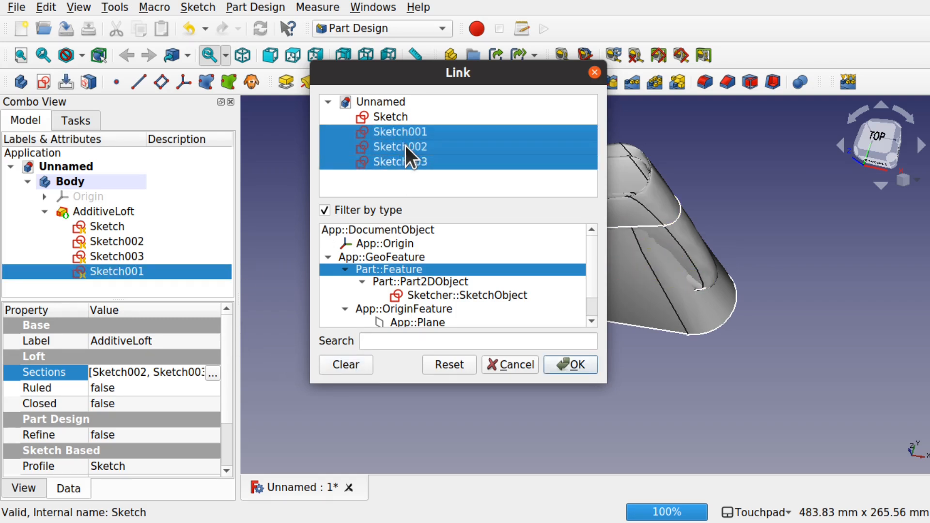
pyautogui.click(569, 362)
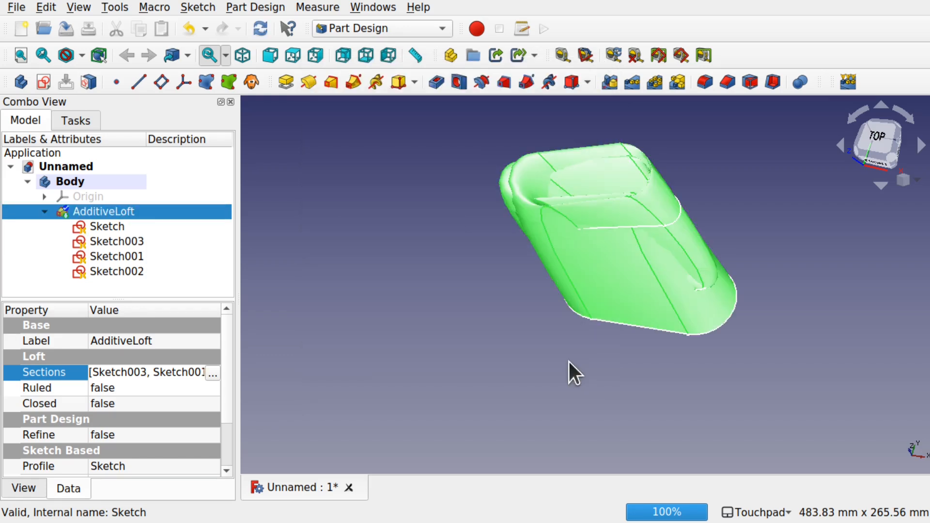
pyautogui.keyDown('shift'); pyautogui.moveTo(614, 326); pyautogui.dragTo(649, 297); pyautogui.keyUp('shift')
pyautogui.scroll(3, 649, 297)
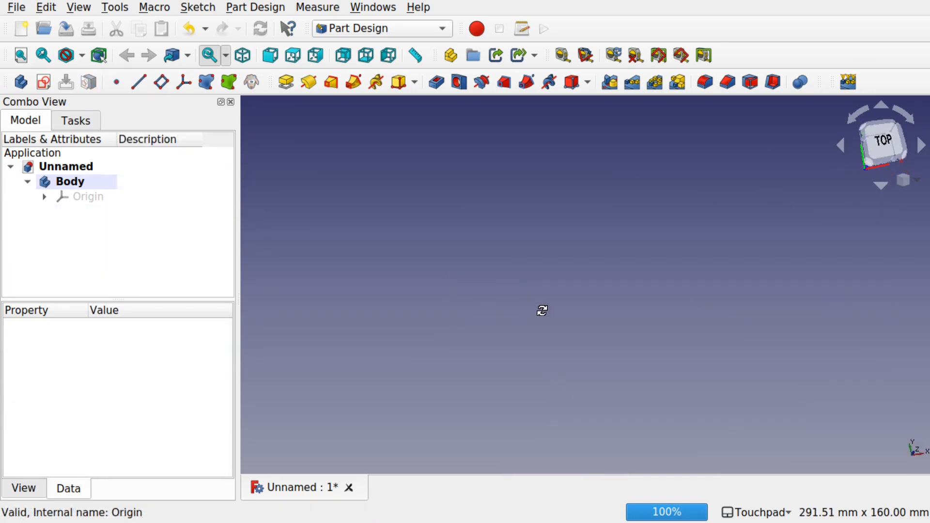
# Create a sketch on the XY plane with two concentric circles centred on the origin, with radii of about 62 mm and 47 mm
pyautogui.keyDown('shift'); pyautogui.moveTo(542, 310); pyautogui.dragTo(499, 265); pyautogui.keyUp('shift')
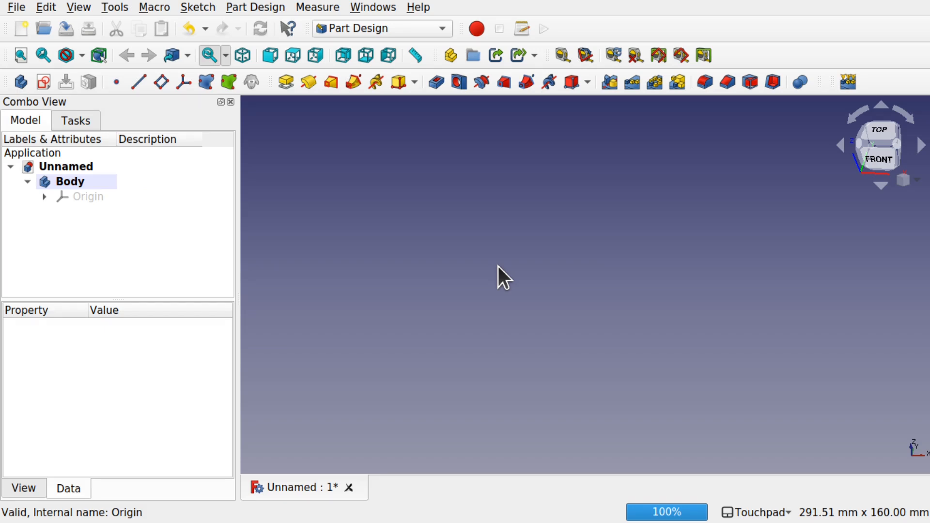
pyautogui.click(42, 82)
pyautogui.click(39, 211)
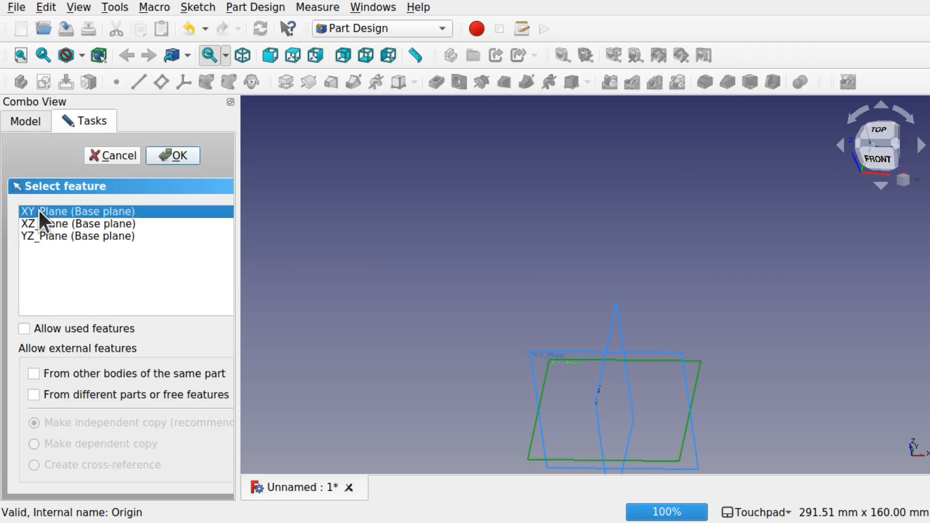
pyautogui.click(172, 156)
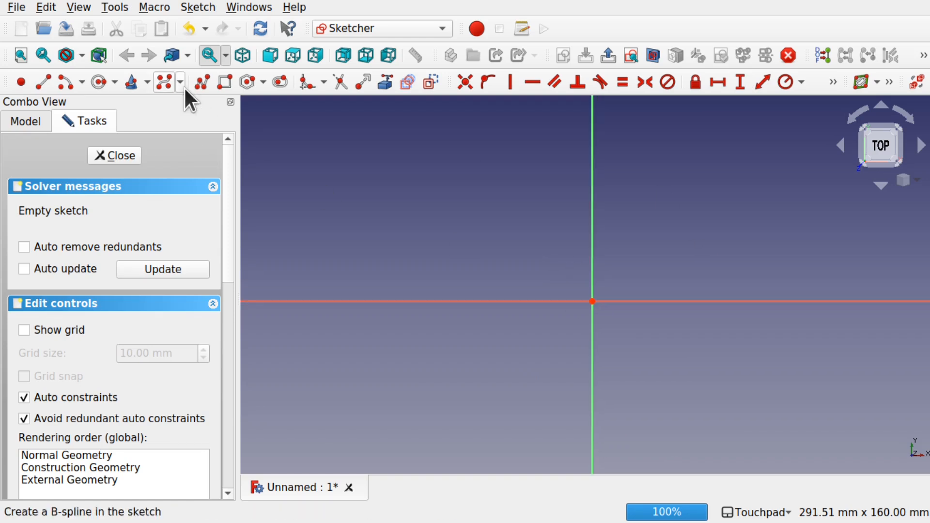
pyautogui.click(100, 83)
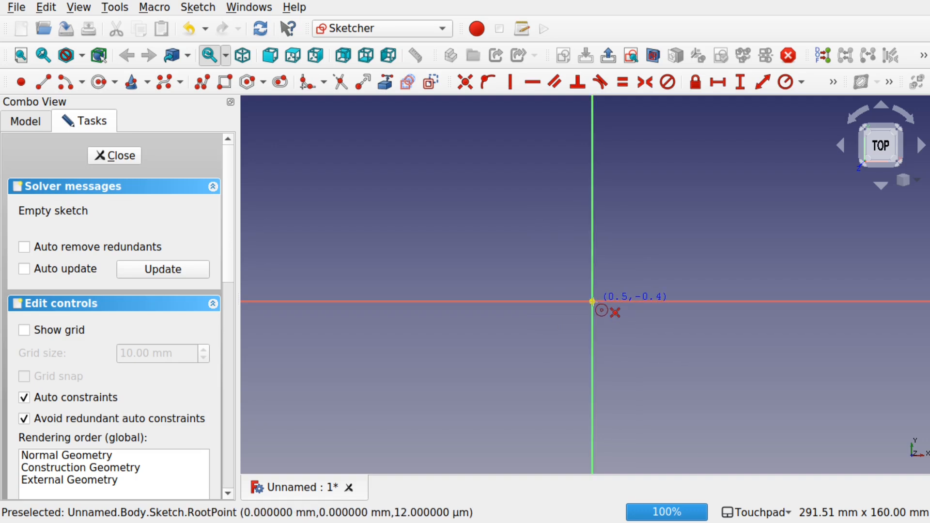
pyautogui.click(592, 301)
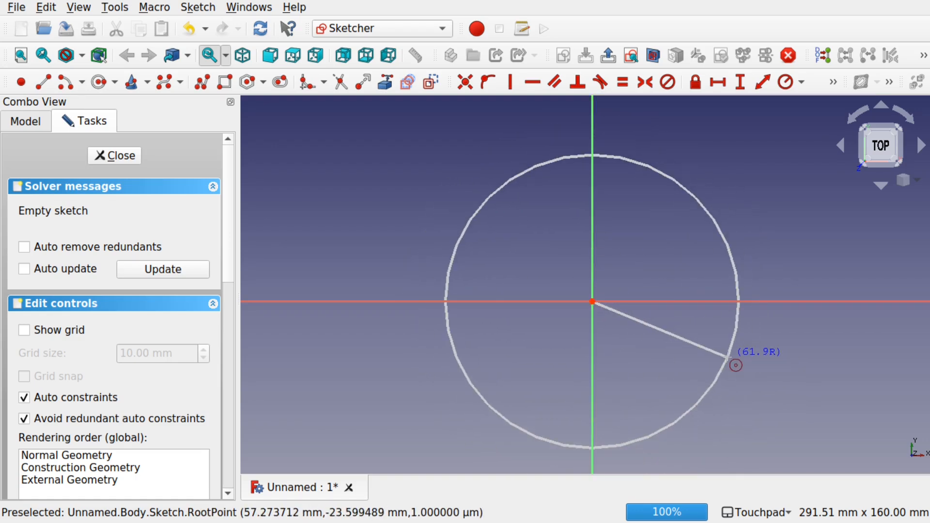
pyautogui.click(728, 357)
pyautogui.click(591, 301)
pyautogui.click(687, 361)
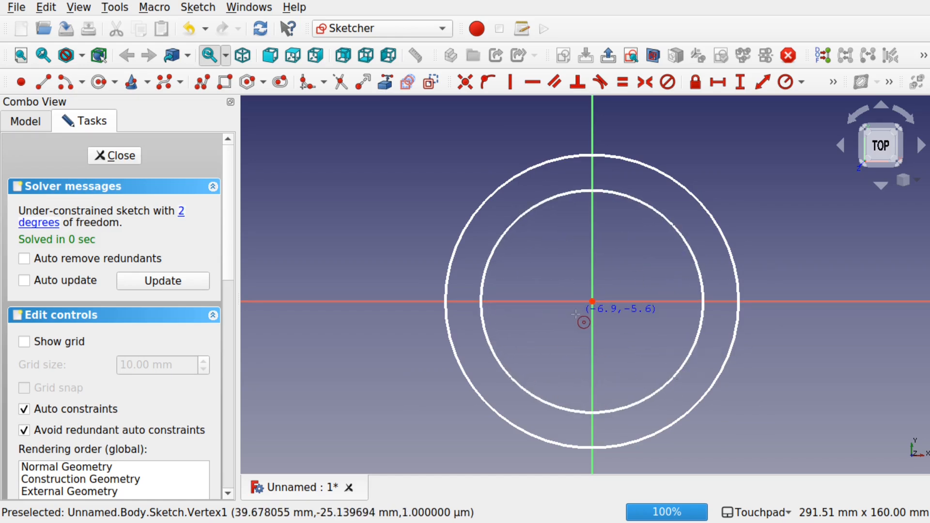
pyautogui.click(109, 156)
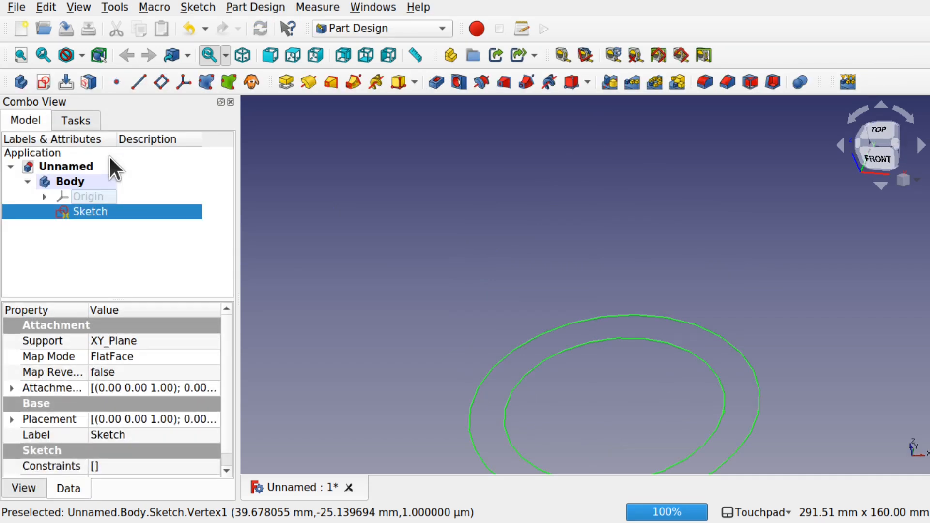
# Create a second sketch on the XY plane with two smaller concentric circles at the origin, both inside the first sketch's circles
pyautogui.click(104, 238)
pyautogui.click(43, 81)
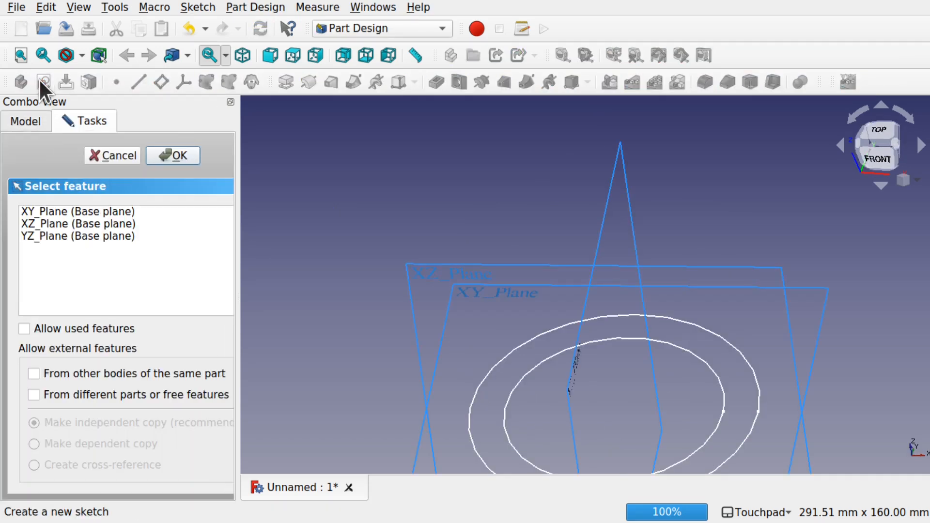
pyautogui.click(42, 213)
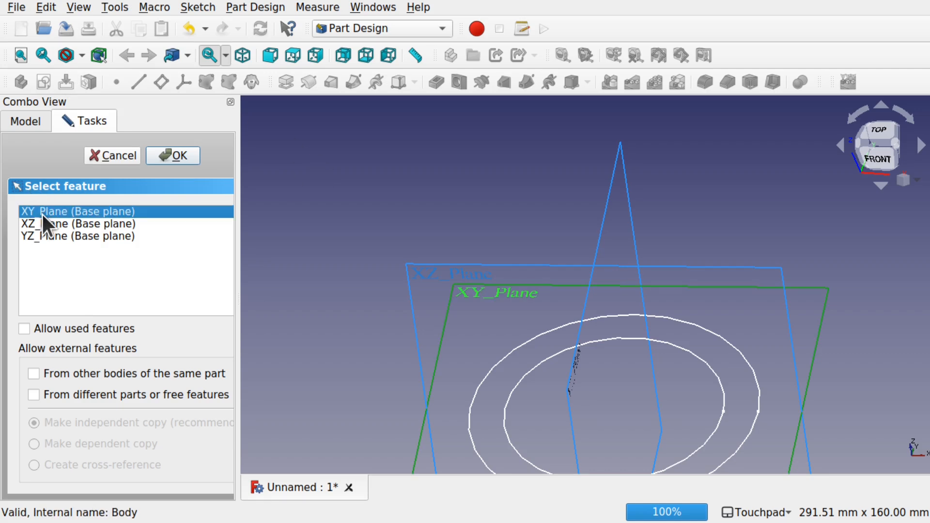
pyautogui.click(176, 154)
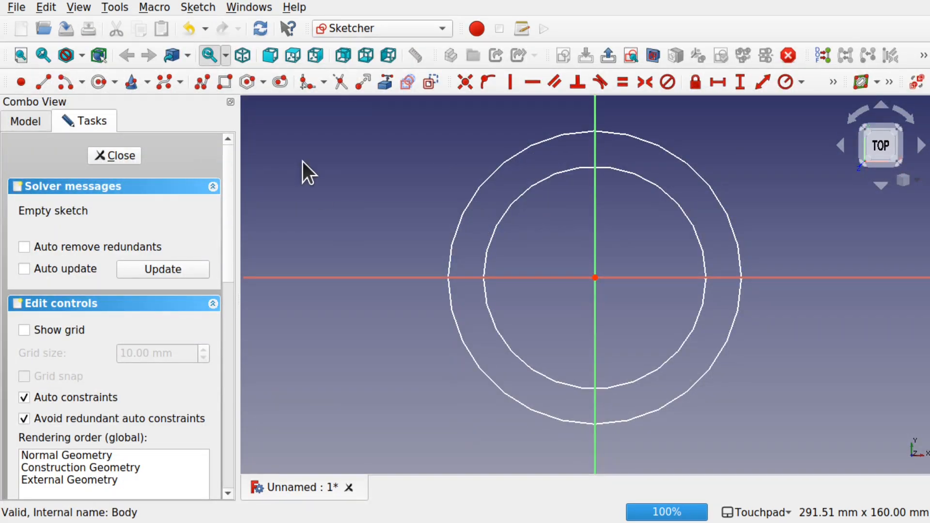
pyautogui.click(92, 83)
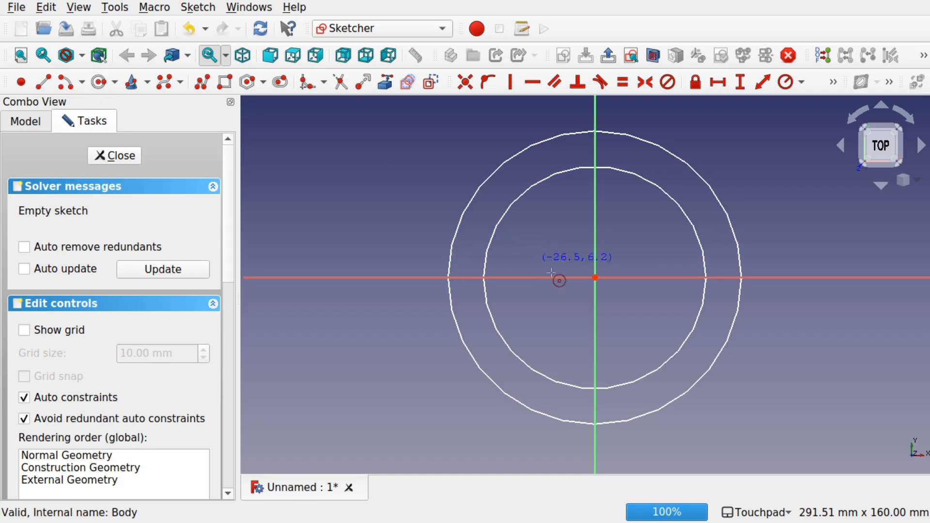
pyautogui.click(595, 277)
pyautogui.click(661, 312)
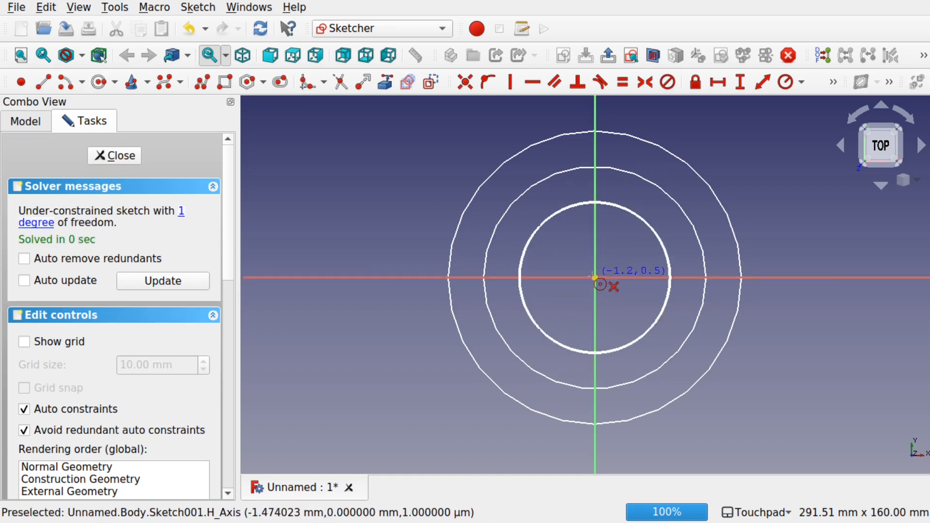
pyautogui.click(595, 278)
pyautogui.click(640, 307)
pyautogui.click(127, 154)
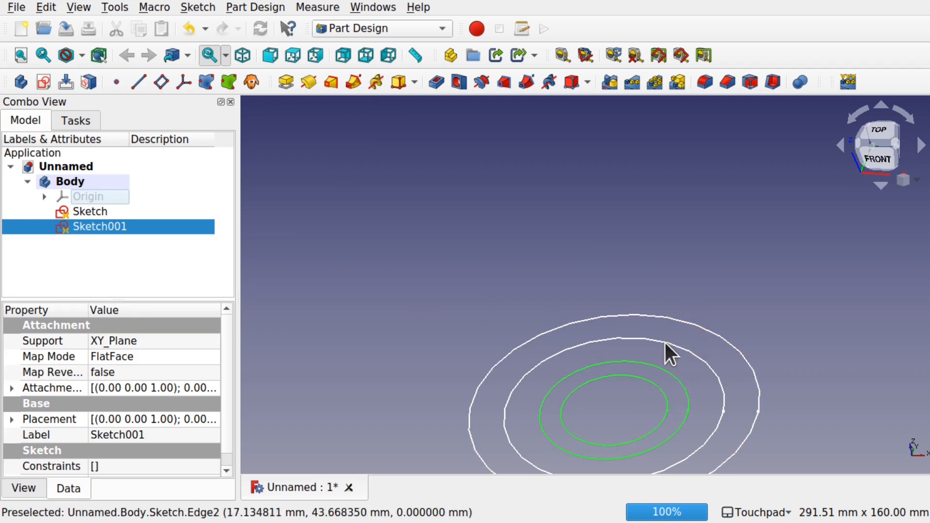
# Raise the first sketch, Sketch, by setting the z position of its attachment offset to 64 mm
pyautogui.click(88, 212)
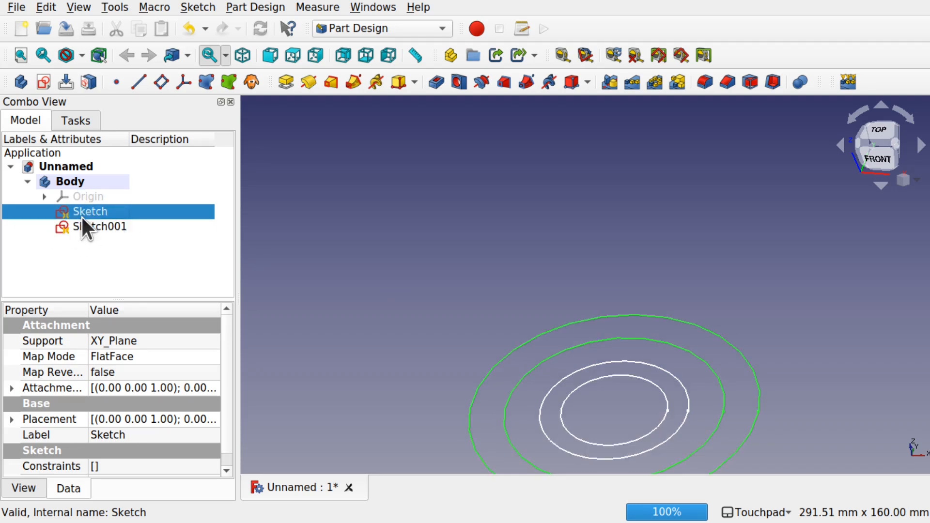
pyautogui.click(12, 388)
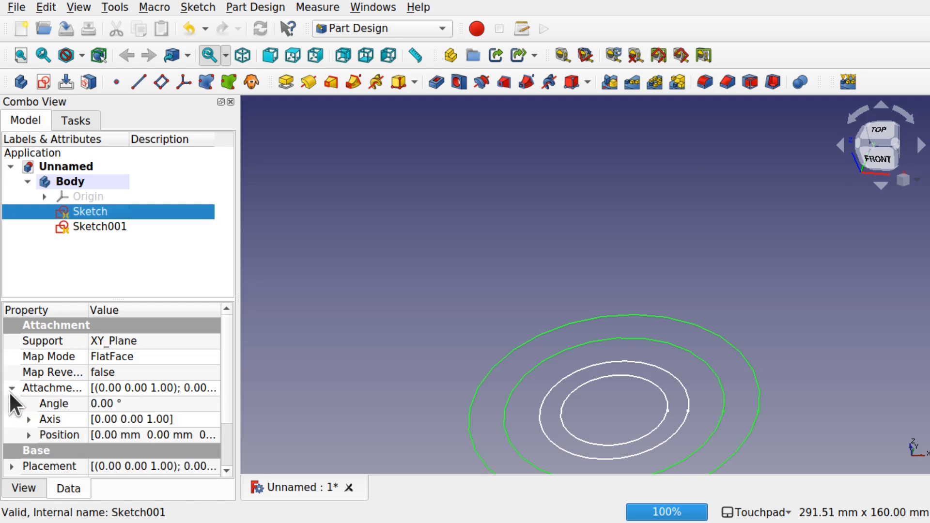
pyautogui.click(30, 435)
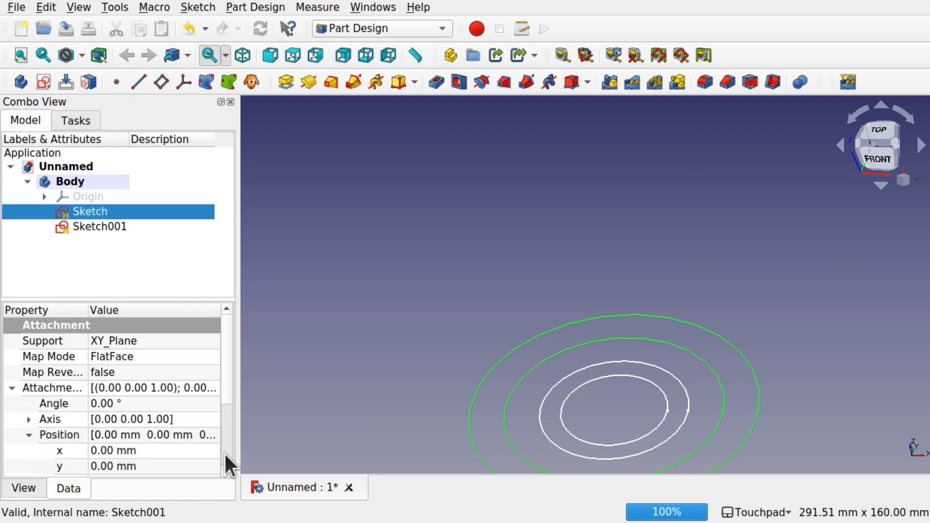
pyautogui.scroll(-2, 223, 451)
pyautogui.click(155, 375)
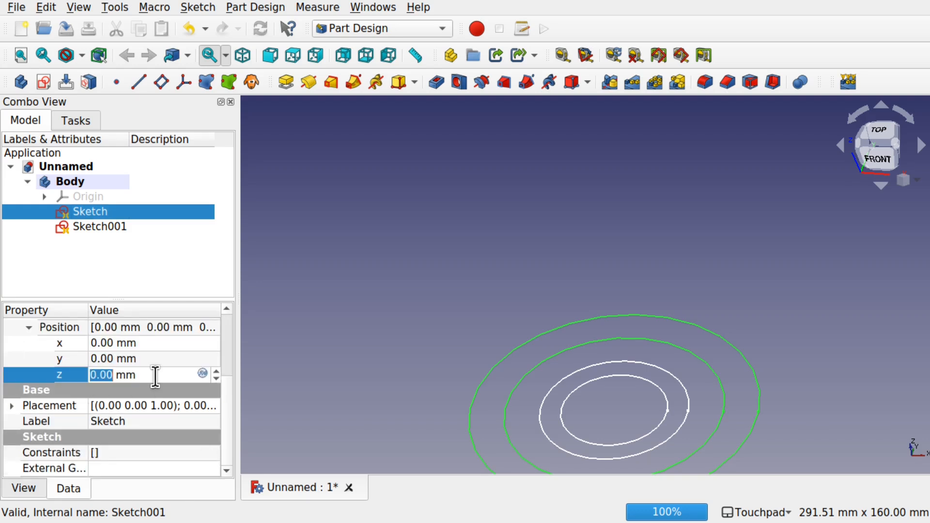
pyautogui.scroll(20, 155, 375)
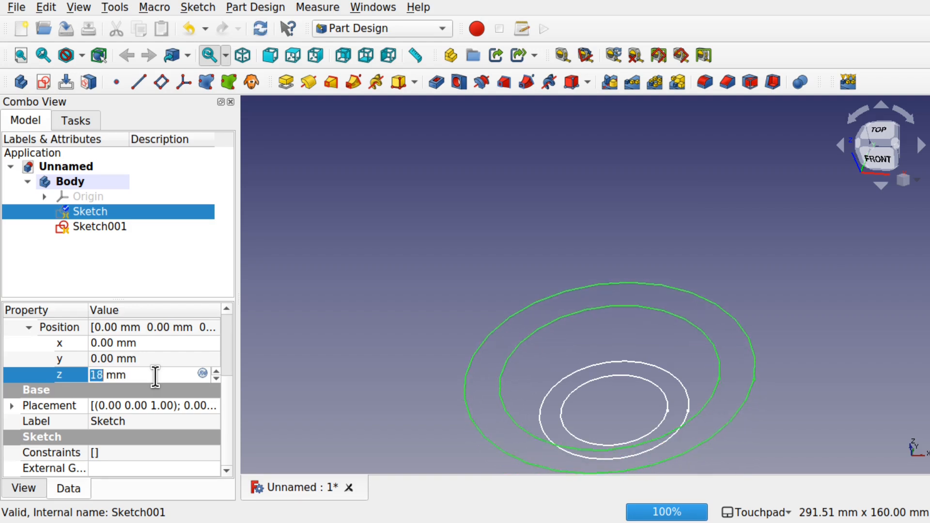
pyautogui.scroll(14, 155, 376)
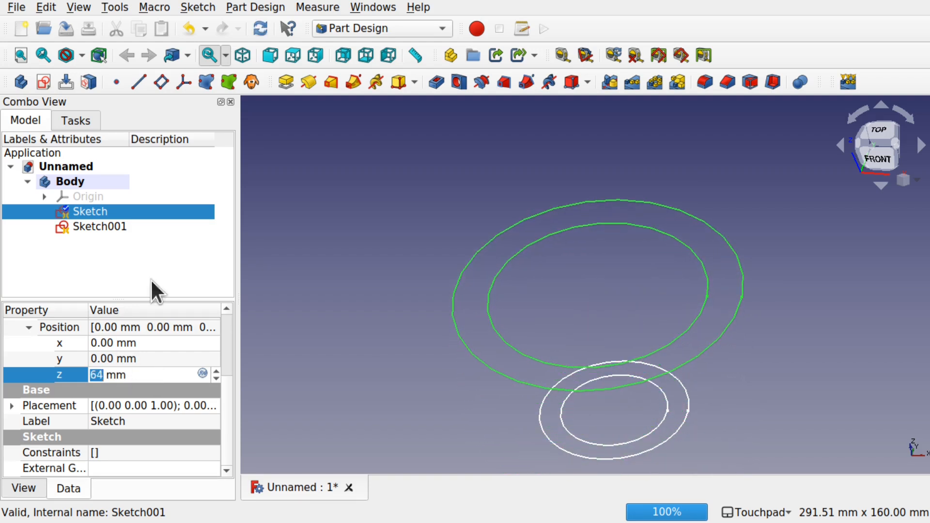
pyautogui.click(322, 278)
pyautogui.moveTo(693, 365)
pyautogui.keyDown('alt'); pyautogui.mouseDown(button='middle')
pyautogui.moveTo(681, 297)
pyautogui.moveTo(625, 237)
pyautogui.moveTo(659, 173)
pyautogui.mouseUp(button='middle'); pyautogui.keyUp('alt')
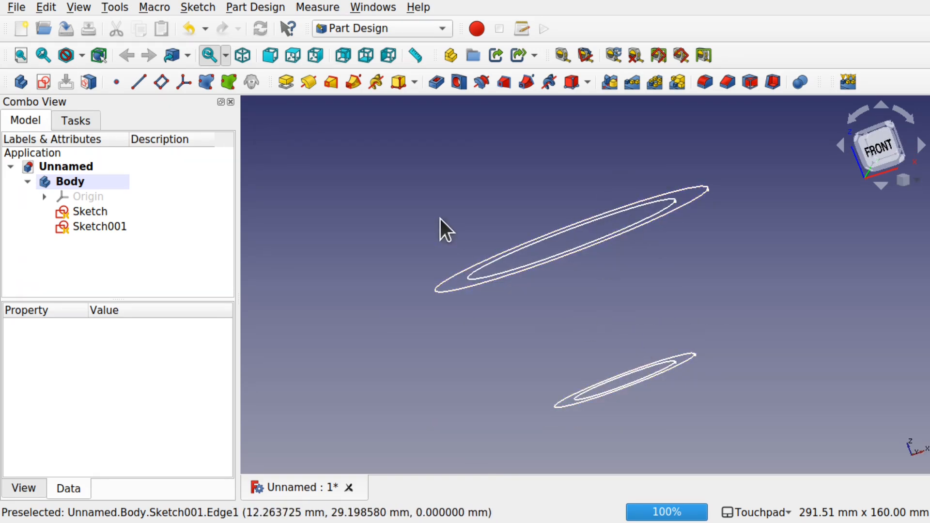
# Start an additive loft from Sketch001 and replace its profile with the larger raised sketch, Sketch
pyautogui.click(98, 211)
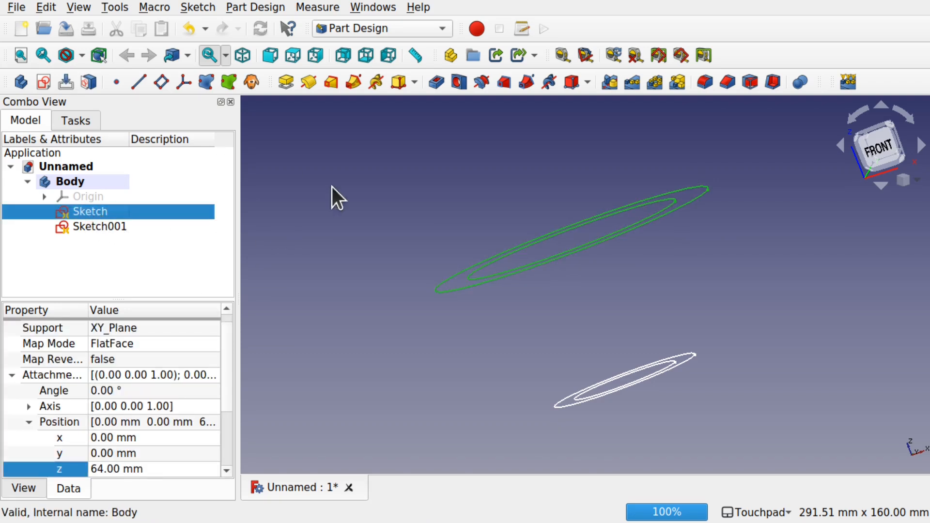
pyautogui.click(367, 216)
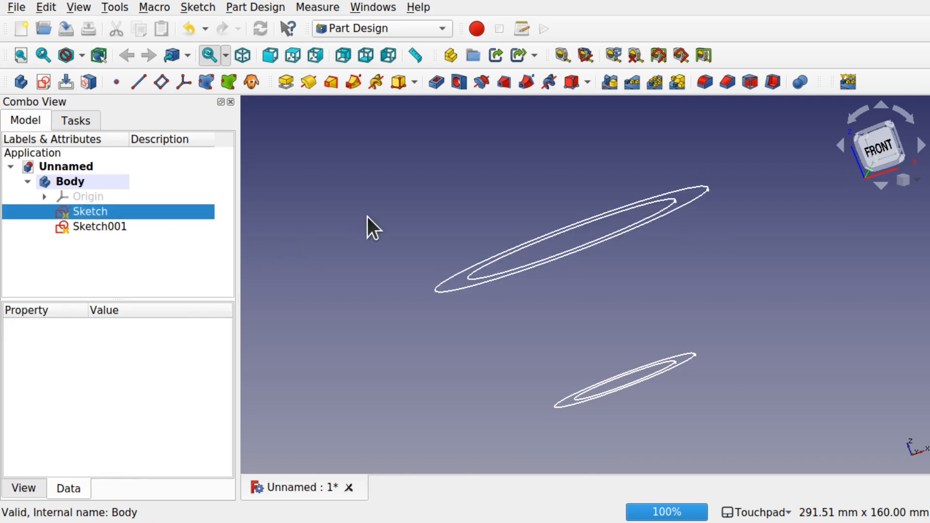
pyautogui.click(330, 84)
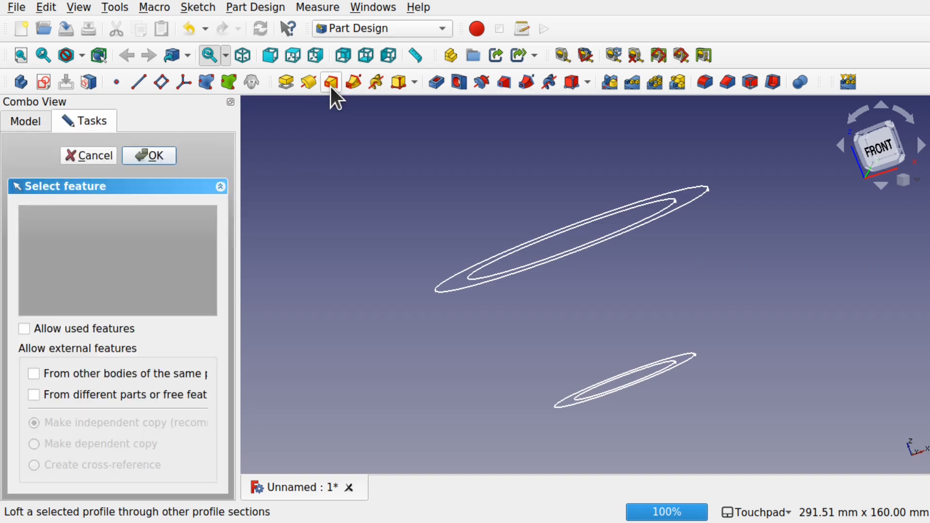
pyautogui.click(62, 210)
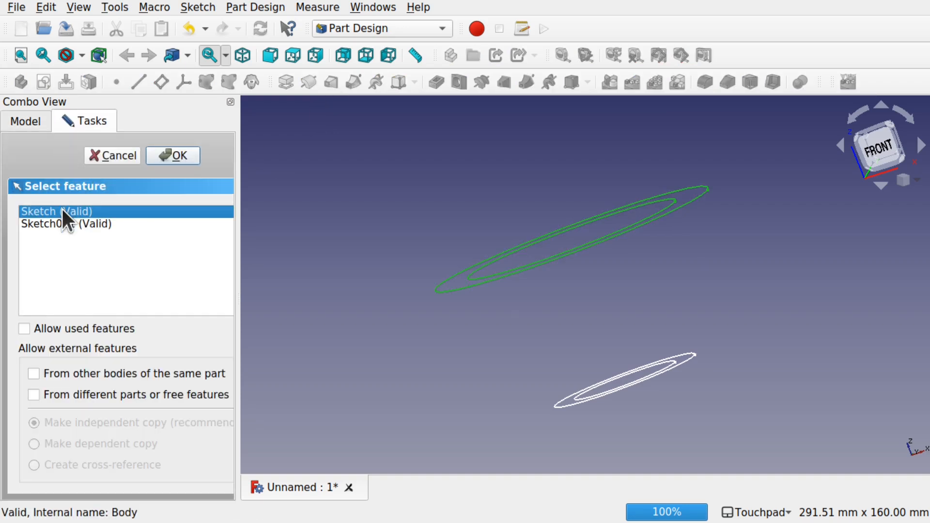
pyautogui.click(89, 222)
pyautogui.click(54, 211)
pyautogui.click(69, 223)
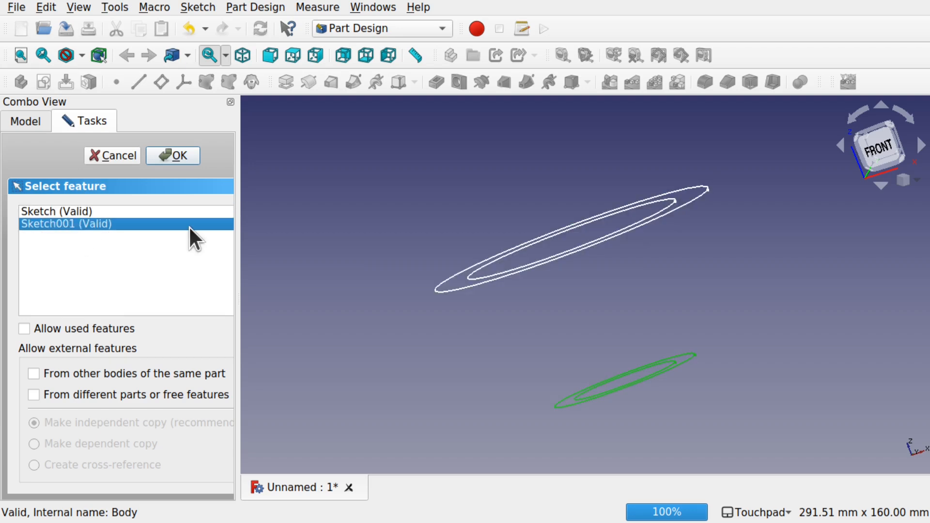
pyautogui.click(181, 154)
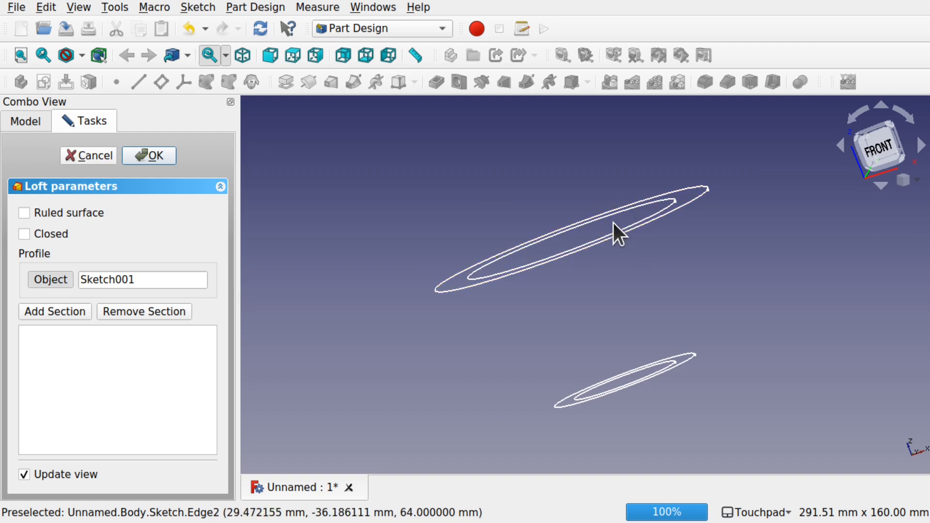
pyautogui.click(596, 215)
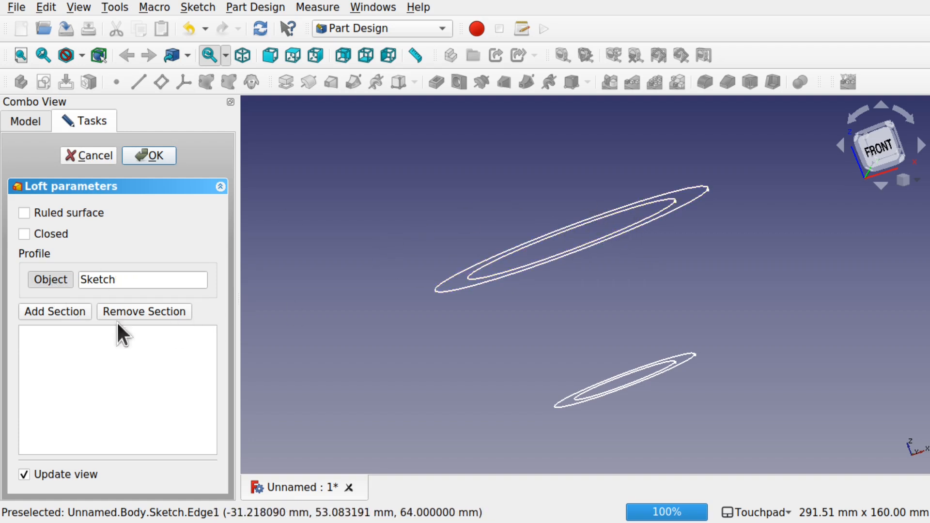
# Add Sketch001 as the loft's section and accept the hollow additive loft
pyautogui.click(61, 314)
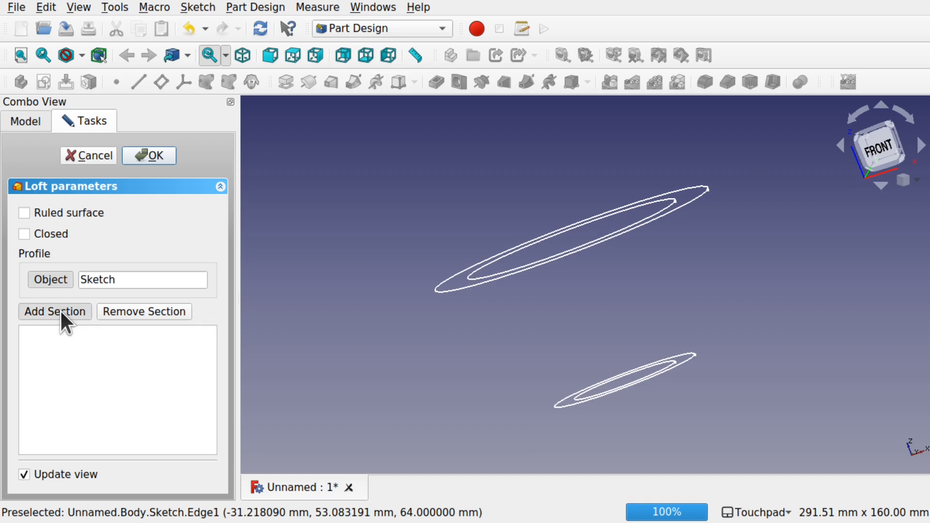
pyautogui.click(662, 376)
pyautogui.moveTo(553, 384)
pyautogui.keyDown('alt'); pyautogui.mouseDown()
pyautogui.moveTo(671, 317)
pyautogui.moveTo(706, 361)
pyautogui.moveTo(612, 292)
pyautogui.mouseUp(); pyautogui.keyUp('alt')
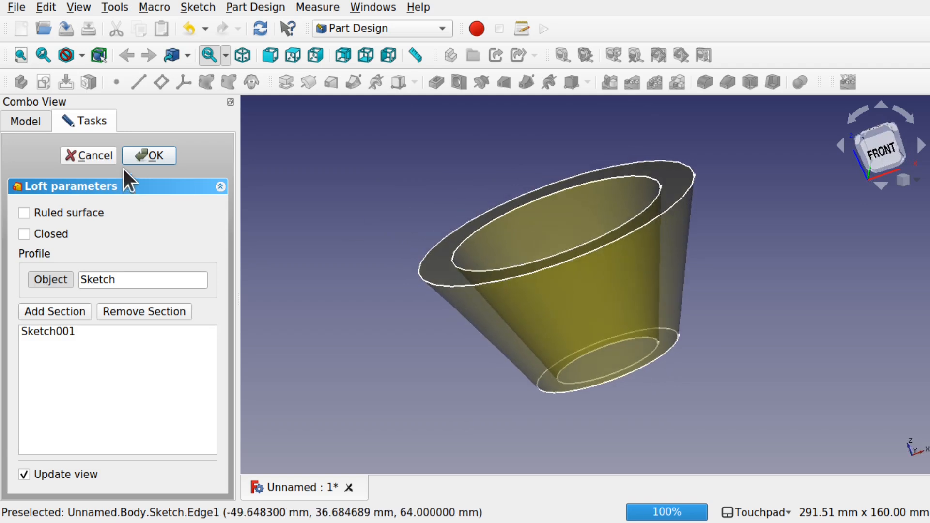
pyautogui.click(148, 156)
pyautogui.keyDown('alt'); pyautogui.moveTo(554, 199); pyautogui.dragTo(545, 238); pyautogui.keyUp('alt')
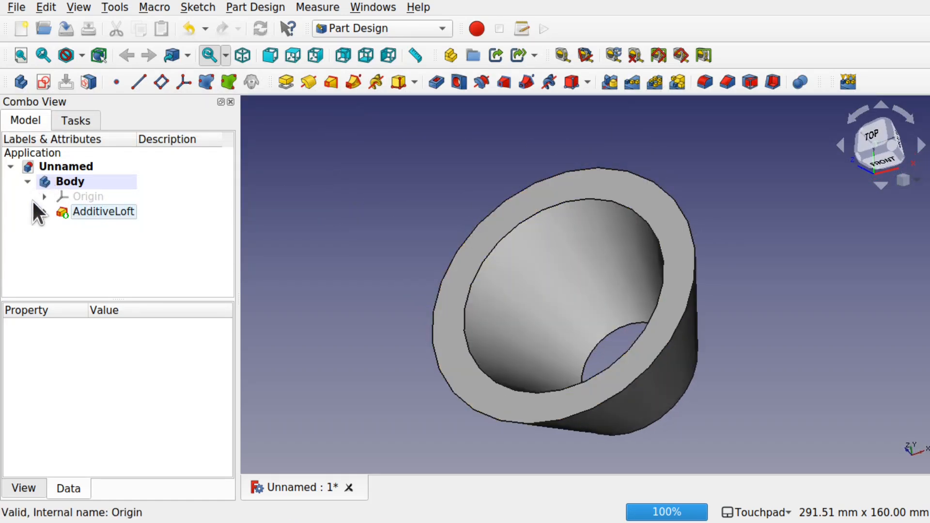
# Edit the profile sketch under the additive loft and enlarge its inner circle beyond the outer circle
pyautogui.click(43, 211)
pyautogui.doubleClick(91, 227)
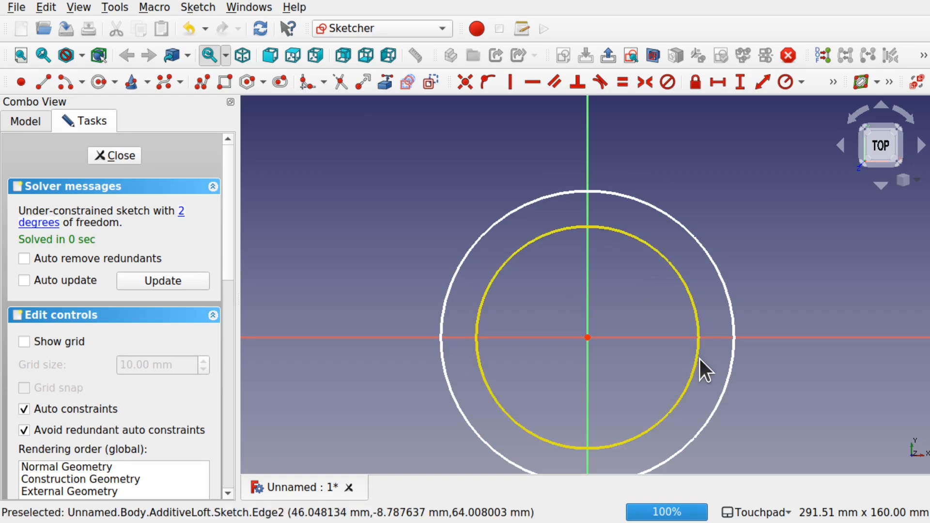
pyautogui.moveTo(706, 356); pyautogui.dragTo(771, 370)
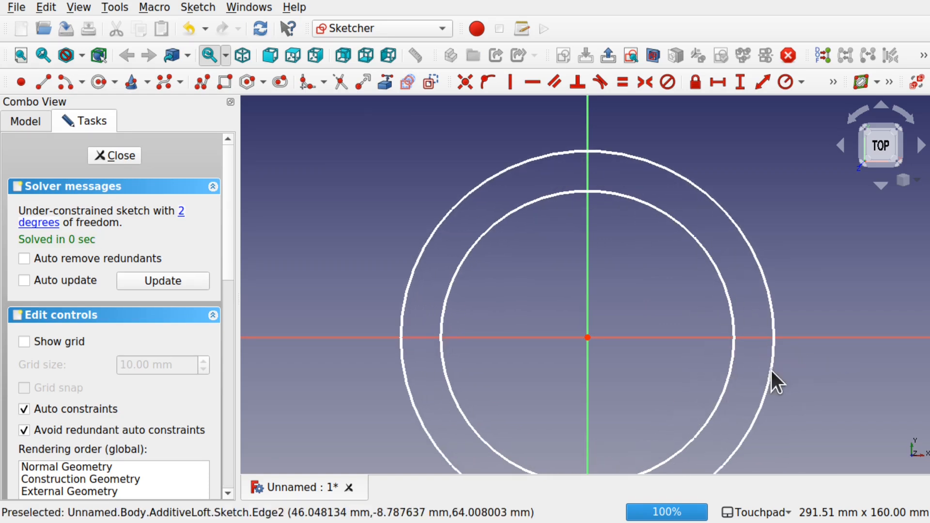
pyautogui.click(115, 155)
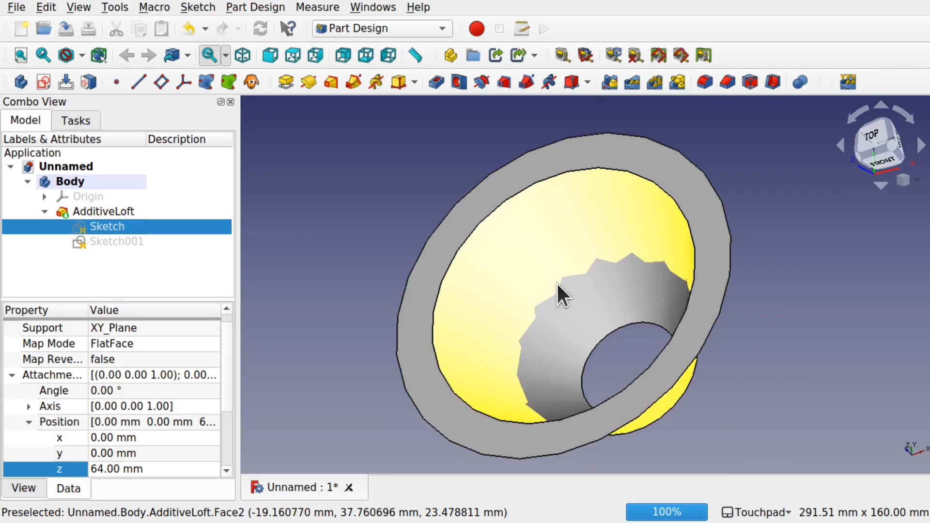
# Inspect the modified loft from several angles, then reopen its parameters and examine the preview's wall intersections from the right side
pyautogui.moveTo(542, 291); pyautogui.dragTo(467, 294, button='middle')
pyautogui.moveTo(542, 332); pyautogui.dragTo(603, 329, button='middle')
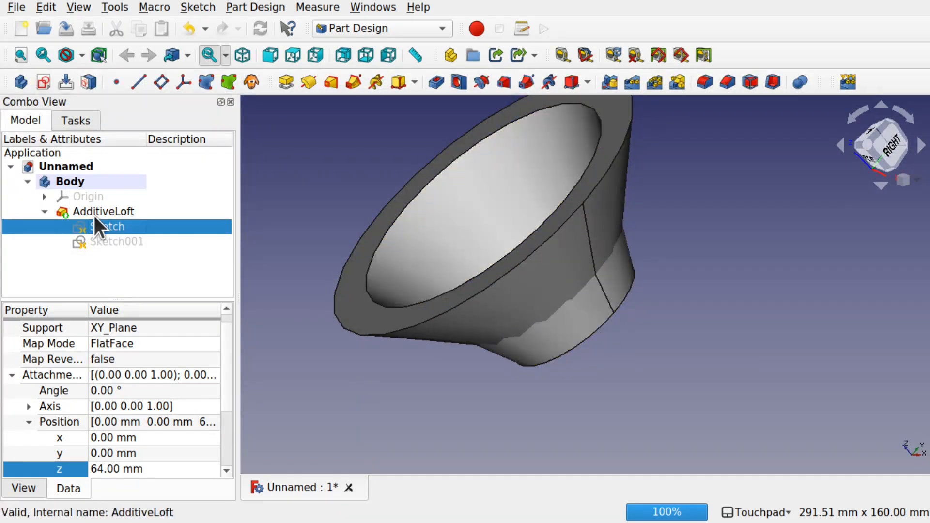
pyautogui.click(81, 209)
pyautogui.doubleClick(81, 211)
pyautogui.moveTo(469, 342); pyautogui.dragTo(409, 314, button='middle')
pyautogui.click(888, 148)
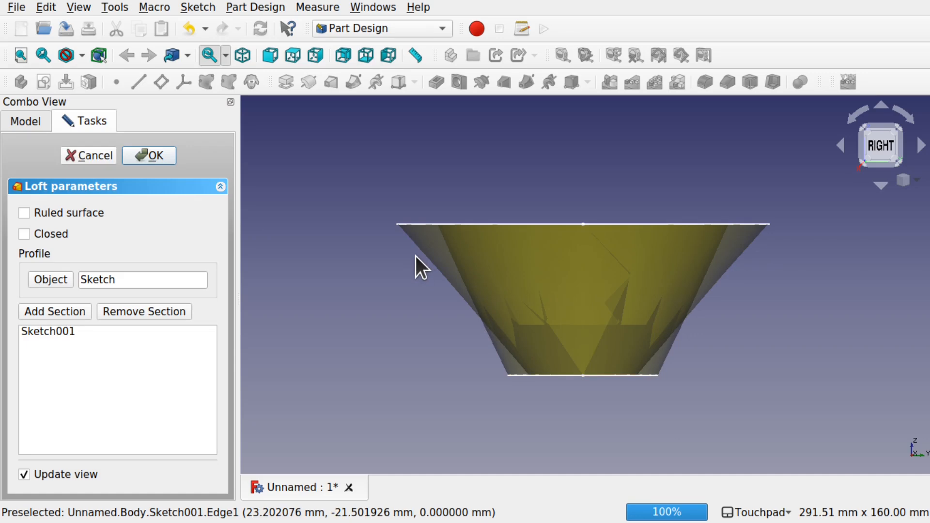
# Examine the loft preview's overlapping walls from the side and from above, and leave the loft parameters without changes
pyautogui.keyDown('shift'); pyautogui.moveTo(550, 262); pyautogui.dragTo(551, 282); pyautogui.keyUp('shift')
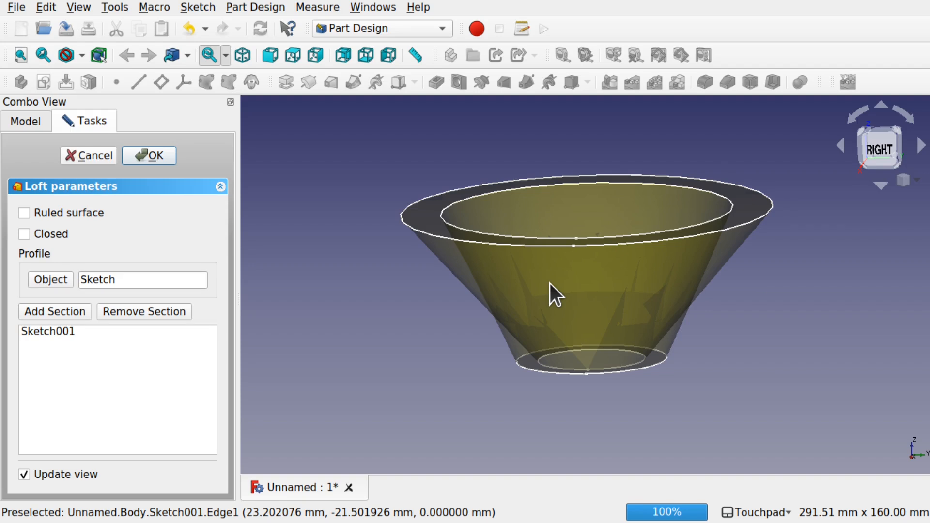
pyautogui.keyDown('shift'); pyautogui.moveTo(519, 228); pyautogui.dragTo(534, 336); pyautogui.keyUp('shift')
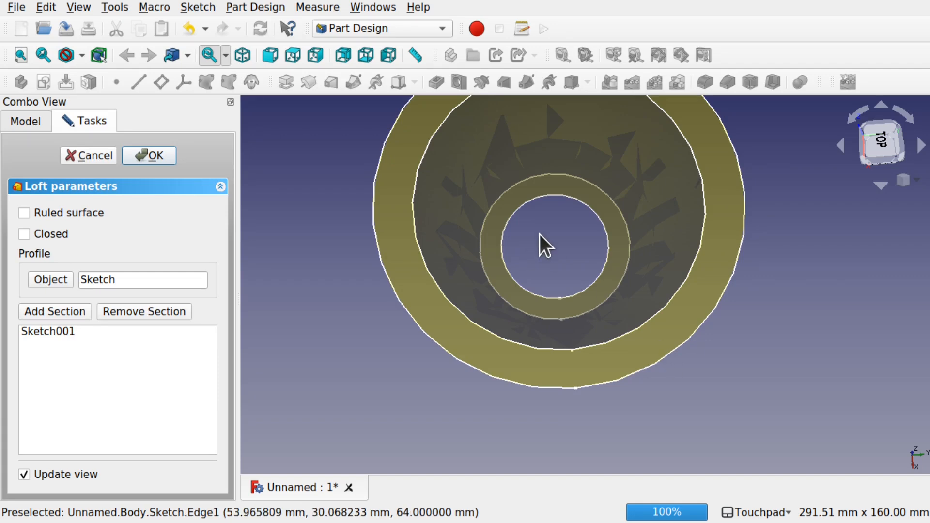
pyautogui.keyDown('shift'); pyautogui.moveTo(608, 332); pyautogui.dragTo(405, 257); pyautogui.keyUp('shift')
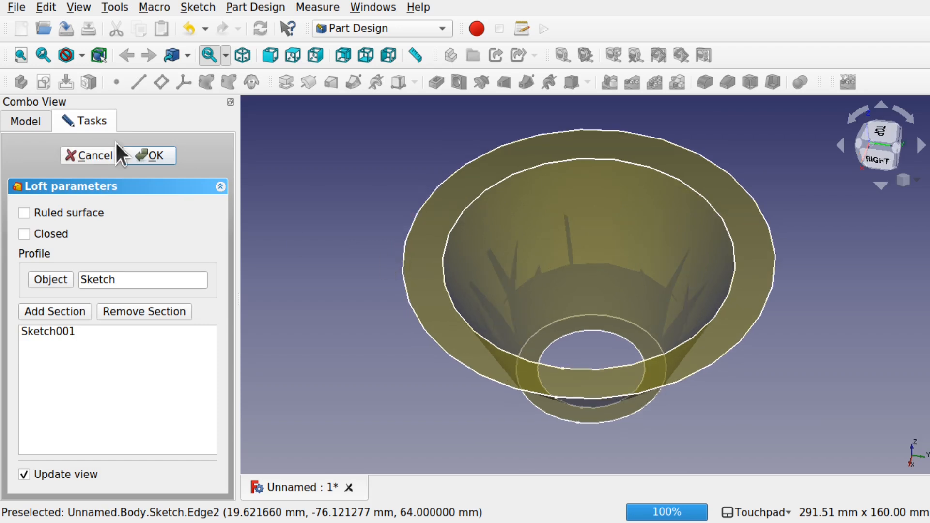
pyautogui.click(78, 159)
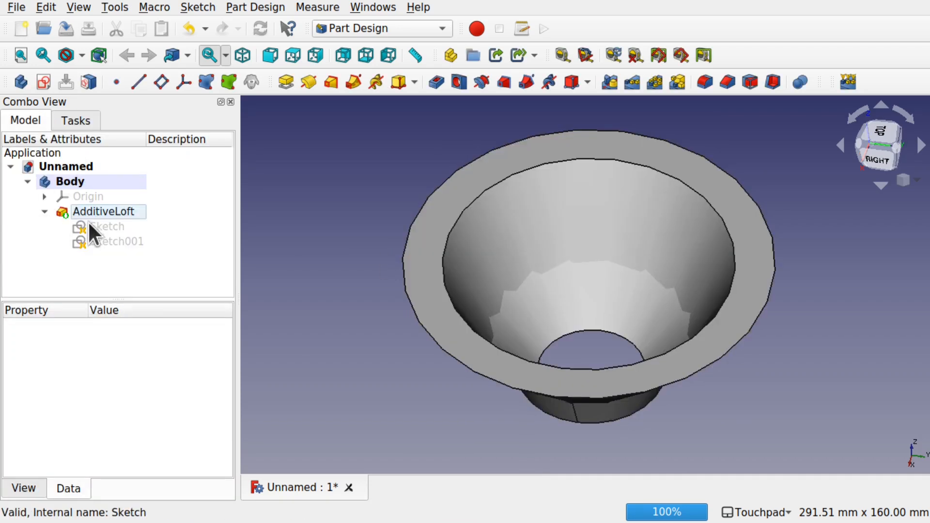
# Delete Sketch, Sketch001 and the additive loft from the body
pyautogui.click(112, 228)
pyautogui.keyDown('ctrl'); pyautogui.click(115, 243); pyautogui.keyUp('ctrl')
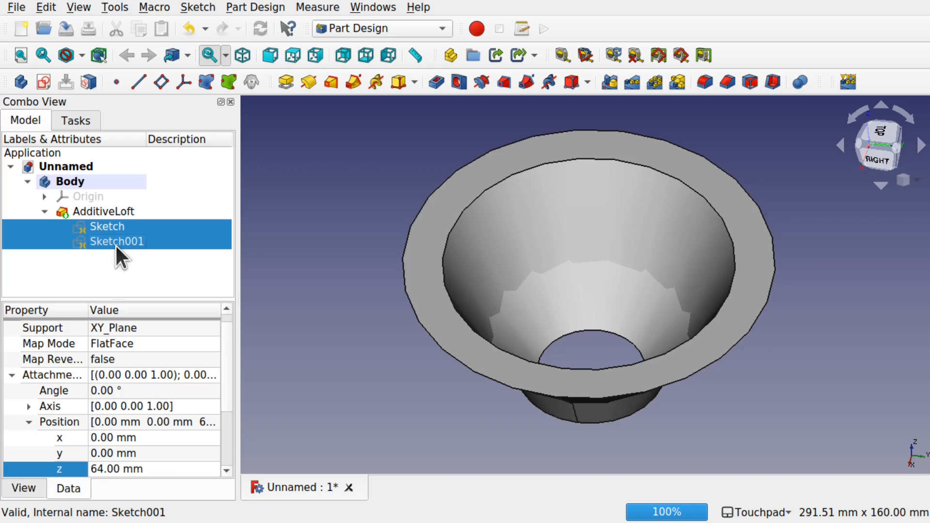
pyautogui.press('Delete')
pyautogui.click(580, 308)
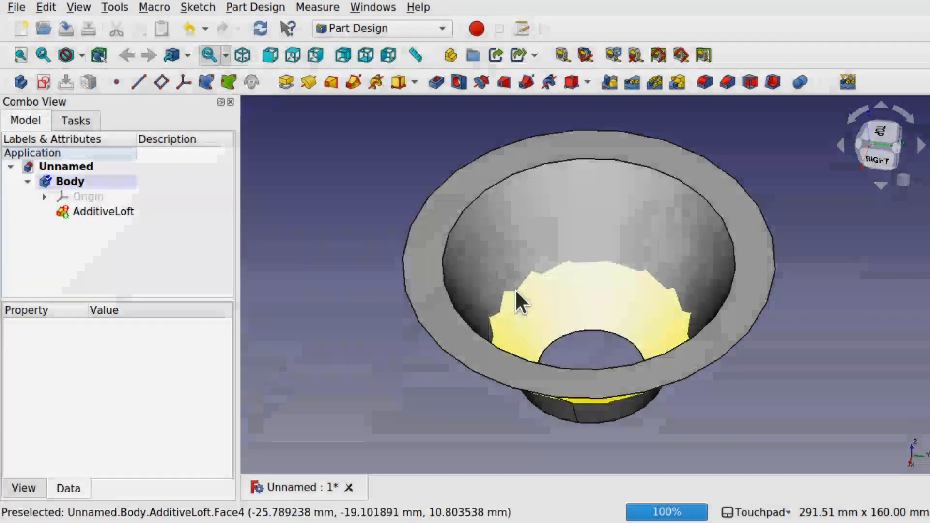
pyautogui.click(104, 211)
pyautogui.press('Delete')
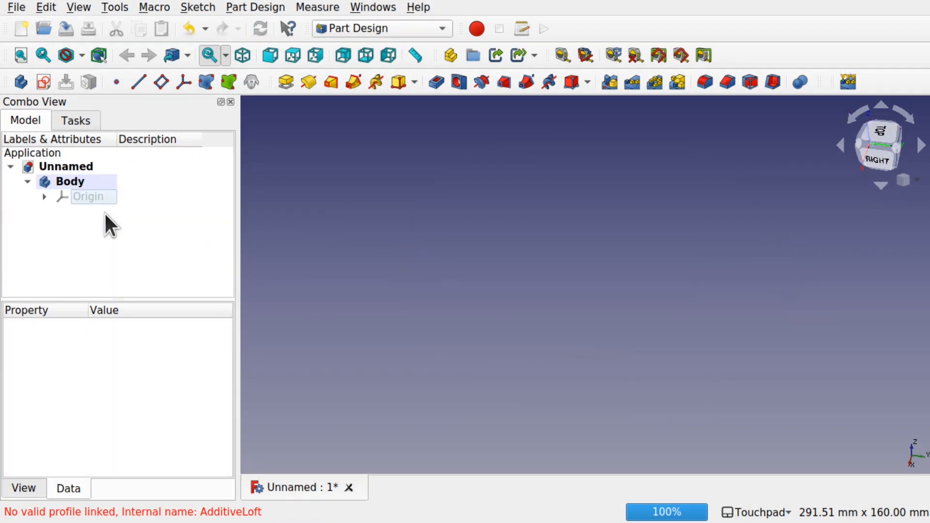
# Create a sketch on the XY plane with a rectangle about 98 by 76 mm around the origin and a smaller rectangle inside it
pyautogui.click(43, 80)
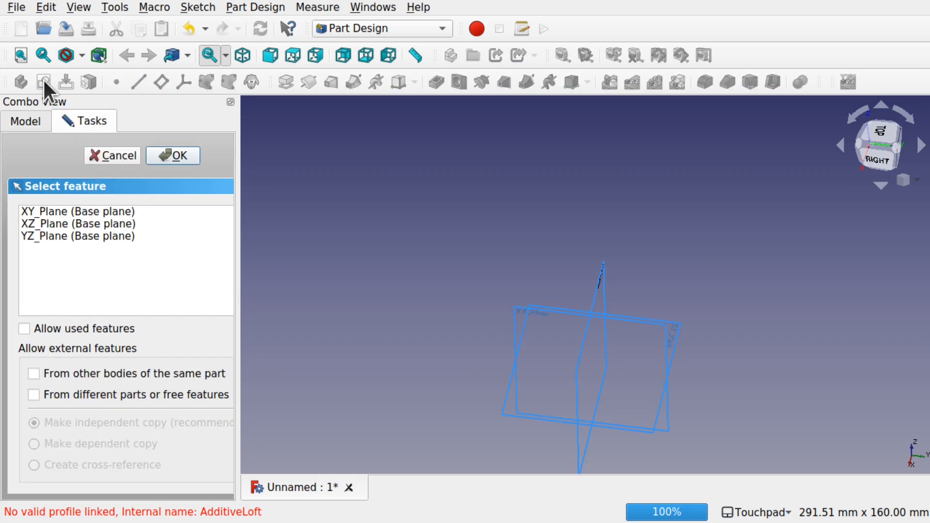
pyautogui.click(94, 211)
pyautogui.click(176, 156)
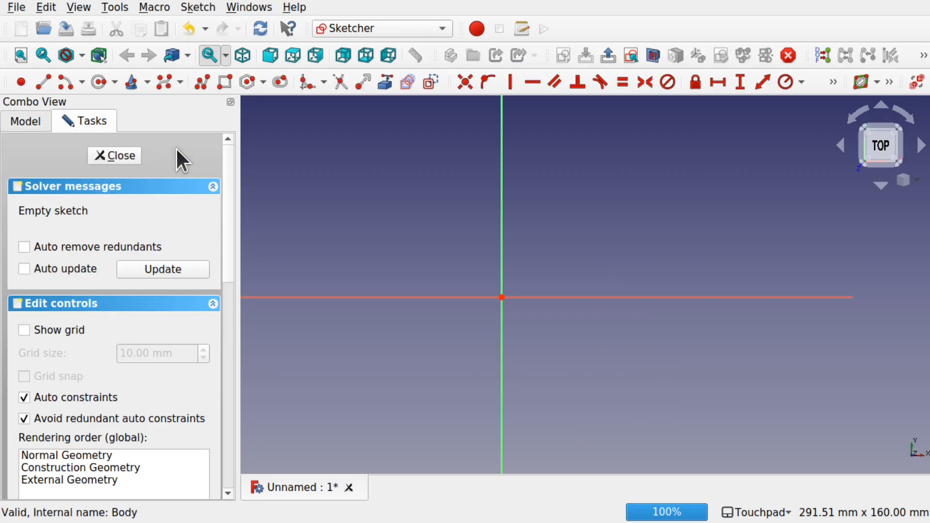
pyautogui.click(220, 76)
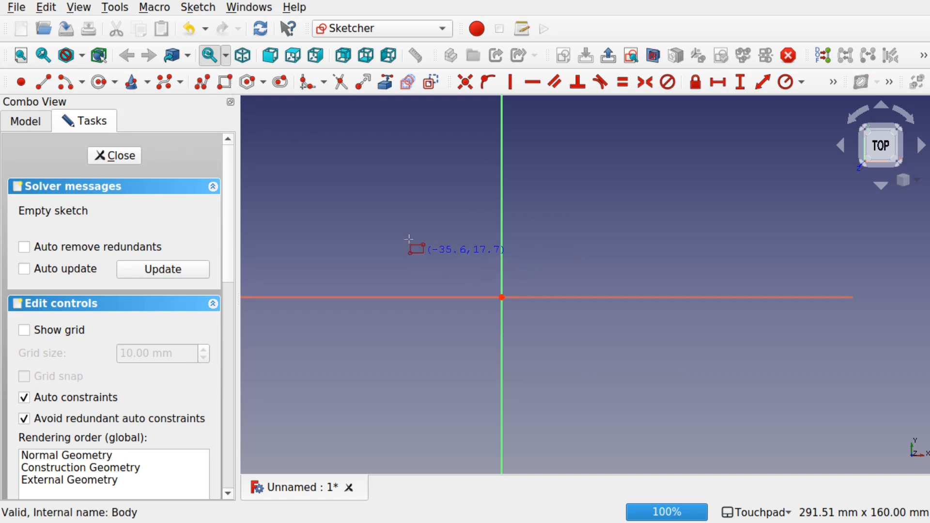
pyautogui.click(399, 216)
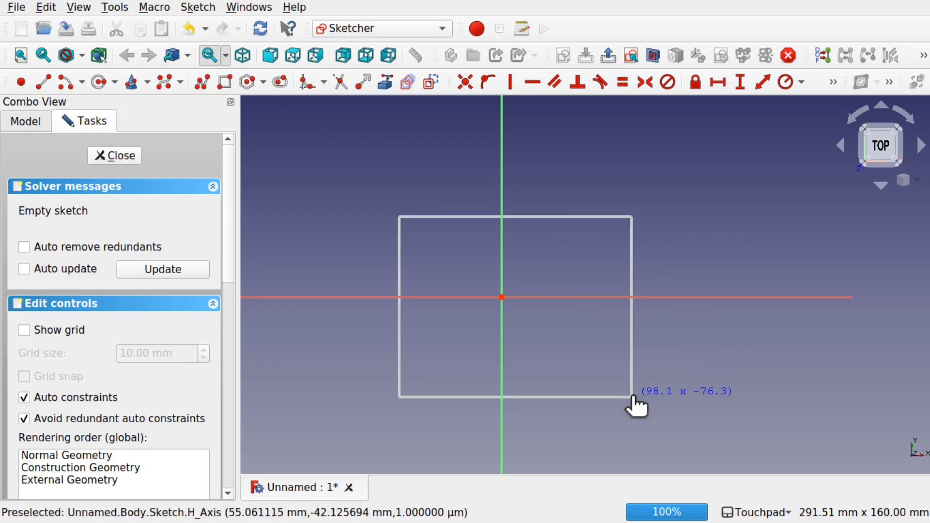
pyautogui.click(632, 397)
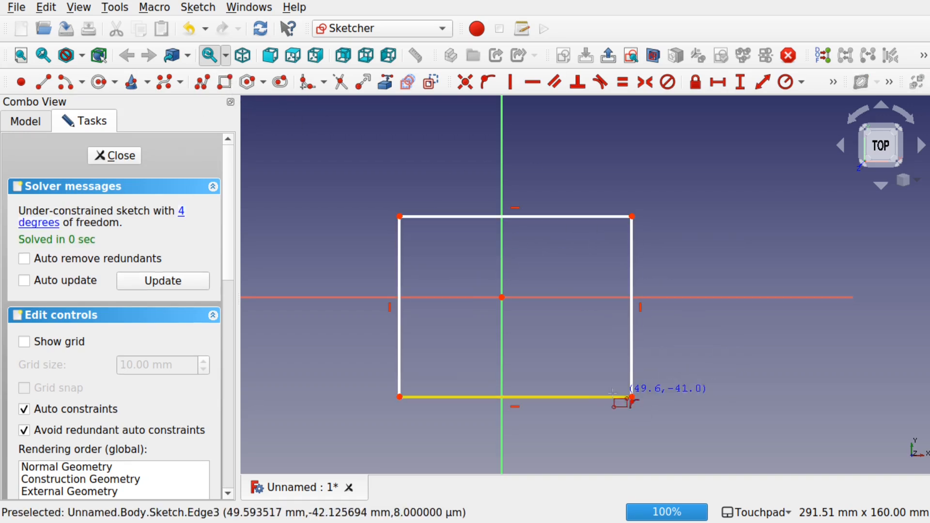
pyautogui.click(425, 231)
pyautogui.click(602, 379)
pyautogui.click(120, 154)
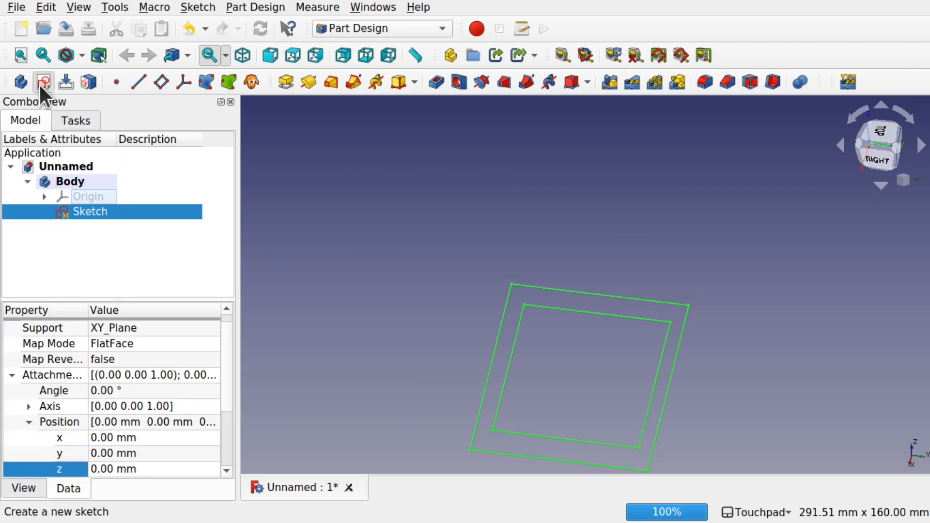
# Create a second sketch on the XY plane with two nested horizontal slots, with end radii of about 23 mm and 29 mm
pyautogui.click(41, 83)
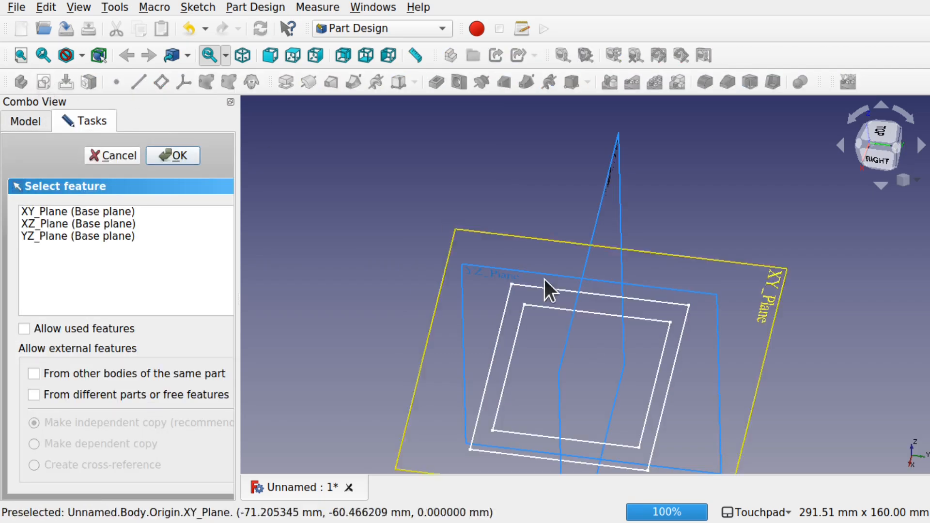
pyautogui.click(107, 212)
pyautogui.click(182, 151)
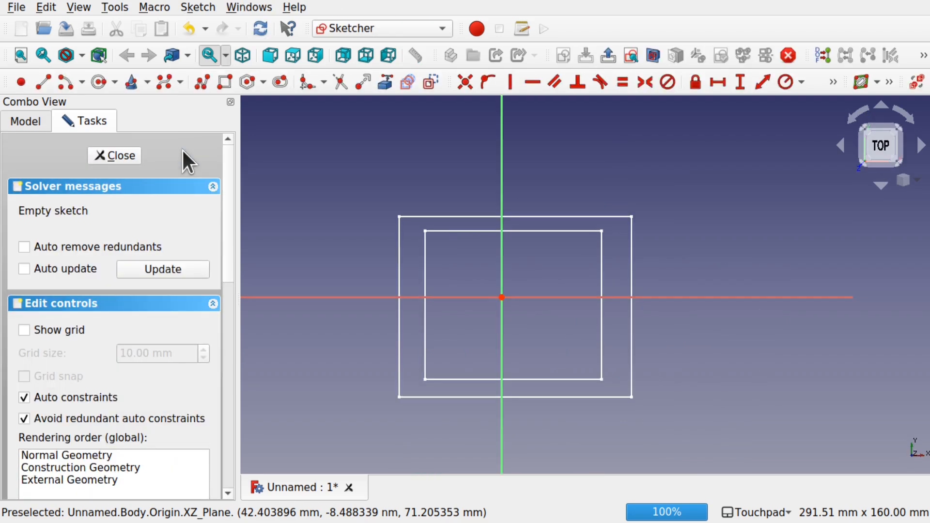
pyautogui.click(280, 82)
pyautogui.click(460, 297)
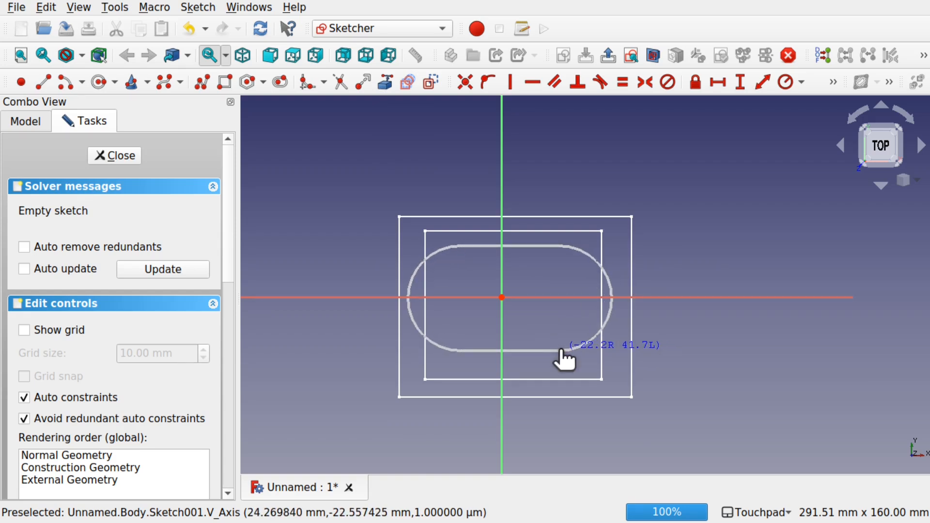
pyautogui.click(559, 350)
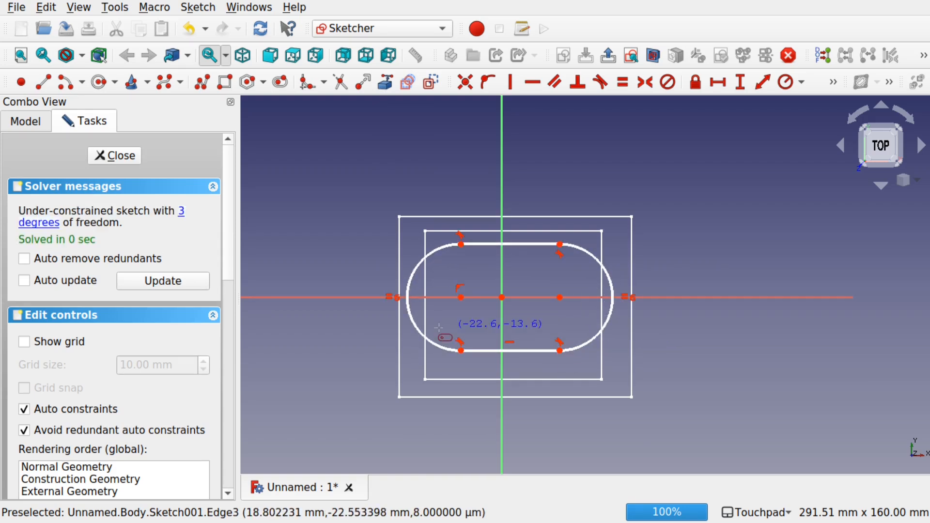
pyautogui.click(461, 297)
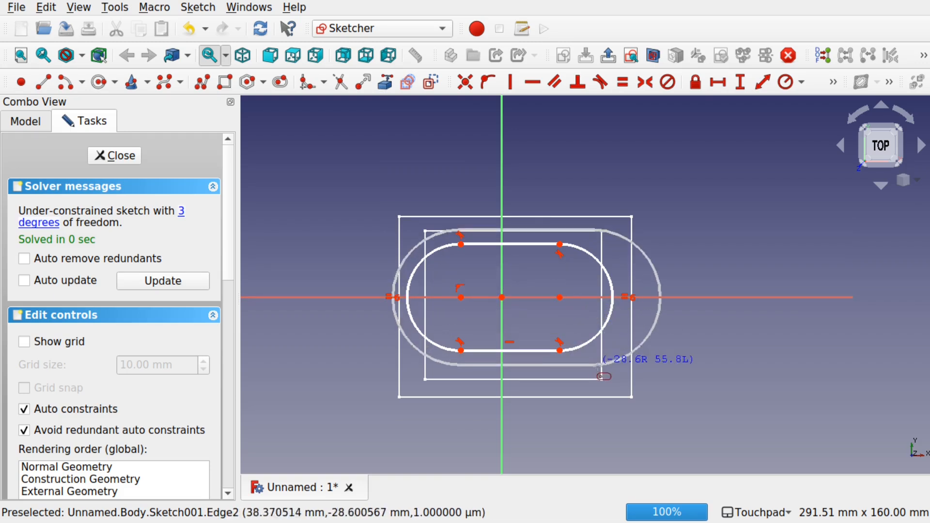
pyautogui.click(570, 364)
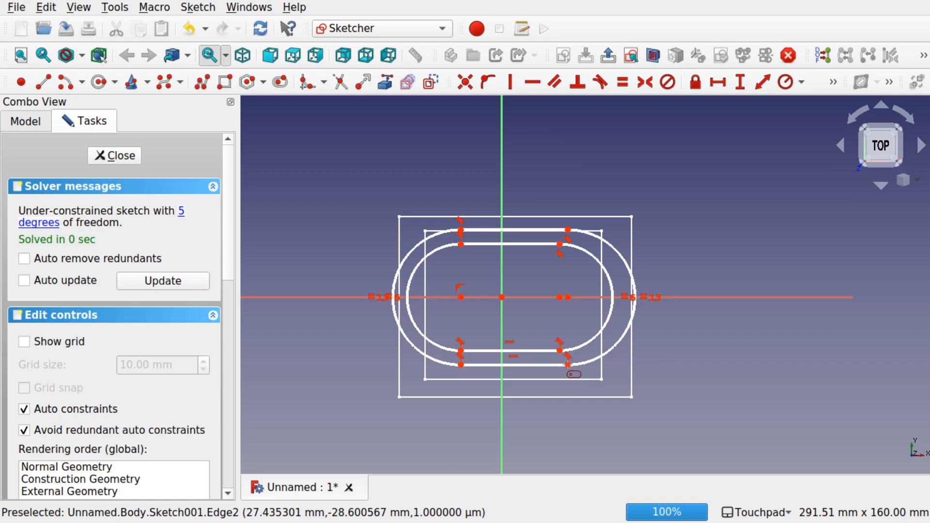
pyautogui.click(121, 155)
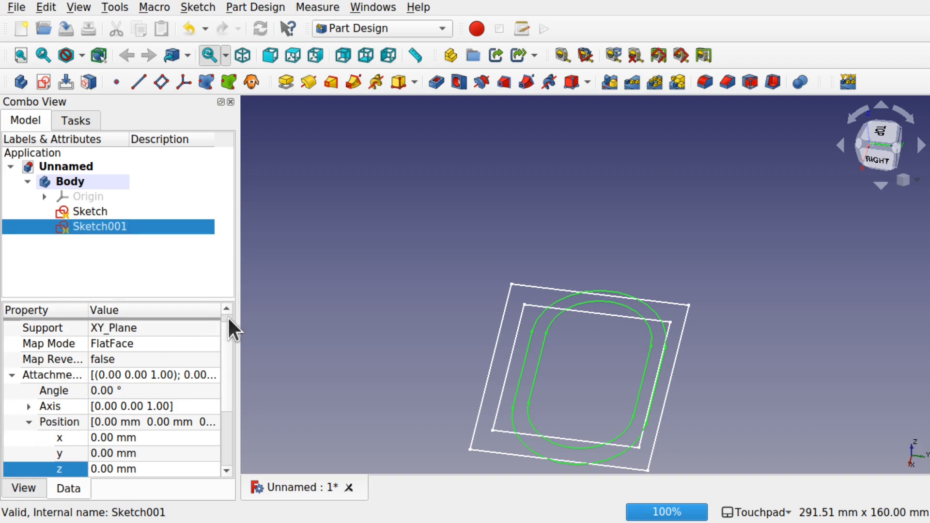
# Raise the slot sketch, Sketch001, by setting its attachment position to z = 50 mm
pyautogui.scroll(1, 228, 316)
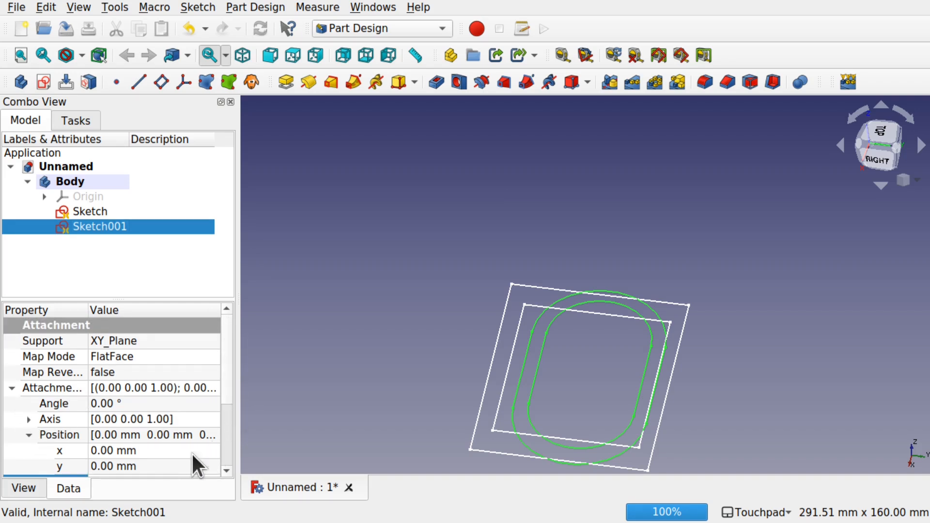
pyautogui.scroll(-3, 226, 467)
pyautogui.click(149, 439)
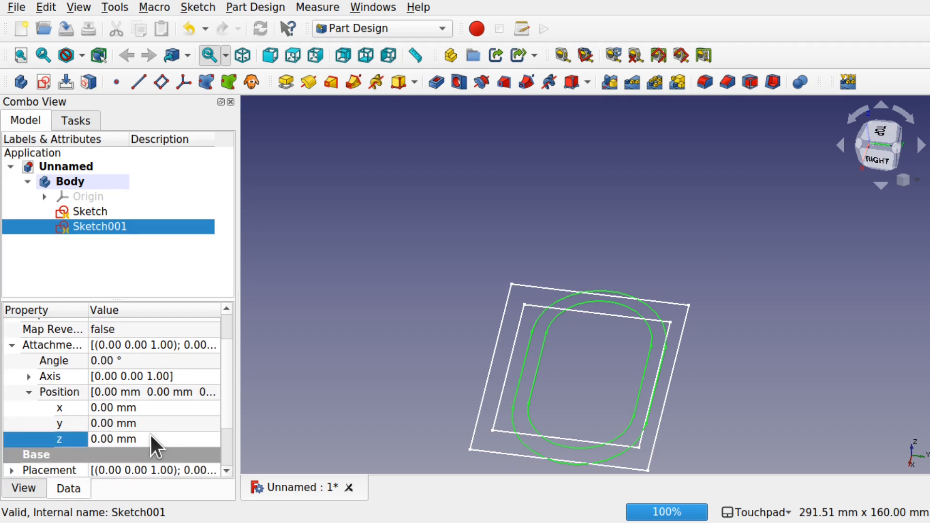
pyautogui.scroll(20, 151, 435)
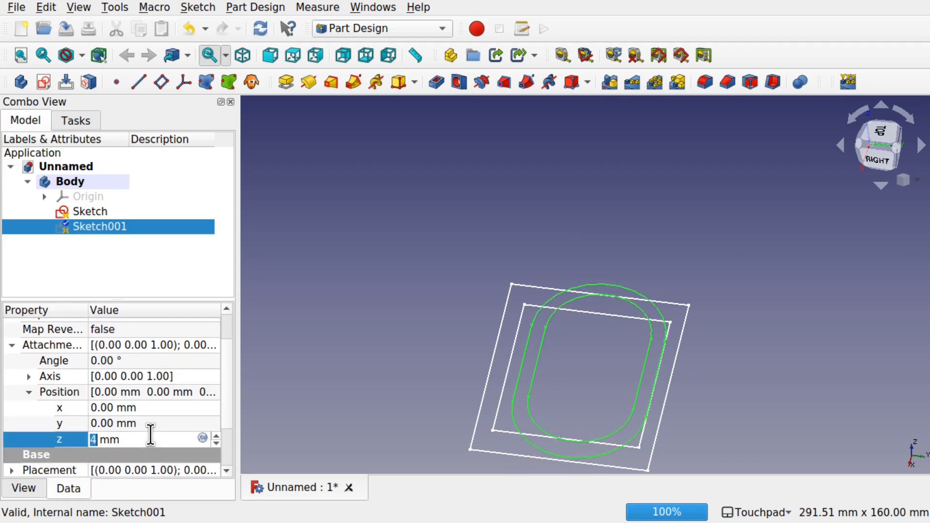
pyautogui.scroll(14, 137, 437)
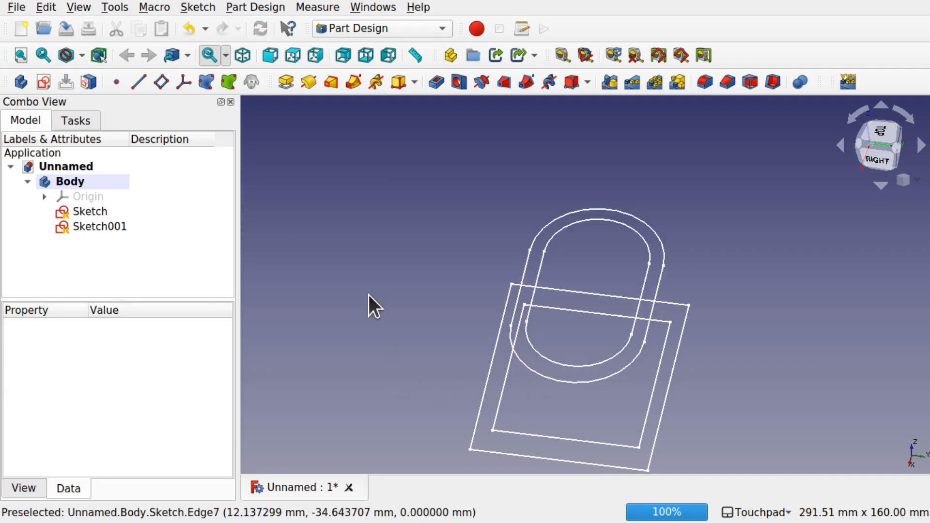
# Start an additive loft with Sketch001 as the profile and add the rectangle sketch, Sketch, as its section
pyautogui.click(264, 9)
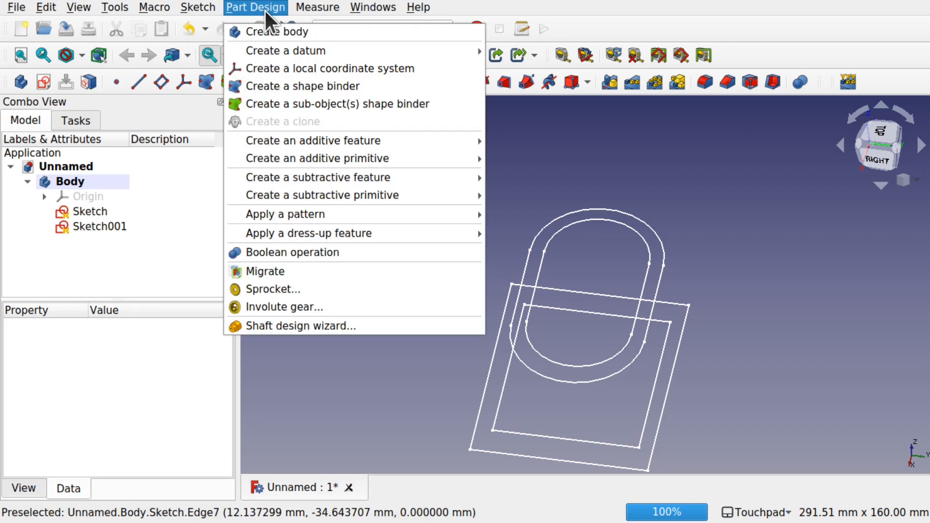
pyautogui.moveTo(344, 142)
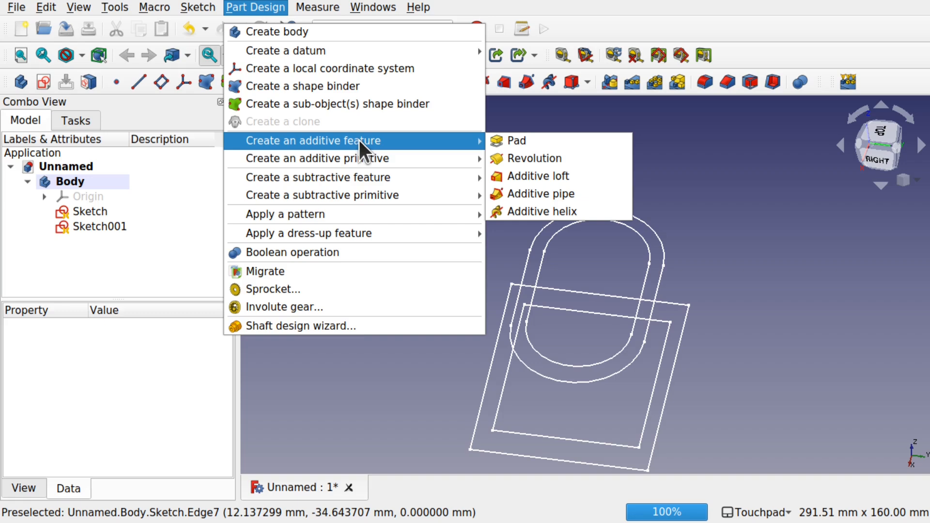
pyautogui.click(554, 172)
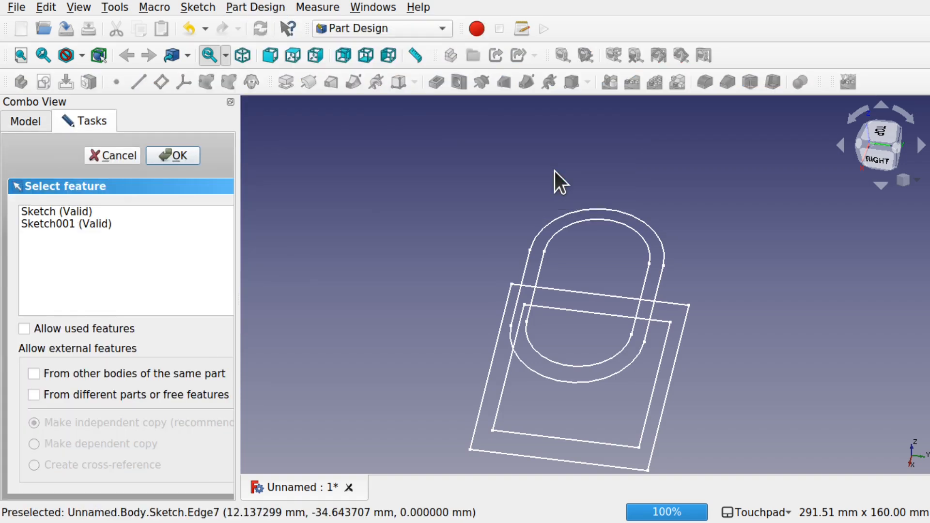
pyautogui.click(38, 224)
pyautogui.click(171, 156)
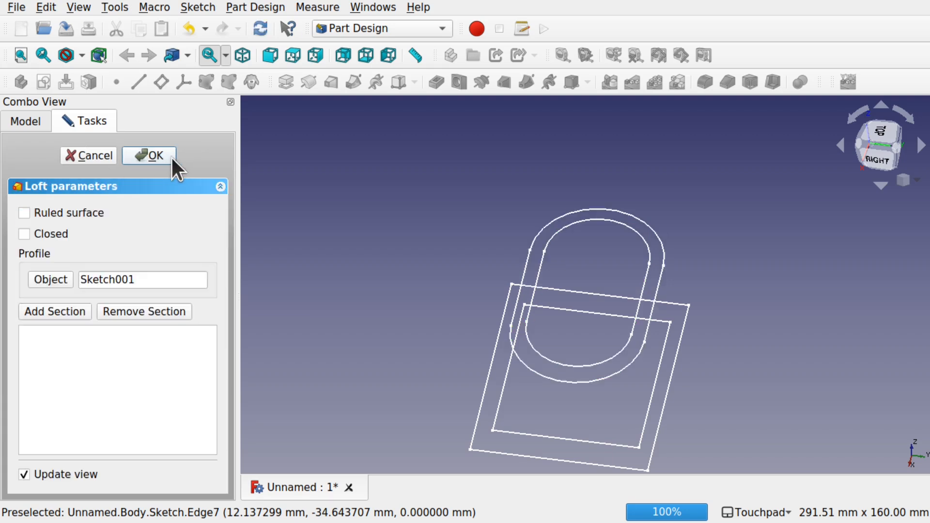
pyautogui.click(62, 310)
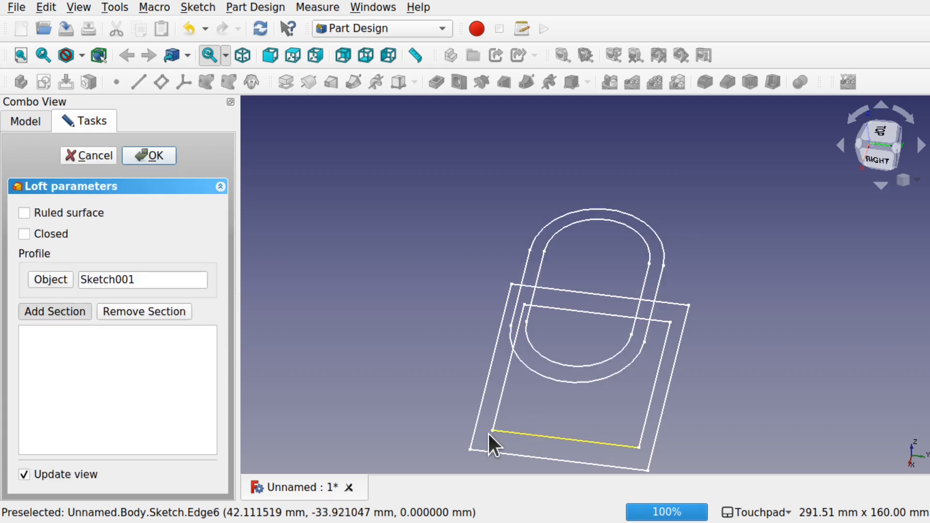
pyautogui.click(506, 431)
# Inspect the loft preview's intersecting walls from the rear and below the rim, and accept the additive loft
pyautogui.moveTo(702, 388)
pyautogui.mouseDown(button='middle')
pyautogui.moveTo(647, 379)
pyautogui.moveTo(673, 395)
pyautogui.moveTo(607, 436)
pyautogui.moveTo(597, 349)
pyautogui.moveTo(447, 321)
pyautogui.moveTo(651, 340)
pyautogui.moveTo(660, 288)
pyautogui.moveTo(617, 307)
pyautogui.moveTo(633, 328)
pyautogui.mouseUp(button='middle')
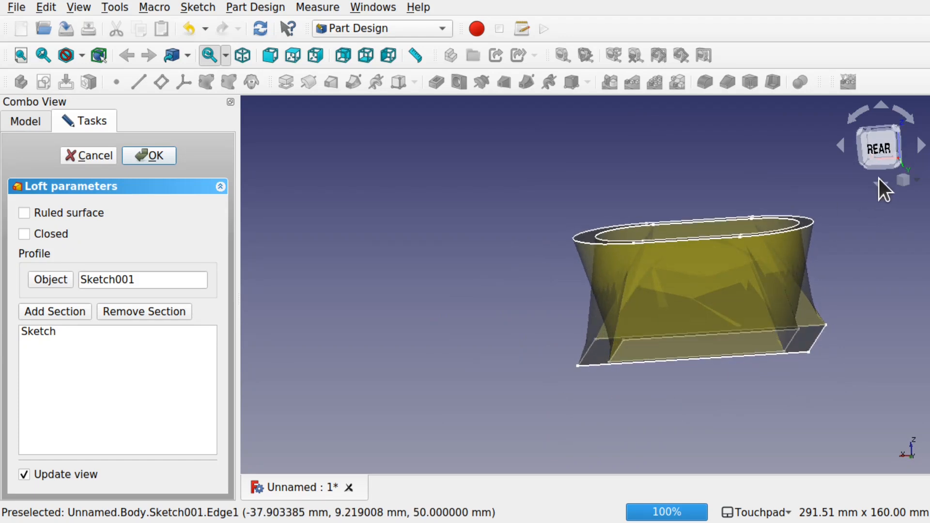
pyautogui.click(879, 146)
pyautogui.scroll(5, 815, 307)
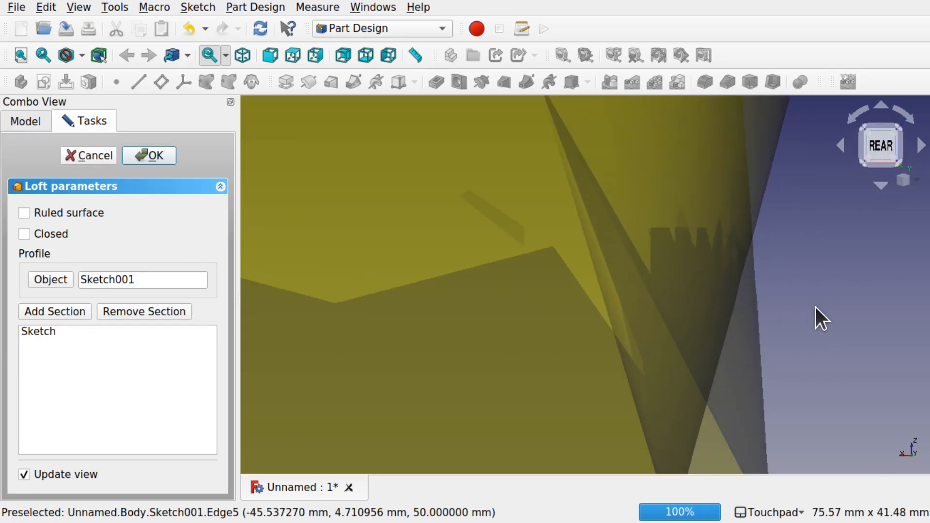
pyautogui.scroll(-5, 815, 307)
pyautogui.moveTo(793, 357); pyautogui.dragTo(529, 184, button='middle')
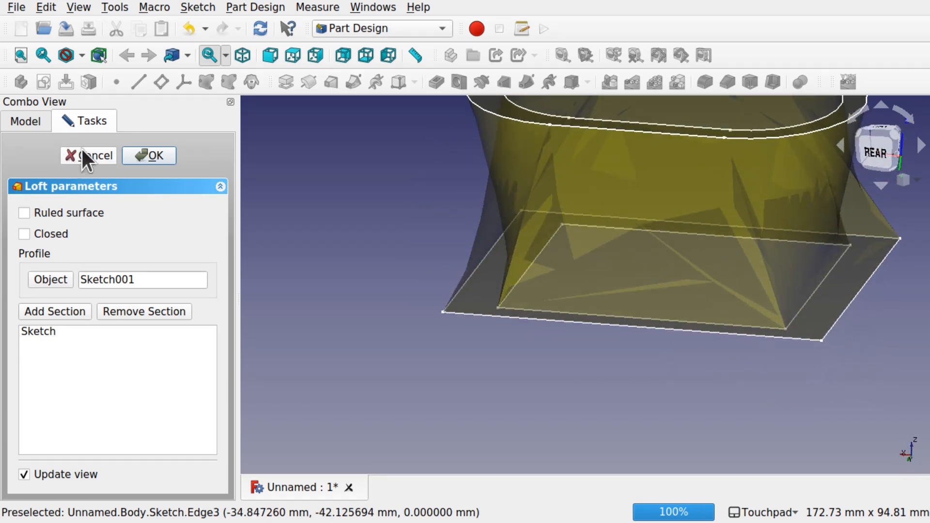
pyautogui.click(146, 154)
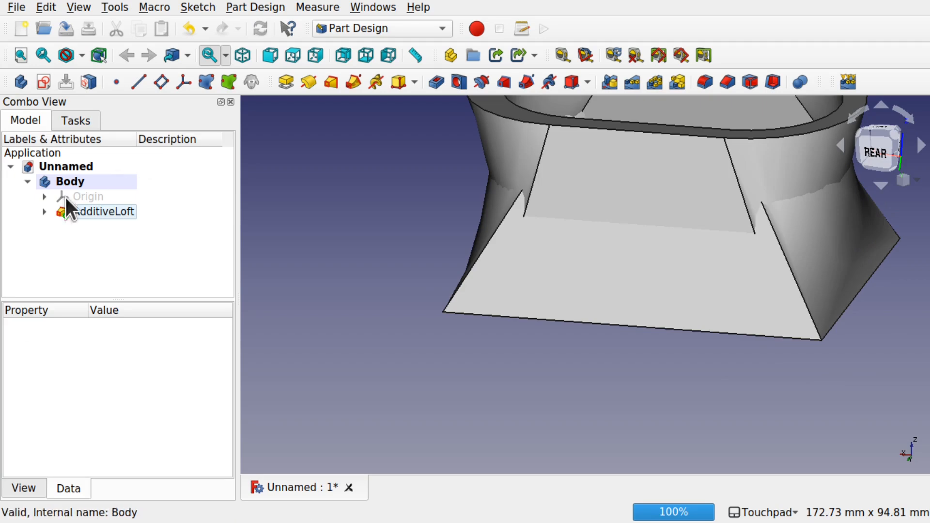
# Edit the rectangle sketch under the additive loft and enlarge its inner rectangle beyond the outer rectangle on all four sides
pyautogui.click(44, 196)
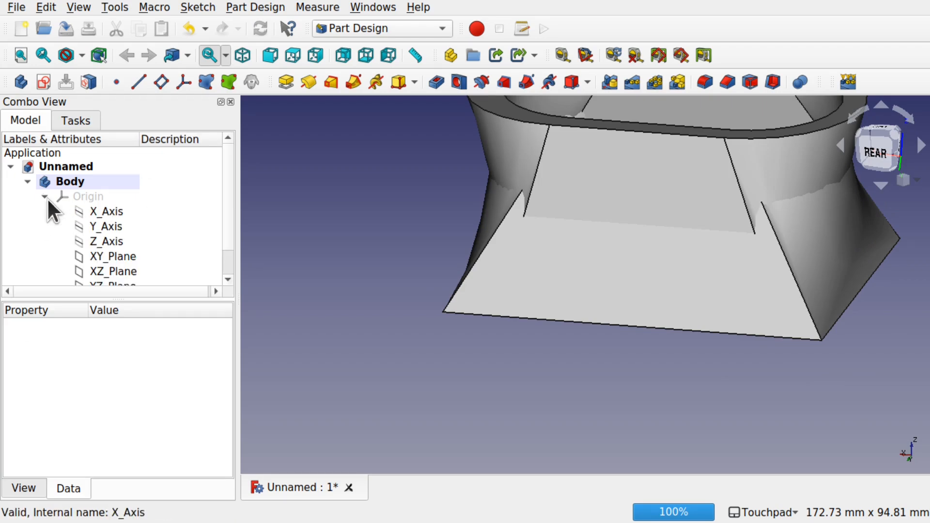
pyautogui.click(48, 197)
pyautogui.click(45, 211)
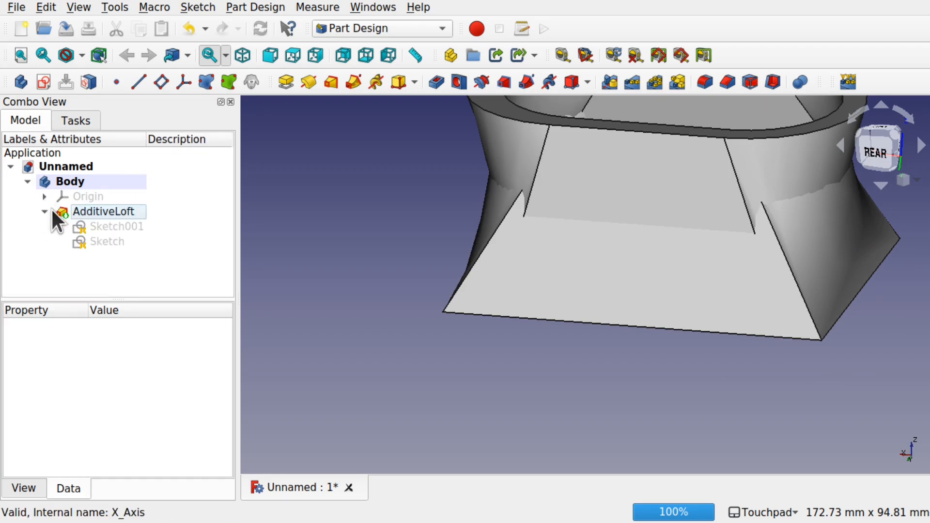
pyautogui.doubleClick(104, 241)
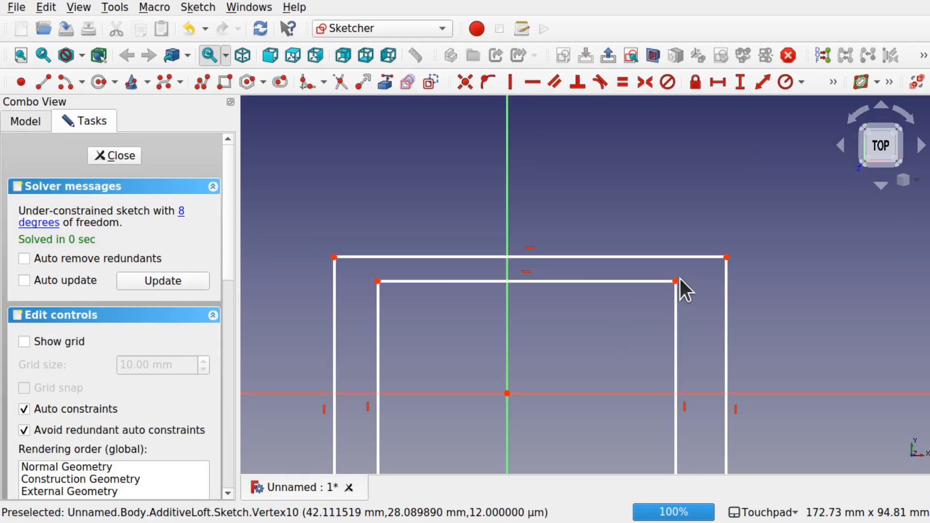
pyautogui.moveTo(676, 281); pyautogui.dragTo(749, 239)
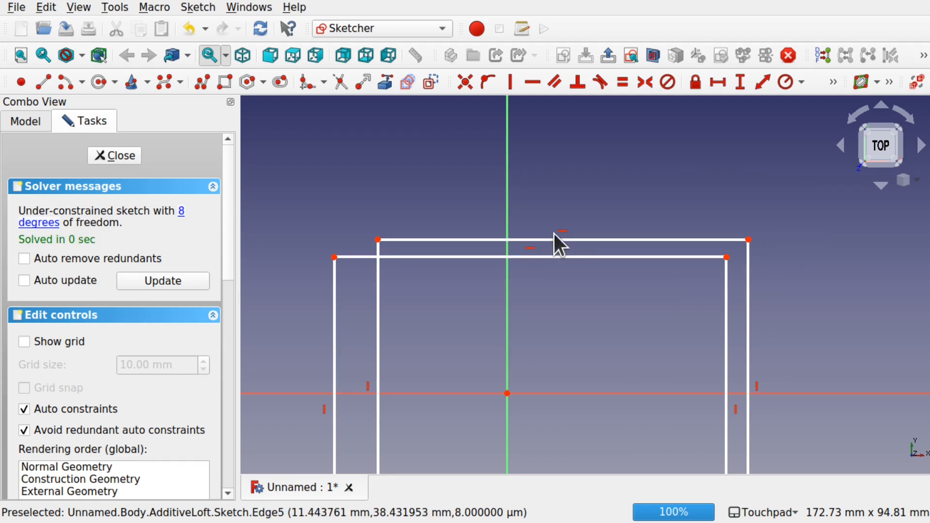
pyautogui.moveTo(385, 236); pyautogui.dragTo(308, 236)
pyautogui.scroll(-2, 466, 222)
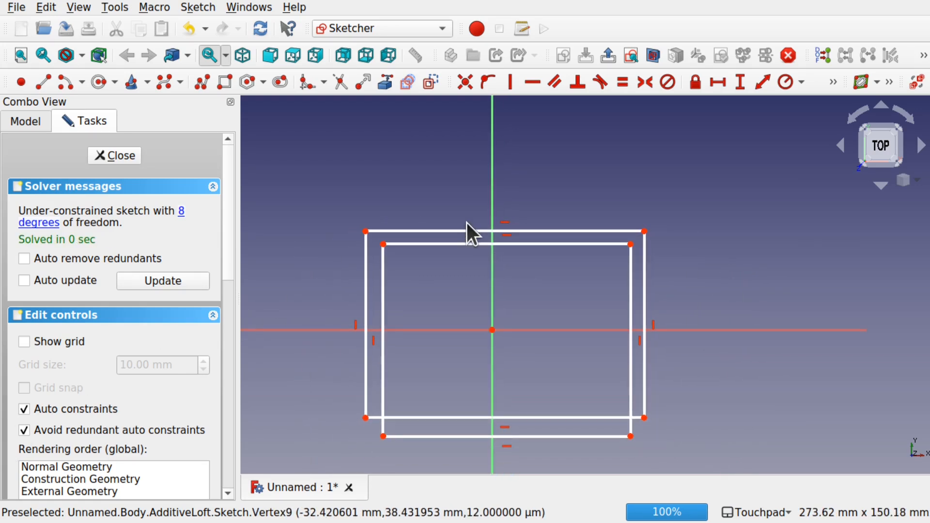
pyautogui.moveTo(365, 418); pyautogui.dragTo(365, 453)
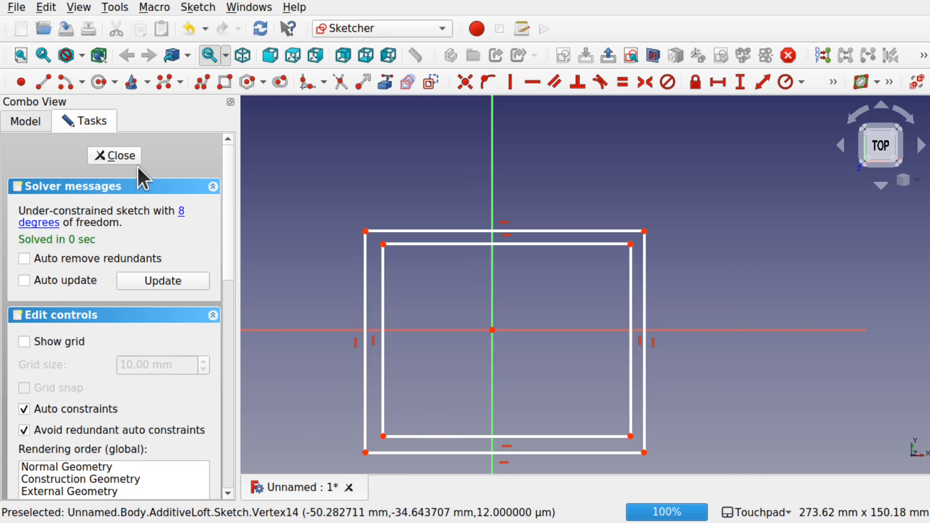
pyautogui.click(120, 155)
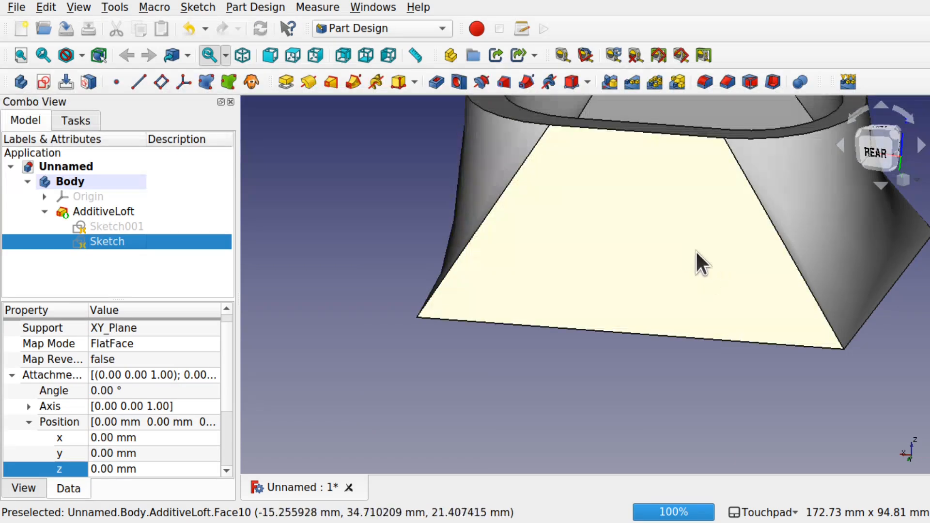
pyautogui.scroll(-2, 669, 248)
pyautogui.moveTo(714, 199)
pyautogui.keyDown('alt'); pyautogui.mouseDown()
pyautogui.moveTo(690, 304)
pyautogui.moveTo(815, 179)
pyautogui.moveTo(785, 162)
pyautogui.moveTo(691, 187)
pyautogui.mouseUp(); pyautogui.keyUp('alt')
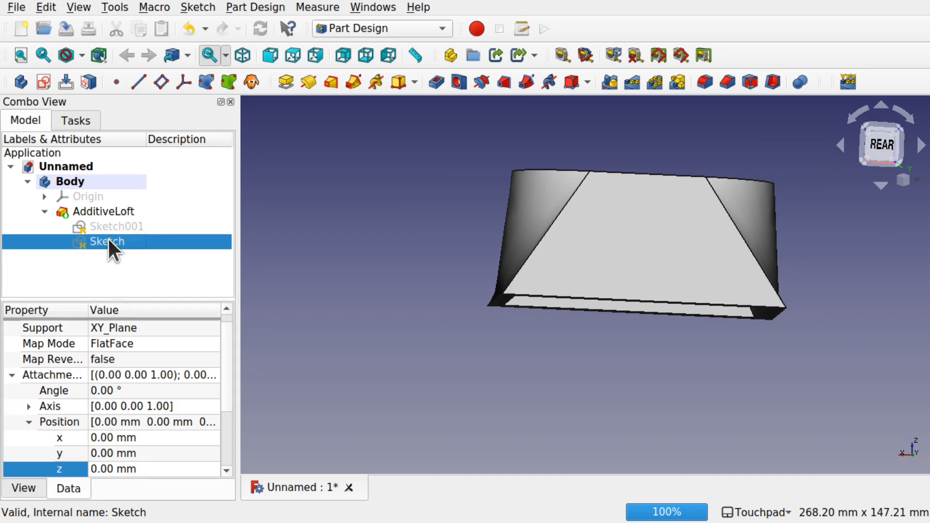
pyautogui.doubleClick(114, 211)
pyautogui.keyDown('alt'); pyautogui.moveTo(746, 205); pyautogui.dragTo(682, 271); pyautogui.keyUp('alt')
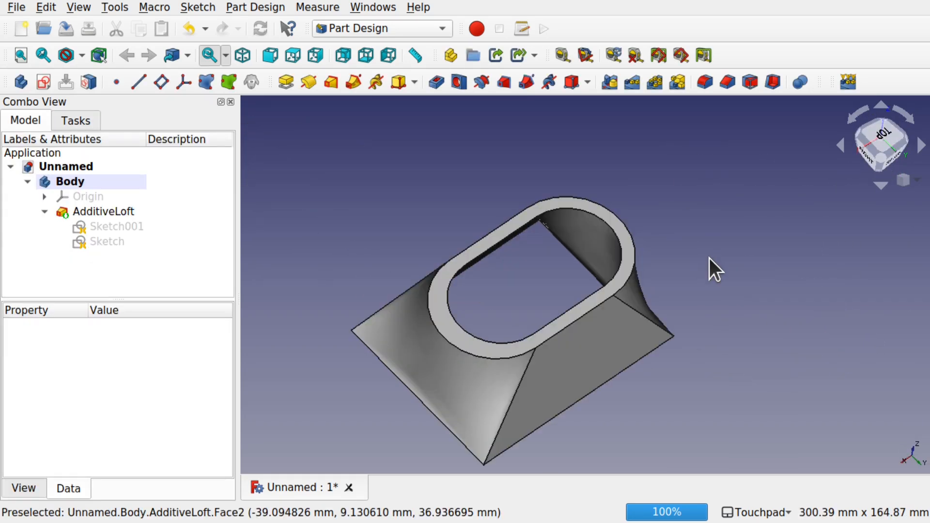
pyautogui.moveTo(709, 258)
pyautogui.keyDown('alt'); pyautogui.mouseDown()
pyautogui.moveTo(699, 283)
pyautogui.moveTo(693, 262)
pyautogui.mouseUp(); pyautogui.keyUp('alt')
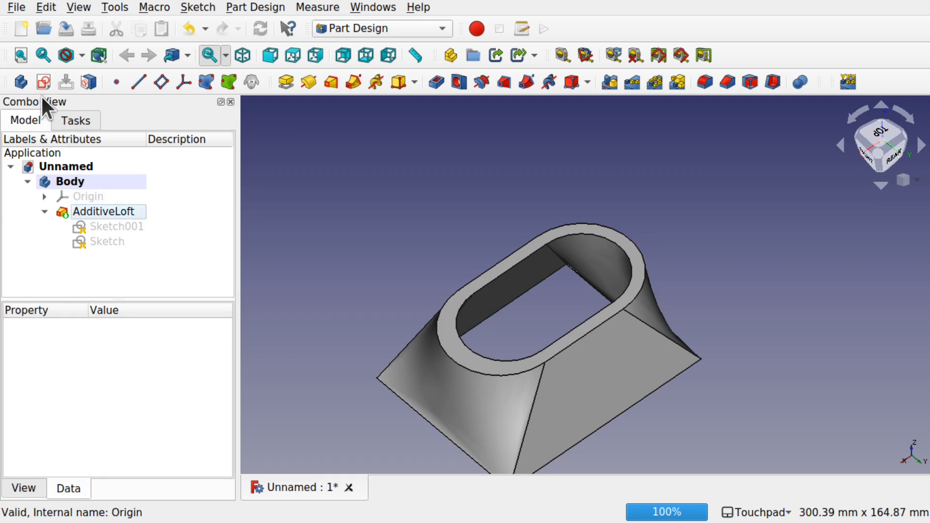
# Create a new sketch on the XY plane of the body
pyautogui.click(43, 82)
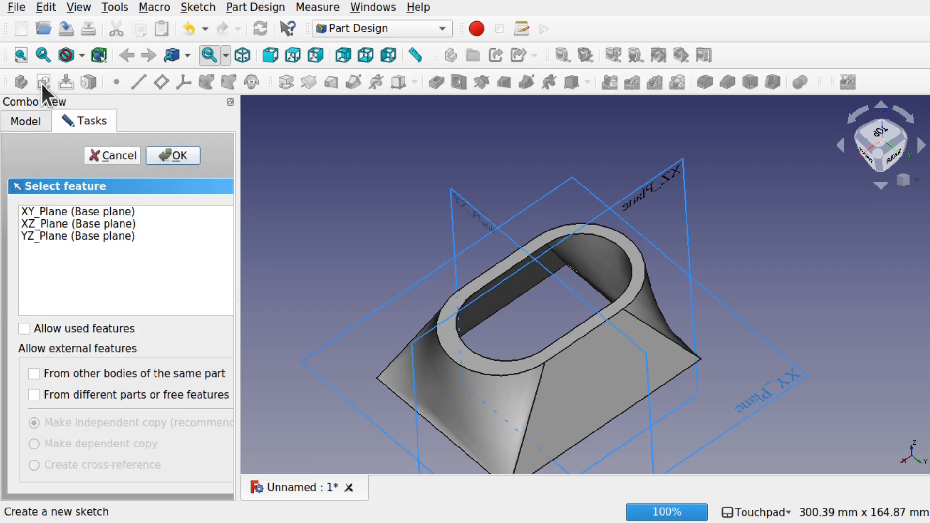
pyautogui.click(77, 213)
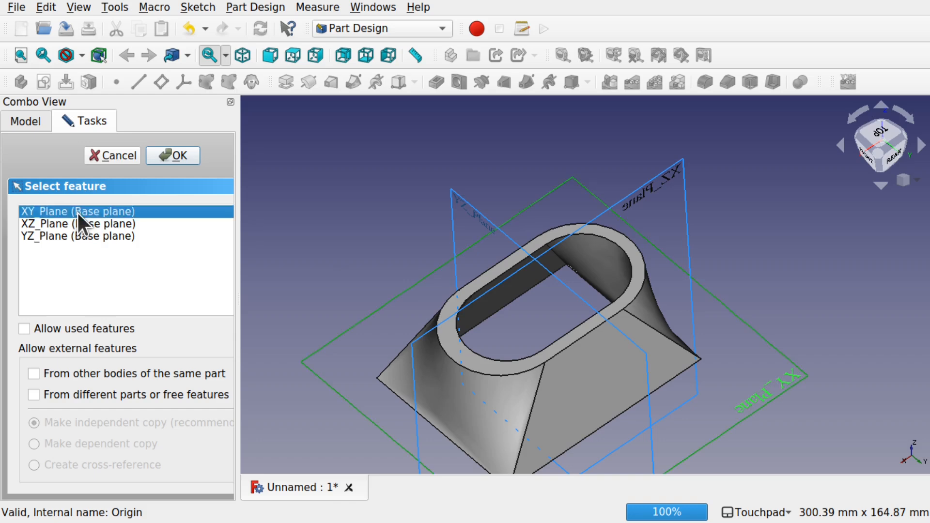
pyautogui.click(172, 155)
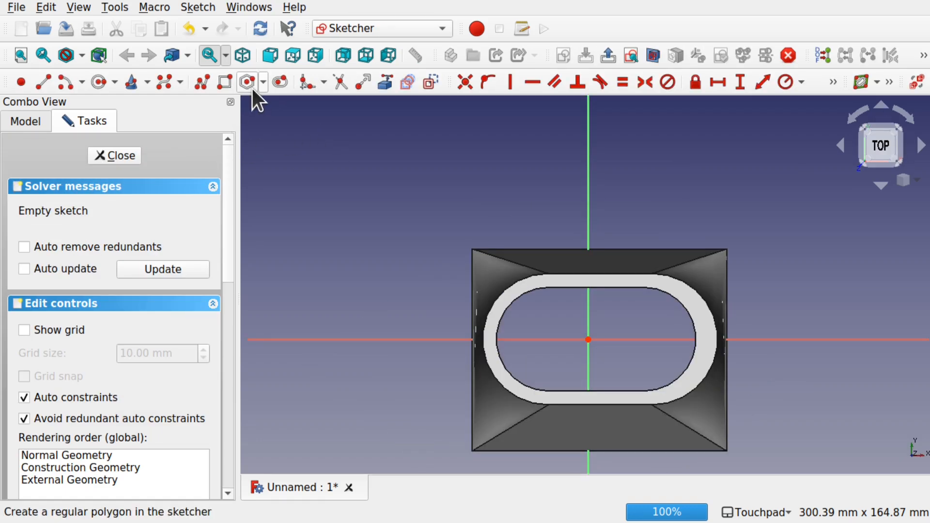
# Turn on the section view and draw a horizontal slot on the X axis, about 37 mm in radius and 100 mm between arc centres
pyautogui.click(281, 83)
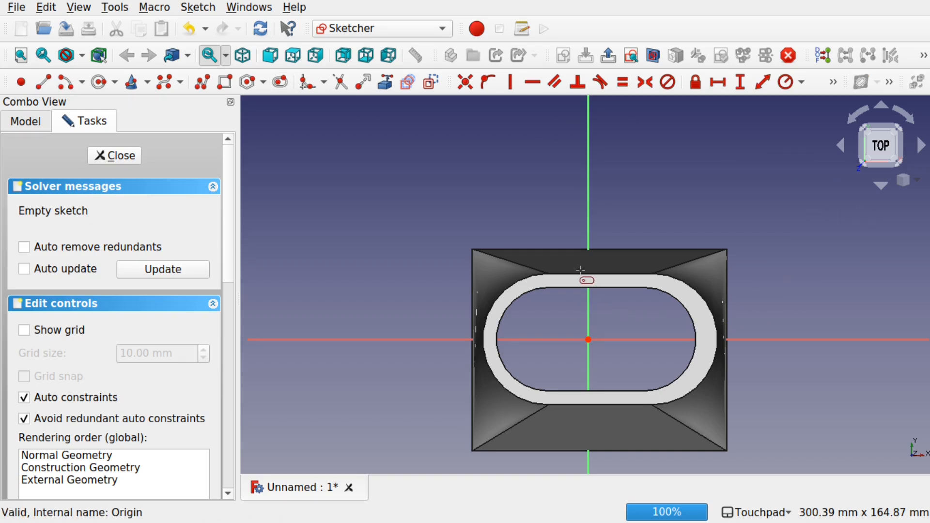
pyautogui.click(654, 56)
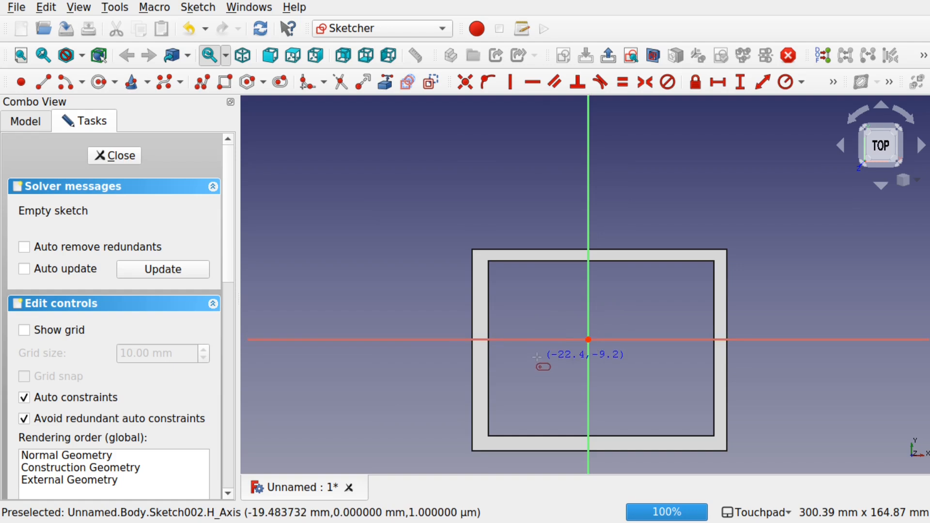
pyautogui.click(510, 339)
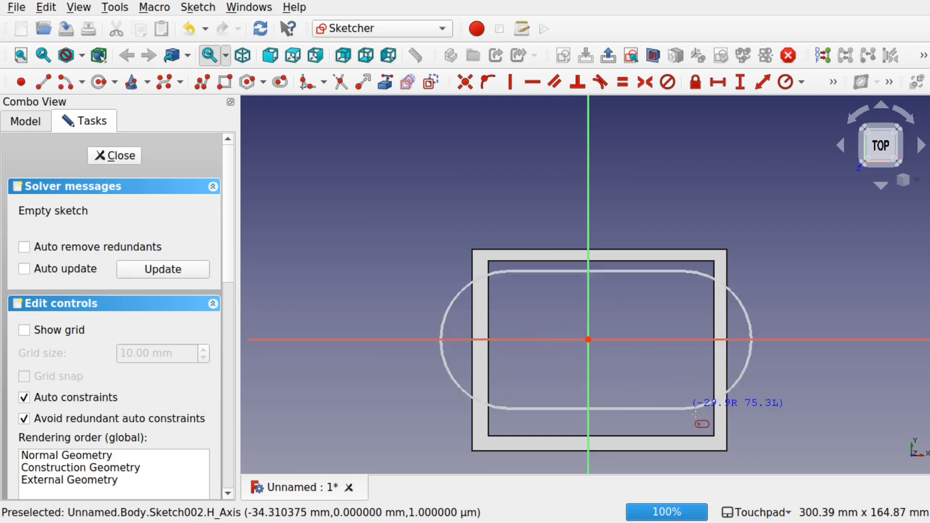
pyautogui.click(739, 424)
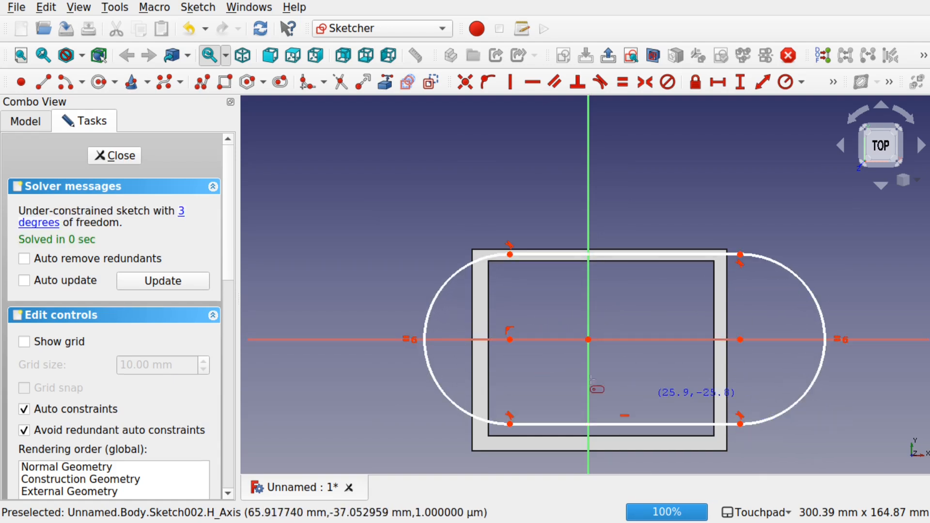
# Draw a second, smaller slot on the X axis and shift its left arc centre so it lies inside the first slot
pyautogui.click(481, 339)
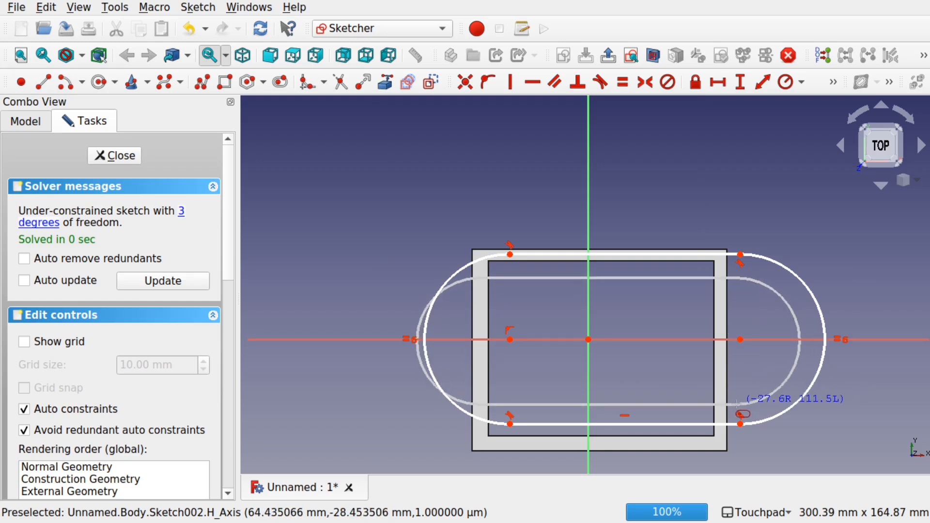
pyautogui.click(742, 399)
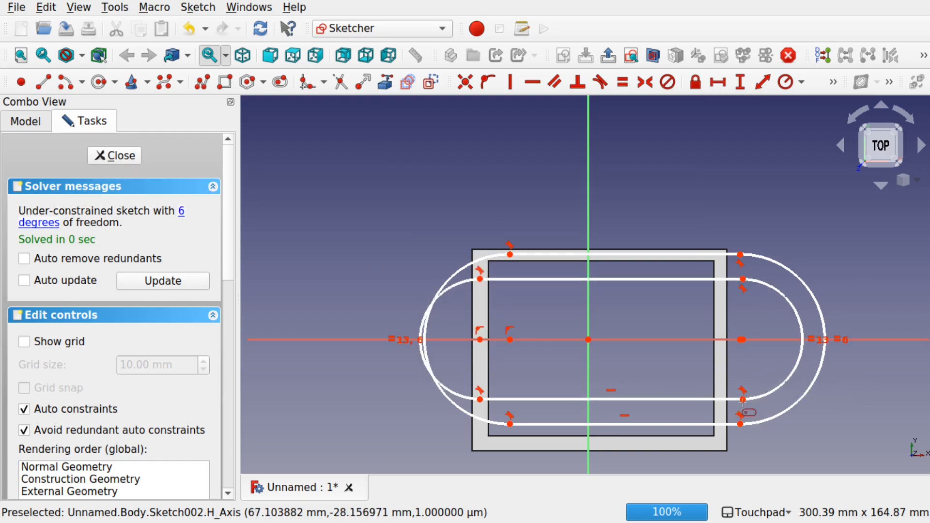
pyautogui.rightClick(476, 354)
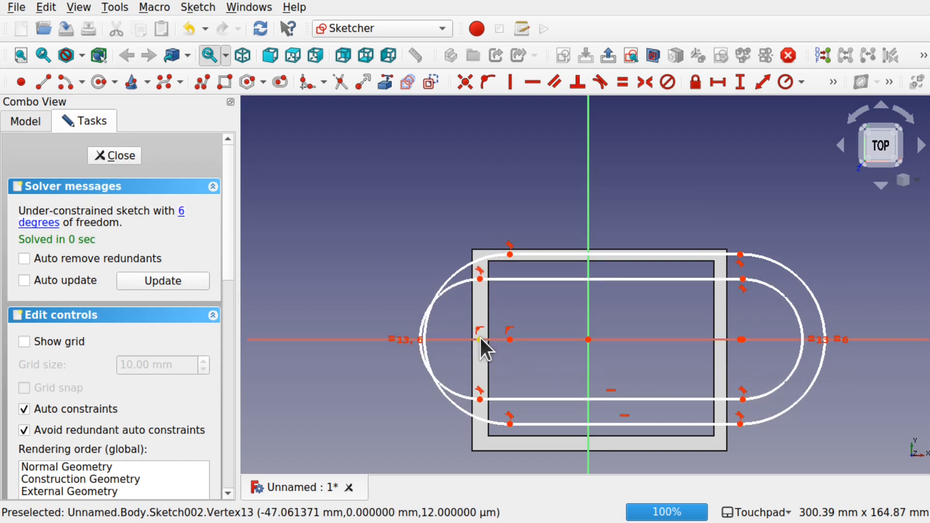
pyautogui.moveTo(480, 338); pyautogui.dragTo(517, 339)
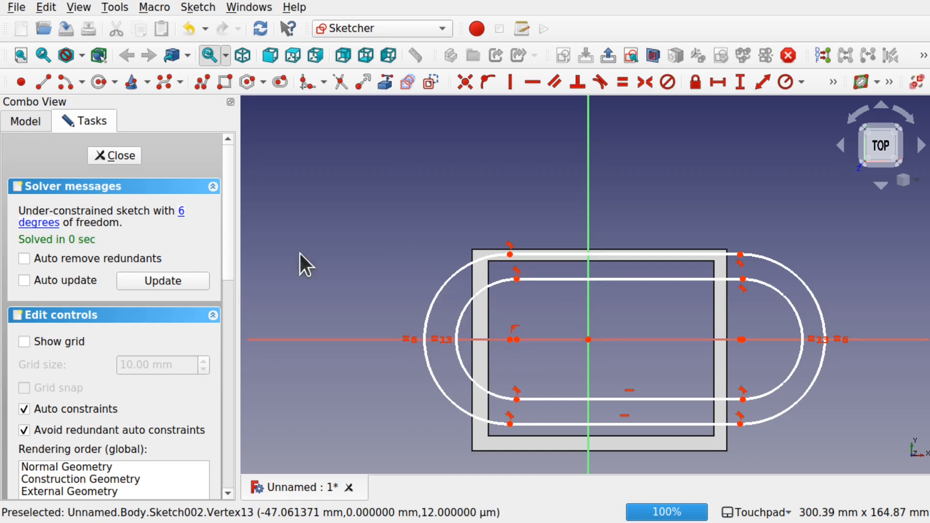
# Close the slot sketch and set its attachment offset position z to 125 mm
pyautogui.click(115, 154)
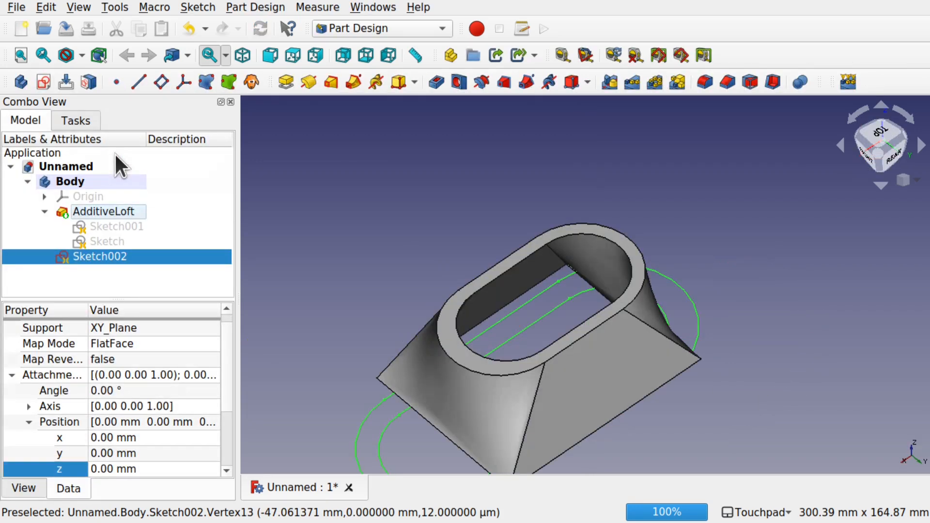
pyautogui.click(170, 466)
pyautogui.write('0')
pyautogui.press('BackSpace')
pyautogui.write('125')
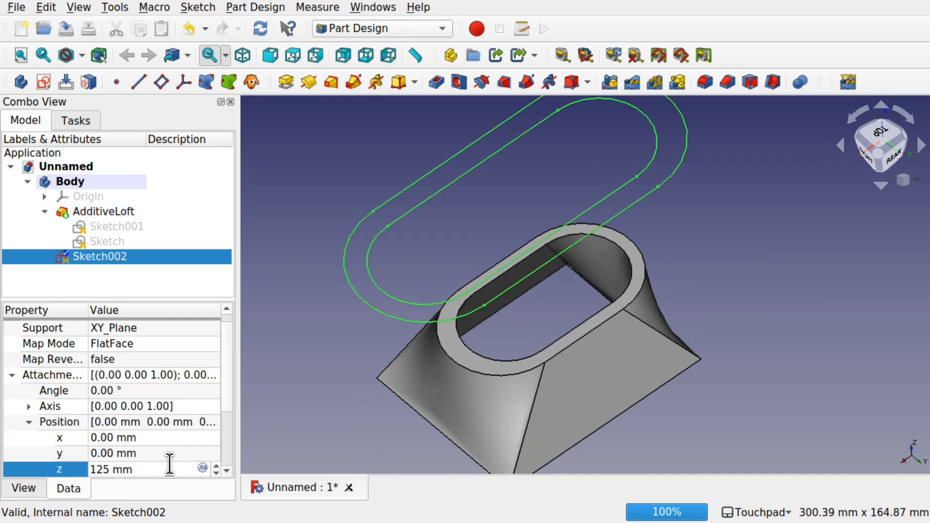
# Tilt the slot sketch by setting its attachment angle to 8° and its rotation axis to x 1 and z 0
pyautogui.click(108, 390)
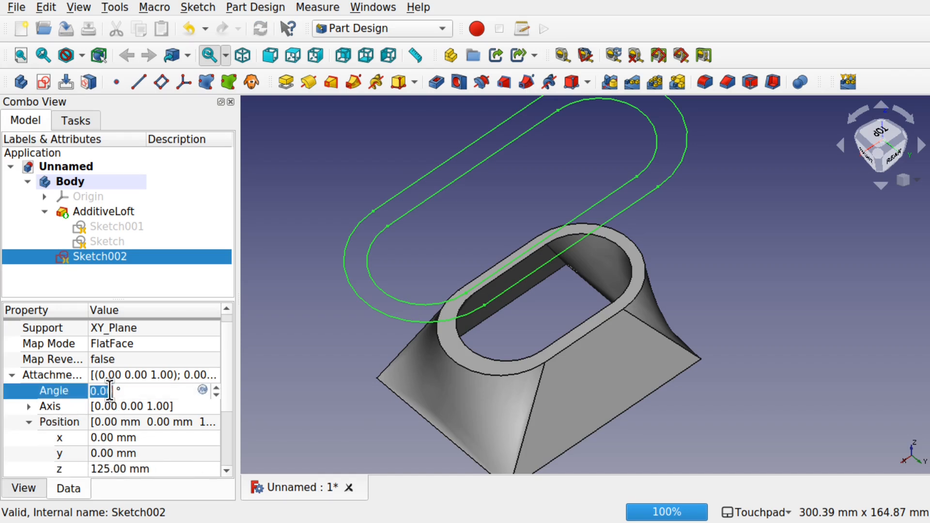
pyautogui.write('2')
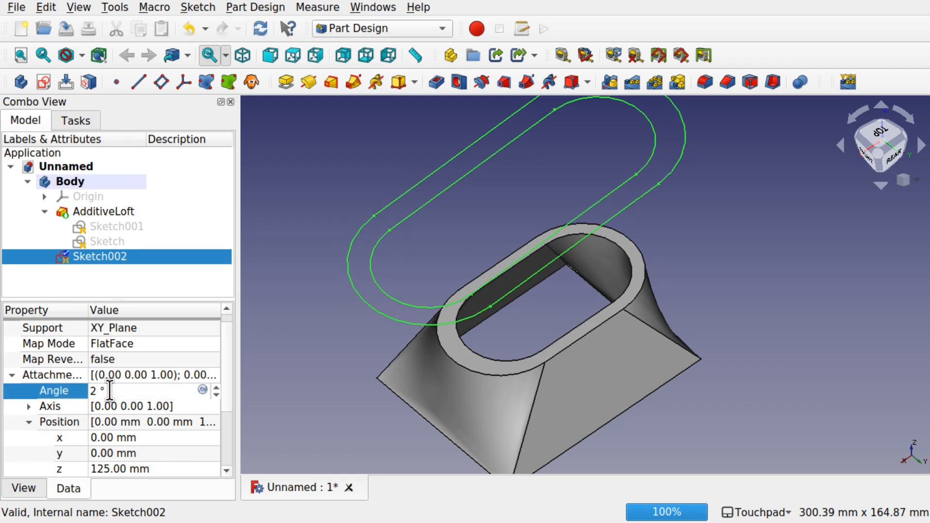
pyautogui.press('BackSpace')
pyautogui.write('8')
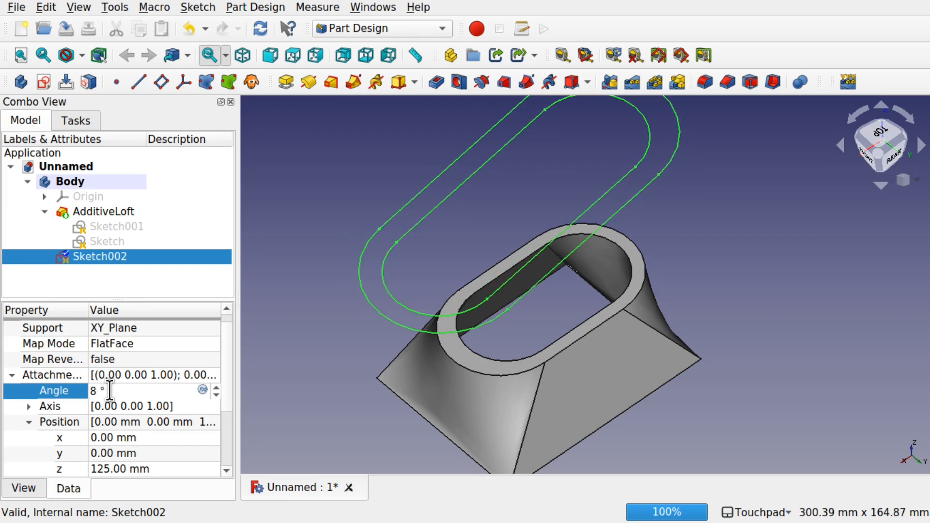
pyautogui.click(29, 407)
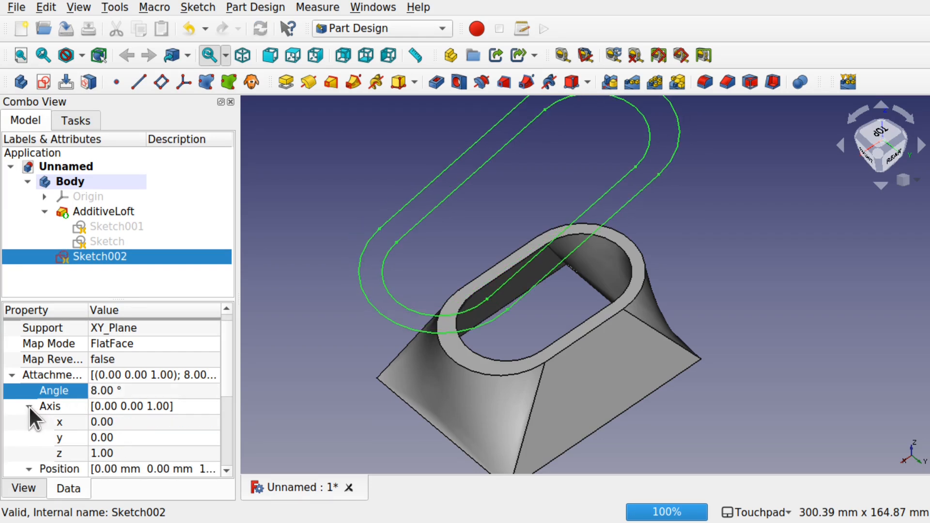
pyautogui.click(127, 423)
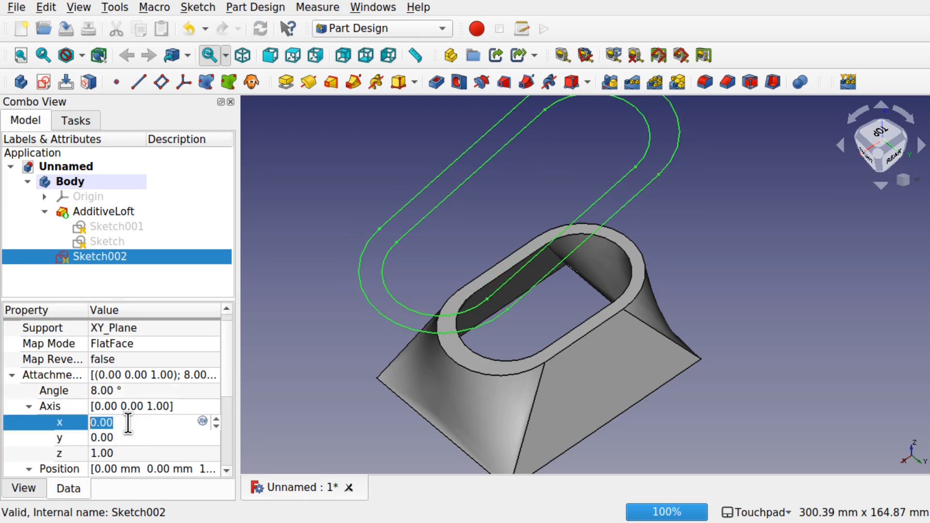
pyautogui.write('1')
pyautogui.click(132, 450)
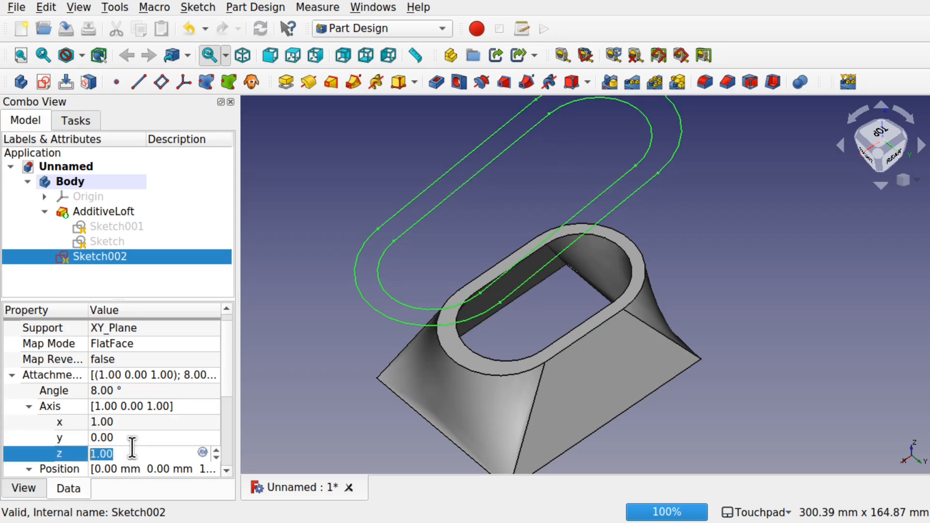
pyautogui.write('0')
# Set the slot sketch's tilt angle to 12°
pyautogui.moveTo(459, 365)
pyautogui.keyDown('shift'); pyautogui.mouseDown()
pyautogui.moveTo(471, 308)
pyautogui.moveTo(573, 304)
pyautogui.moveTo(563, 313)
pyautogui.moveTo(568, 326)
pyautogui.mouseUp(); pyautogui.keyUp('shift')
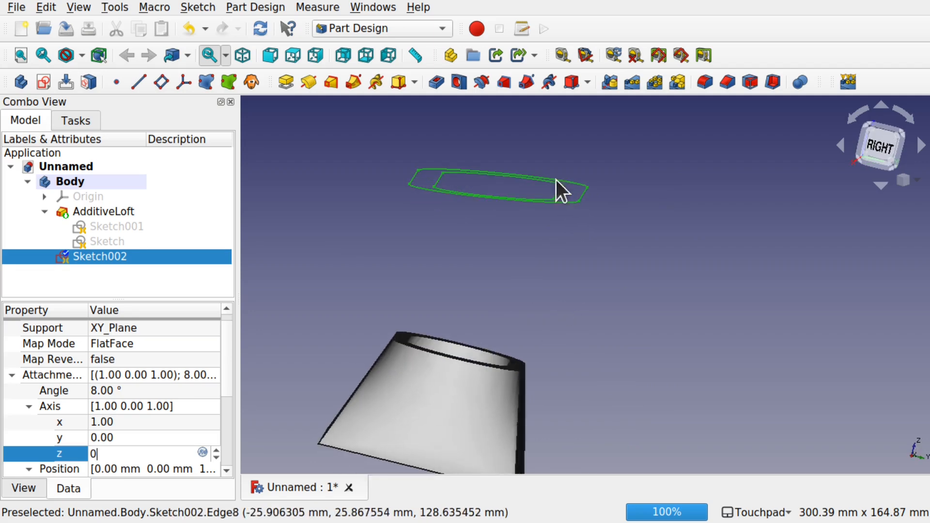
pyautogui.moveTo(516, 165)
pyautogui.keyDown('alt'); pyautogui.mouseDown()
pyautogui.moveTo(501, 231)
pyautogui.moveTo(561, 232)
pyautogui.moveTo(559, 217)
pyautogui.moveTo(476, 285)
pyautogui.mouseUp(); pyautogui.keyUp('alt')
pyautogui.click(173, 391)
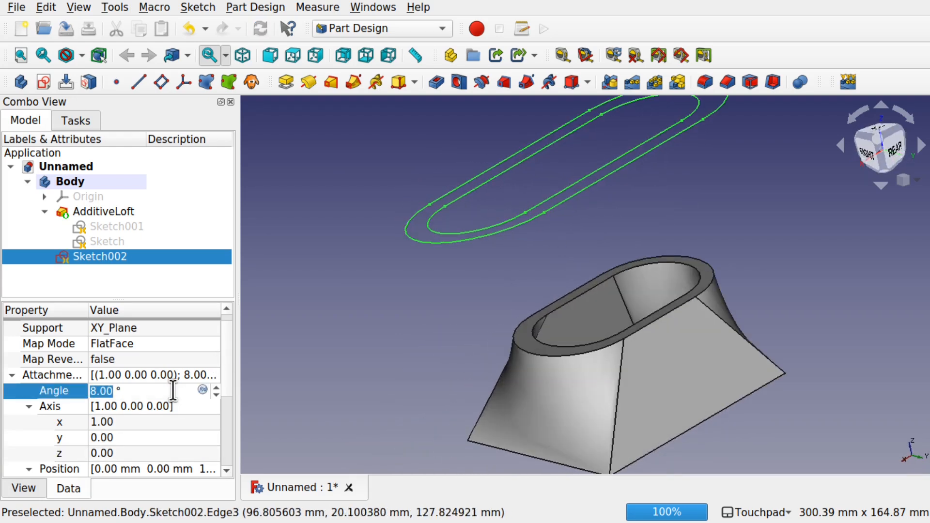
pyautogui.write('12')
pyautogui.press('Return')
# Create an additive loft from the upper ring face of AdditiveLoft, adding the tilted slot sketch as its section
pyautogui.click(403, 350)
pyautogui.moveTo(403, 351)
pyautogui.keyDown('alt'); pyautogui.mouseDown()
pyautogui.moveTo(513, 335)
pyautogui.moveTo(444, 354)
pyautogui.moveTo(451, 389)
pyautogui.moveTo(460, 249)
pyautogui.mouseUp(); pyautogui.keyUp('alt')
pyautogui.scroll(-3, 444, 355)
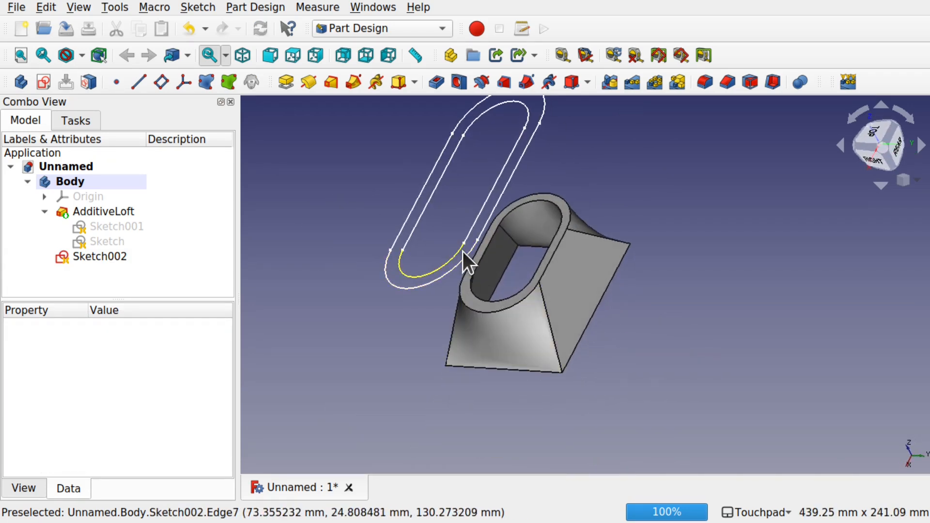
pyautogui.click(477, 307)
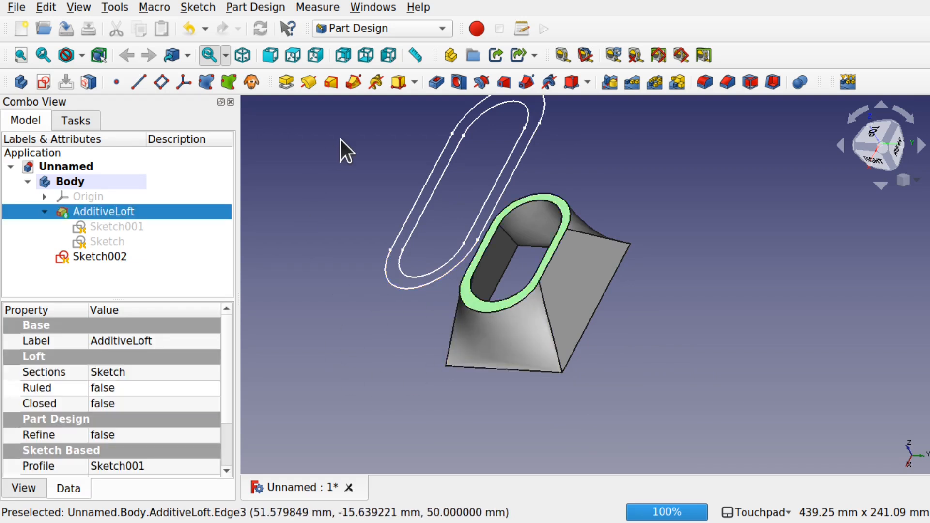
pyautogui.click(330, 84)
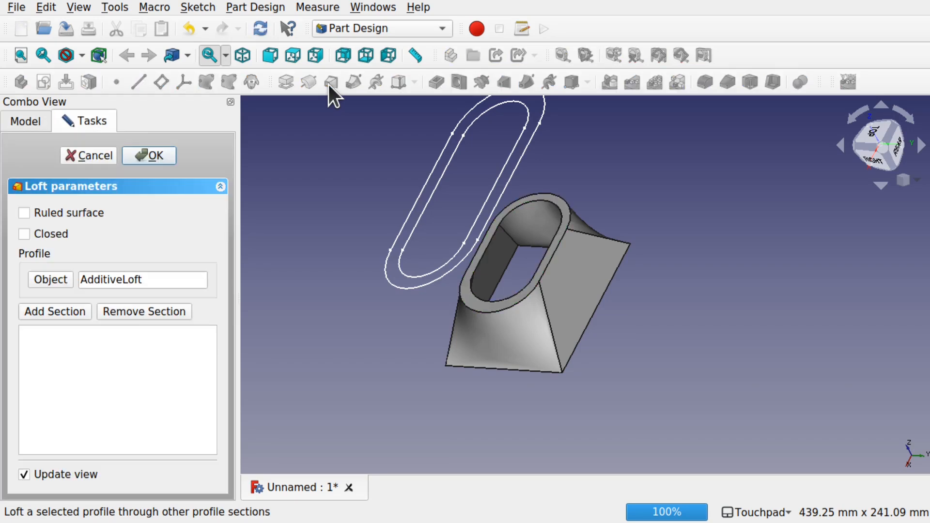
pyautogui.click(59, 311)
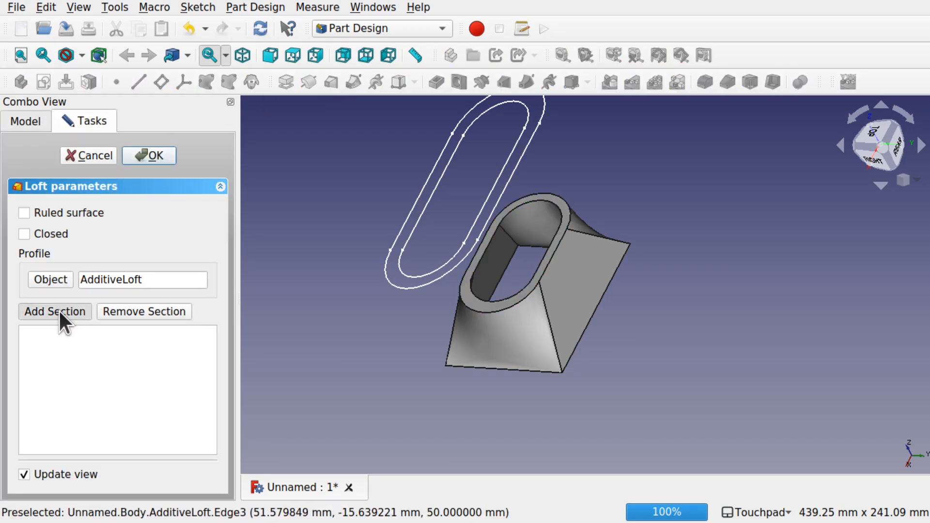
pyautogui.click(460, 260)
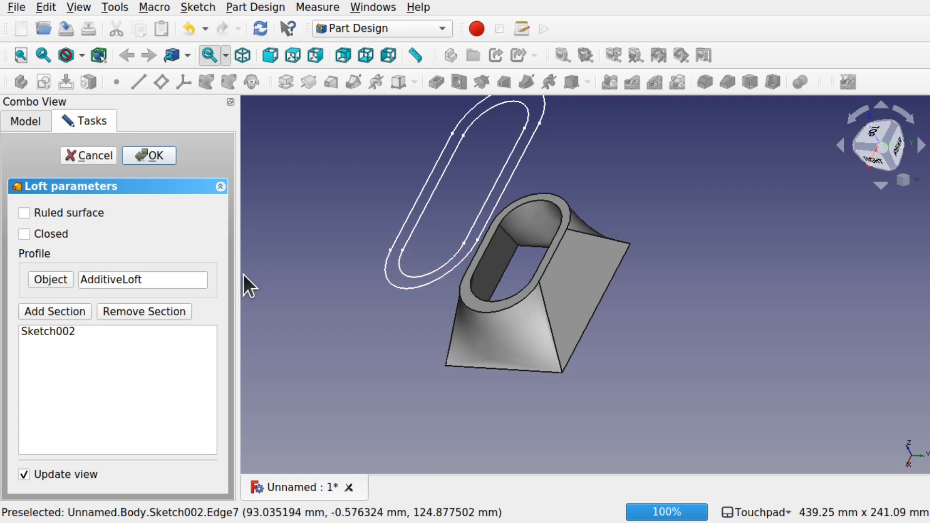
pyautogui.click(147, 154)
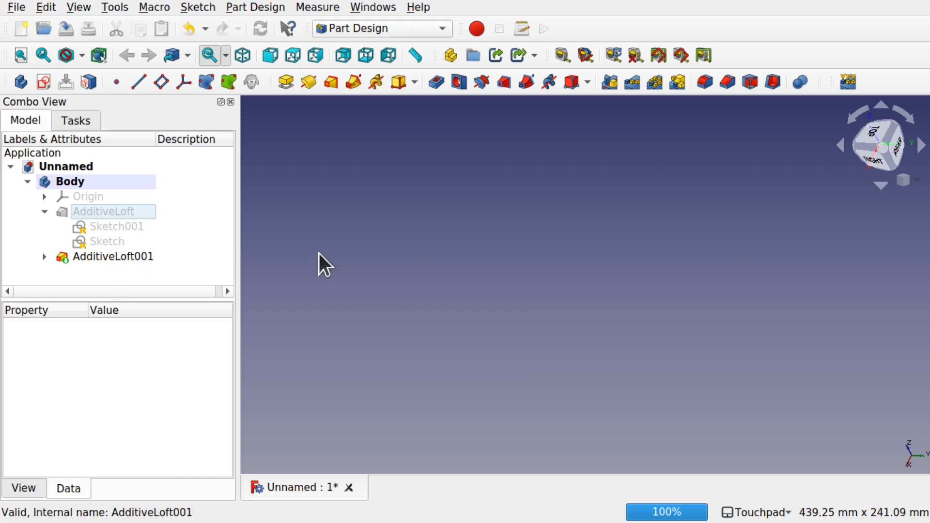
# Reopen the parameters of AdditiveLoft001, accept them again, and check the resulting body from above
pyautogui.doubleClick(85, 250)
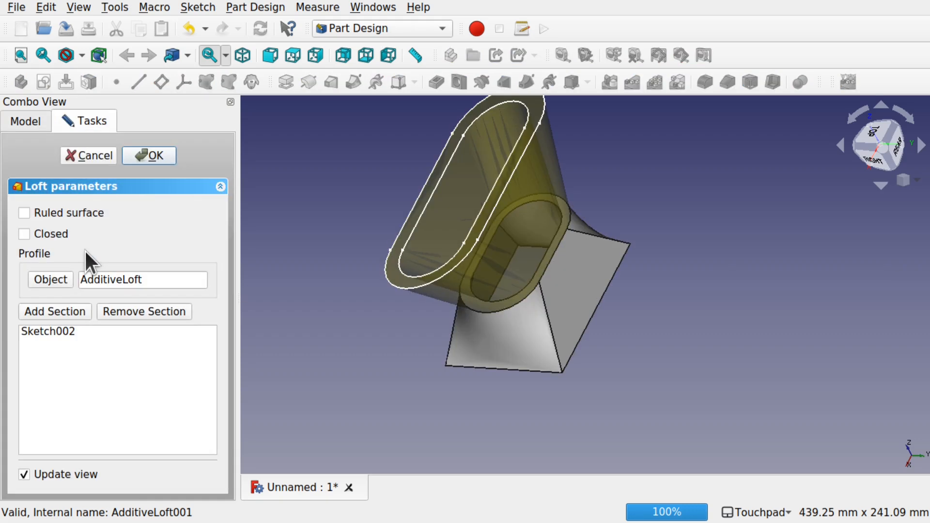
pyautogui.moveTo(523, 265)
pyautogui.keyDown('alt'); pyautogui.mouseDown()
pyautogui.moveTo(592, 211)
pyautogui.moveTo(498, 291)
pyautogui.moveTo(616, 338)
pyautogui.moveTo(501, 295)
pyautogui.moveTo(510, 274)
pyautogui.mouseUp(); pyautogui.keyUp('alt')
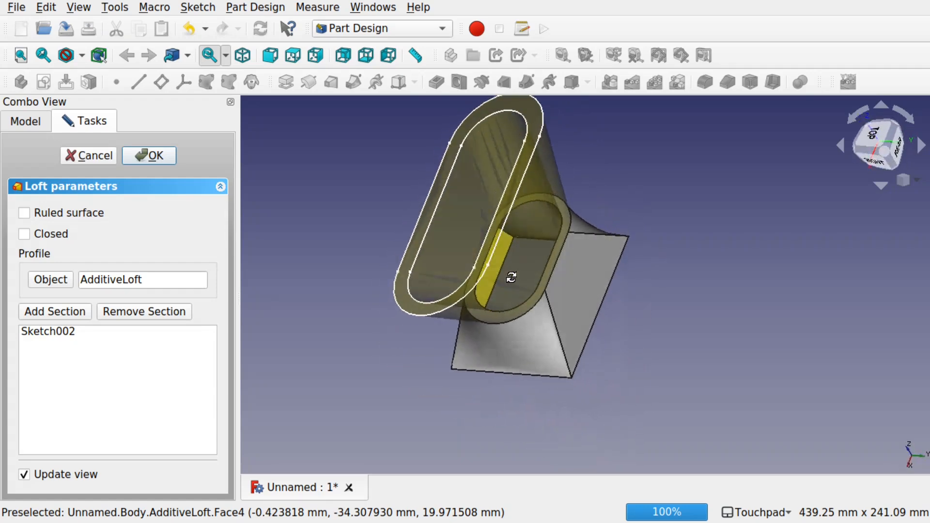
pyautogui.click(167, 154)
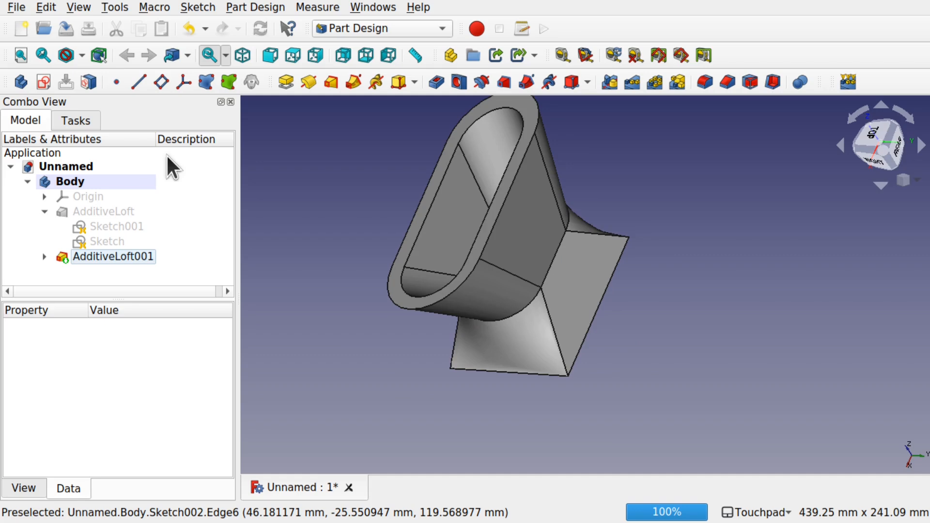
pyautogui.keyDown('alt'); pyautogui.moveTo(406, 209); pyautogui.dragTo(487, 232); pyautogui.keyUp('alt')
pyautogui.keyDown('alt'); pyautogui.moveTo(466, 263); pyautogui.dragTo(528, 299); pyautogui.keyUp('alt')
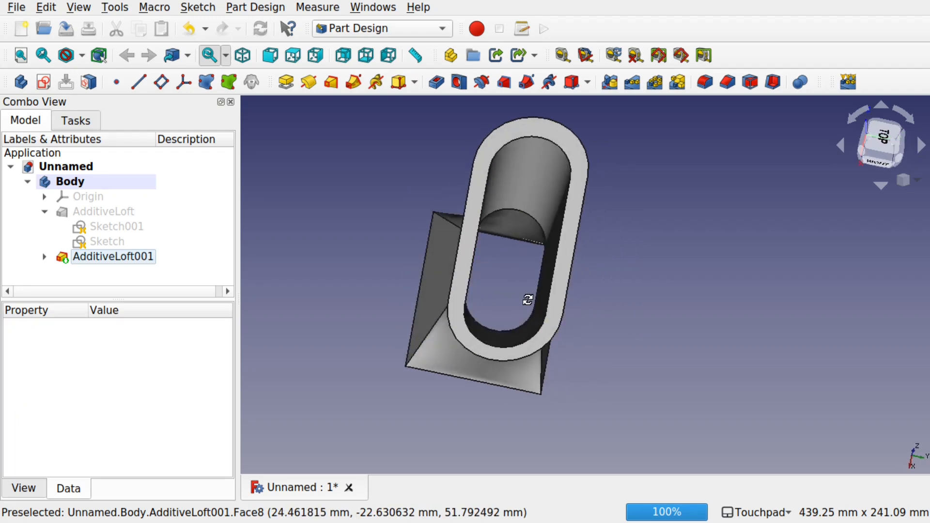
# In Sketch002, lengthen and widen the inner slot until it surrounds the other slot on all sides, and close the sketch
pyautogui.click(44, 257)
pyautogui.doubleClick(97, 273)
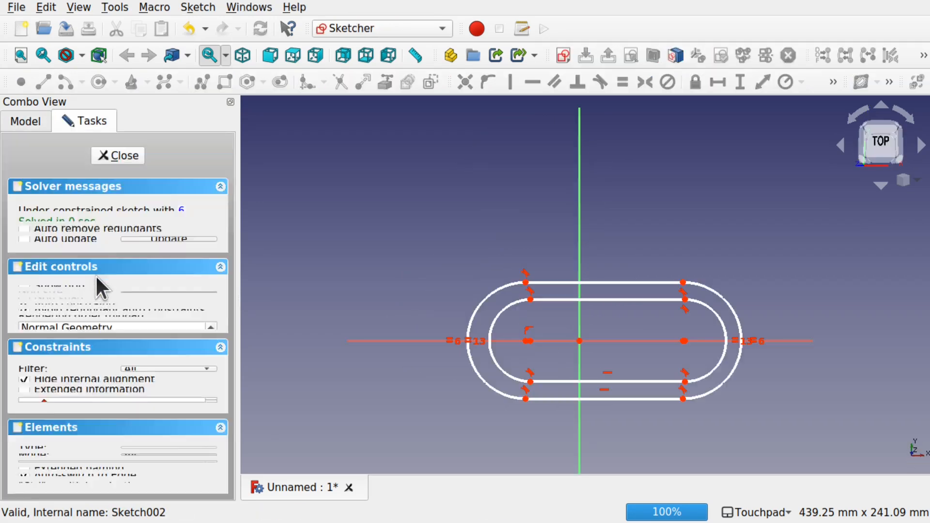
pyautogui.hotkey('ctrl', 'z')
pyautogui.moveTo(530, 339); pyautogui.dragTo(478, 340)
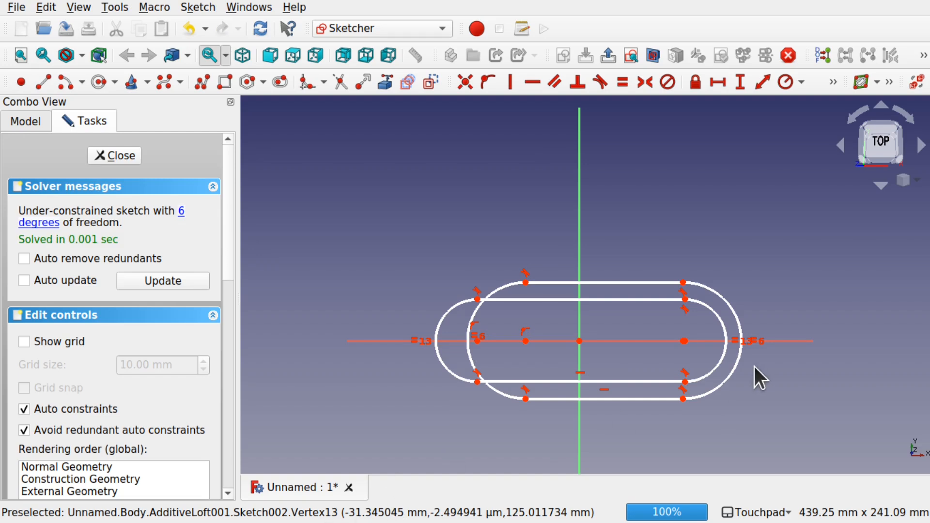
pyautogui.moveTo(688, 339); pyautogui.dragTo(740, 341)
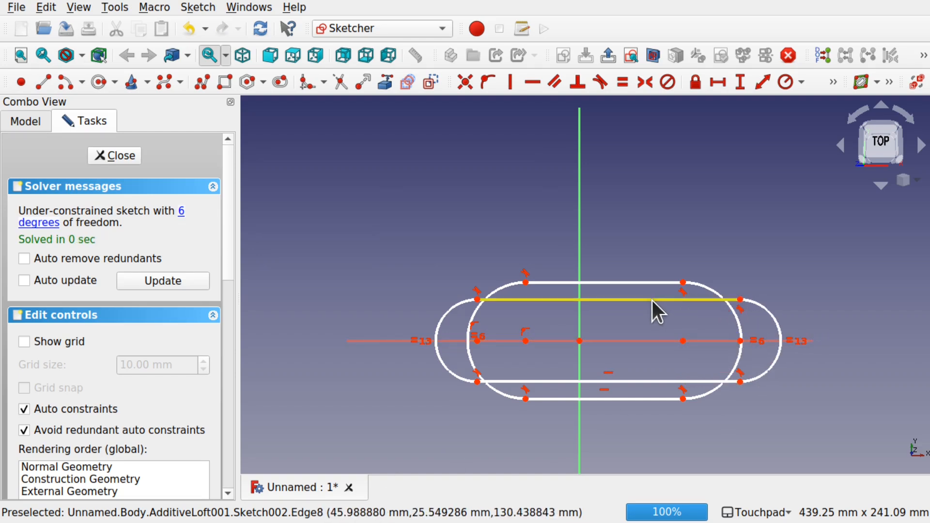
pyautogui.moveTo(656, 293); pyautogui.dragTo(653, 268)
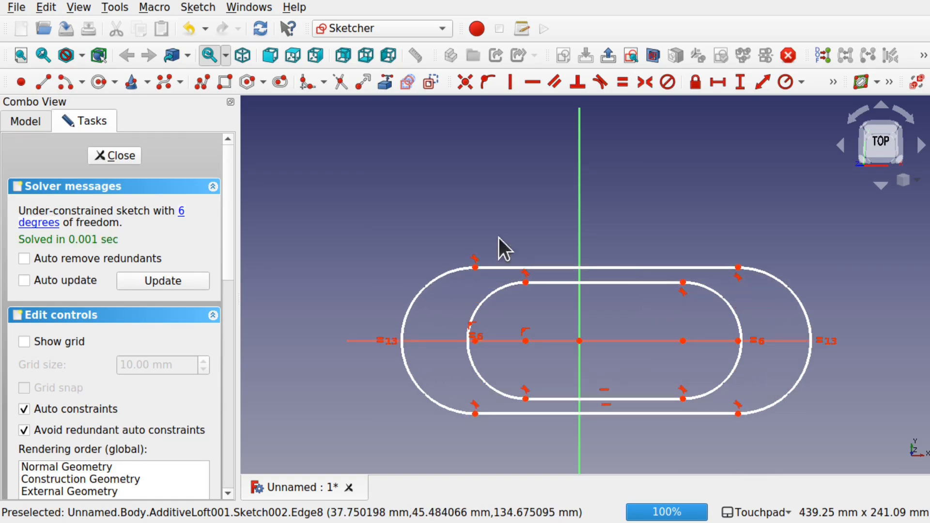
pyautogui.click(119, 156)
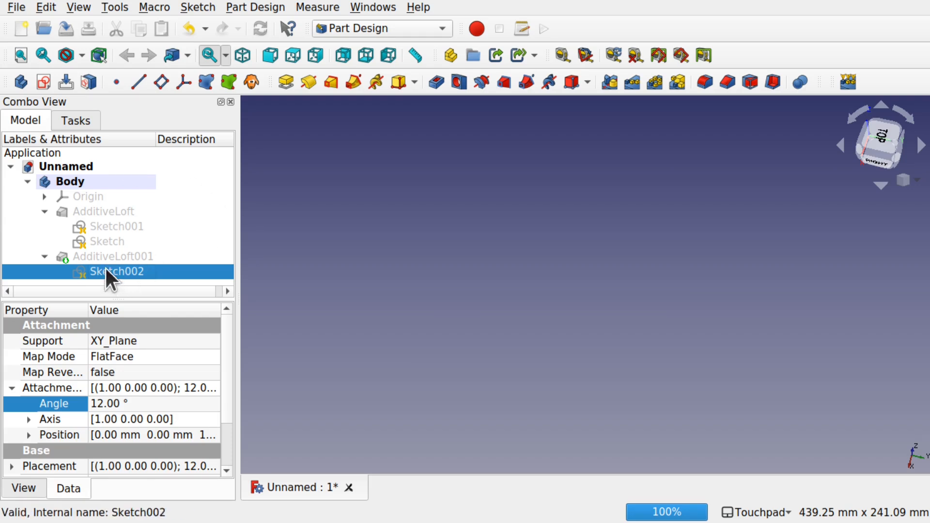
# Show AdditiveLoft001 and examine the flared upper section and its inner and outer edges from the rear and above
pyautogui.click(113, 253)
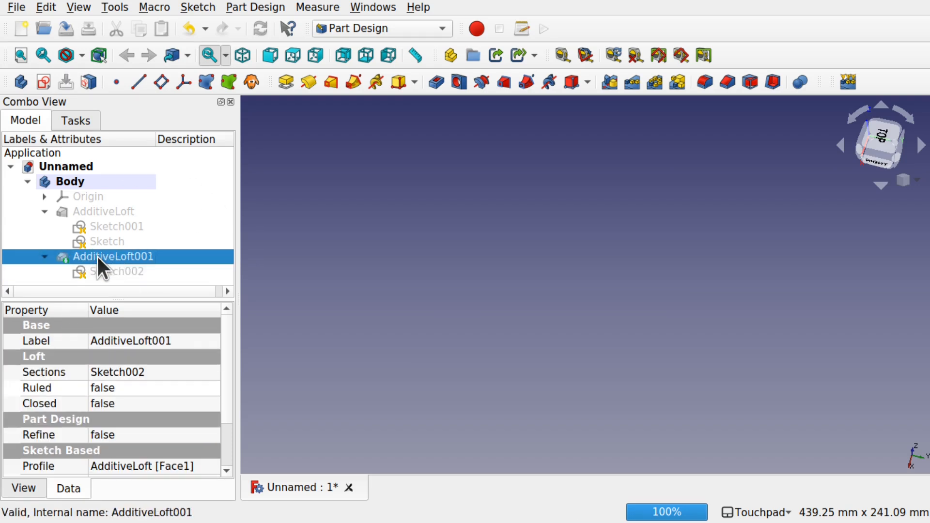
pyautogui.press('space')
pyautogui.moveTo(639, 329); pyautogui.dragTo(450, 269, button='middle')
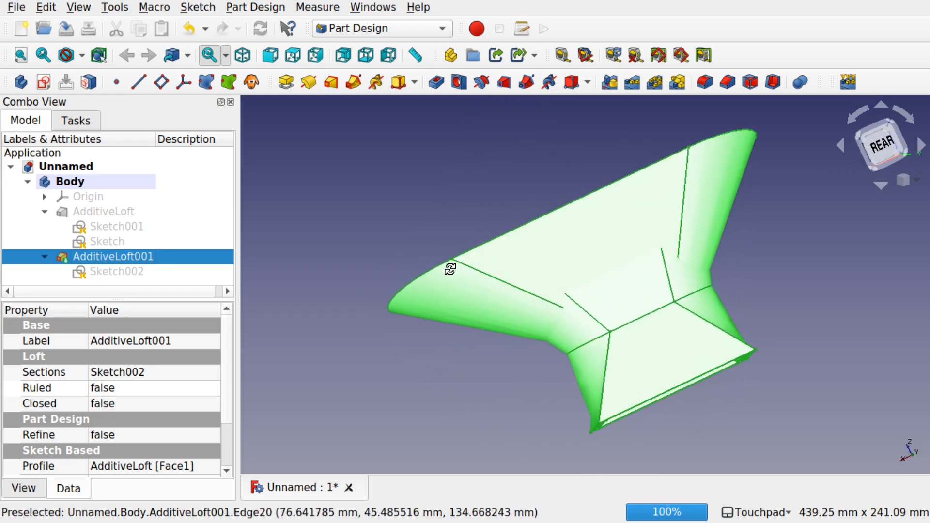
pyautogui.moveTo(594, 276); pyautogui.dragTo(556, 214, button='middle')
pyautogui.moveTo(641, 305); pyautogui.dragTo(641, 378, button='middle')
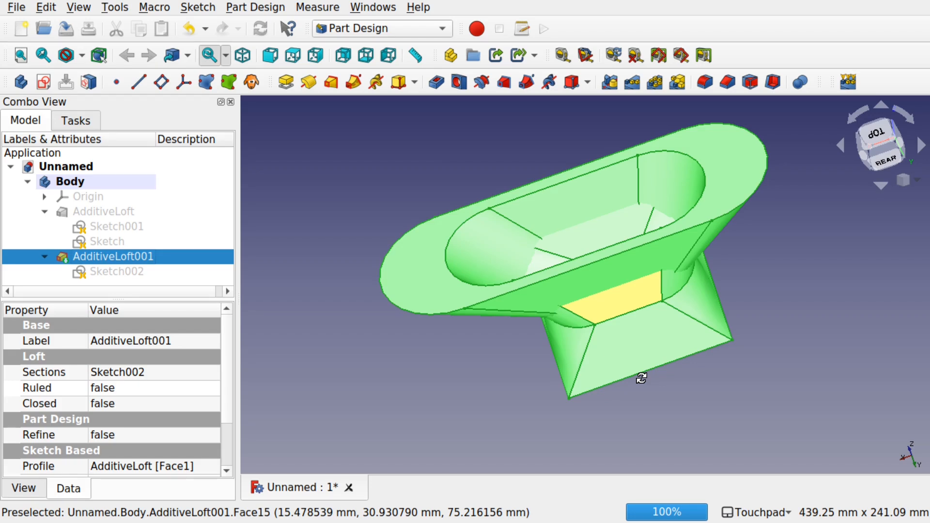
pyautogui.click(641, 378)
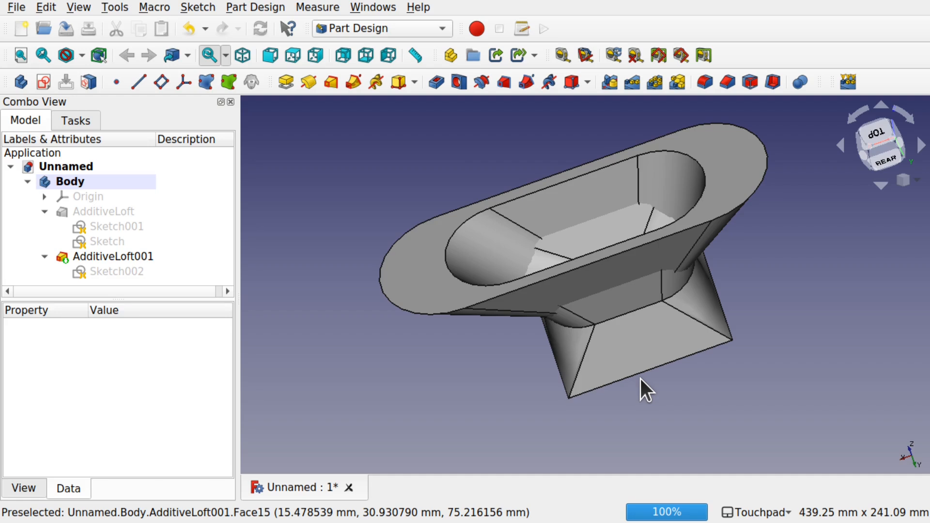
pyautogui.click(447, 210)
pyautogui.click(516, 197)
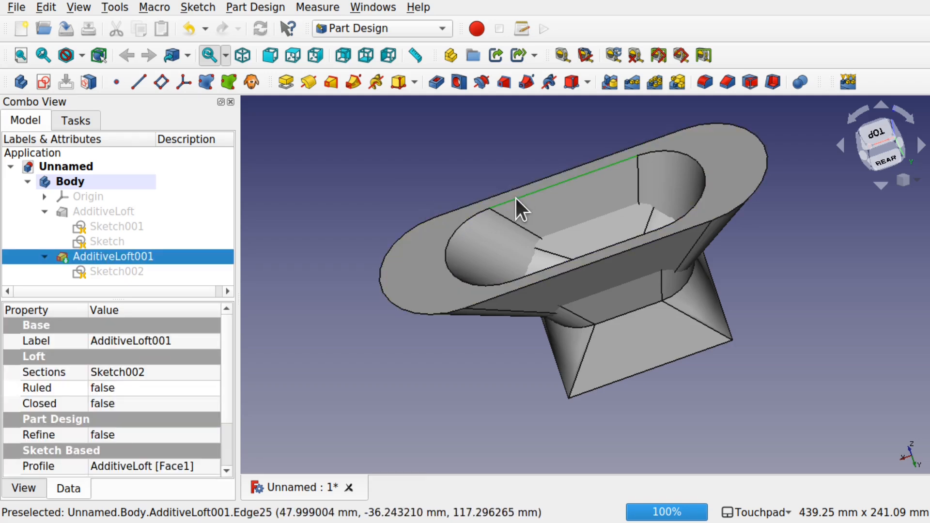
pyautogui.click(739, 299)
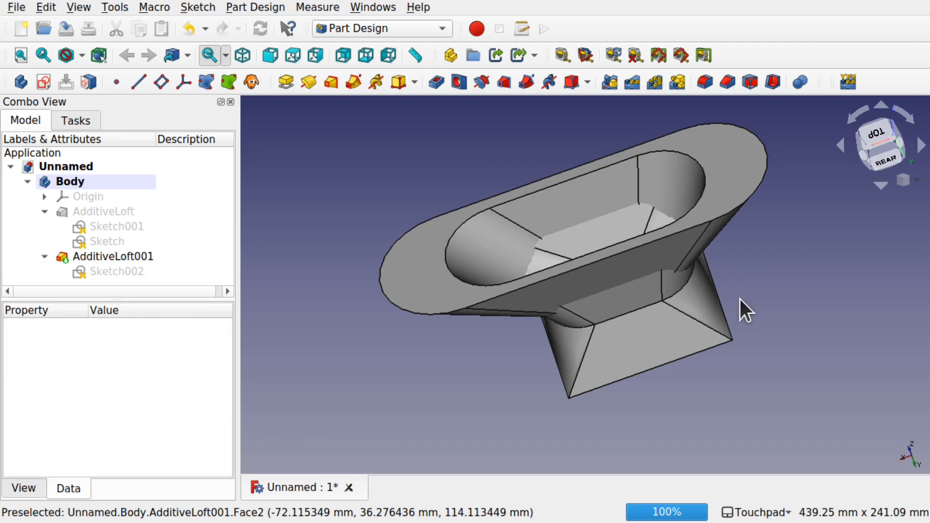
# Hide AdditiveLoft001 and show the base AdditiveLoft in its place
pyautogui.click(628, 266)
pyautogui.press('space')
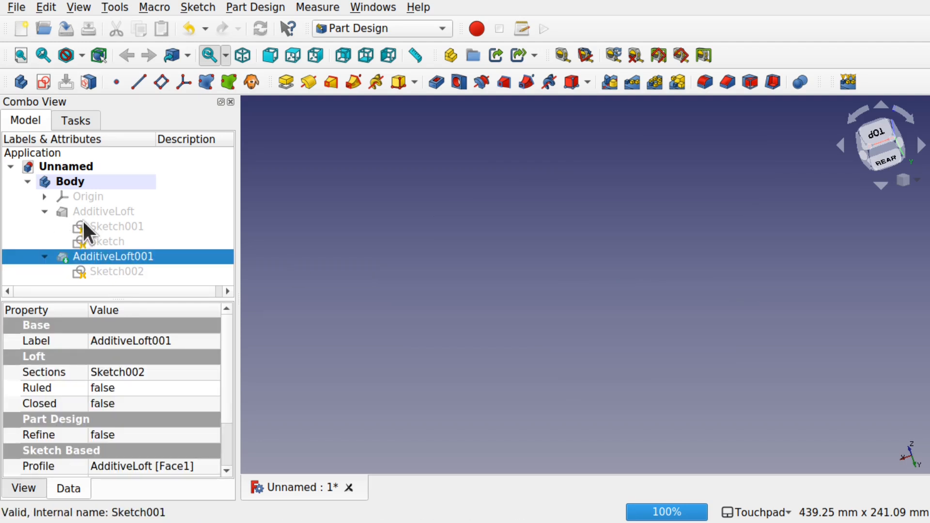
pyautogui.click(95, 211)
pyautogui.press('space')
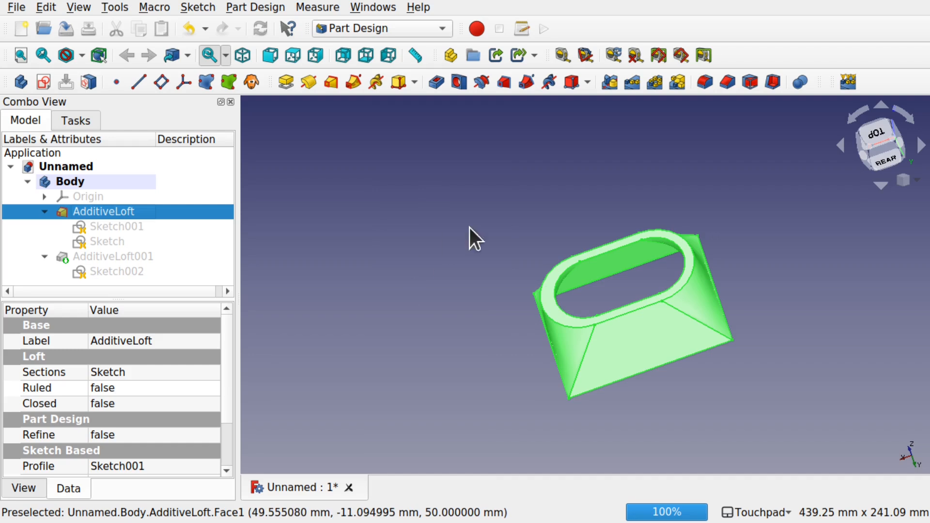
pyautogui.click(504, 241)
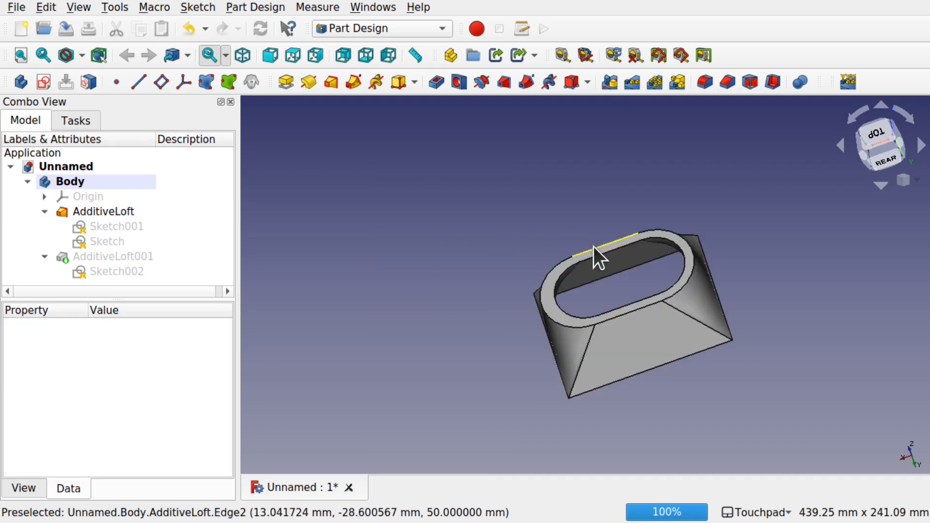
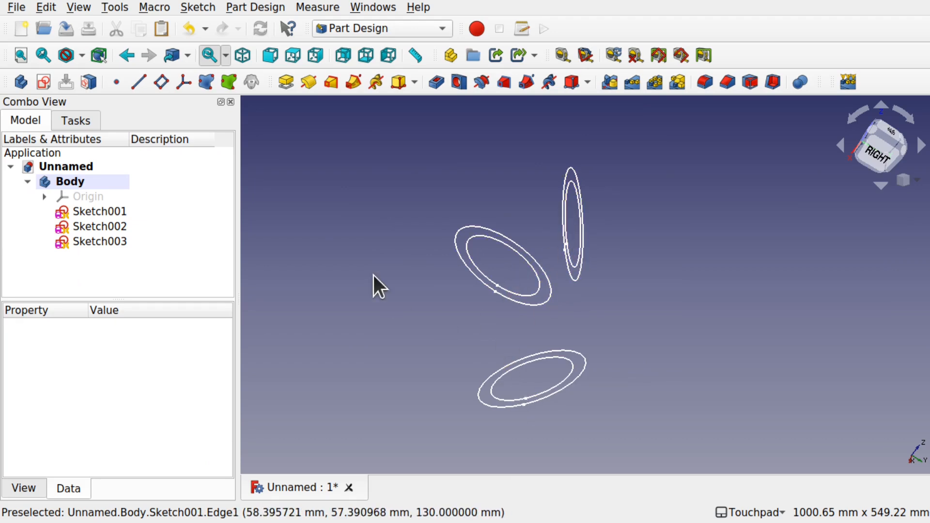
# Open Sketch001, examine its two concentric circles relative to the other ring sketches, and close it
pyautogui.click(91, 209)
pyautogui.doubleClick(91, 210)
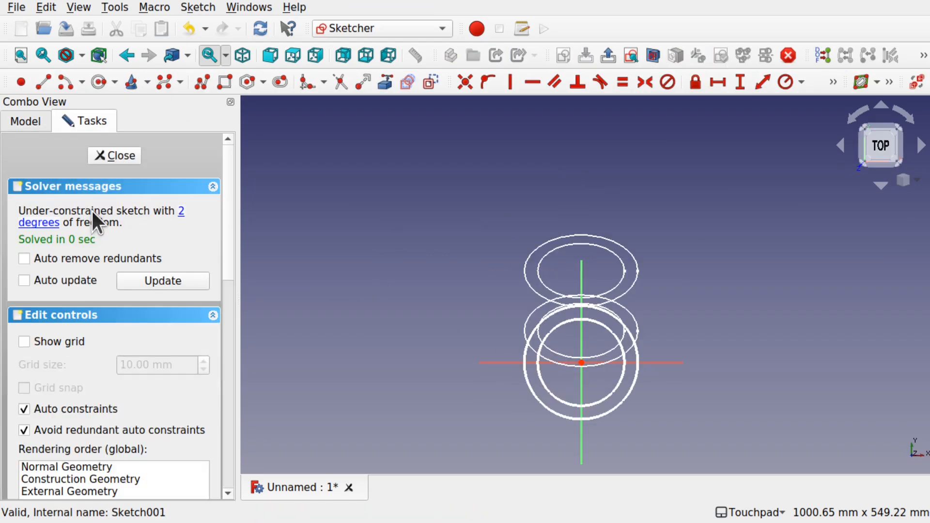
pyautogui.moveTo(616, 356)
pyautogui.keyDown('alt'); pyautogui.mouseDown()
pyautogui.moveTo(602, 309)
pyautogui.moveTo(627, 237)
pyautogui.moveTo(596, 388)
pyautogui.moveTo(592, 342)
pyautogui.moveTo(587, 357)
pyautogui.moveTo(592, 402)
pyautogui.moveTo(604, 324)
pyautogui.moveTo(627, 326)
pyautogui.moveTo(638, 248)
pyautogui.moveTo(615, 315)
pyautogui.moveTo(573, 380)
pyautogui.moveTo(654, 307)
pyautogui.moveTo(644, 291)
pyautogui.moveTo(628, 323)
pyautogui.mouseUp(); pyautogui.keyUp('alt')
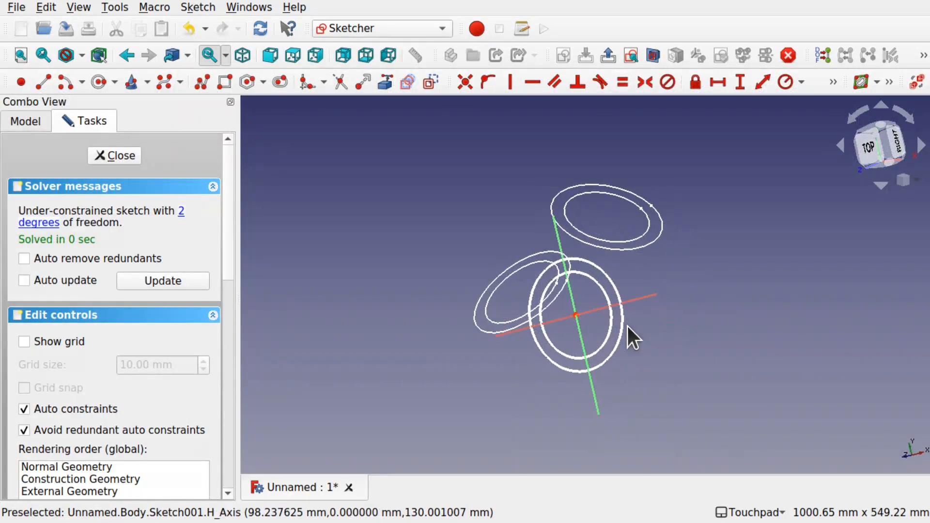
pyautogui.click(617, 341)
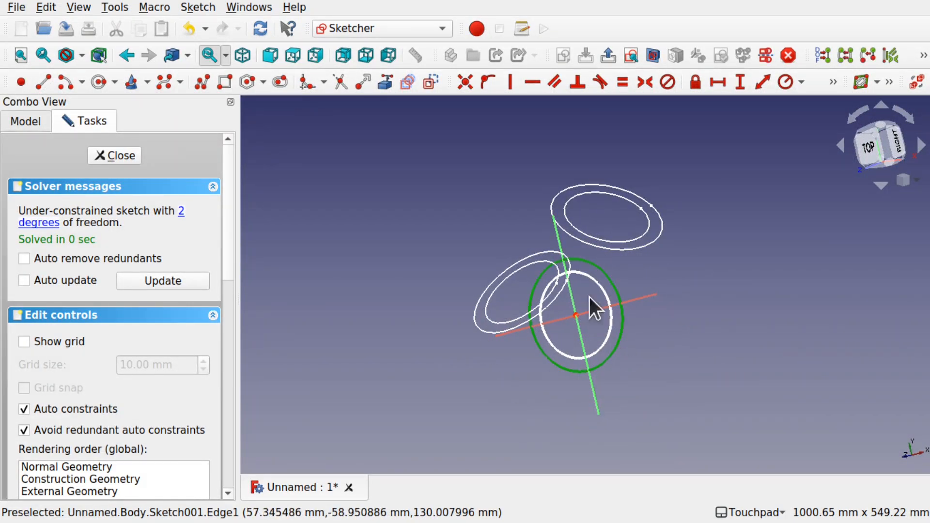
pyautogui.click(606, 335)
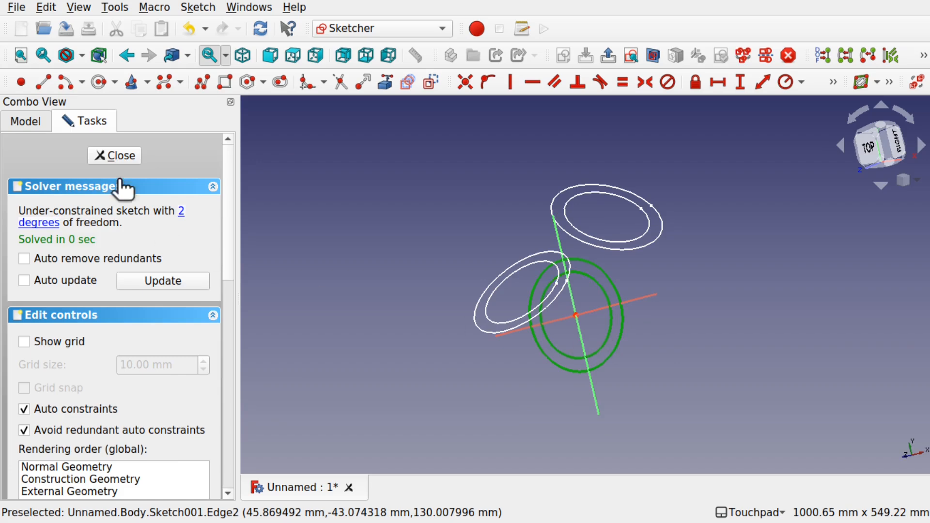
pyautogui.click(115, 156)
# Enlarge the outer and inner circles of Sketch002 into a much wider, thin ring, and close the sketch
pyautogui.click(109, 226)
pyautogui.doubleClick(109, 225)
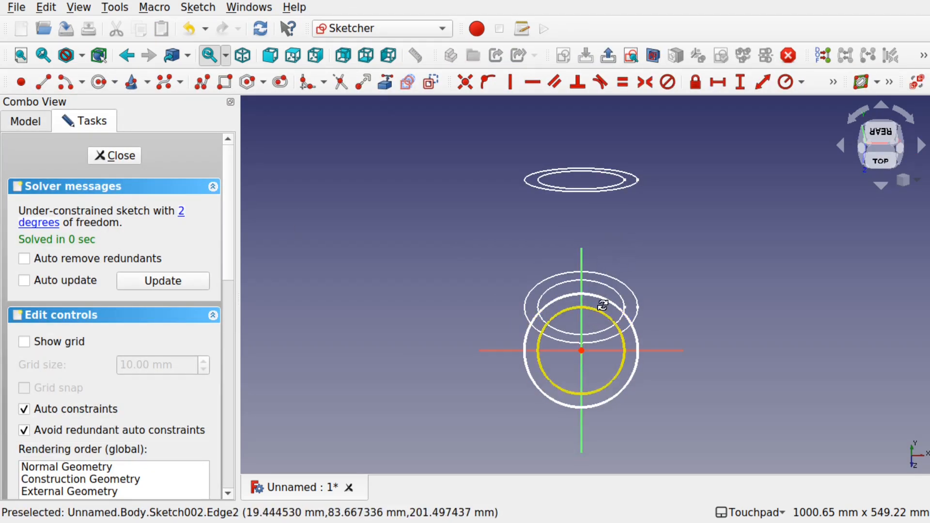
pyautogui.moveTo(643, 350); pyautogui.dragTo(679, 333)
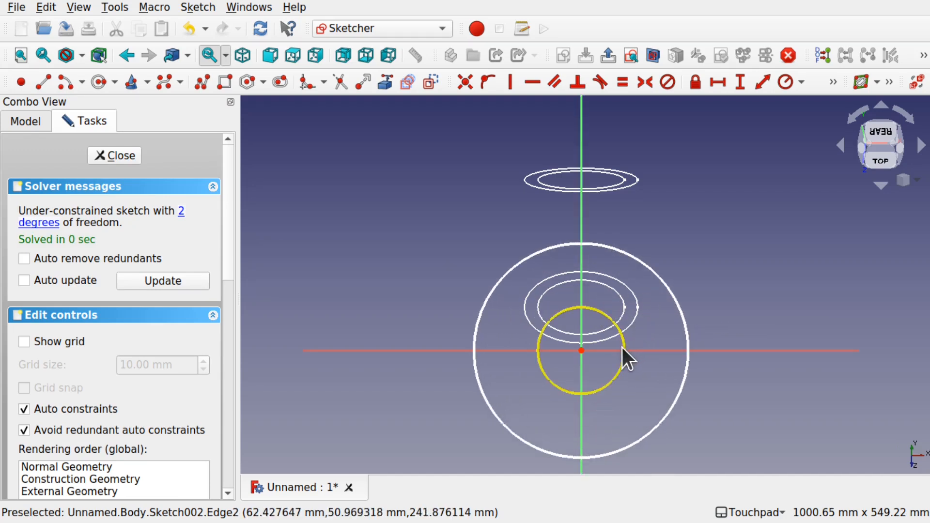
pyautogui.moveTo(623, 345); pyautogui.dragTo(673, 332)
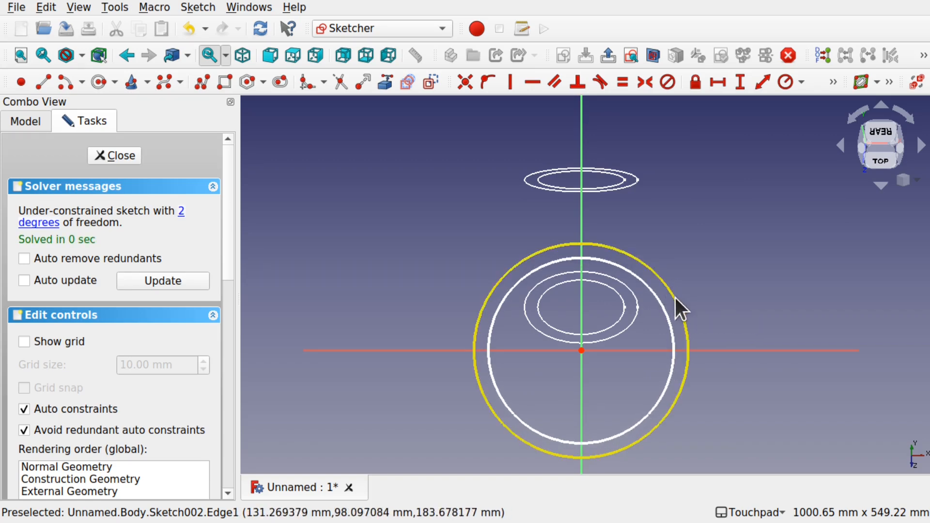
pyautogui.click(113, 156)
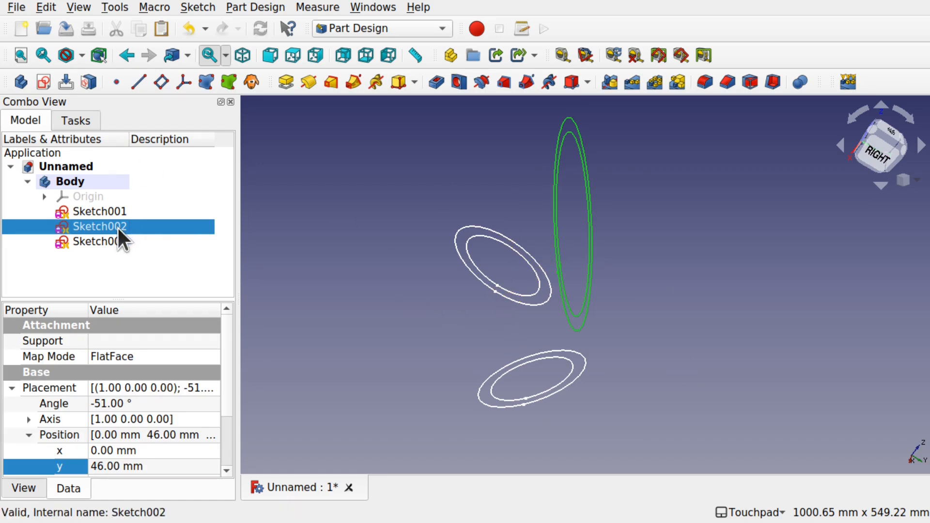
# Create an additive loft with Sketch002 as the profile and Sketch001 and Sketch003 as its sections
pyautogui.click(328, 83)
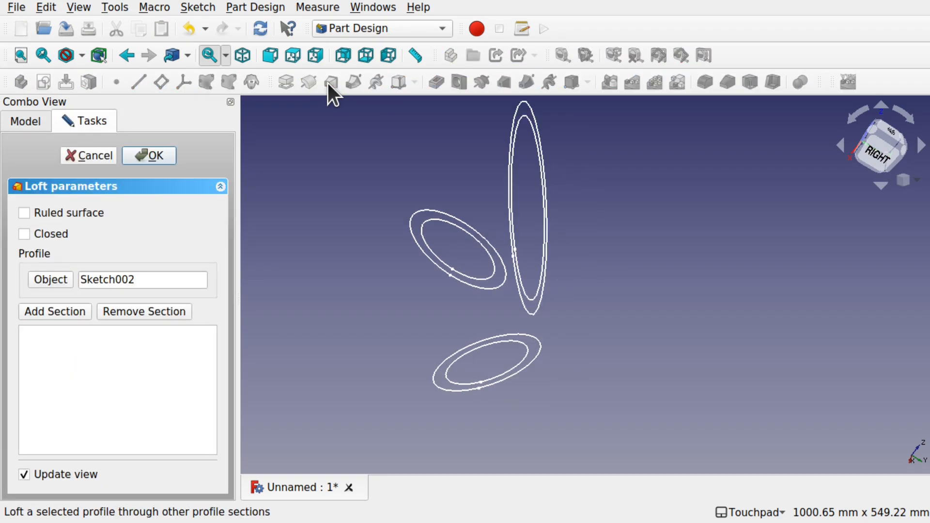
pyautogui.click(472, 279)
pyautogui.click(471, 279)
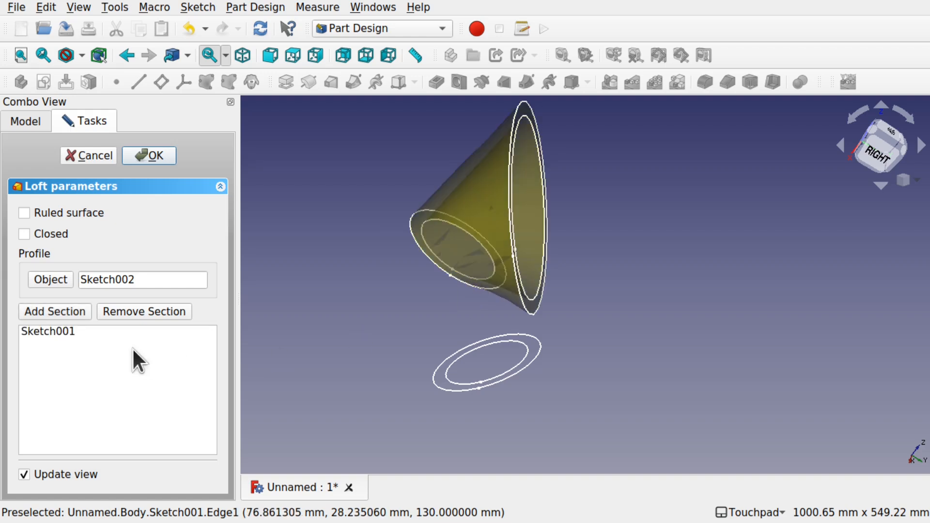
pyautogui.click(64, 312)
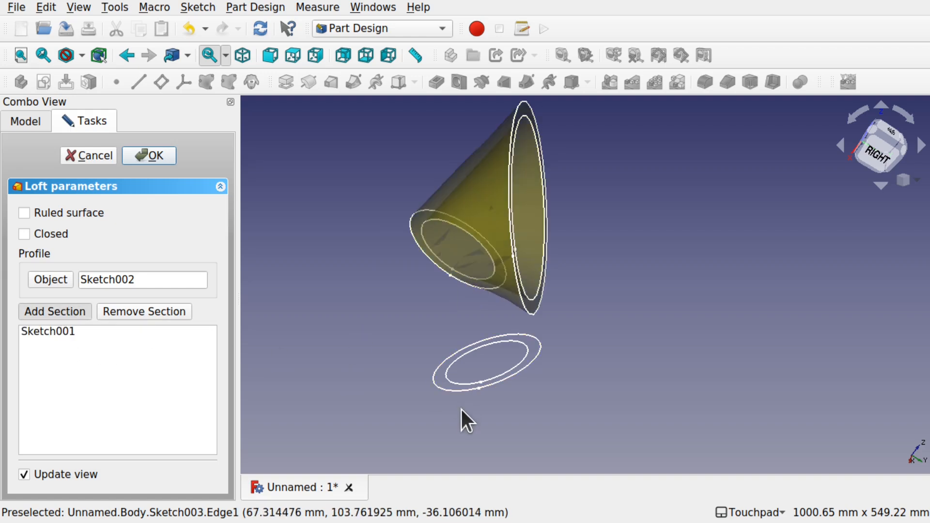
pyautogui.click(473, 387)
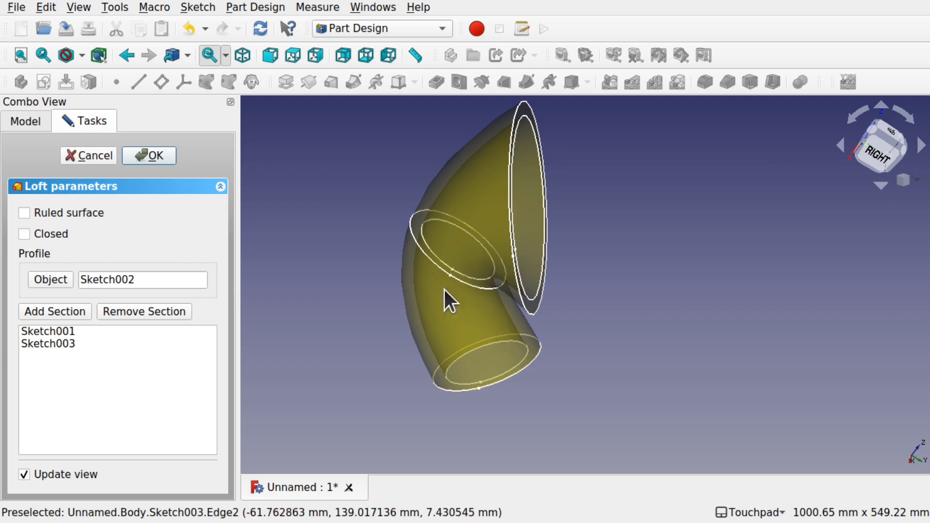
pyautogui.click(146, 154)
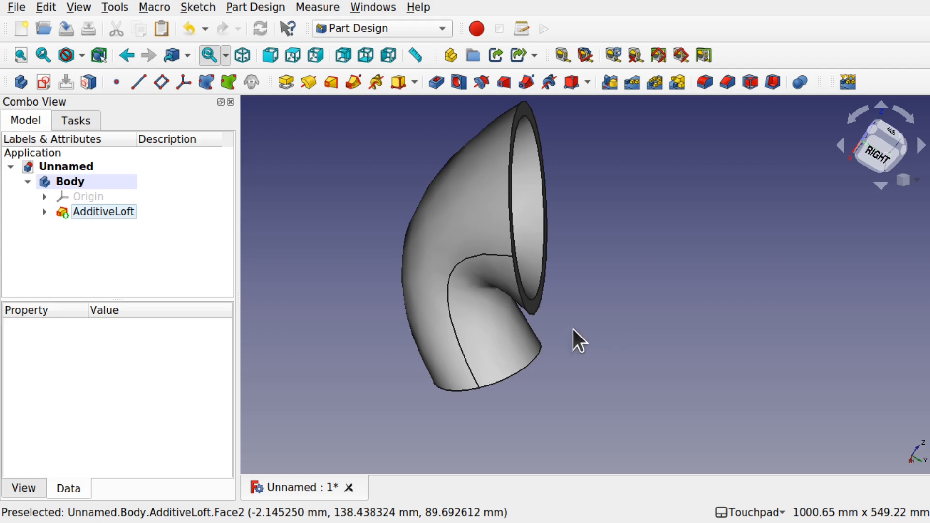
# Open Sketch003 under AdditiveLoft, examine its two concentric circles, and close it
pyautogui.click(44, 212)
pyautogui.doubleClick(101, 257)
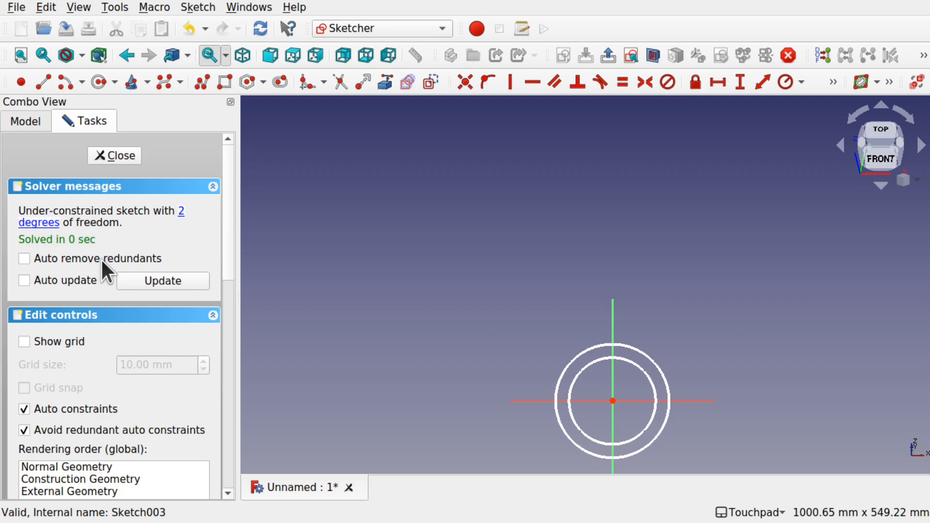
pyautogui.moveTo(686, 401)
pyautogui.keyDown('shift'); pyautogui.mouseDown(button='middle')
pyautogui.moveTo(629, 312)
pyautogui.moveTo(606, 298)
pyautogui.mouseUp(button='middle'); pyautogui.keyUp('shift')
pyautogui.click(120, 156)
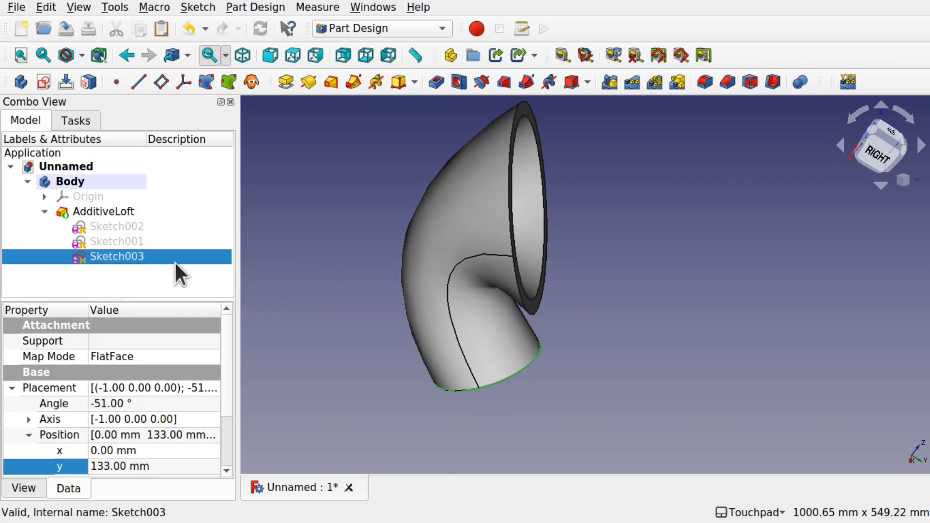
# Reduce both circles of Sketch002 to narrow the wide end of the lofted pipe, and close the sketch
pyautogui.doubleClick(119, 226)
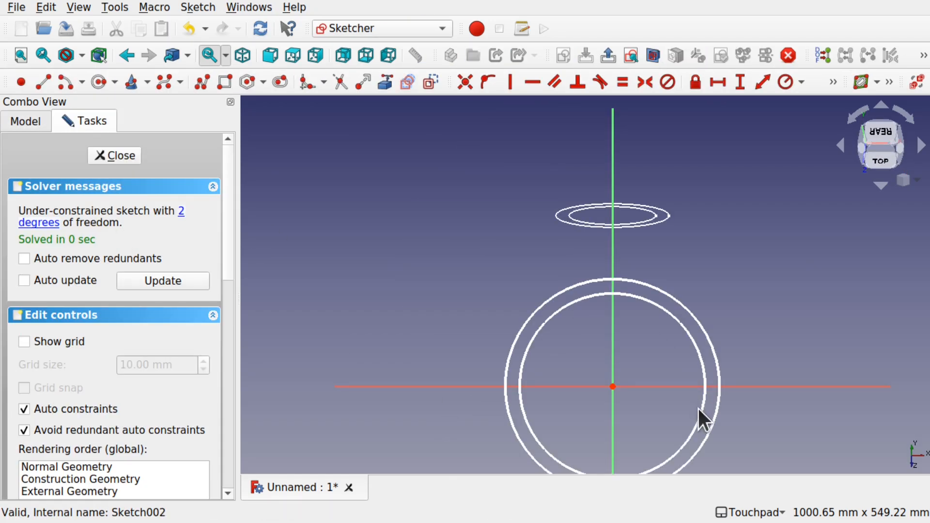
pyautogui.moveTo(708, 411); pyautogui.dragTo(697, 393)
pyautogui.click(116, 155)
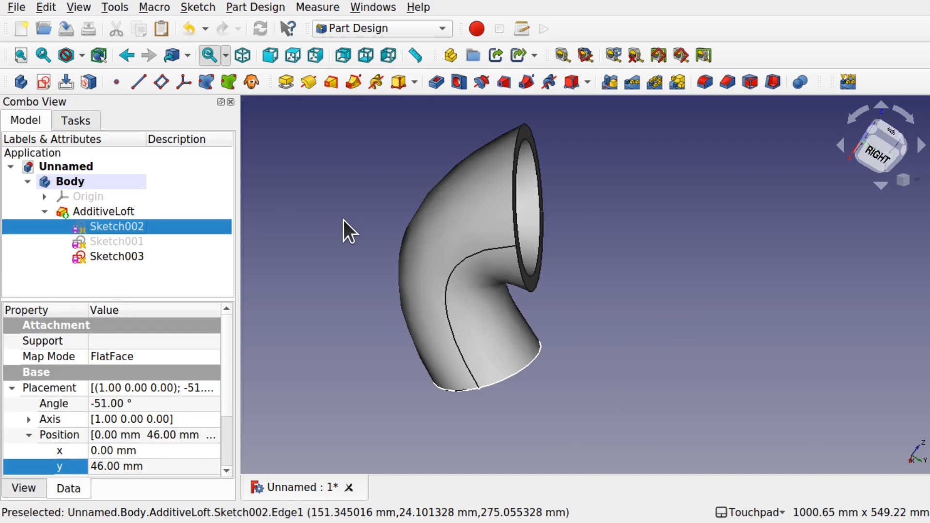
# Open Sketch003 for editing and delete both of its concentric circles
pyautogui.click(116, 256)
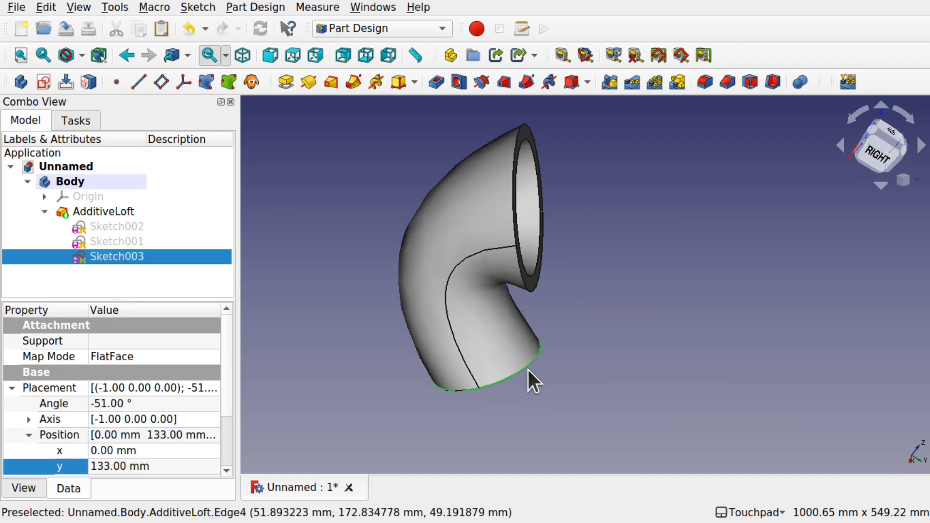
pyautogui.doubleClick(119, 256)
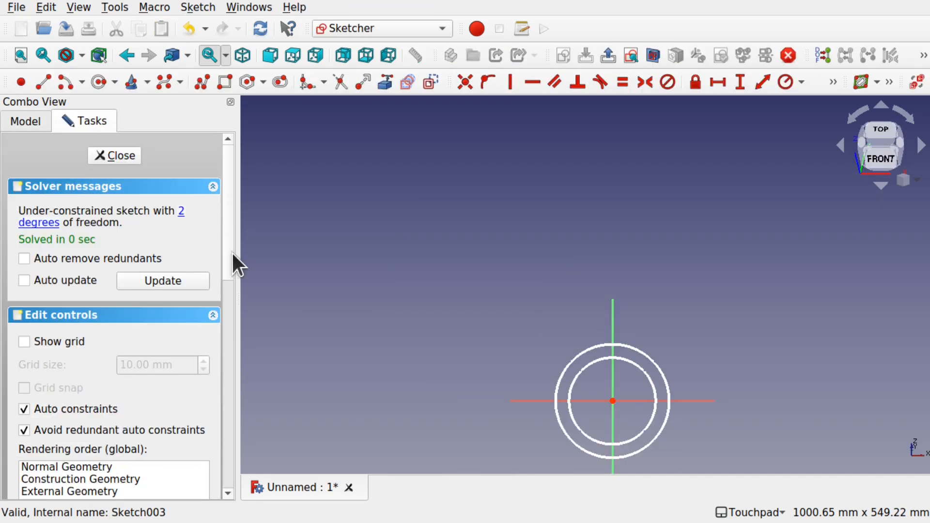
pyautogui.moveTo(709, 393)
pyautogui.keyDown('shift'); pyautogui.mouseDown(button='middle')
pyautogui.moveTo(641, 298)
pyautogui.moveTo(654, 302)
pyautogui.mouseUp(button='middle'); pyautogui.keyUp('shift')
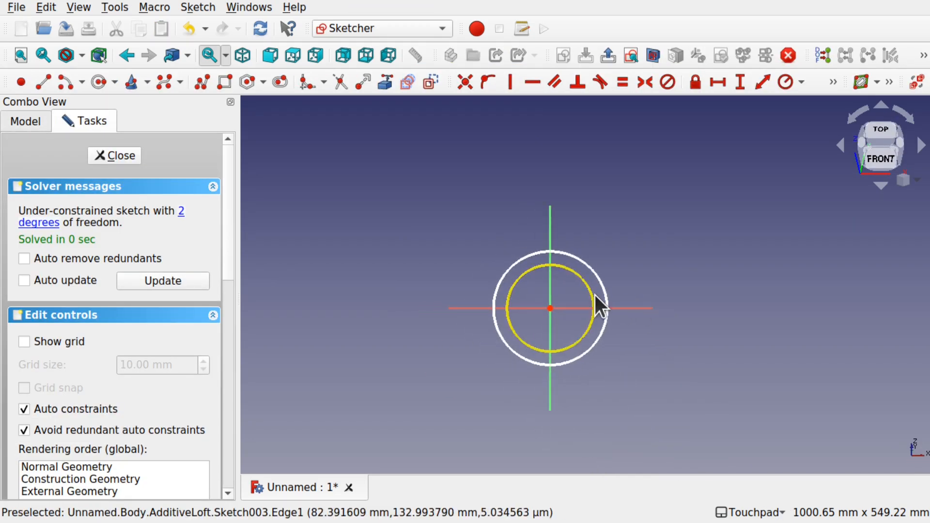
pyautogui.click(593, 294)
pyautogui.press('Delete')
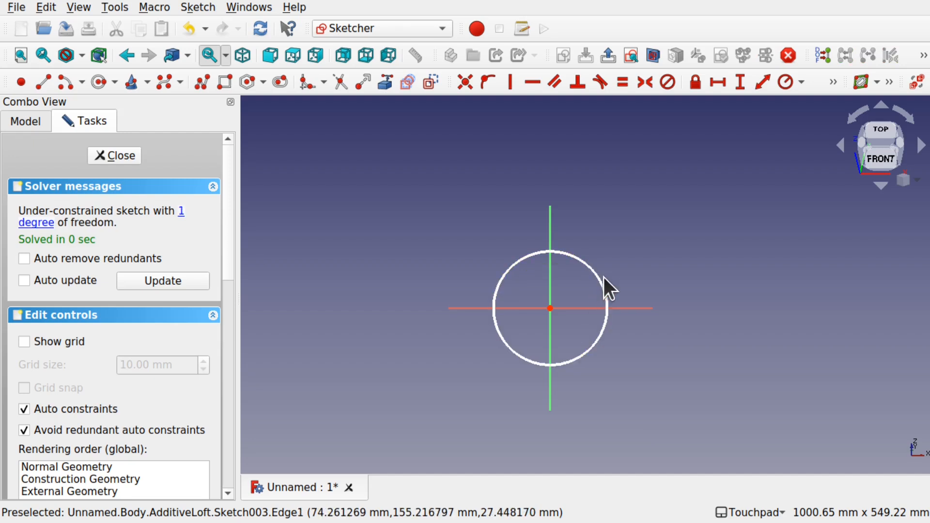
pyautogui.click(601, 286)
pyautogui.press('Delete')
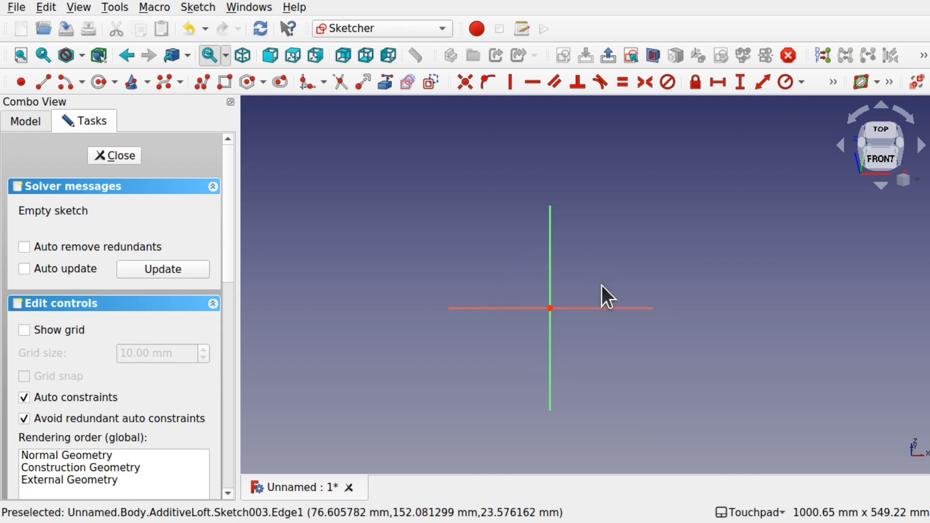
# Draw a rectangle about 155 x 136 mm around the origin of Sketch003 with a smaller rectangle inside it, and close the sketch
pyautogui.click(224, 83)
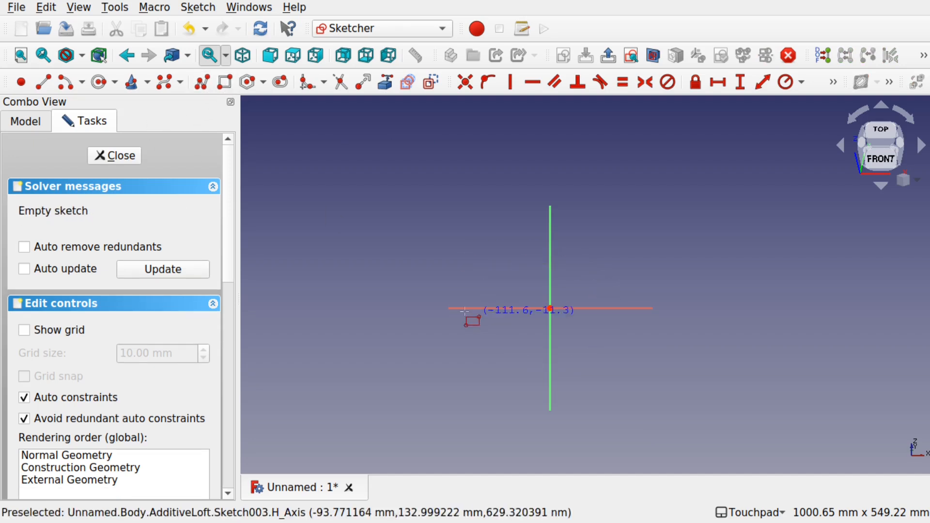
pyautogui.click(495, 260)
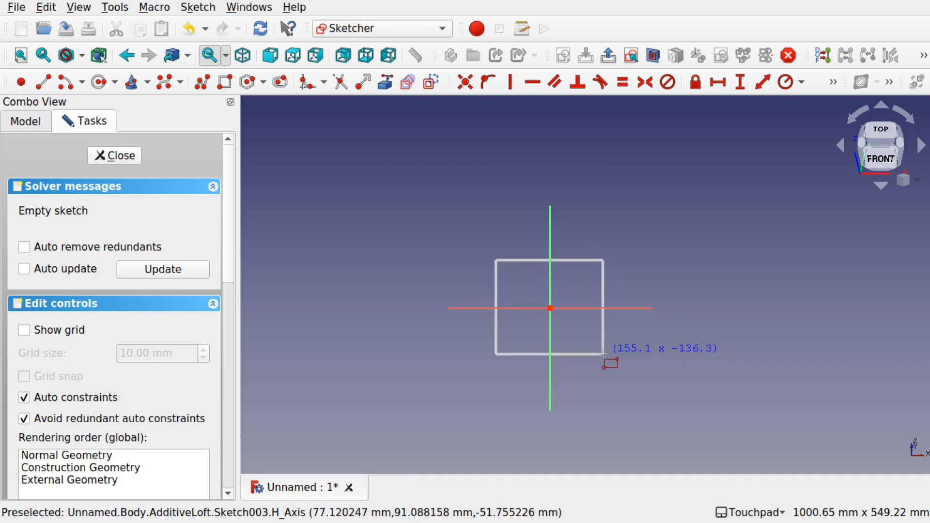
pyautogui.click(603, 354)
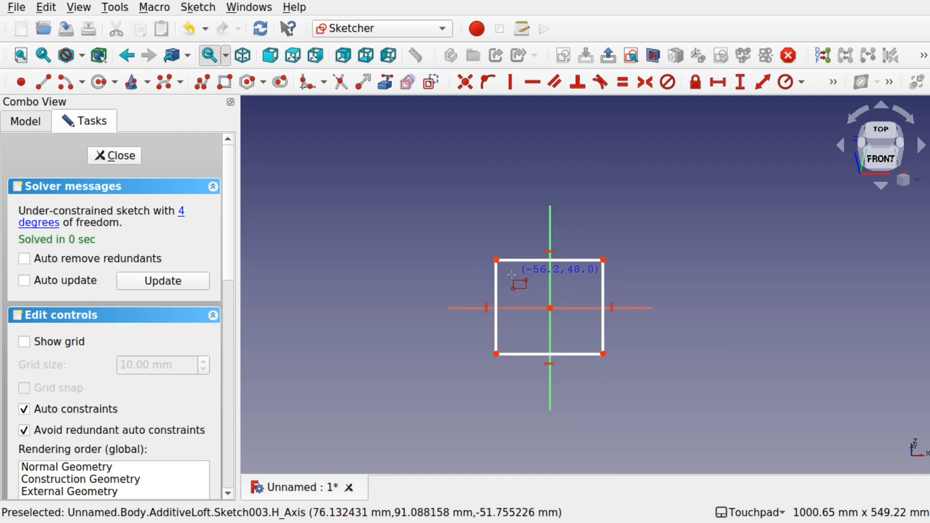
pyautogui.click(511, 274)
pyautogui.click(586, 337)
pyautogui.click(104, 158)
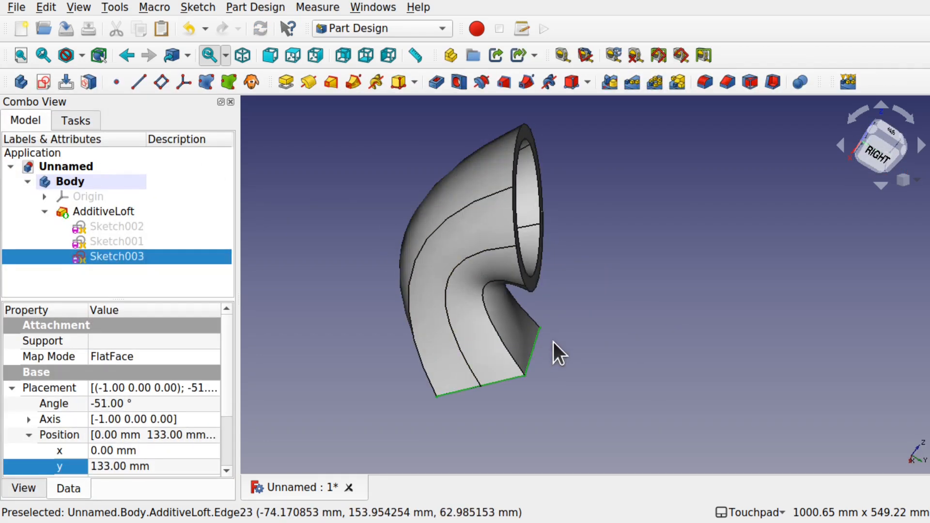
# Examine the lofted pipe from several sides, including its round opening and its rectangular end
pyautogui.moveTo(475, 309)
pyautogui.keyDown('alt'); pyautogui.mouseDown()
pyautogui.moveTo(569, 325)
pyautogui.moveTo(716, 274)
pyautogui.moveTo(452, 287)
pyautogui.moveTo(489, 310)
pyautogui.mouseUp(); pyautogui.keyUp('alt')
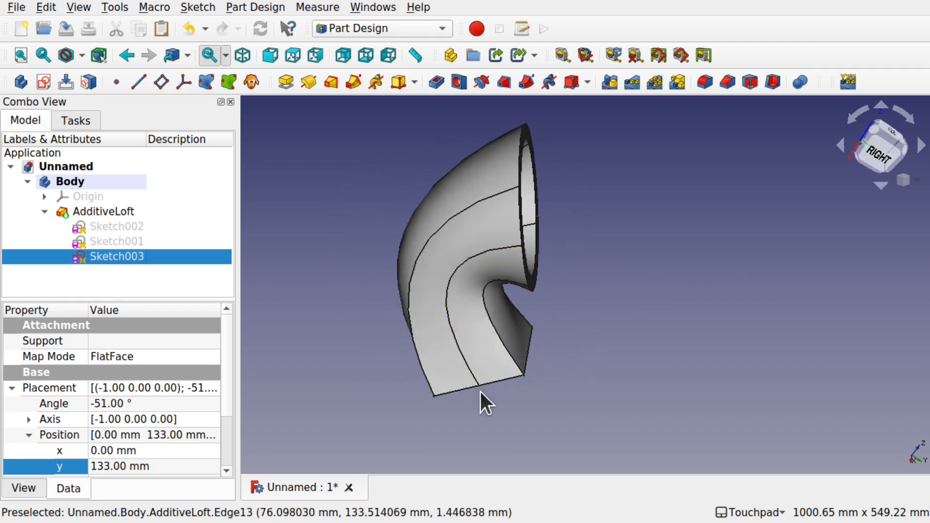
pyautogui.keyDown('alt'); pyautogui.moveTo(591, 232); pyautogui.dragTo(440, 276); pyautogui.keyUp('alt')
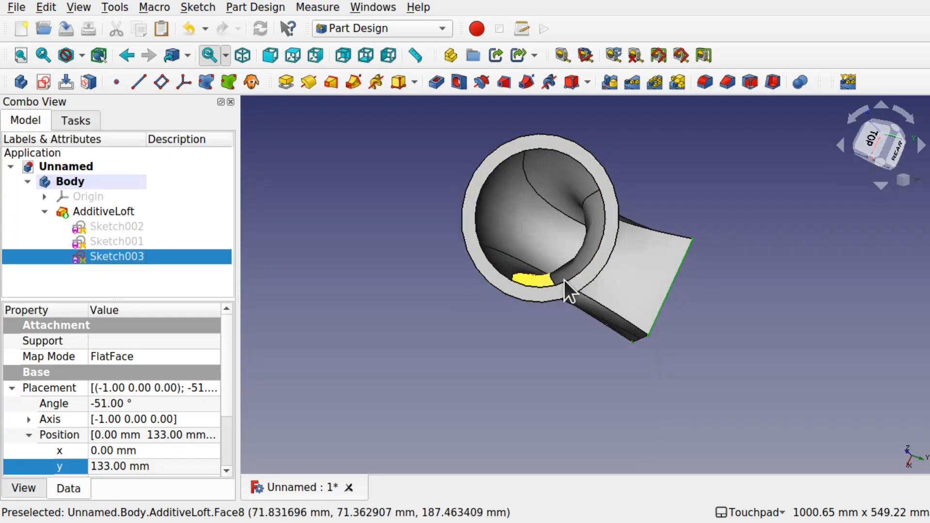
pyautogui.keyDown('alt'); pyautogui.moveTo(550, 288); pyautogui.dragTo(635, 257); pyautogui.keyUp('alt')
pyautogui.keyDown('alt'); pyautogui.moveTo(612, 369); pyautogui.dragTo(611, 348); pyautogui.keyUp('alt')
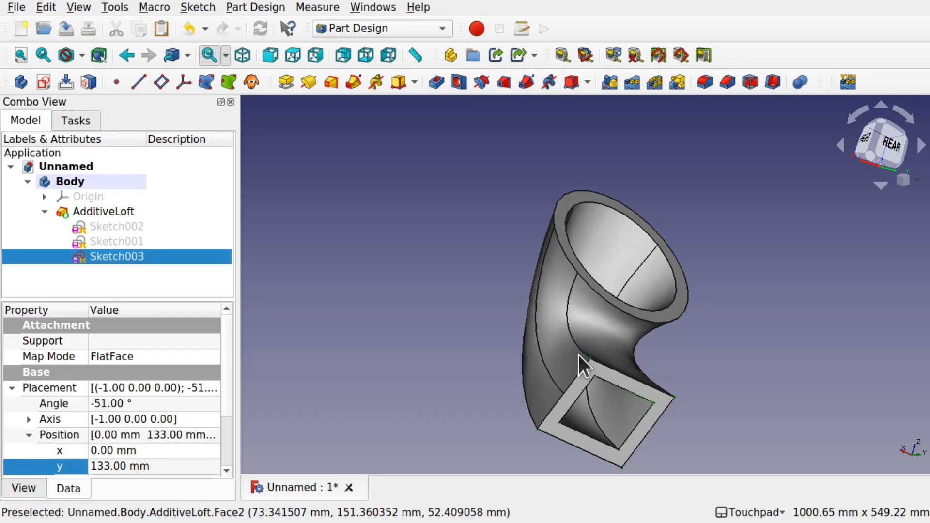
pyautogui.keyDown('alt'); pyautogui.moveTo(672, 324); pyautogui.dragTo(591, 310); pyautogui.keyUp('alt')
pyautogui.moveTo(565, 234)
pyautogui.keyDown('alt'); pyautogui.mouseDown()
pyautogui.moveTo(523, 235)
pyautogui.moveTo(560, 240)
pyautogui.mouseUp(); pyautogui.keyUp('alt')
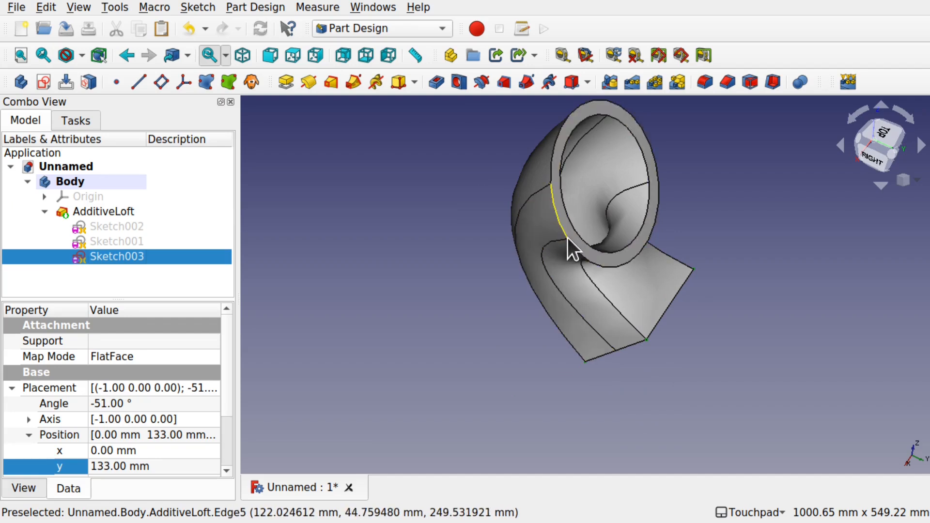
# Make Sketch001 visible and open Sketch002 for editing
pyautogui.click(106, 225)
pyautogui.click(119, 239)
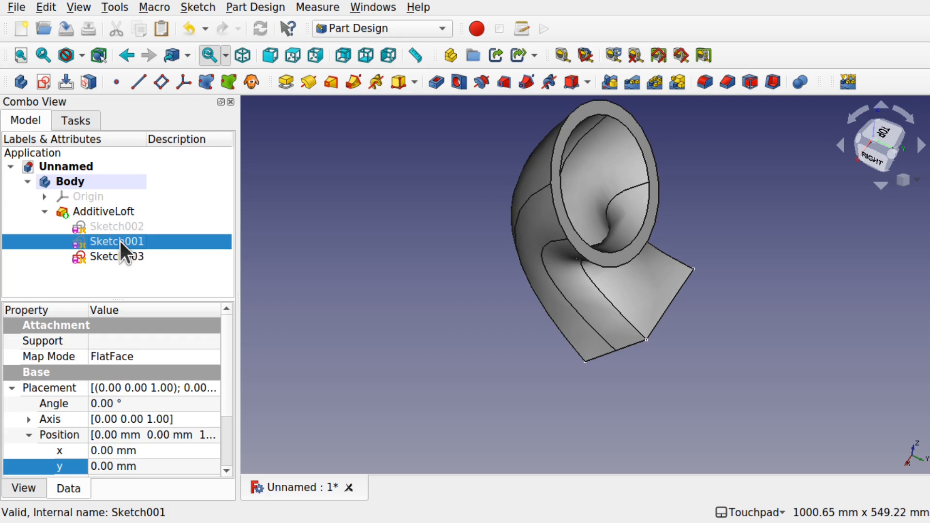
pyautogui.click(118, 255)
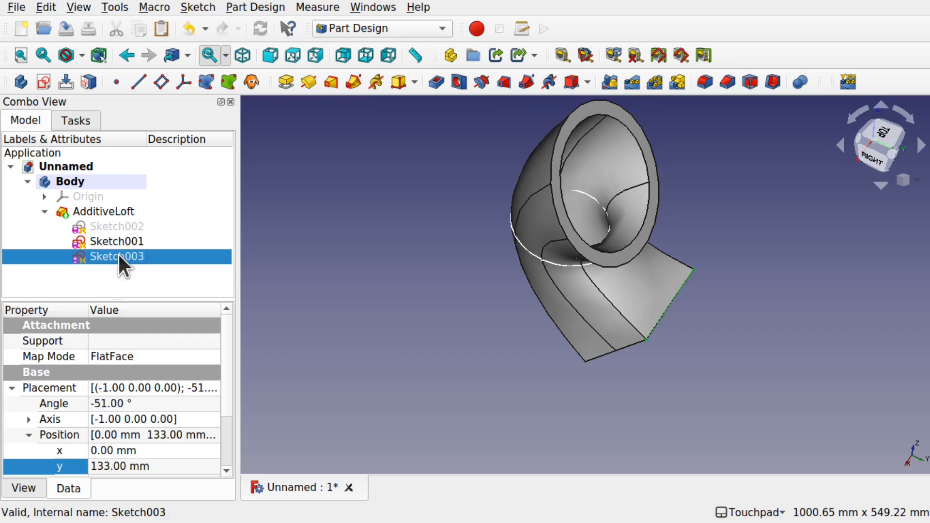
pyautogui.click(95, 227)
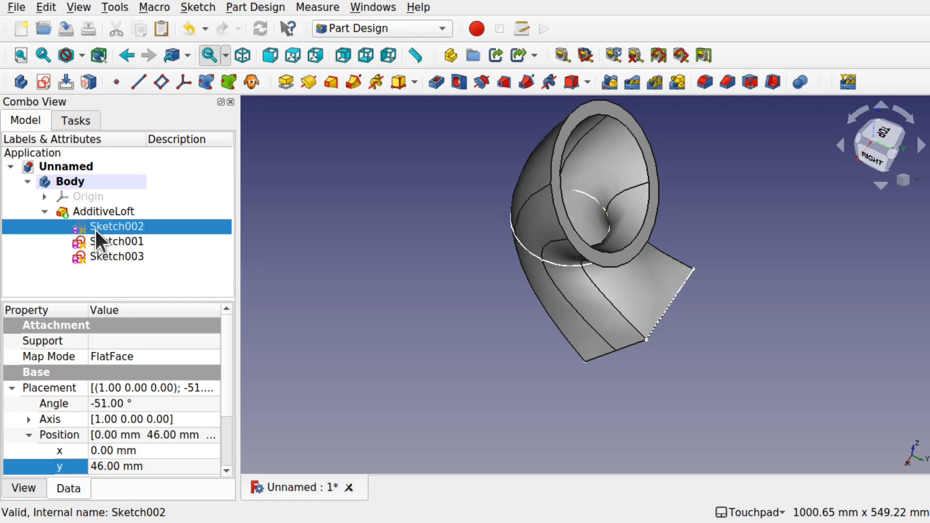
pyautogui.doubleClick(101, 225)
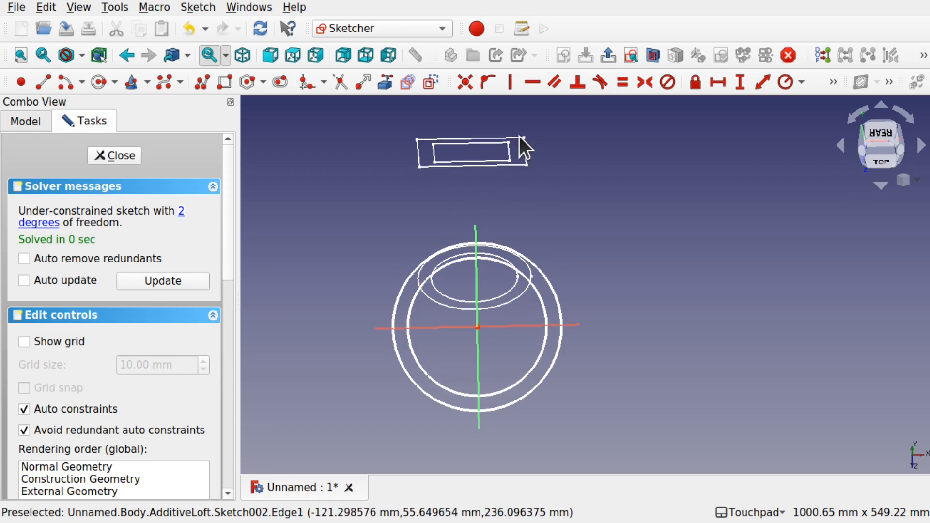
pyautogui.scroll(2, 460, 316)
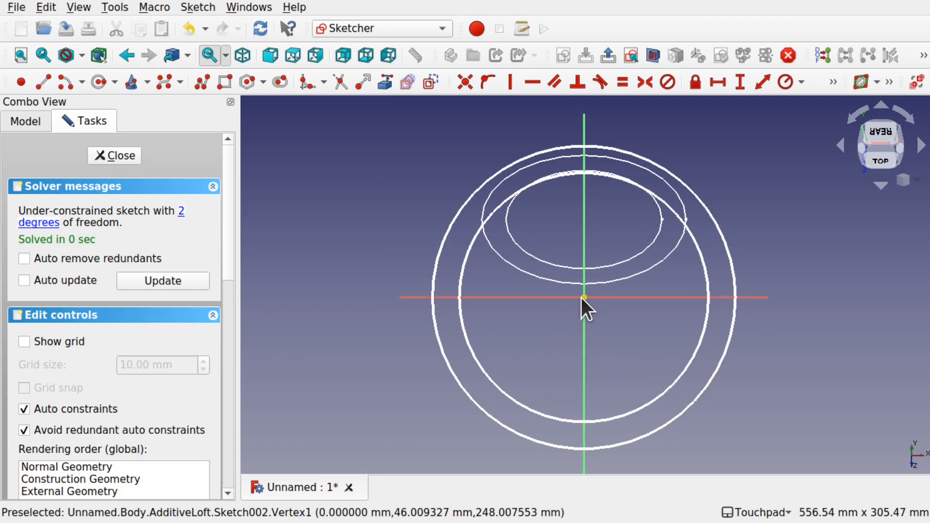
pyautogui.click(536, 412)
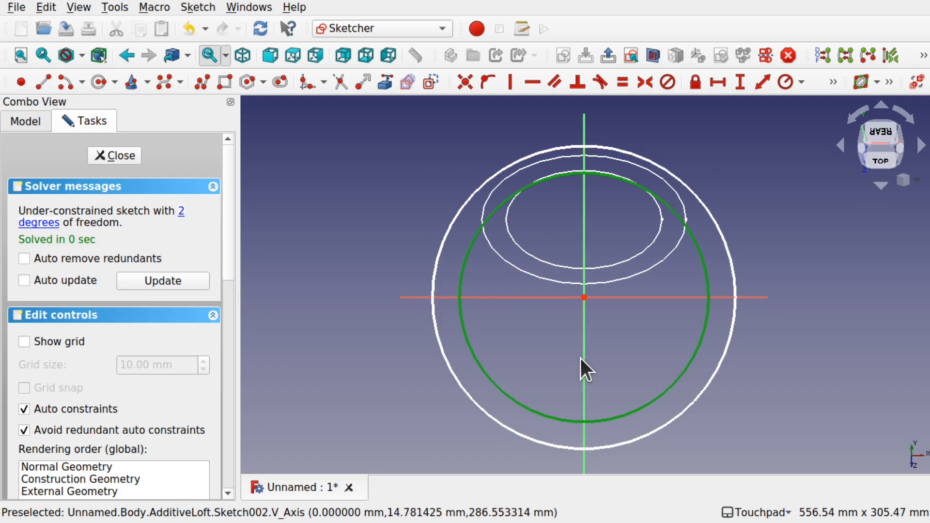
pyautogui.click(535, 331)
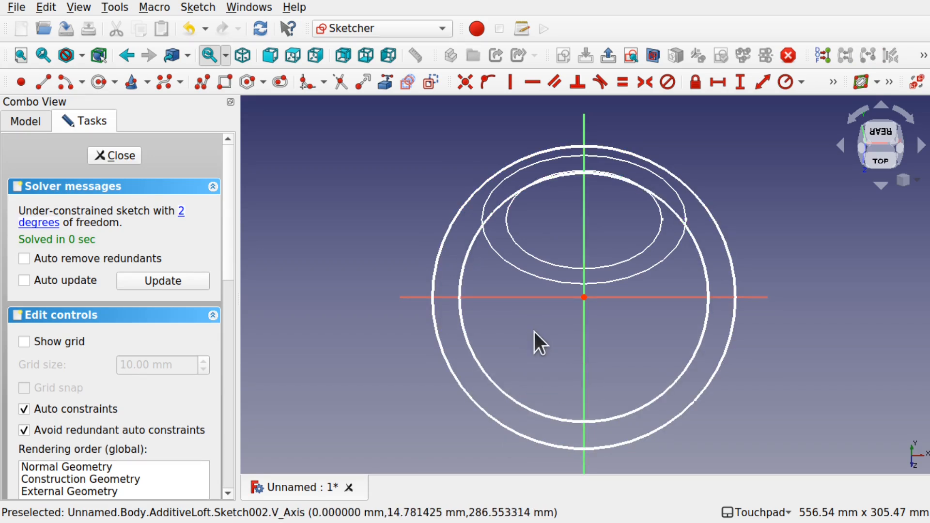
# Hide Sketch001 and Sketch003 while Sketch002 stays open for editing
pyautogui.click(21, 117)
pyautogui.click(116, 245)
pyautogui.press('space')
pyautogui.click(105, 255)
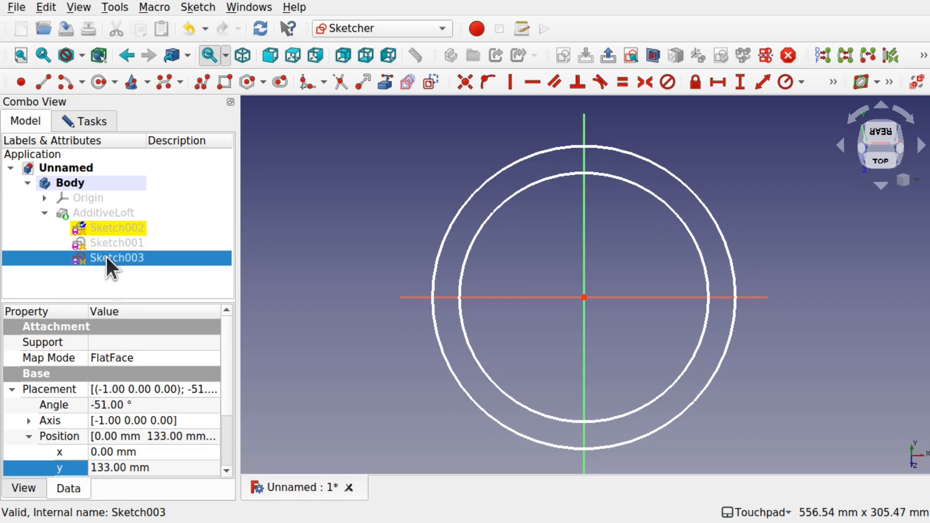
# Delete the outer circle of Sketch002, keeping the inner one
pyautogui.click(568, 253)
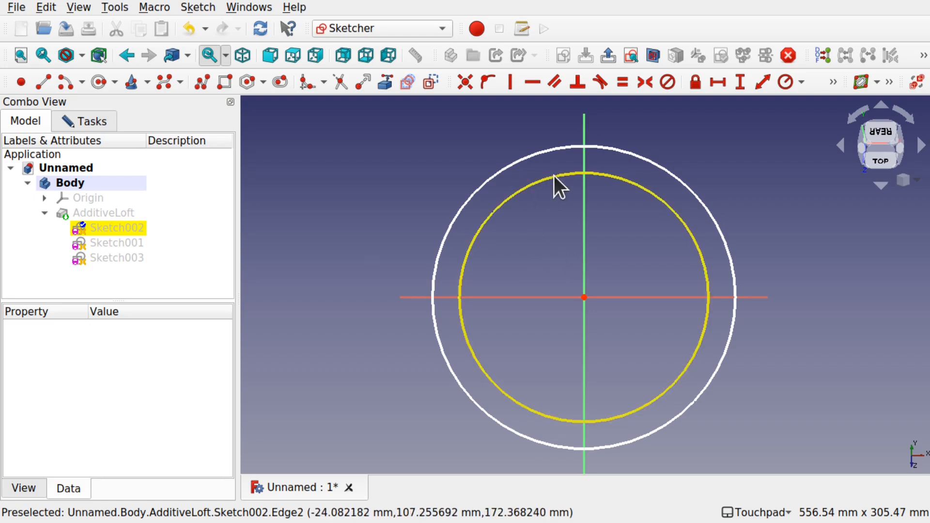
pyautogui.click(518, 163)
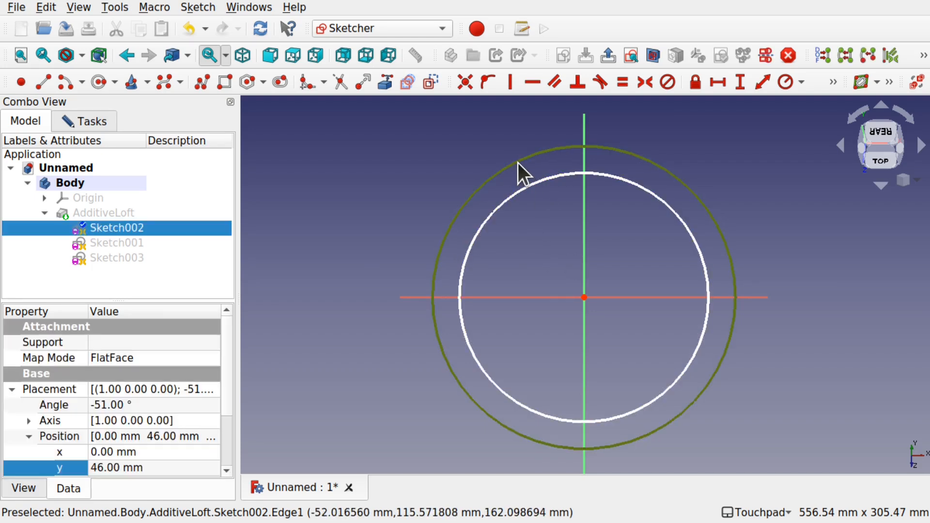
pyautogui.press('space')
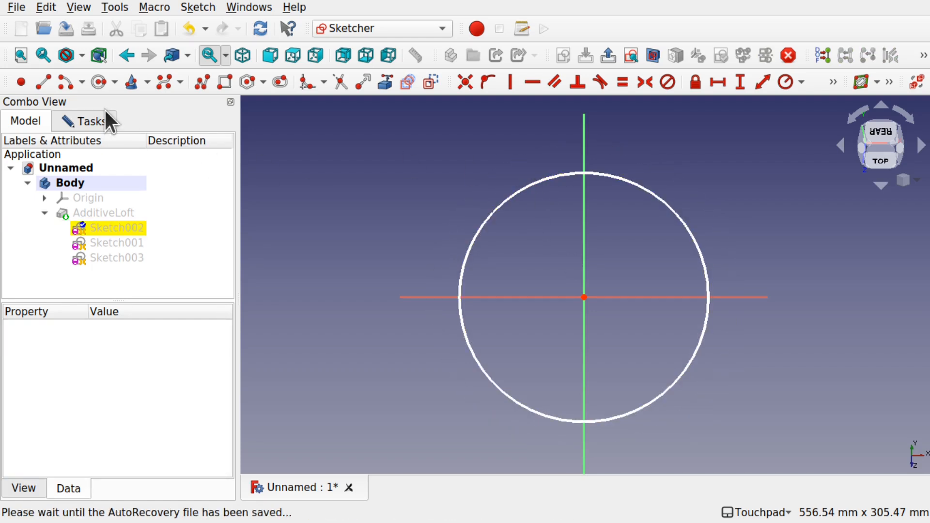
# Draw a quarter arc of about 121 mm radius centred on the origin, from the upper vertical axis to the right horizontal axis
pyautogui.click(64, 84)
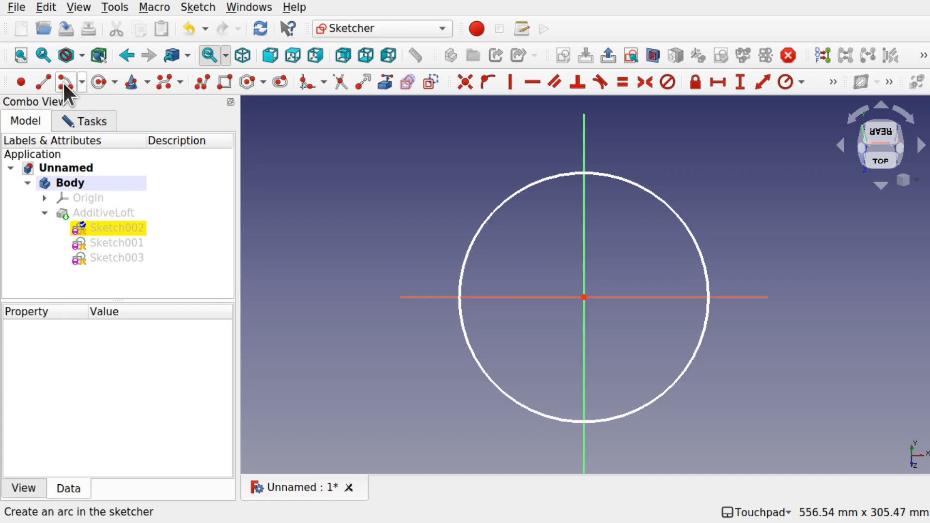
pyautogui.click(585, 298)
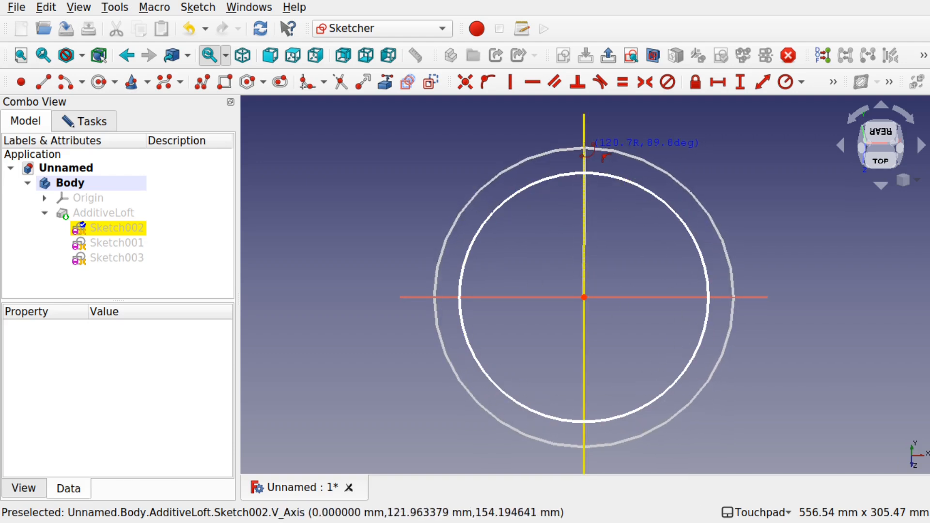
pyautogui.click(585, 148)
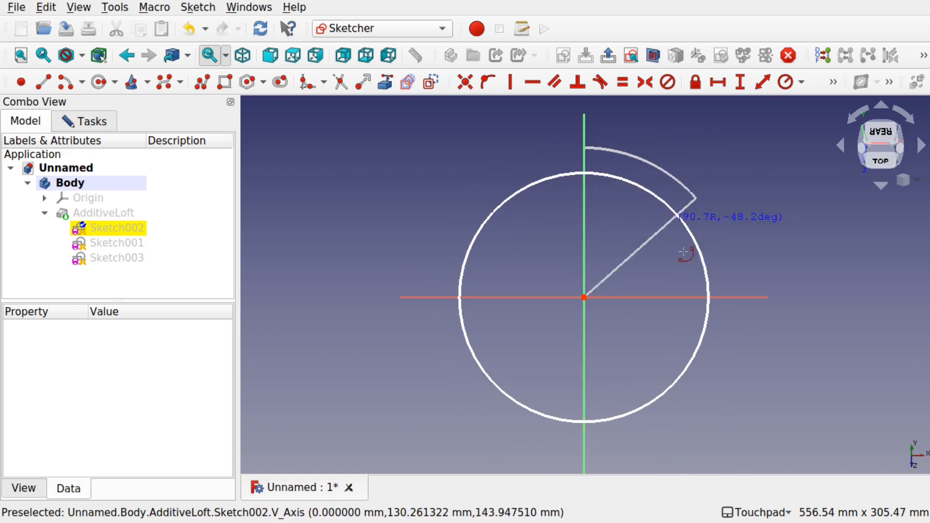
pyautogui.click(732, 296)
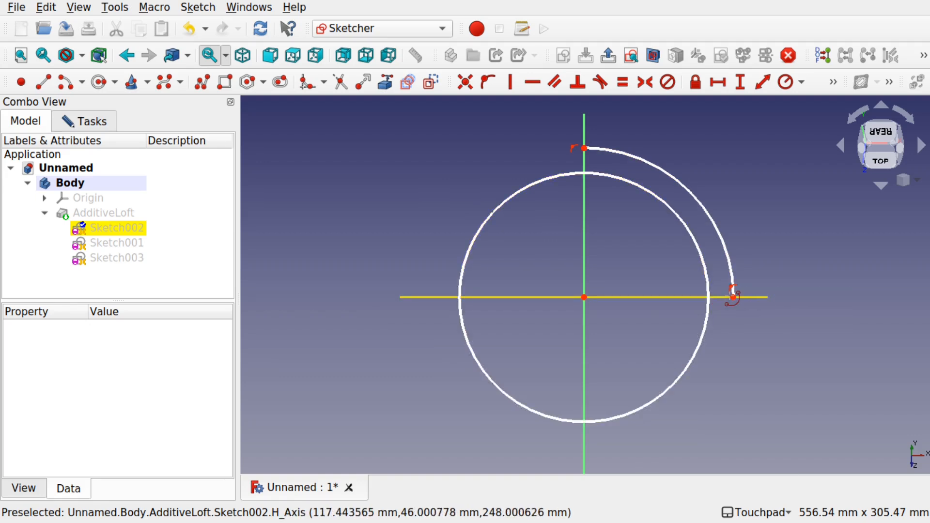
# Add two more origin-centred quarter arcs of matching radius, continuing clockwise through the lower vertical axis to the left horizontal axis
pyautogui.click(83, 123)
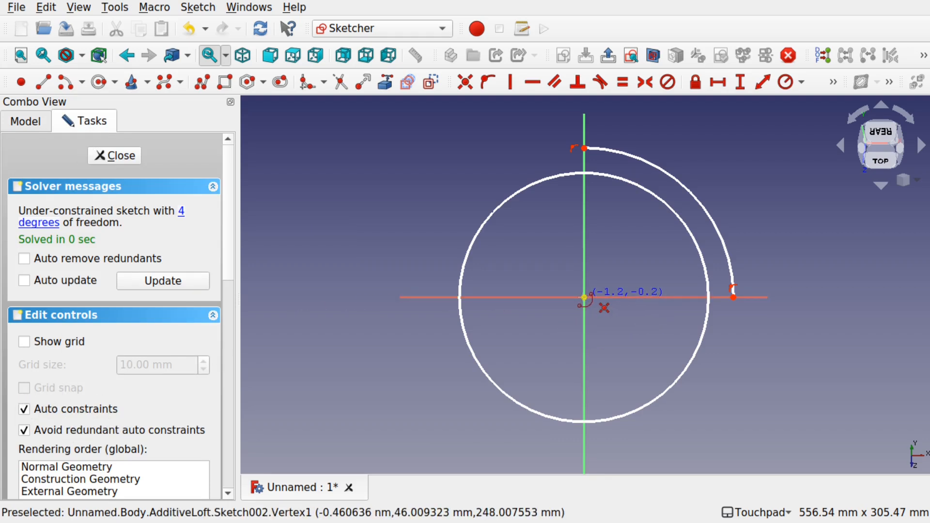
pyautogui.click(583, 297)
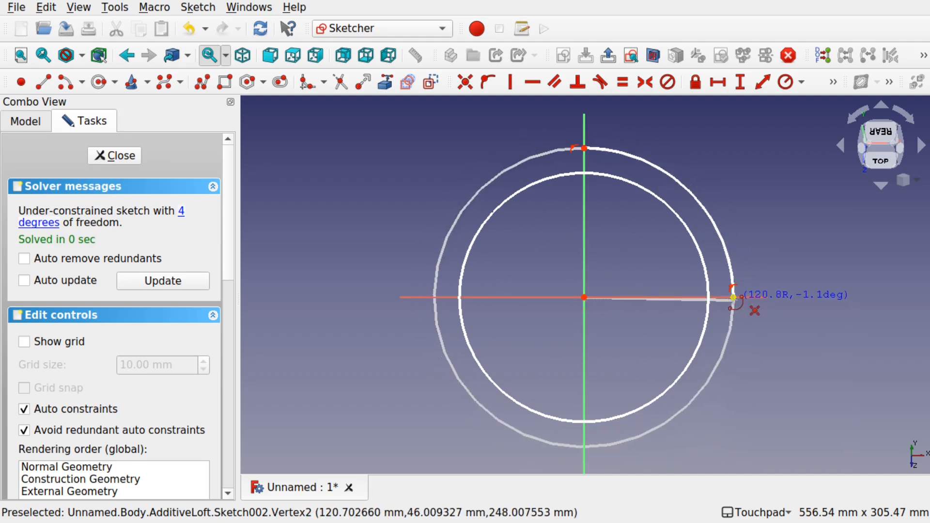
pyautogui.click(733, 297)
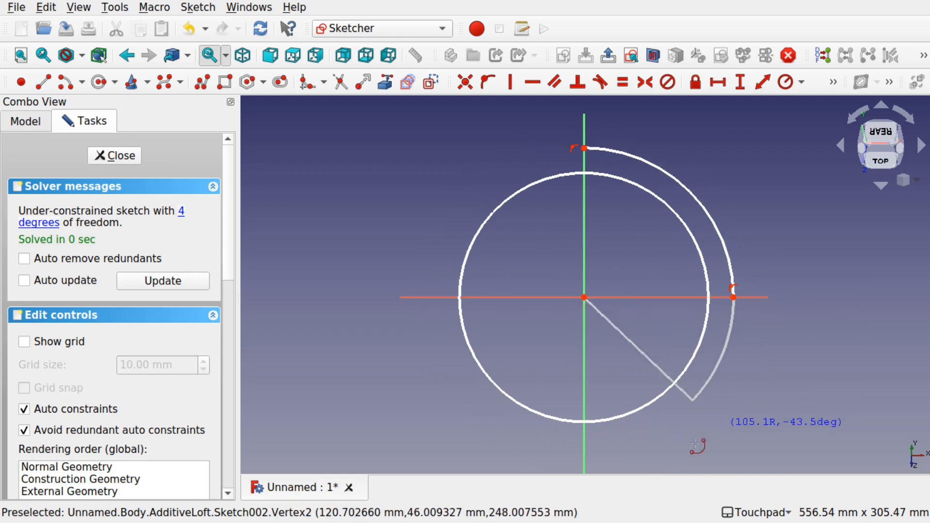
pyautogui.click(584, 445)
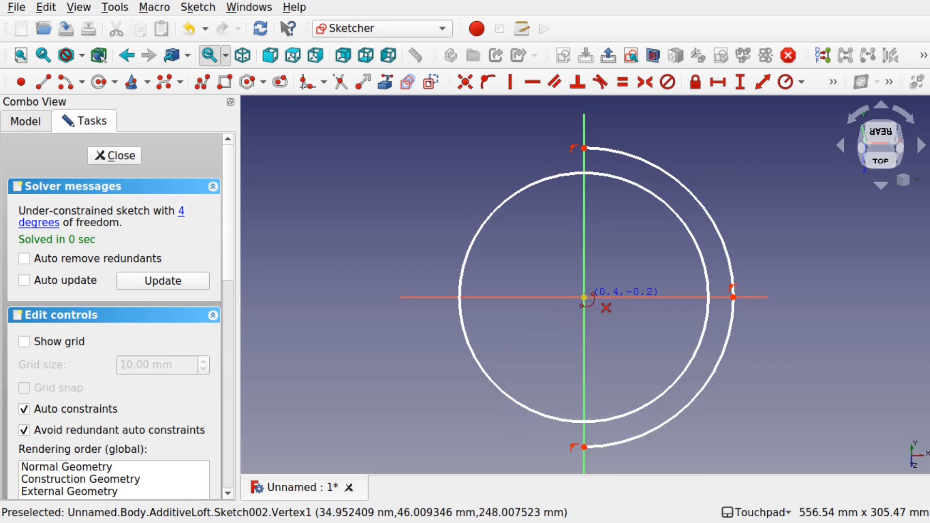
pyautogui.click(583, 297)
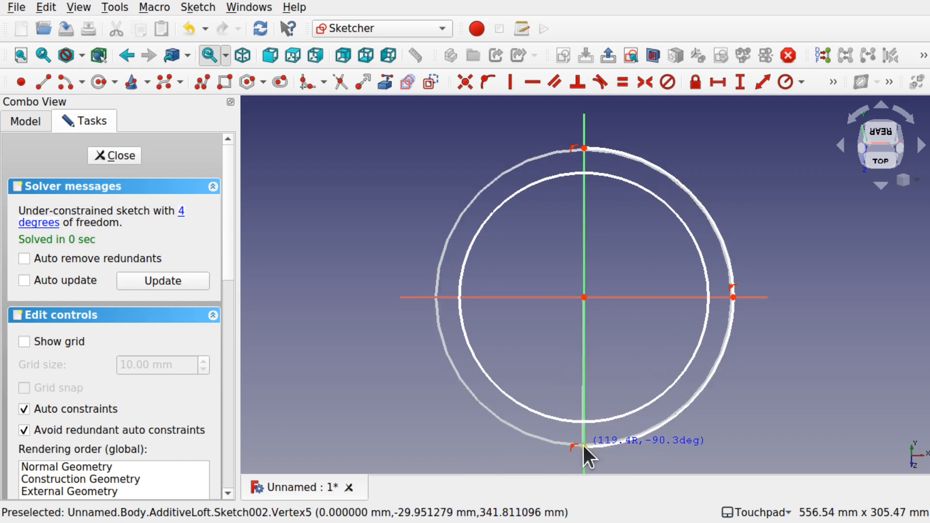
pyautogui.click(583, 444)
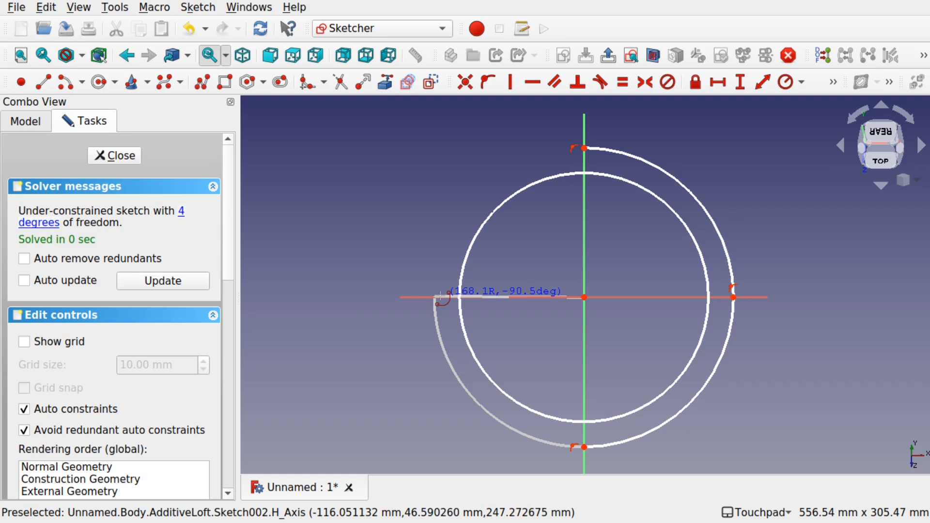
pyautogui.click(439, 296)
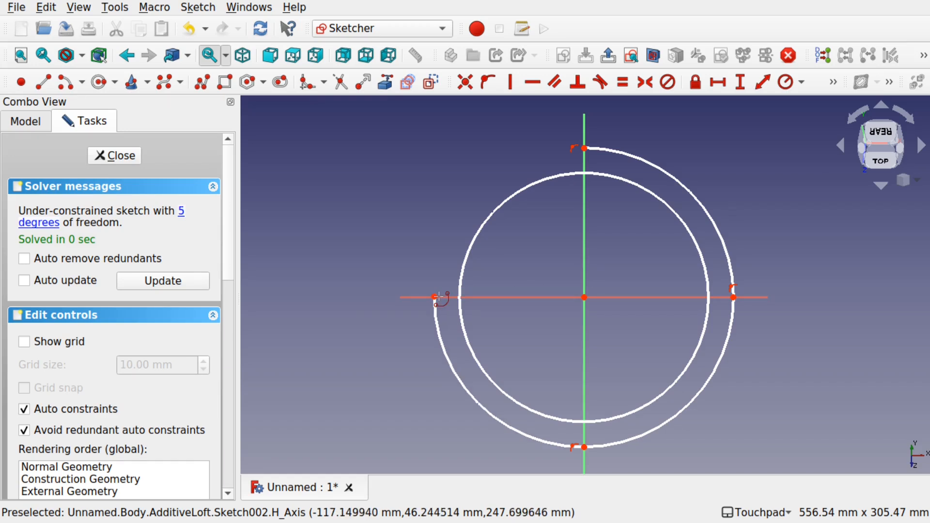
# Close the outer circle with an origin-centred quarter arc from the left horizontal axis to the upper vertical axis, matching the existing radius
pyautogui.click(584, 297)
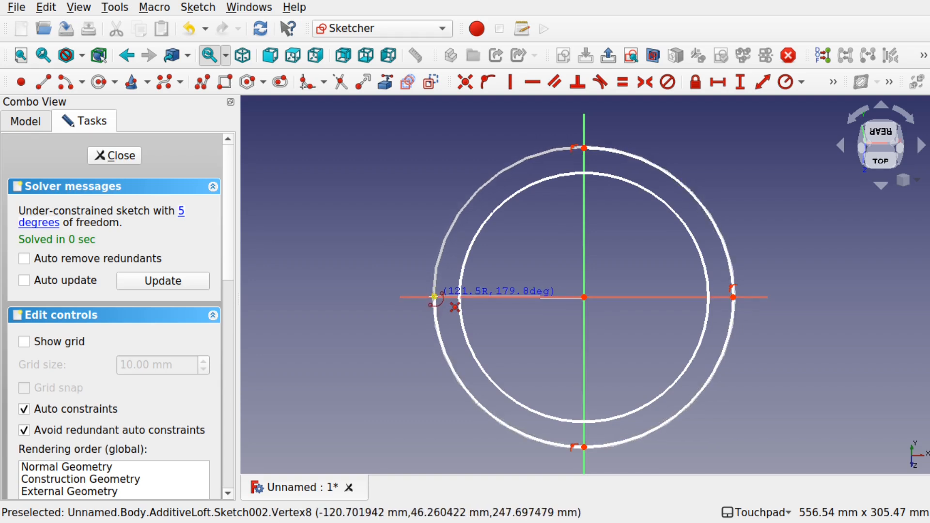
pyautogui.click(434, 296)
pyautogui.click(584, 149)
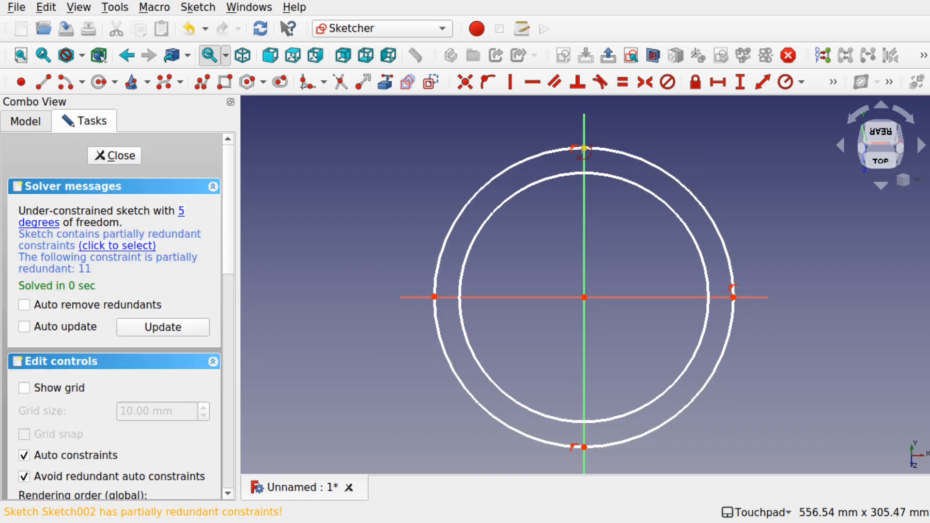
pyautogui.press('Escape')
# Replace the inner circle with an origin-centred quarter arc of about 101 mm radius, from the upper vertical axis to the right horizontal axis
pyautogui.click(547, 178)
pyautogui.press('Delete')
pyautogui.press('g')
pyautogui.press('a')
pyautogui.click(585, 297)
pyautogui.click(584, 172)
pyautogui.click(709, 297)
# Complete the inner circle with three more origin-centred quarter arcs of matching radius, continuing clockwise, and finish editing Sketch002
pyautogui.click(584, 296)
pyautogui.click(708, 297)
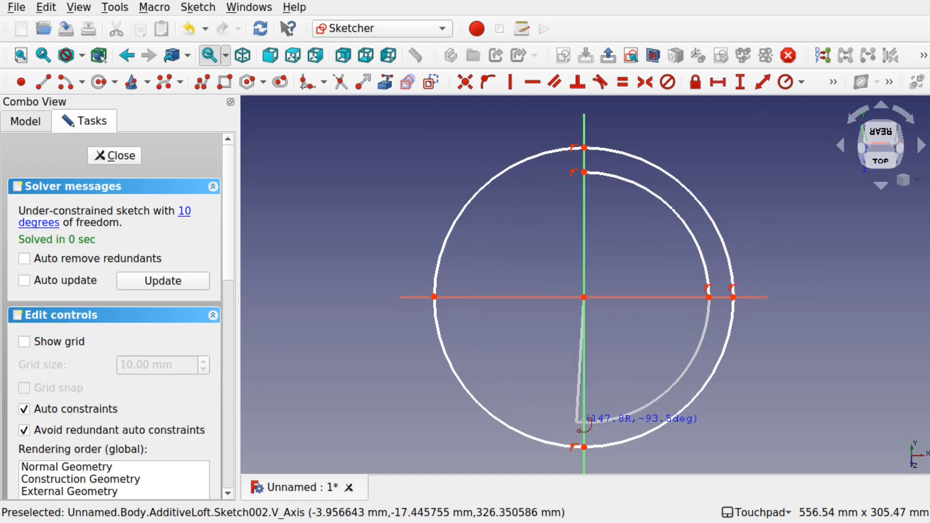
pyautogui.click(584, 423)
pyautogui.click(584, 297)
pyautogui.click(584, 423)
pyautogui.click(478, 296)
pyautogui.click(584, 297)
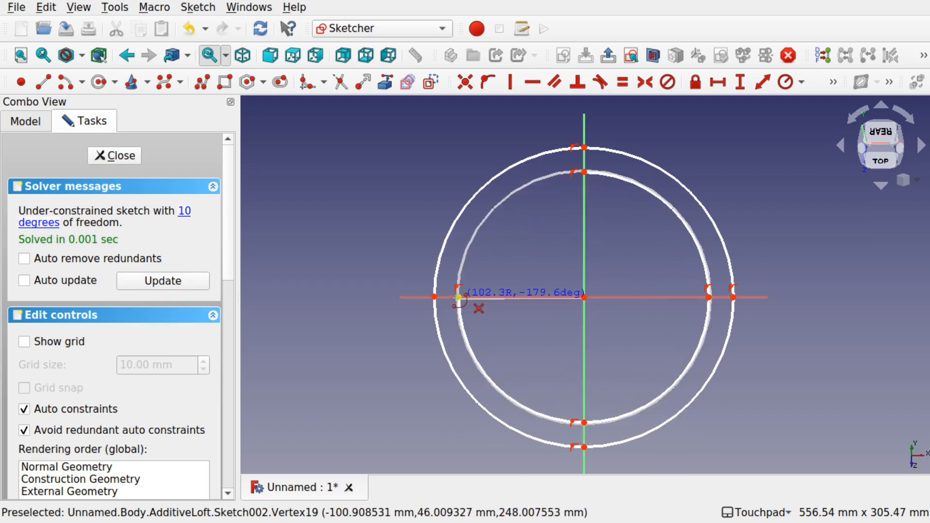
pyautogui.click(584, 172)
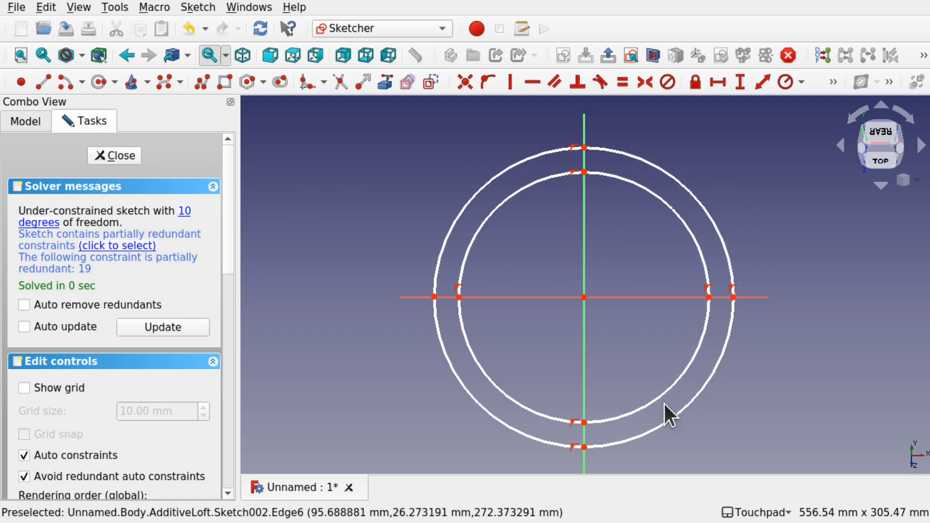
pyautogui.click(113, 157)
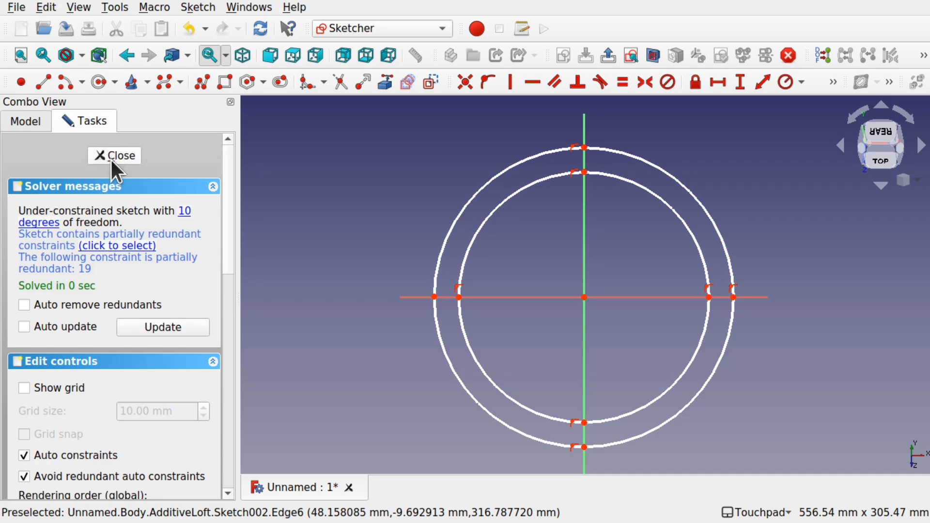
pyautogui.click(501, 350)
pyautogui.moveTo(549, 323)
pyautogui.keyDown('shift'); pyautogui.mouseDown()
pyautogui.moveTo(663, 279)
pyautogui.moveTo(515, 255)
pyautogui.moveTo(438, 269)
pyautogui.moveTo(712, 315)
pyautogui.moveTo(695, 283)
pyautogui.moveTo(441, 349)
pyautogui.moveTo(415, 338)
pyautogui.moveTo(571, 345)
pyautogui.moveTo(857, 315)
pyautogui.moveTo(728, 187)
pyautogui.mouseUp(); pyautogui.keyUp('shift')
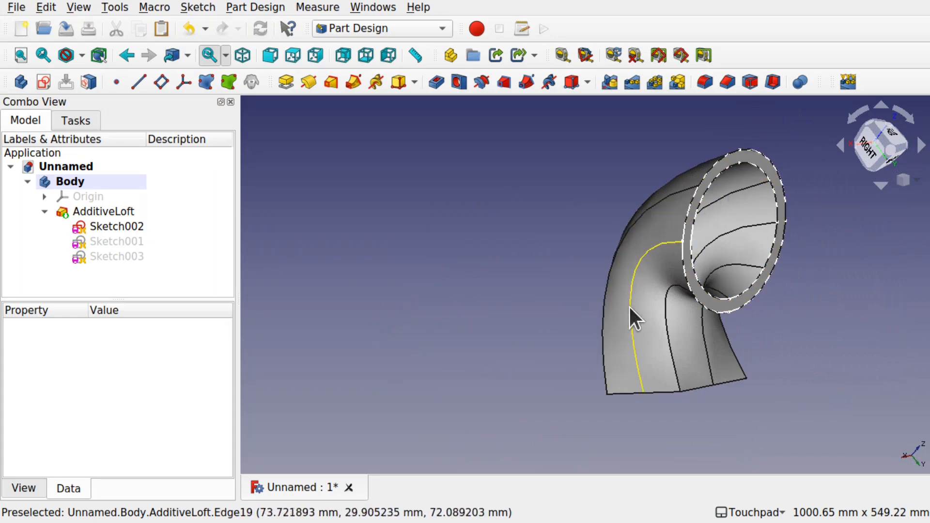
pyautogui.keyDown('shift'); pyautogui.moveTo(629, 305); pyautogui.dragTo(710, 343); pyautogui.keyUp('shift')
# Open Sketch001, rebuild both of its circles from origin-centred quarter arcs, the inner one about 66 mm in radius, and finish editing
pyautogui.doubleClick(115, 237)
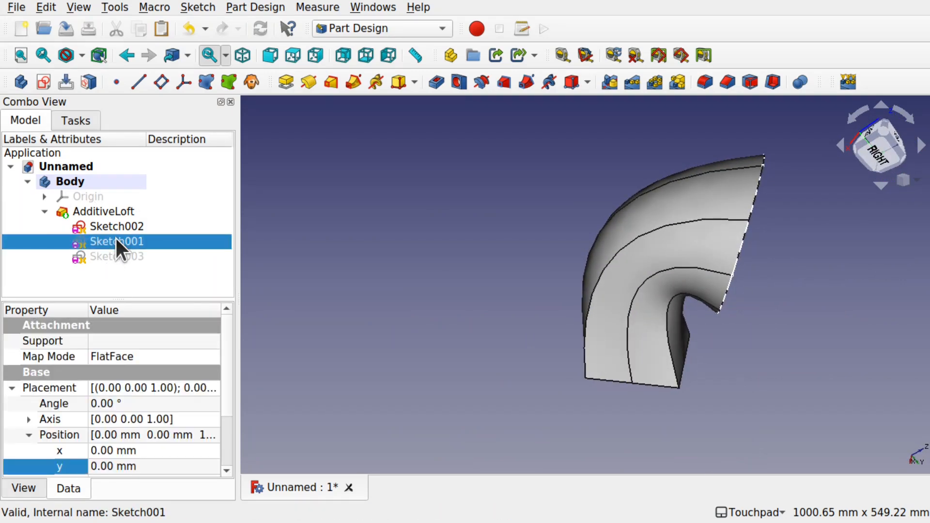
pyautogui.moveTo(504, 239)
pyautogui.keyDown('shift'); pyautogui.mouseDown()
pyautogui.moveTo(529, 257)
pyautogui.moveTo(497, 234)
pyautogui.mouseUp(); pyautogui.keyUp('shift')
pyautogui.click(32, 128)
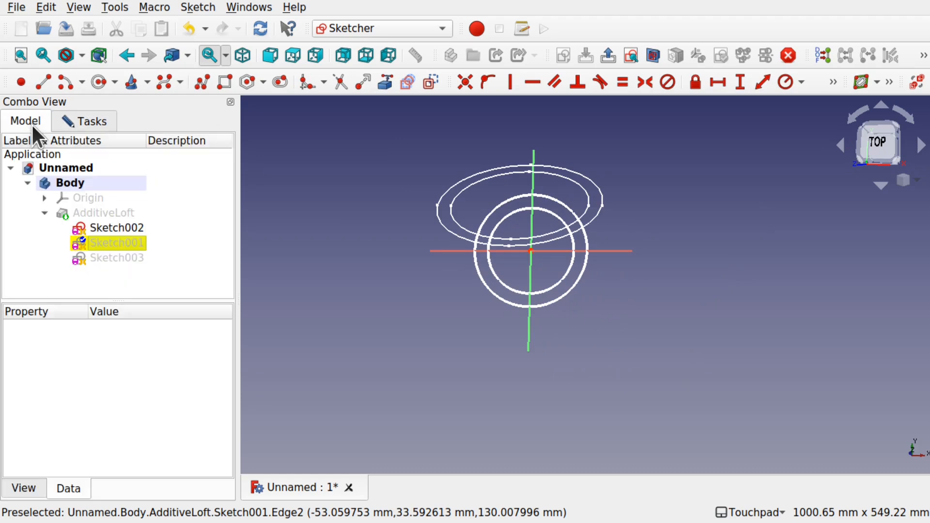
pyautogui.doubleClick(118, 233)
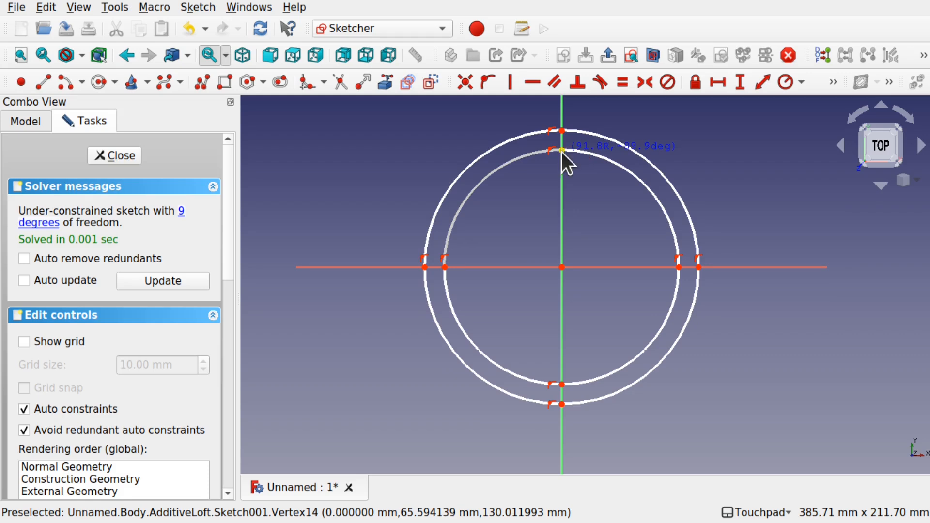
pyautogui.click(562, 151)
pyautogui.click(125, 155)
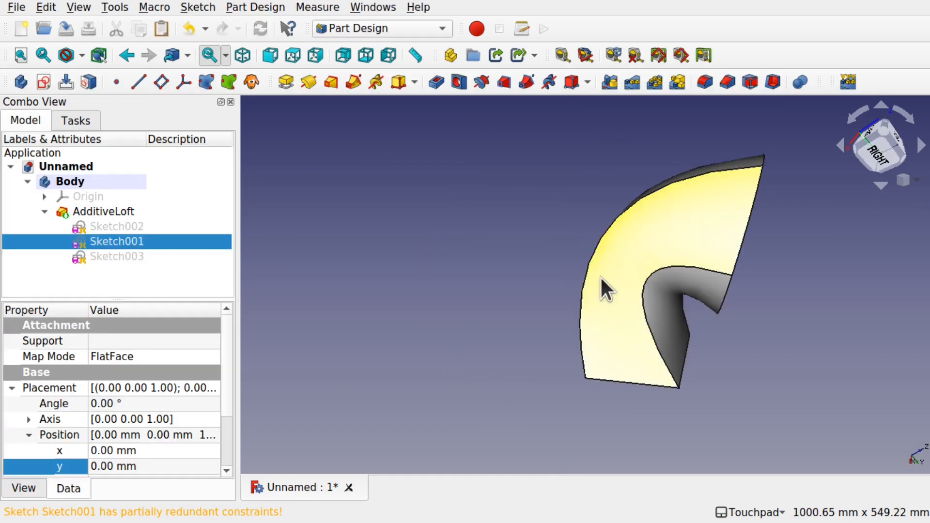
pyautogui.keyDown('alt'); pyautogui.moveTo(751, 252); pyautogui.dragTo(824, 242); pyautogui.keyUp('alt')
pyautogui.moveTo(635, 251)
pyautogui.keyDown('alt'); pyautogui.mouseDown()
pyautogui.moveTo(741, 305)
pyautogui.moveTo(683, 255)
pyautogui.moveTo(663, 253)
pyautogui.moveTo(789, 276)
pyautogui.moveTo(546, 231)
pyautogui.moveTo(588, 266)
pyautogui.moveTo(721, 262)
pyautogui.moveTo(677, 253)
pyautogui.mouseUp(); pyautogui.keyUp('alt')
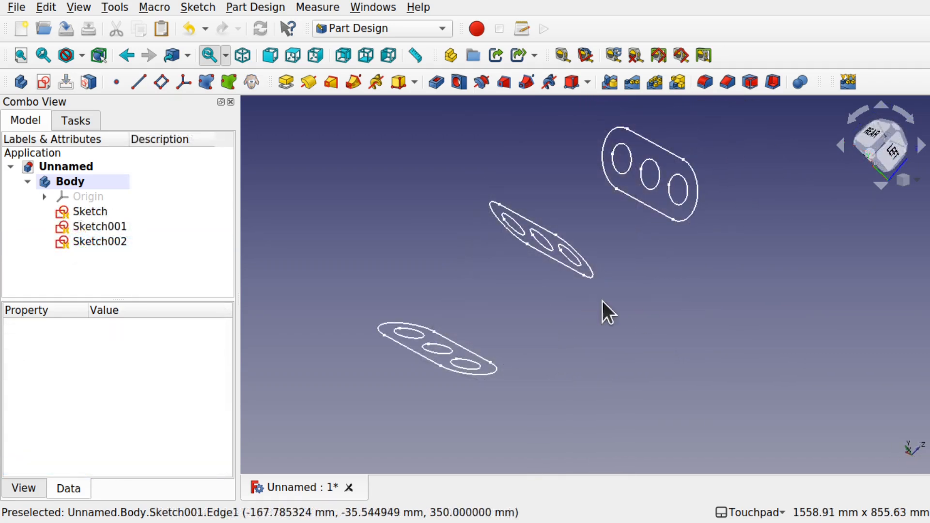
# Start an additive loft from Sketch, the slot profile with three holes, and add Sketch001 as its first section
pyautogui.moveTo(602, 311)
pyautogui.keyDown('alt'); pyautogui.mouseDown()
pyautogui.moveTo(669, 191)
pyautogui.moveTo(721, 221)
pyautogui.moveTo(602, 288)
pyautogui.moveTo(536, 291)
pyautogui.mouseUp(); pyautogui.keyUp('alt')
pyautogui.moveTo(447, 382)
pyautogui.keyDown('alt'); pyautogui.mouseDown()
pyautogui.moveTo(562, 261)
pyautogui.moveTo(664, 291)
pyautogui.moveTo(621, 338)
pyautogui.moveTo(475, 316)
pyautogui.moveTo(454, 339)
pyautogui.moveTo(475, 326)
pyautogui.moveTo(468, 327)
pyautogui.mouseUp(); pyautogui.keyUp('alt')
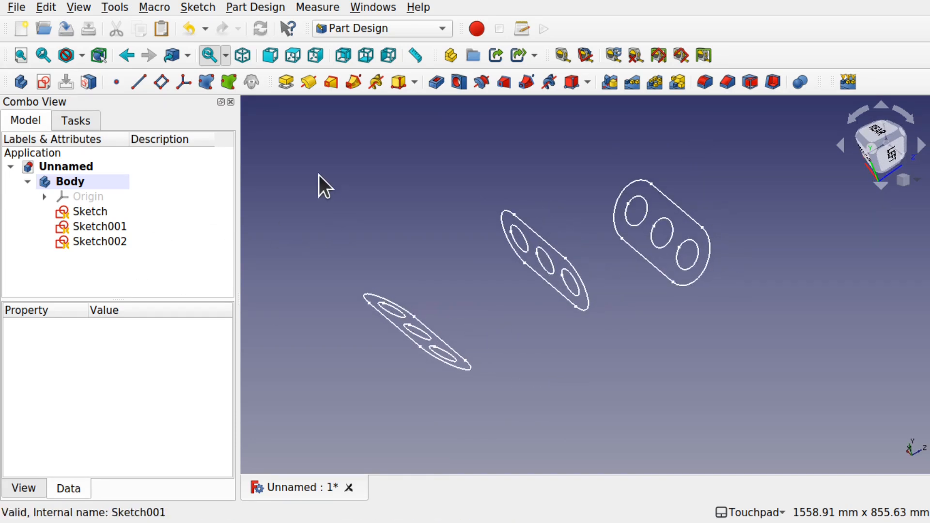
pyautogui.click(63, 226)
pyautogui.click(63, 210)
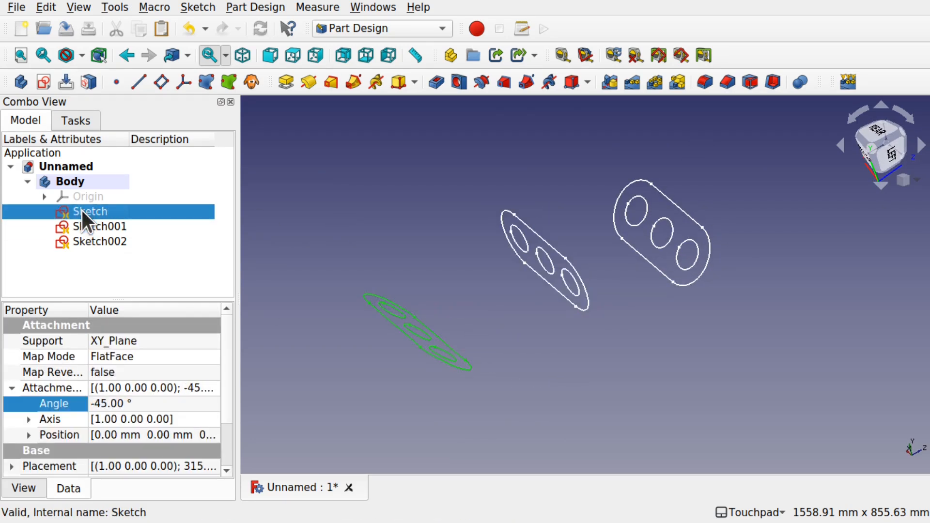
pyautogui.click(331, 83)
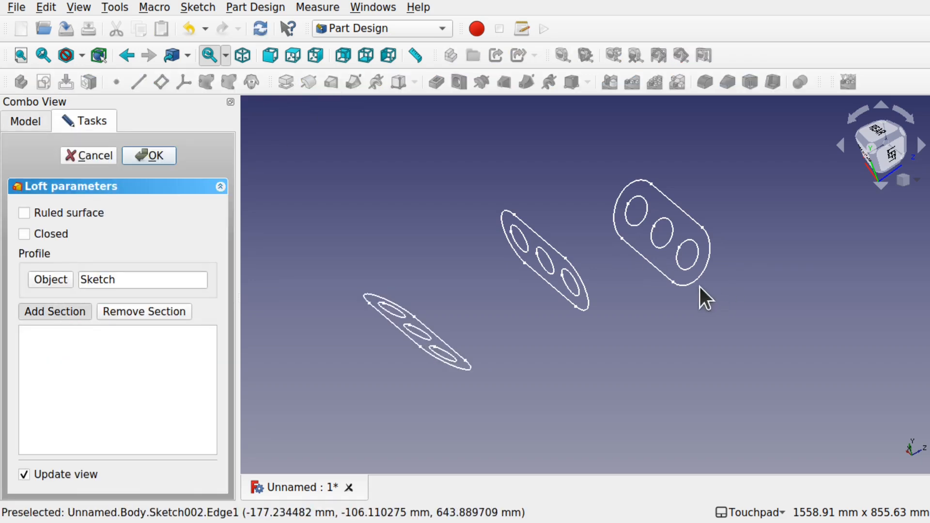
pyautogui.click(579, 292)
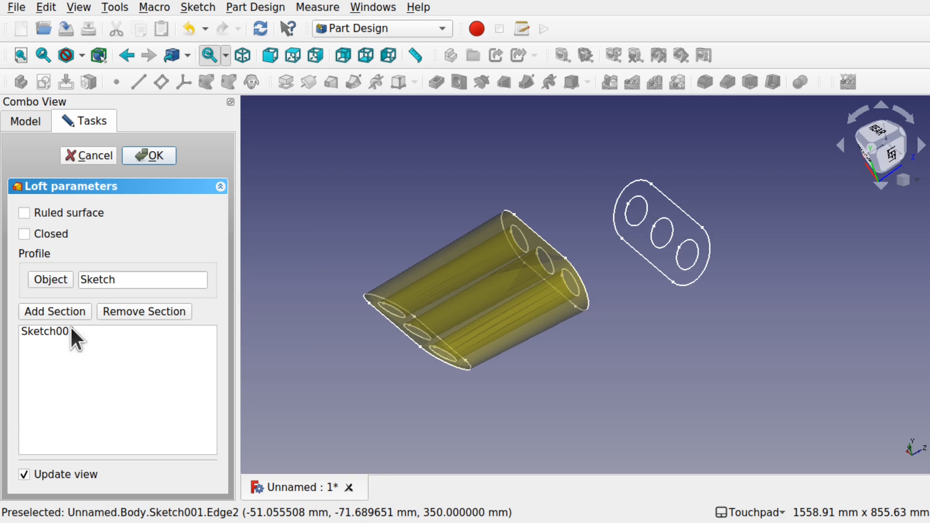
# Add Sketch002 as the second loft section and create the three-hole slotted loft
pyautogui.click(48, 310)
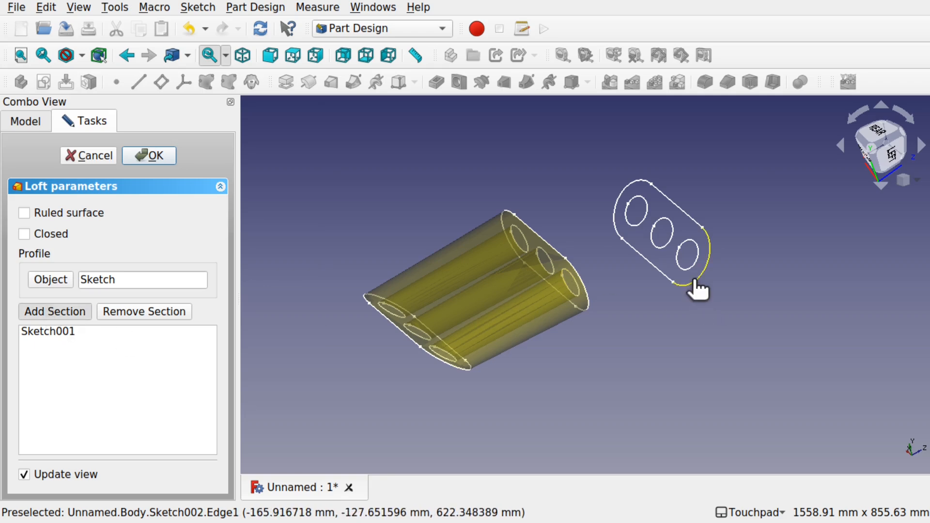
pyautogui.click(698, 285)
pyautogui.moveTo(618, 232)
pyautogui.mouseDown()
pyautogui.moveTo(667, 252)
pyautogui.moveTo(565, 293)
pyautogui.moveTo(458, 230)
pyautogui.moveTo(540, 368)
pyautogui.mouseUp()
pyautogui.moveTo(653, 270); pyautogui.dragTo(658, 319)
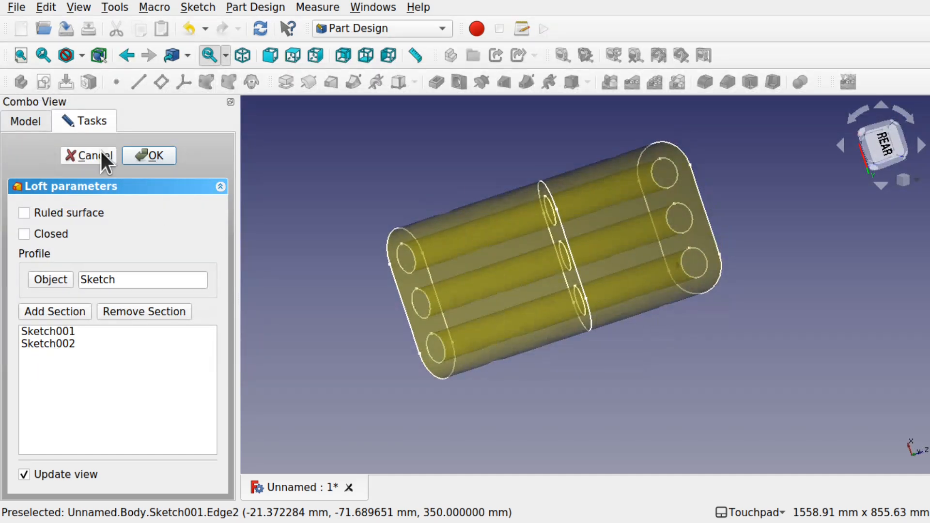
pyautogui.click(149, 155)
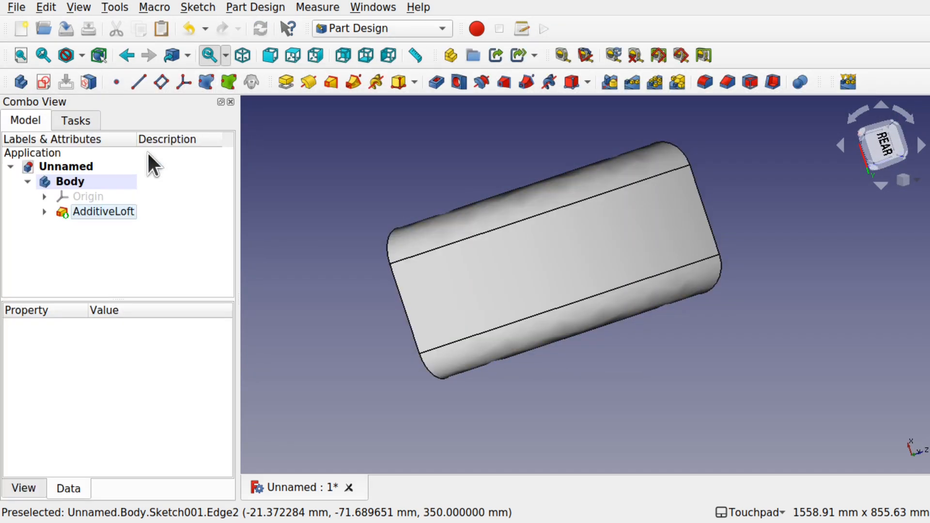
pyautogui.moveTo(369, 256); pyautogui.dragTo(293, 243)
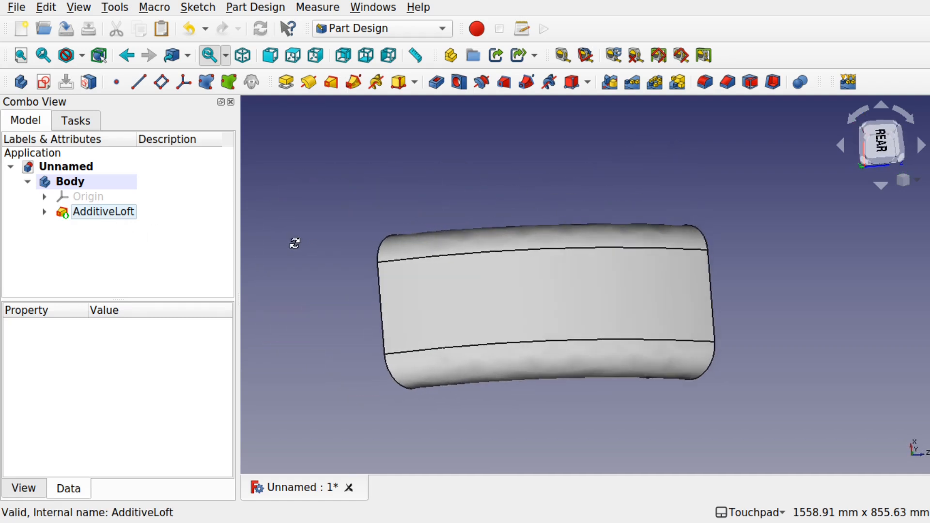
# Open the loft's base profile Sketch for editing and delete two coincident constraints at its circle centres, Constraint10 and Constraint9
pyautogui.click(43, 211)
pyautogui.doubleClick(99, 225)
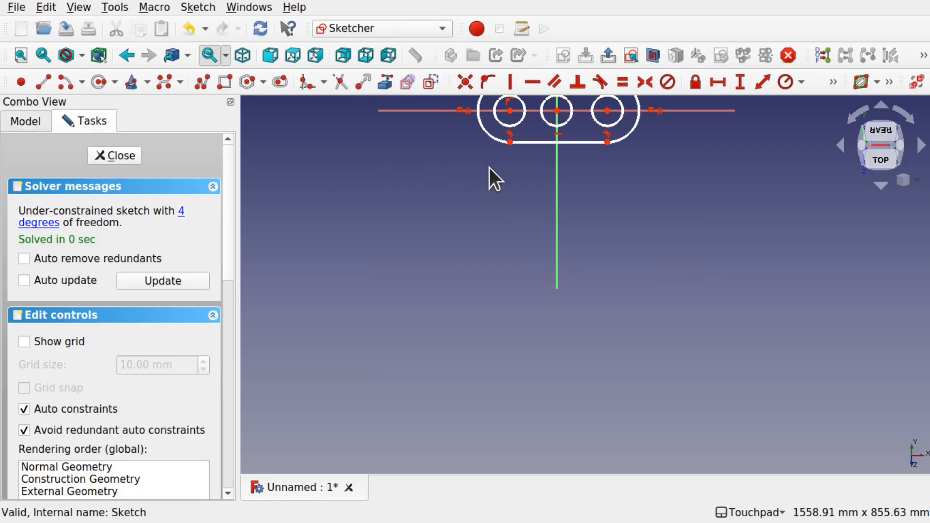
pyautogui.keyDown('shift'); pyautogui.moveTo(549, 145); pyautogui.dragTo(588, 303, button='middle'); pyautogui.keyUp('shift')
pyautogui.scroll(5, 588, 304)
pyautogui.keyDown('shift'); pyautogui.moveTo(690, 220); pyautogui.dragTo(673, 259, button='middle'); pyautogui.keyUp('shift')
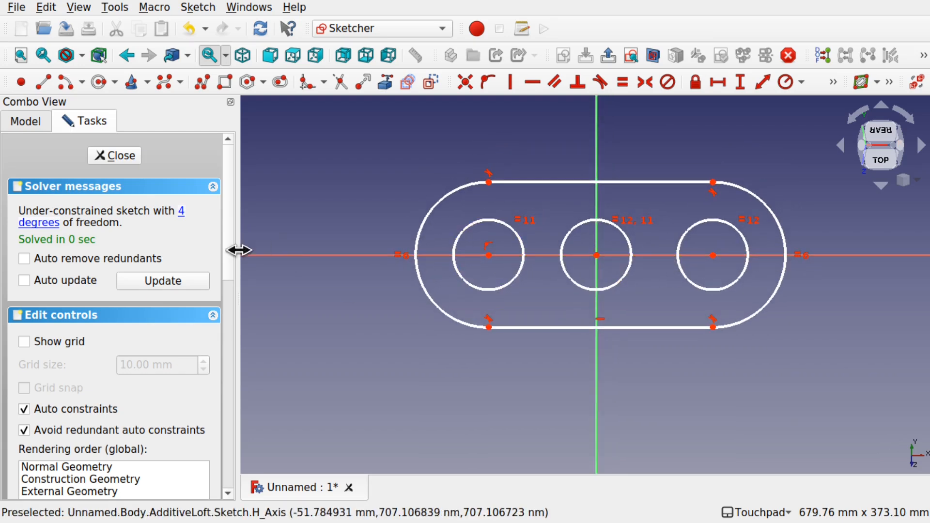
pyautogui.click(228, 446)
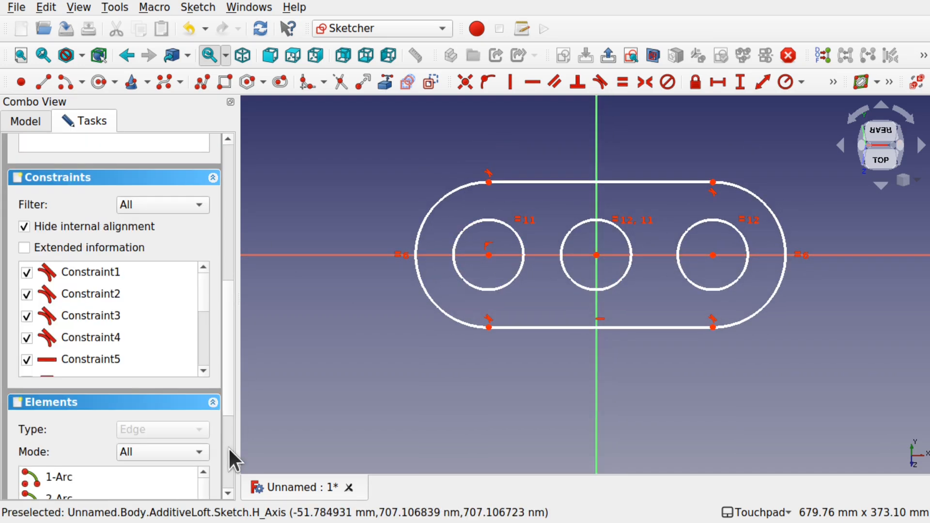
pyautogui.scroll(-3, 205, 350)
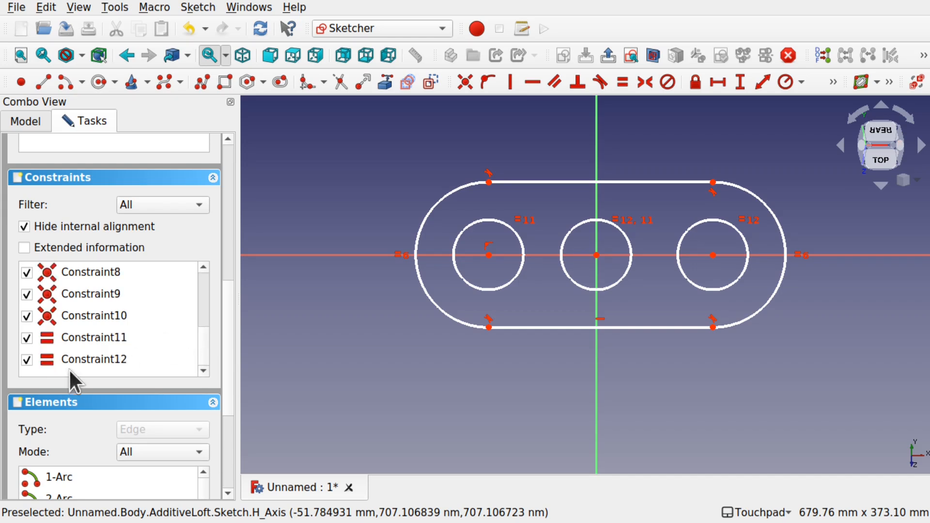
pyautogui.click(101, 317)
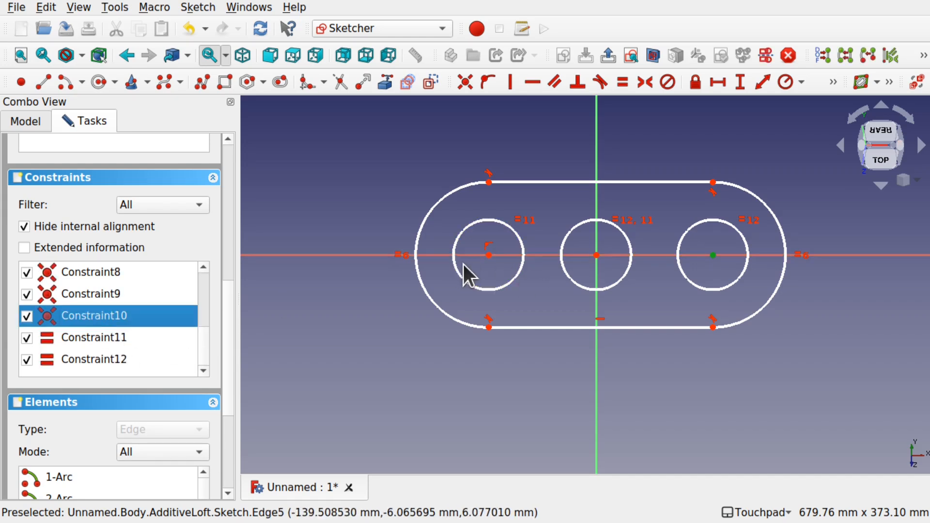
pyautogui.press('Delete')
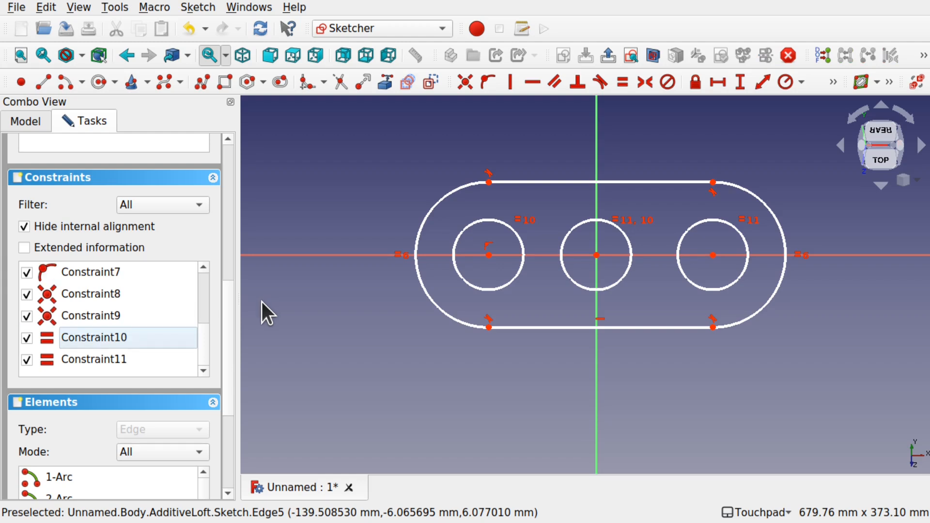
pyautogui.click(98, 316)
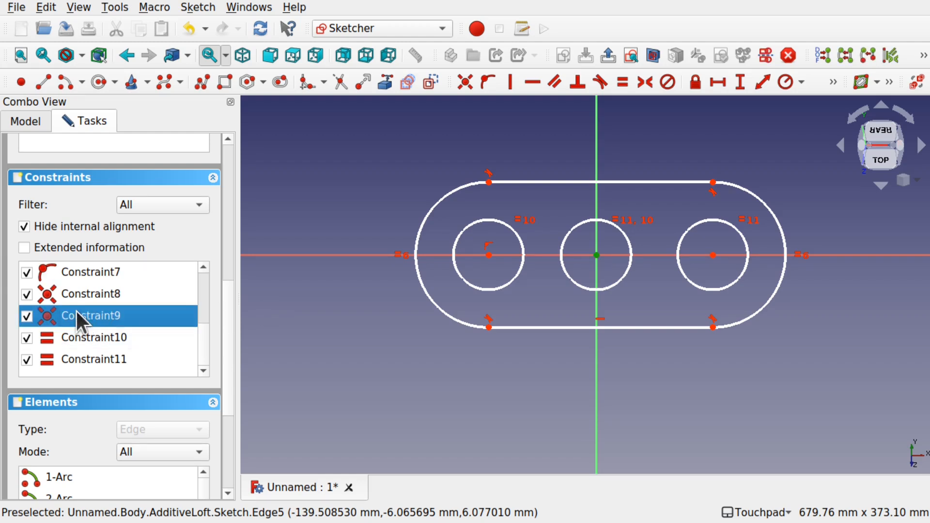
pyautogui.press('Delete')
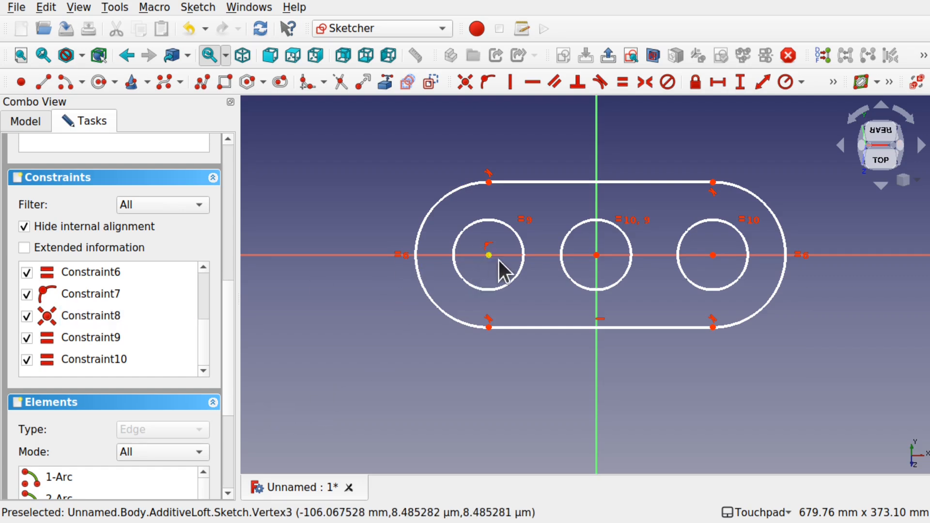
# Swap the left and right circles by moving each centre onto the opposite end arc's centre, and finish editing the sketch
pyautogui.moveTo(488, 256); pyautogui.dragTo(632, 258)
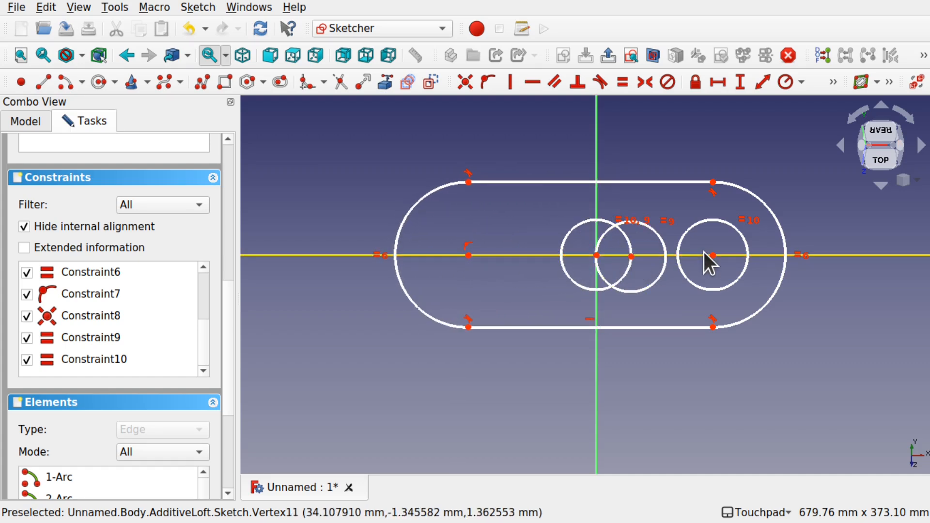
pyautogui.moveTo(714, 258); pyautogui.dragTo(499, 256)
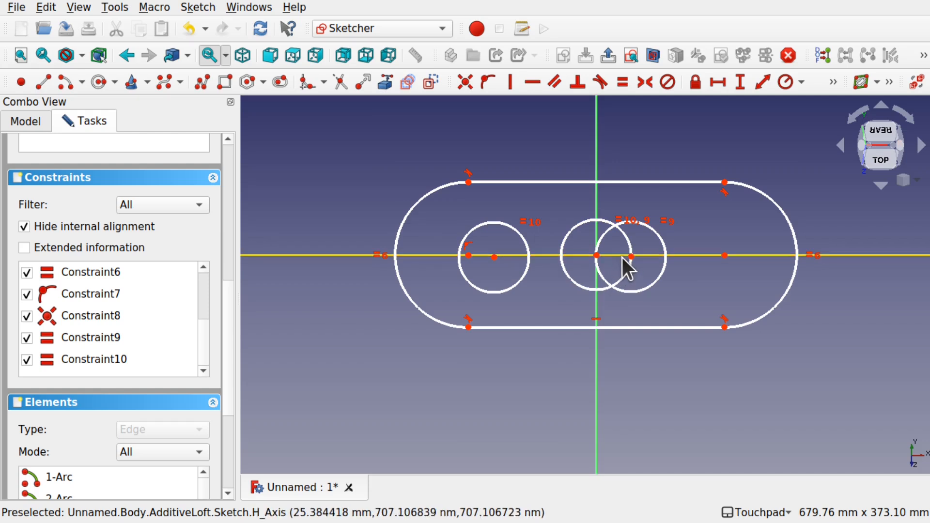
pyautogui.moveTo(629, 256); pyautogui.dragTo(719, 255)
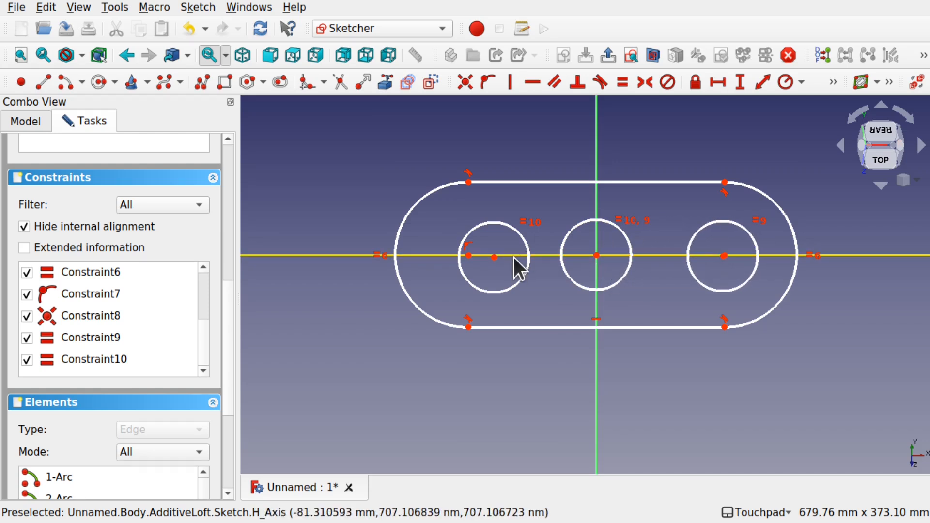
pyautogui.moveTo(495, 257); pyautogui.dragTo(469, 254)
pyautogui.scroll(10, 223, 161)
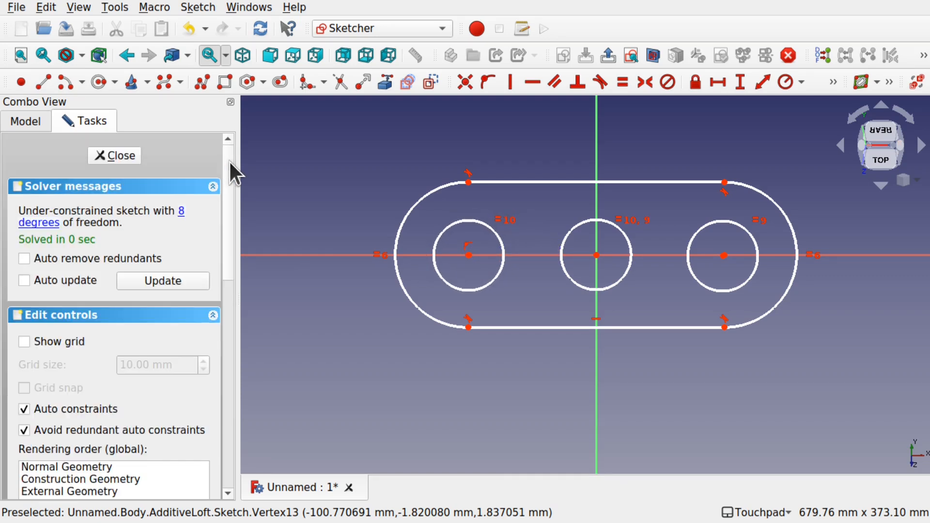
pyautogui.click(129, 154)
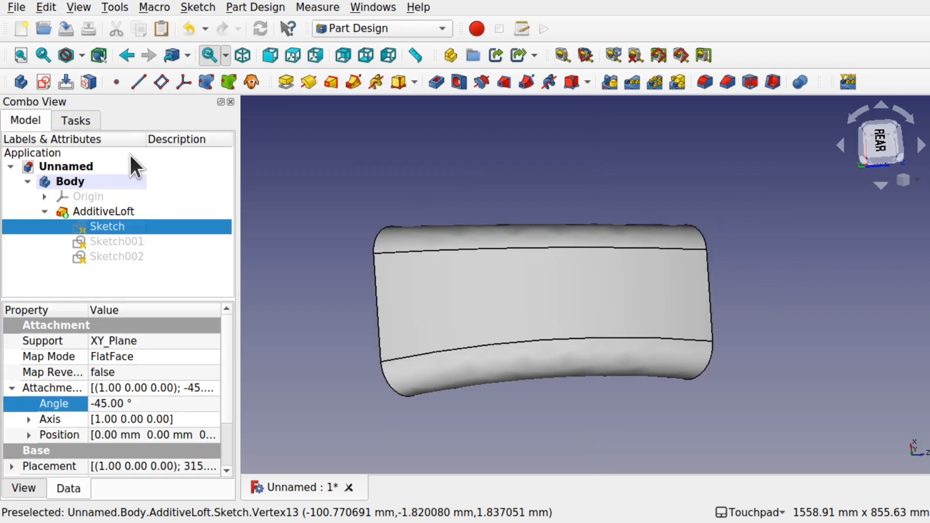
# Reopen the additive loft's parameters and examine from several angles how the three holes run through the translucent preview
pyautogui.keyDown('alt'); pyautogui.moveTo(467, 291); pyautogui.dragTo(539, 307); pyautogui.keyUp('alt')
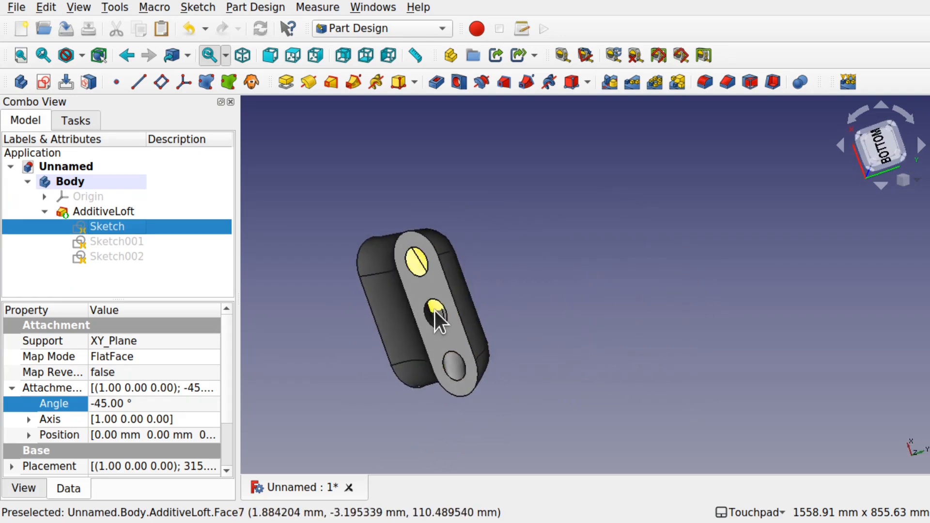
pyautogui.doubleClick(100, 211)
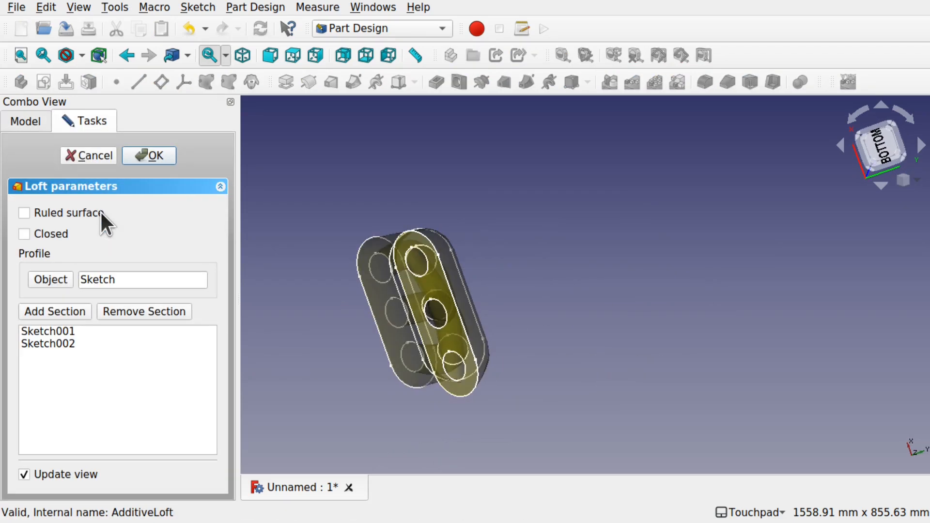
pyautogui.keyDown('alt'); pyautogui.moveTo(527, 328); pyautogui.dragTo(702, 266); pyautogui.keyUp('alt')
pyautogui.keyDown('shift'); pyautogui.moveTo(499, 298); pyautogui.dragTo(589, 237); pyautogui.keyUp('shift')
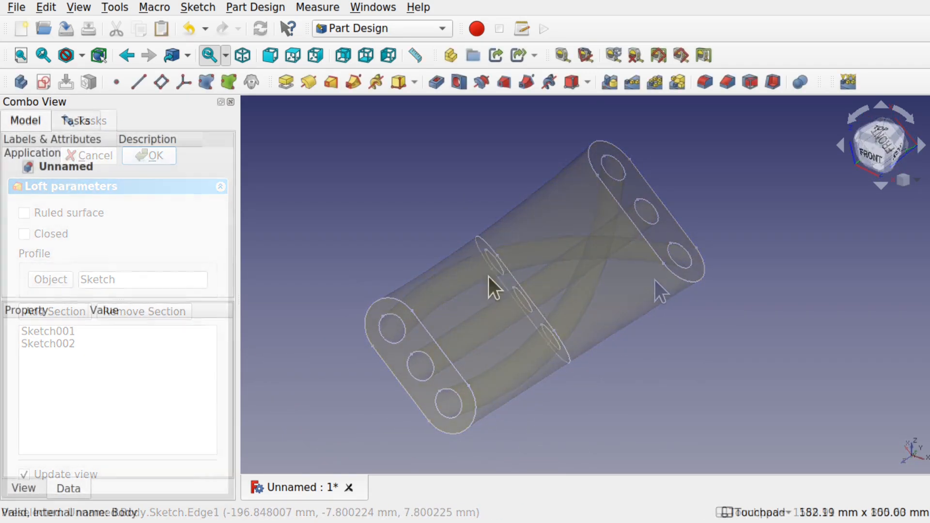
# Create a new body and start a sketch on its XY plane
pyautogui.click(19, 85)
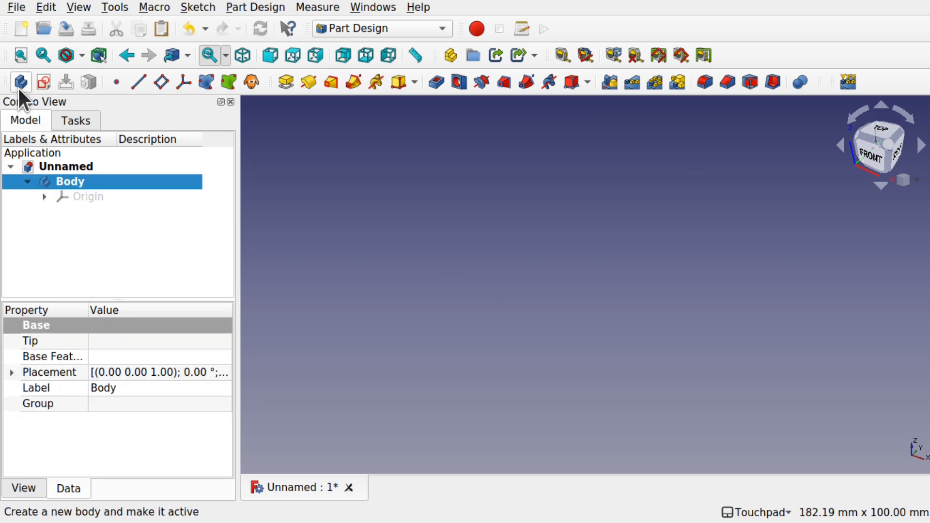
pyautogui.click(46, 86)
pyautogui.click(56, 212)
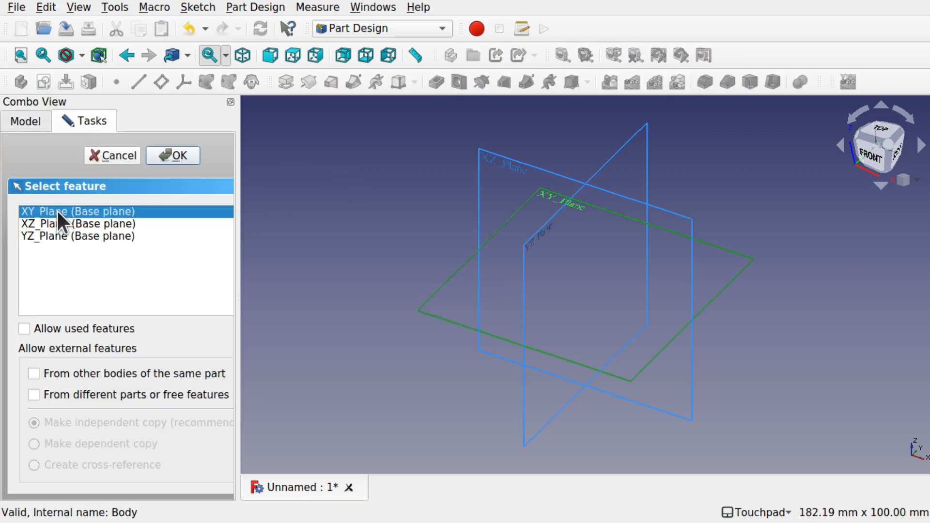
pyautogui.click(177, 155)
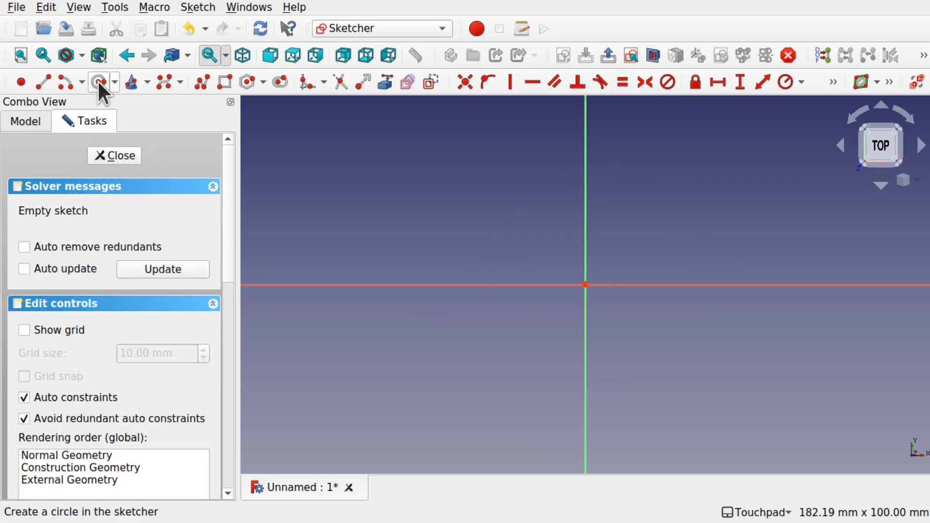
# Draw a single circle centred on the origin and finish the sketch
pyautogui.click(585, 286)
pyautogui.click(585, 284)
pyautogui.click(724, 341)
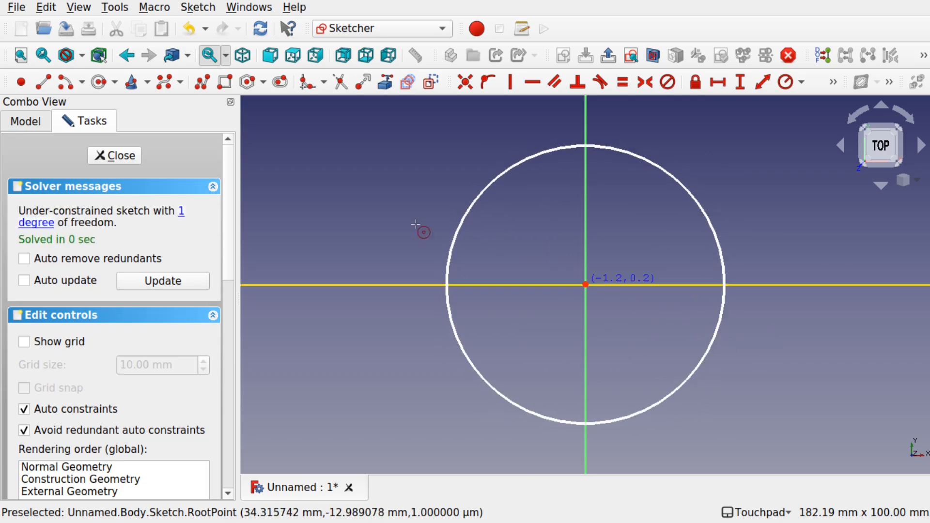
pyautogui.click(111, 148)
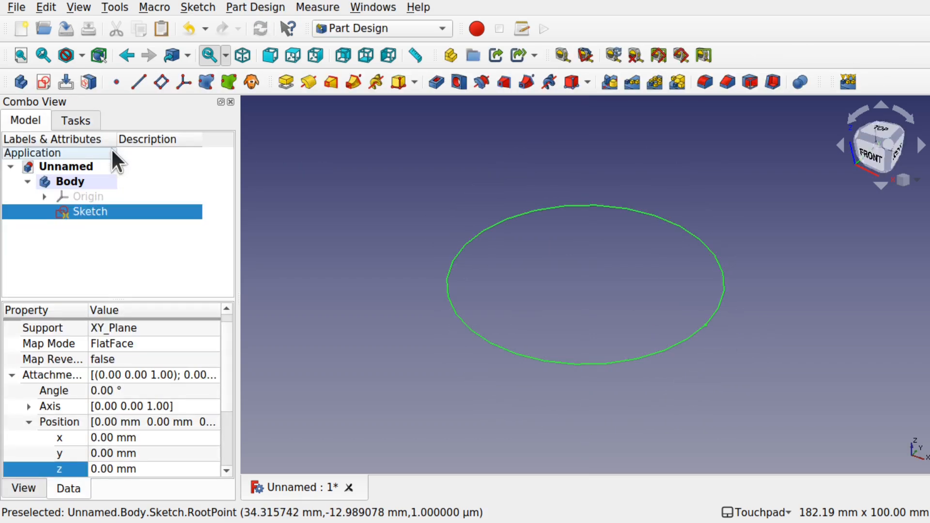
# Start a second sketch in the body on the XY plane
pyautogui.click(77, 183)
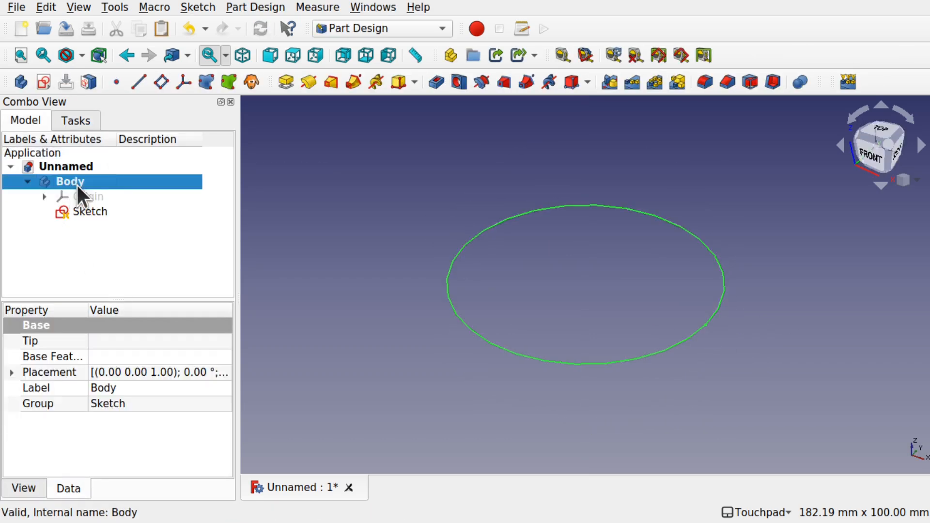
pyautogui.click(42, 83)
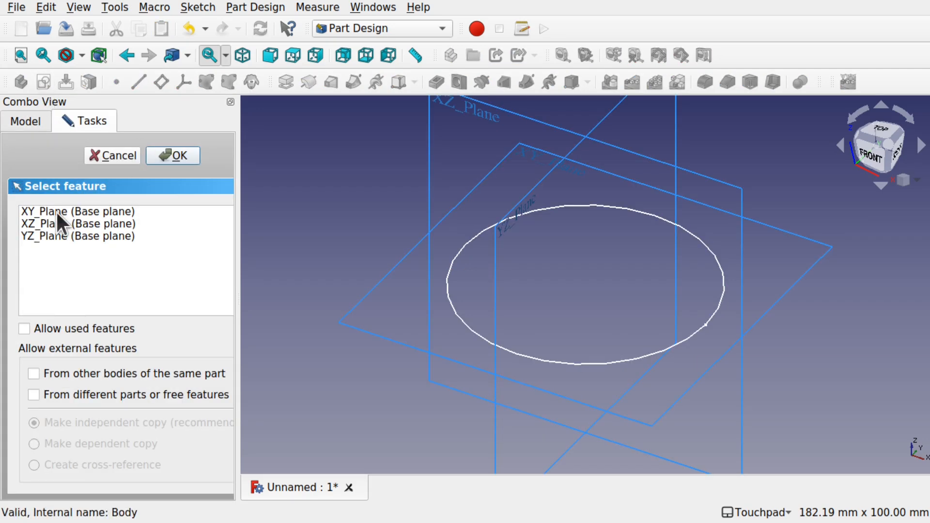
pyautogui.click(57, 211)
pyautogui.click(175, 155)
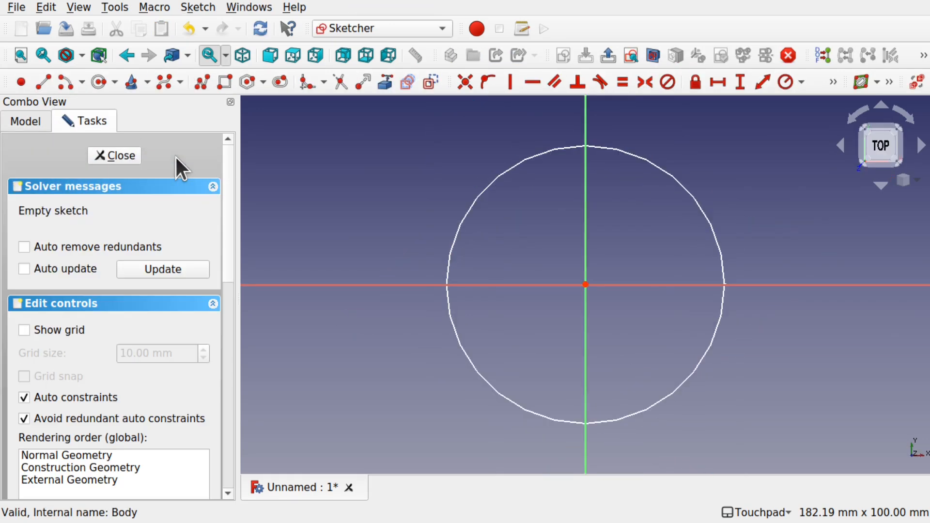
# Draw a circle of about 42 mm radius on the origin, with two circles of about 10 mm radius on opposite sides along the horizontal axis, and finish the sketch
pyautogui.click(99, 82)
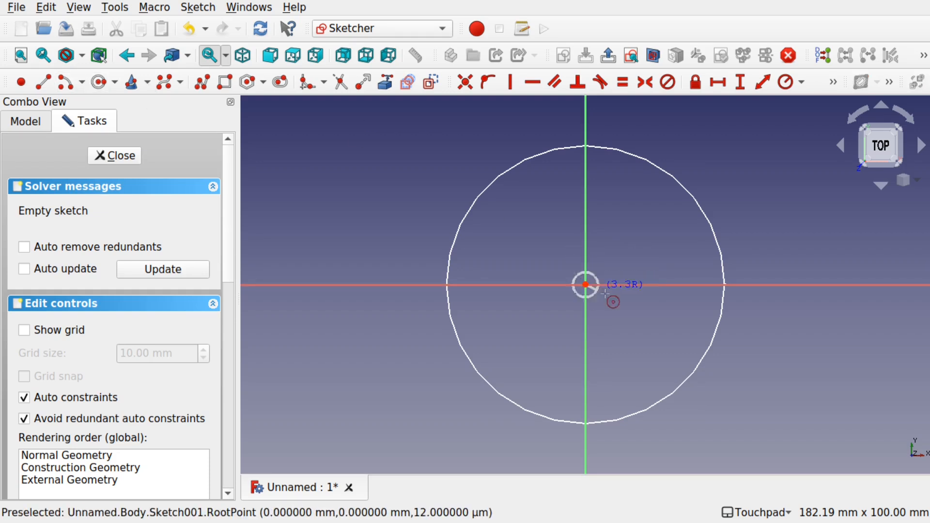
pyautogui.click(585, 284)
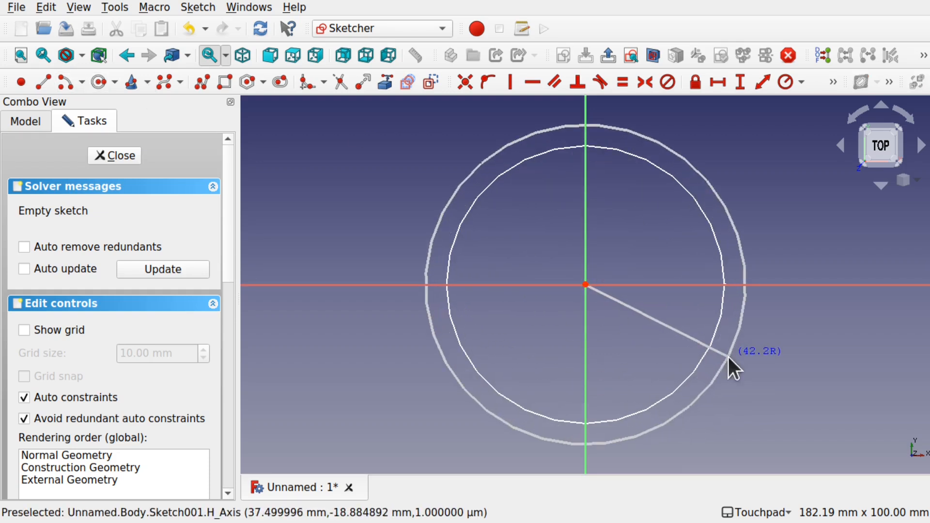
pyautogui.click(726, 364)
pyautogui.click(481, 285)
pyautogui.click(509, 311)
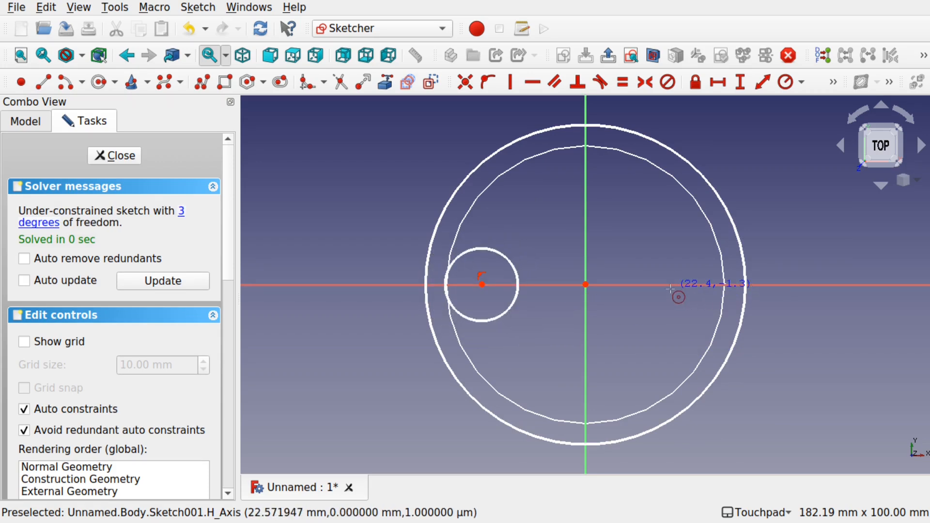
pyautogui.click(688, 285)
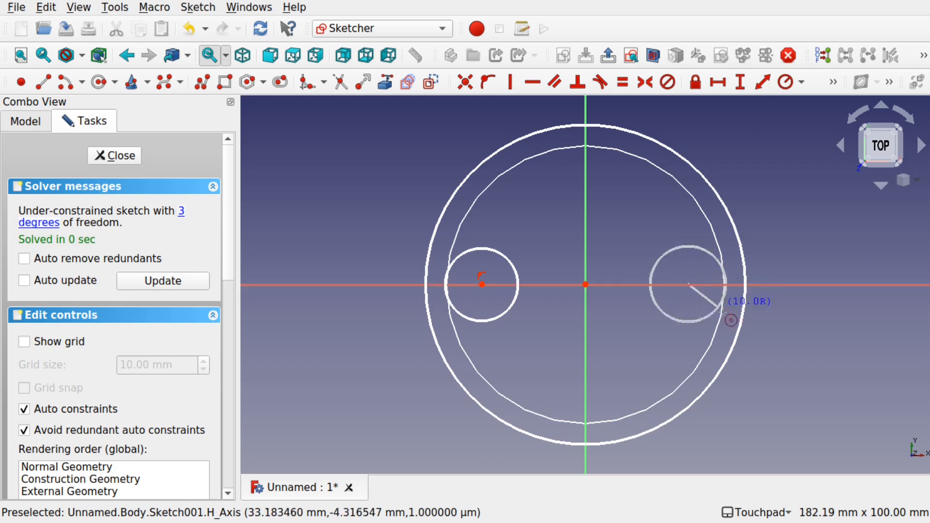
pyautogui.click(714, 311)
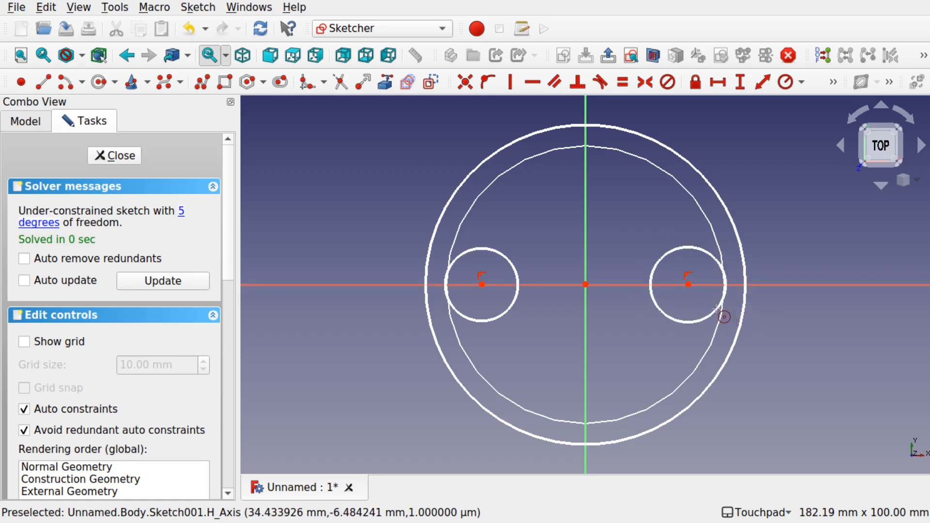
pyautogui.click(122, 155)
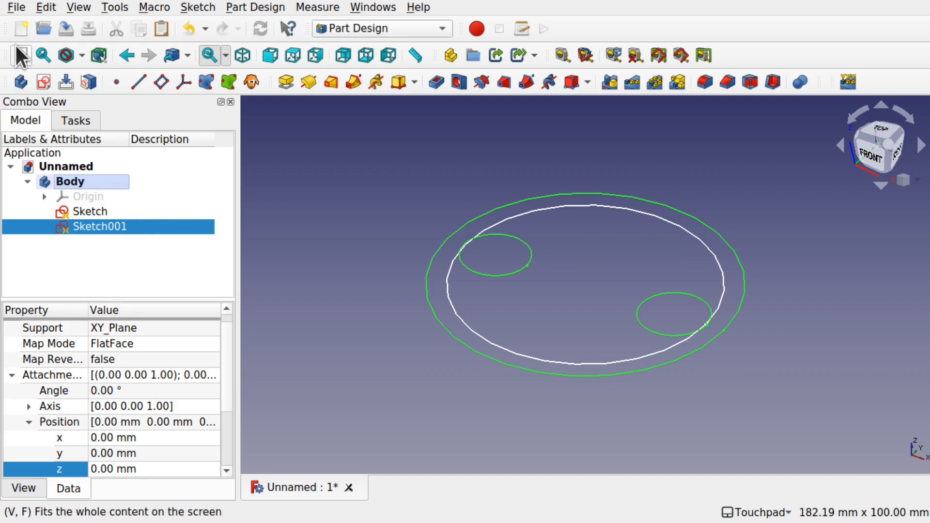
# Duplicate Sketch001, the profile with two inner circles, excluding its XY_Plane dependency
pyautogui.click(48, 5)
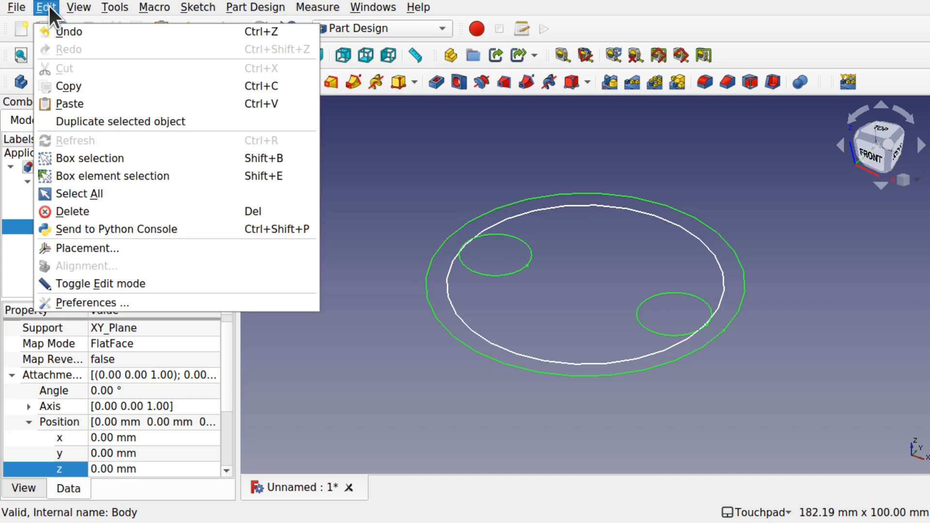
pyautogui.click(95, 121)
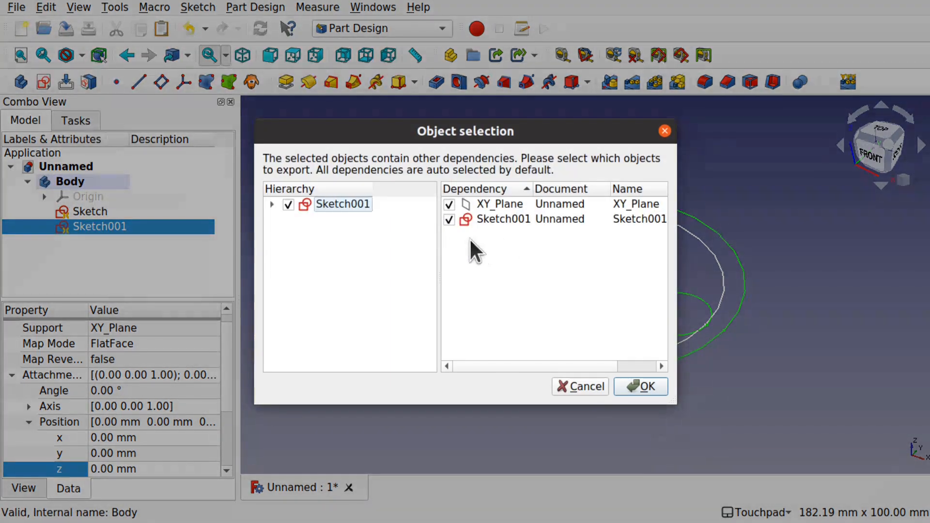
pyautogui.click(449, 204)
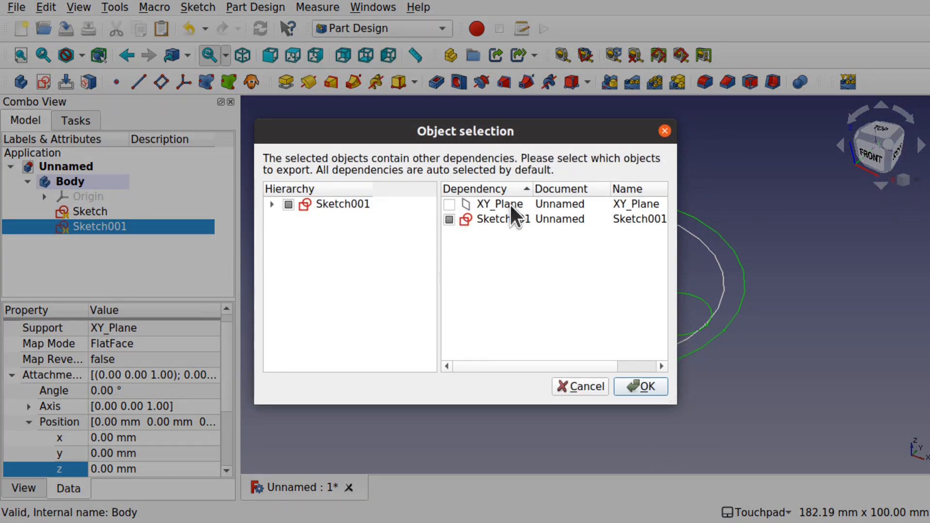
pyautogui.click(647, 385)
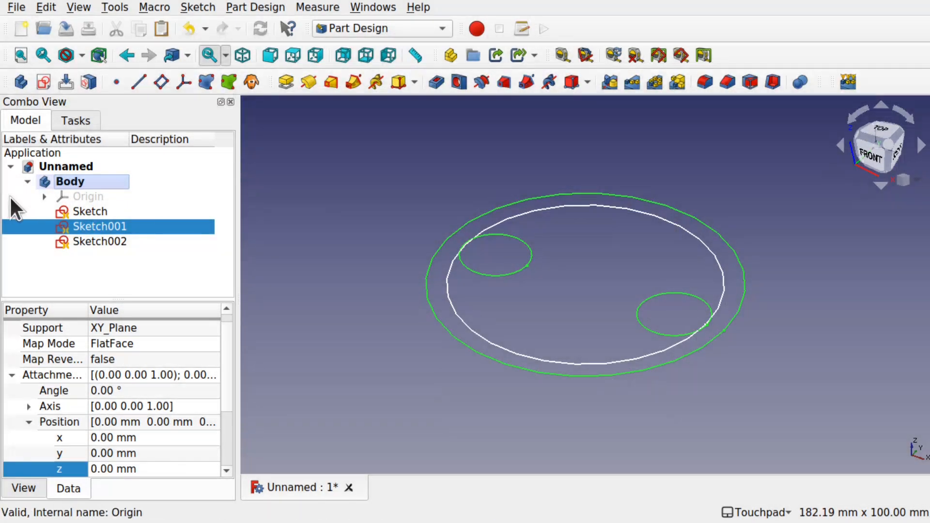
# Set the attachment offset z position of Sketch001 to 50 mm
pyautogui.click(95, 247)
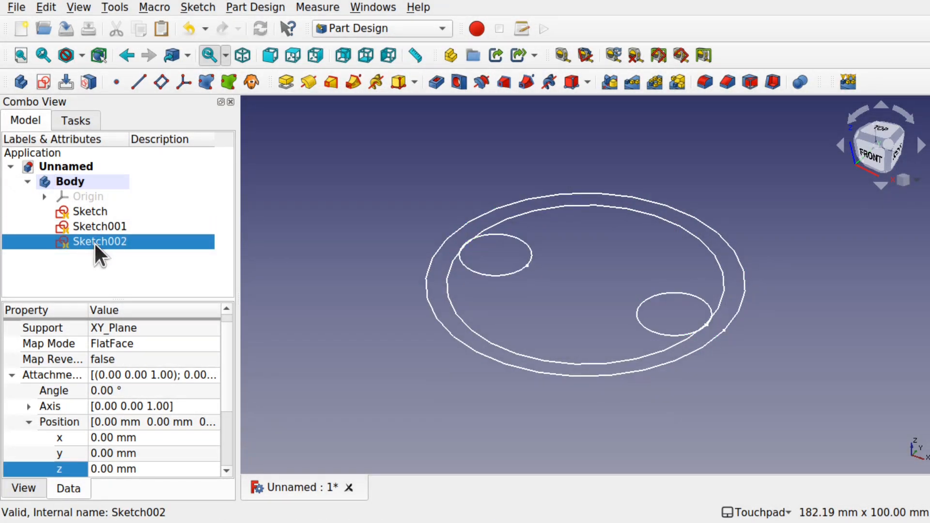
pyautogui.click(101, 213)
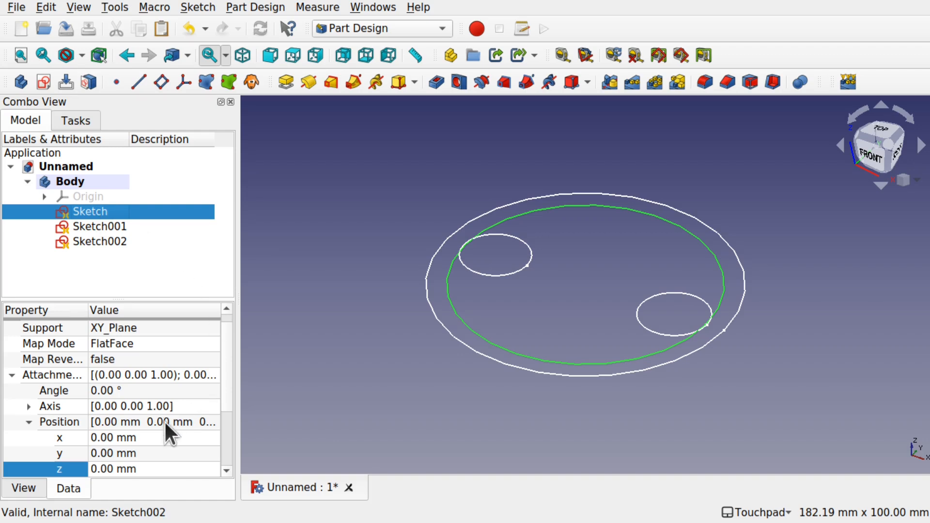
pyautogui.click(107, 228)
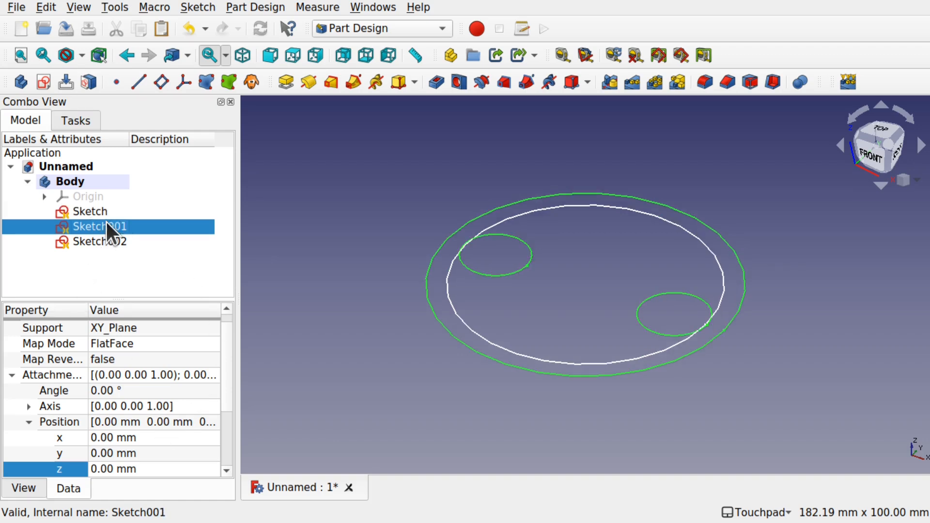
pyautogui.click(140, 469)
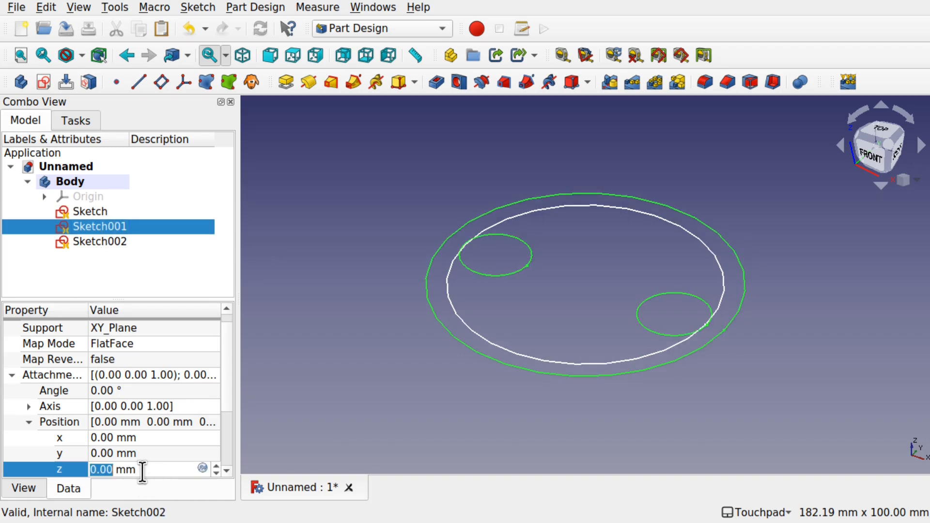
pyautogui.write('50')
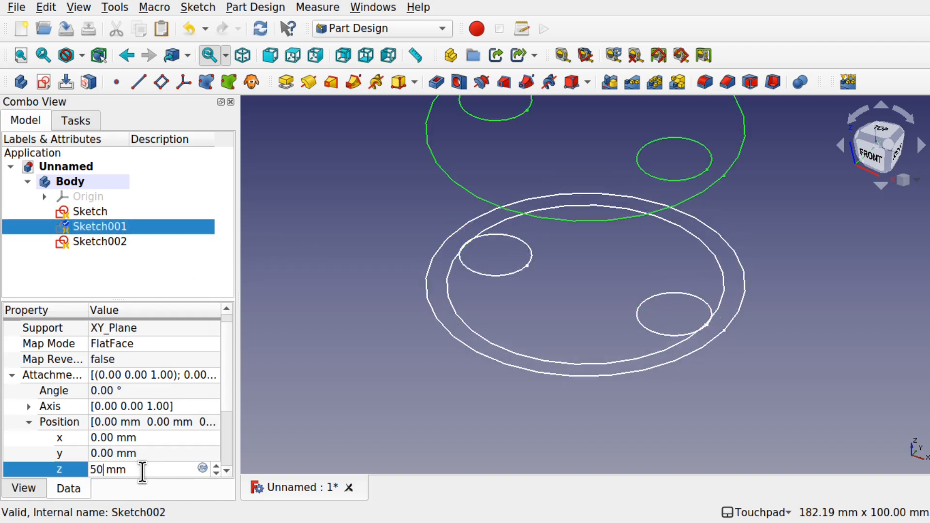
# Set the attachment offset z position of the duplicate, Sketch002, to 100 mm
pyautogui.click(118, 242)
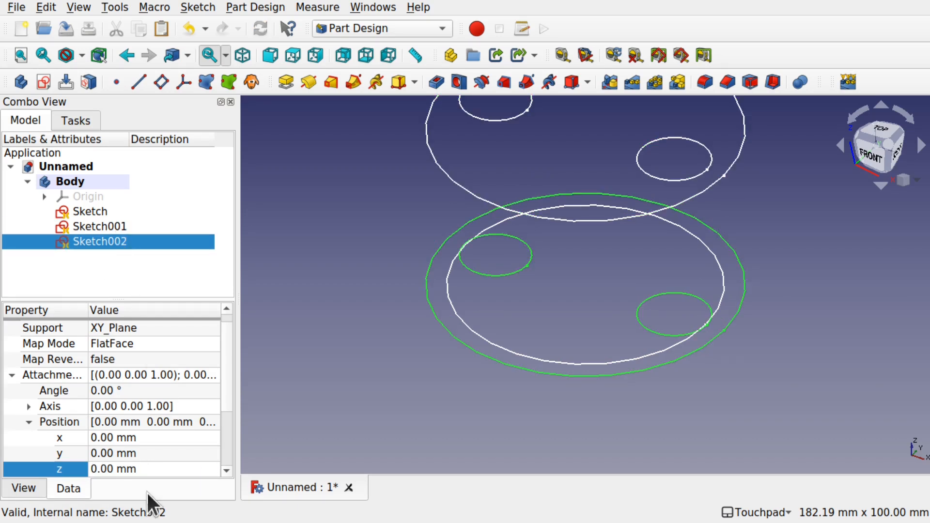
pyautogui.click(144, 465)
pyautogui.write('50')
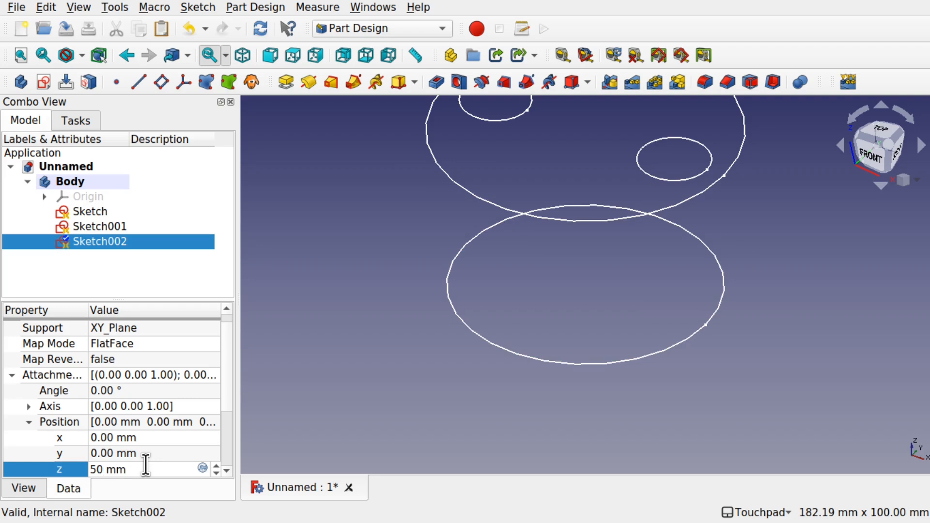
pyautogui.scroll(-5, 705, 306)
pyautogui.scroll(-5, 683, 320)
pyautogui.scroll(3, 678, 315)
pyautogui.press('BackSpace')
pyautogui.press('BackSpace')
pyautogui.write('100')
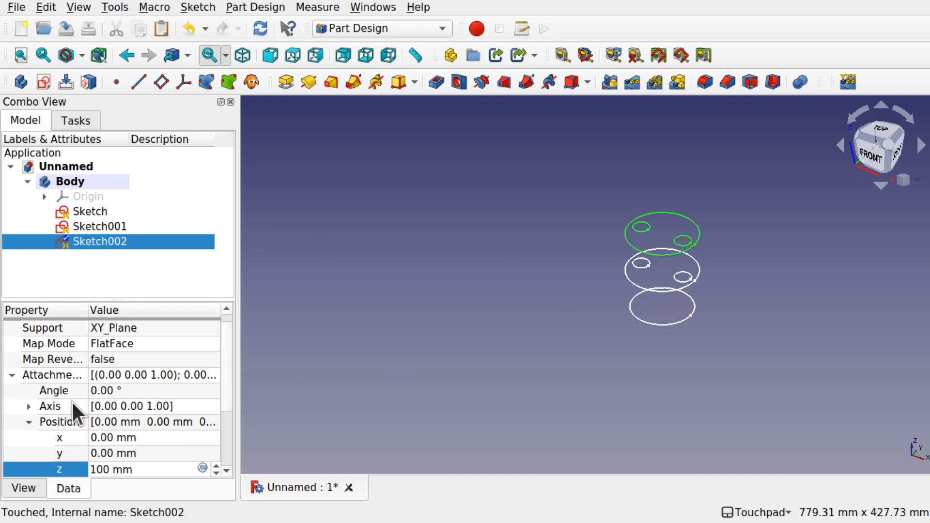
# Rotate Sketch002's attachment offset by an angle of 45° with the axis set to x 1, y 0, z 0
pyautogui.click(117, 390)
pyautogui.write('45')
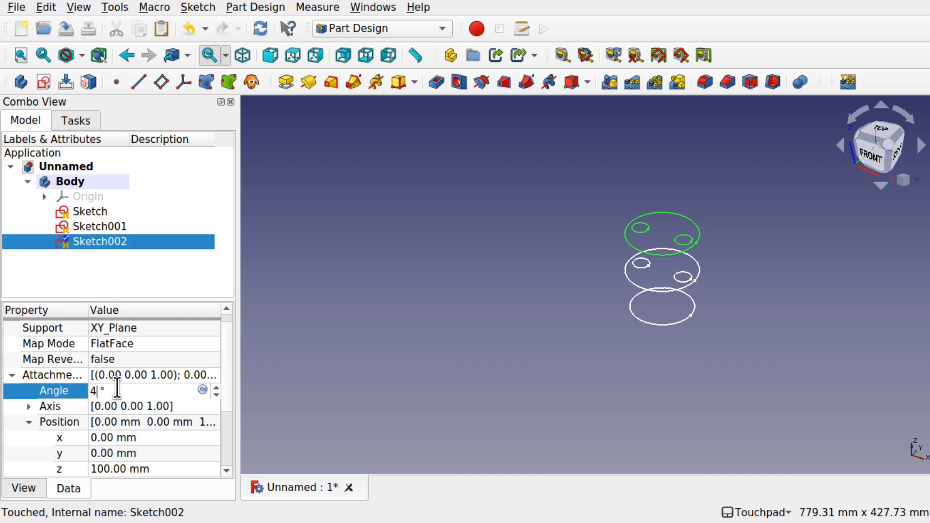
pyautogui.click(27, 406)
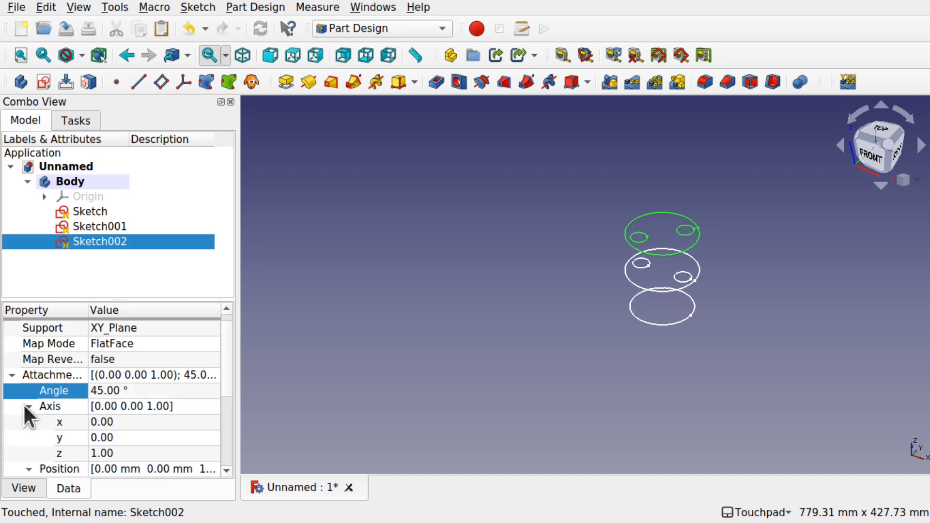
pyautogui.click(136, 452)
pyautogui.write('0')
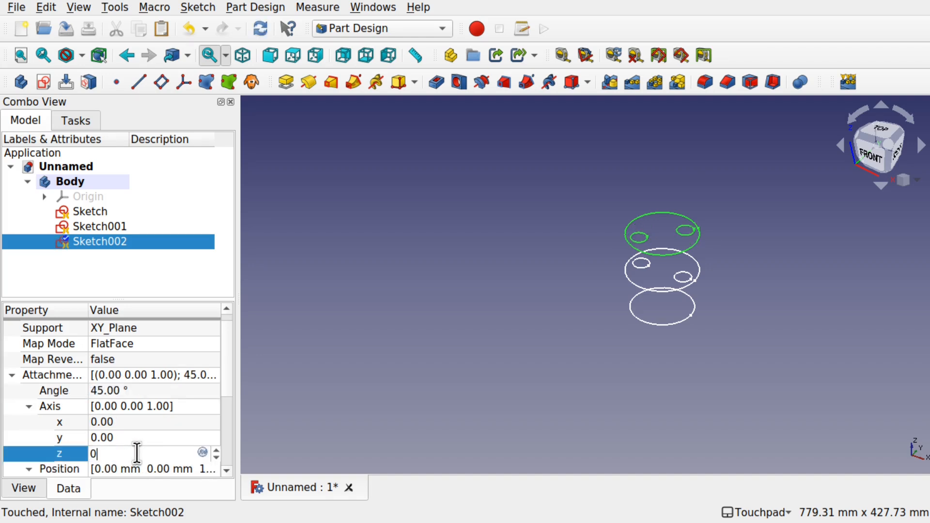
pyautogui.click(132, 424)
pyautogui.write('1')
pyautogui.click(141, 438)
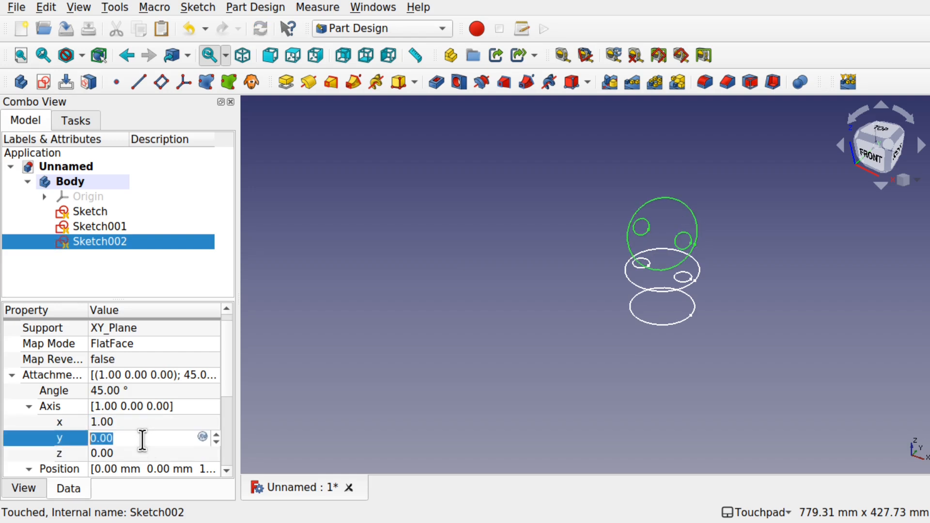
pyautogui.click(108, 241)
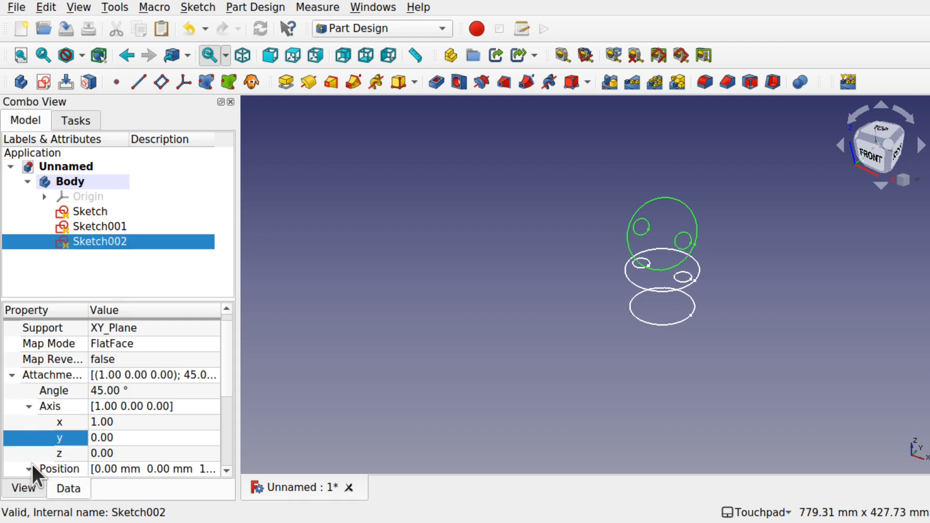
pyautogui.scroll(-3, 223, 468)
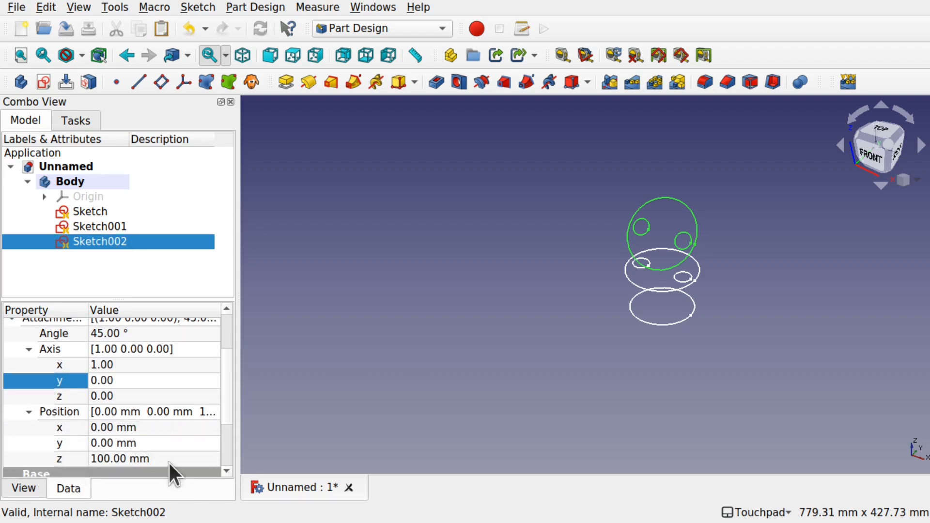
# Set the attachment offset y position of Sketch002 to -39 mm
pyautogui.click(136, 427)
pyautogui.click(68, 424)
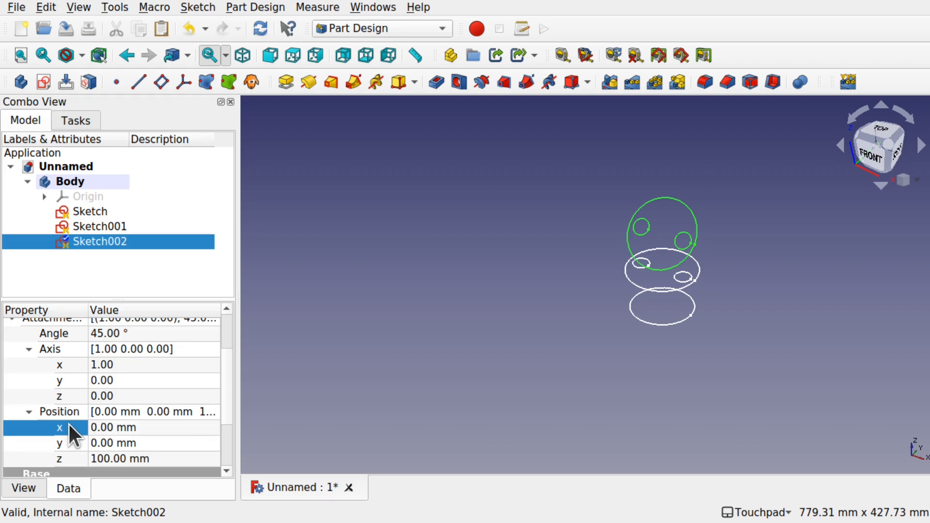
pyautogui.click(119, 440)
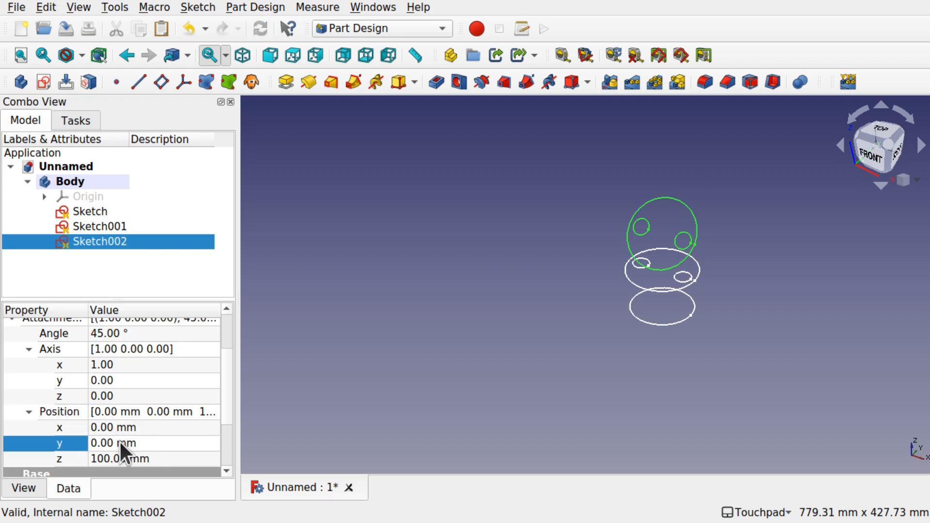
pyautogui.write('10')
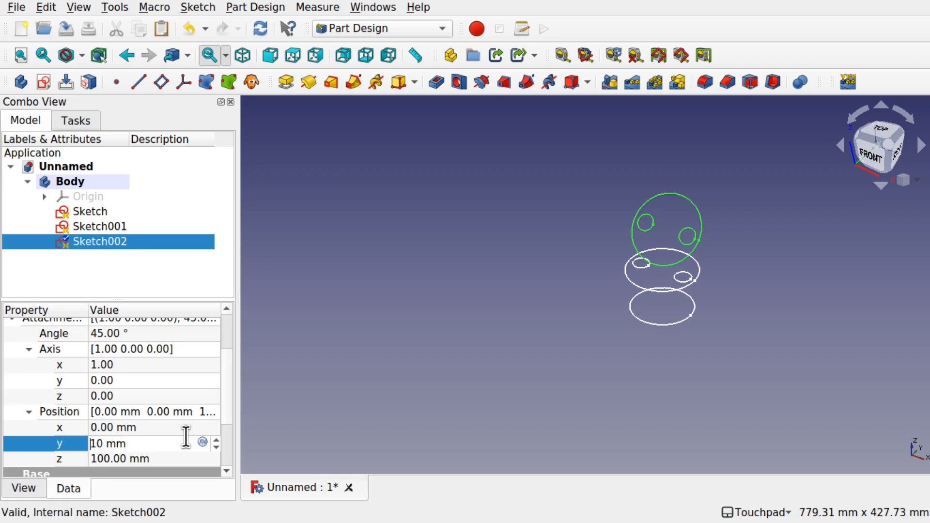
pyautogui.write('-')
pyautogui.moveTo(557, 385)
pyautogui.keyDown('alt'); pyautogui.mouseDown()
pyautogui.moveTo(544, 348)
pyautogui.moveTo(466, 326)
pyautogui.mouseUp(); pyautogui.keyUp('alt')
pyautogui.scroll(3, 693, 317)
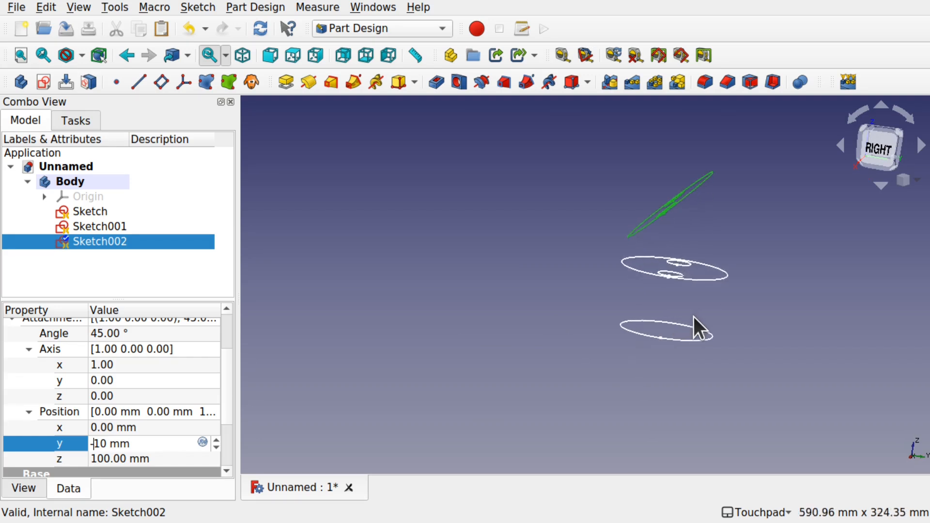
pyautogui.press('Up')
pyautogui.press('Down')
pyautogui.press('Down')
pyautogui.press('Down')
pyautogui.press('Down')
pyautogui.press('Down')
pyautogui.press('Down')
pyautogui.press('Down')
pyautogui.press('Down')
pyautogui.press('Down')
pyautogui.press('Down')
pyautogui.press('Down')
pyautogui.press('Down')
pyautogui.press('Down')
pyautogui.press('Down')
pyautogui.press('Down')
pyautogui.press('Down')
pyautogui.press('Down')
pyautogui.press('Down')
pyautogui.press('Down')
pyautogui.press('Down')
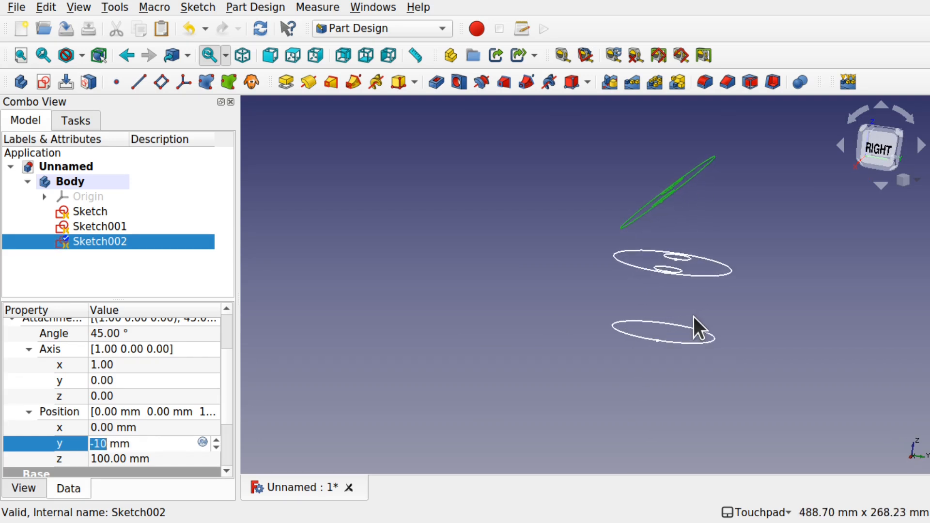
pyautogui.moveTo(714, 251)
pyautogui.keyDown('alt'); pyautogui.mouseDown()
pyautogui.moveTo(757, 311)
pyautogui.moveTo(747, 261)
pyautogui.moveTo(708, 272)
pyautogui.moveTo(674, 349)
pyautogui.mouseUp(); pyautogui.keyUp('alt')
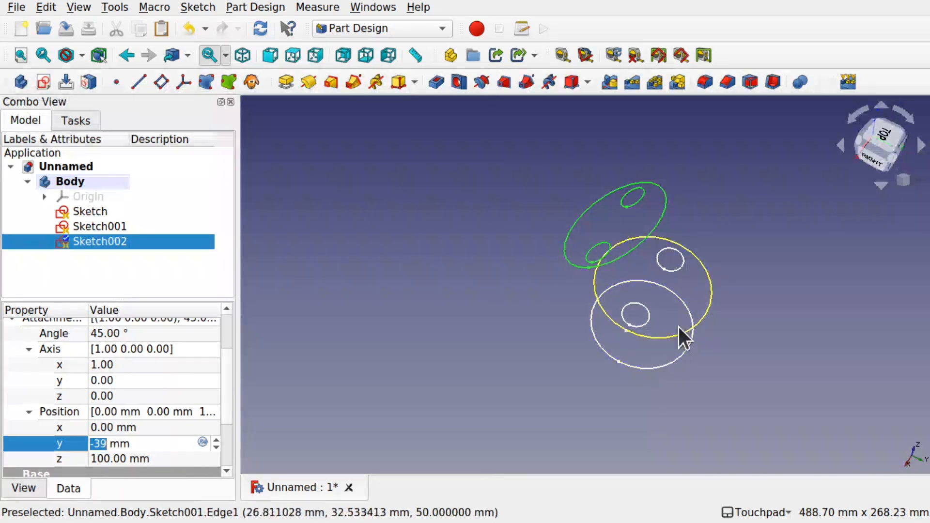
pyautogui.moveTo(615, 224)
pyautogui.keyDown('alt'); pyautogui.mouseDown()
pyautogui.moveTo(770, 257)
pyautogui.moveTo(740, 263)
pyautogui.mouseUp(); pyautogui.keyUp('alt')
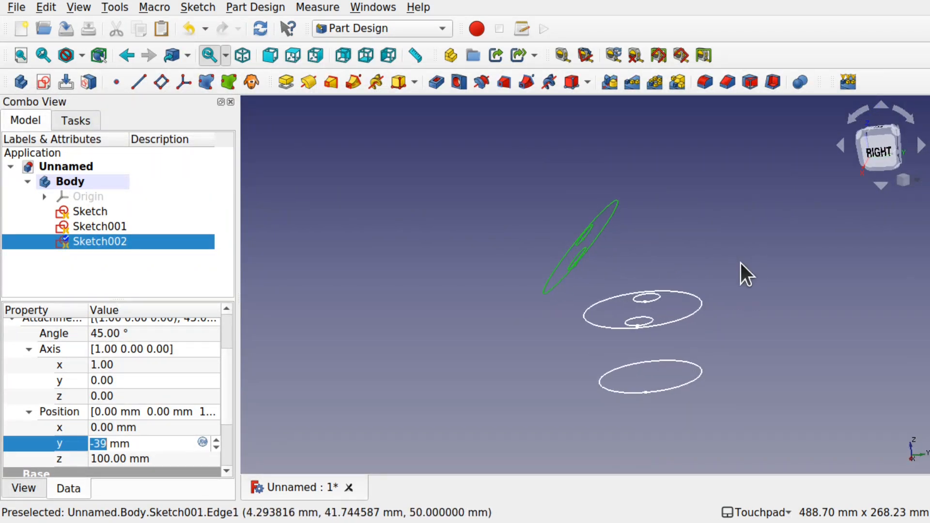
# Try to create an additive loft from Sketch through the sections Sketch001 and Sketch002
pyautogui.click(635, 393)
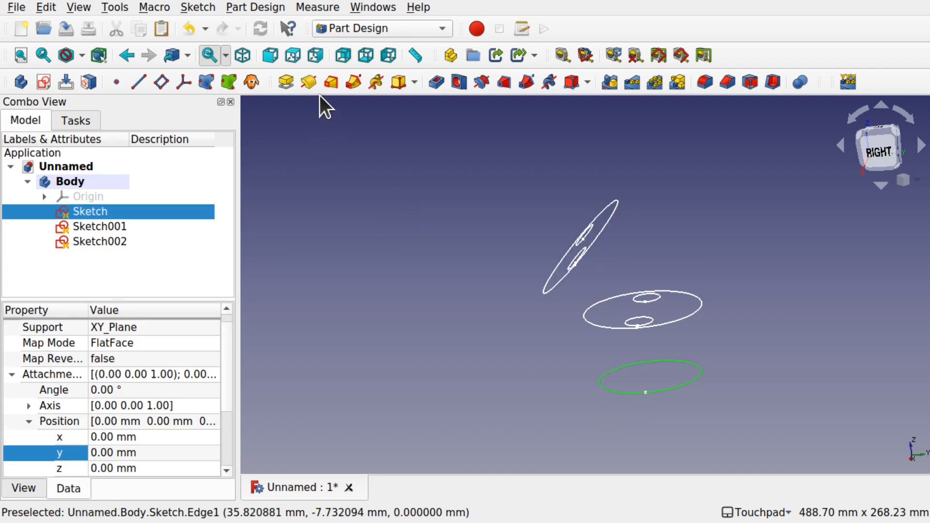
pyautogui.click(330, 86)
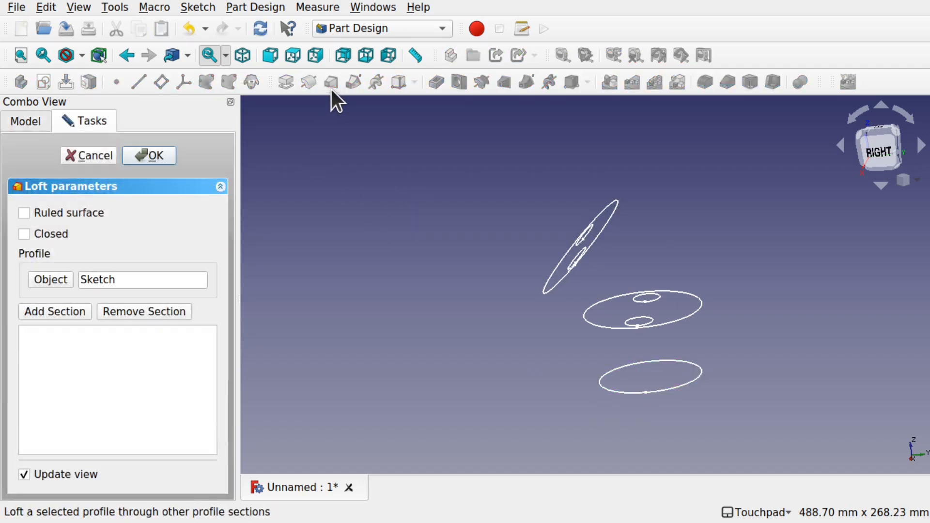
pyautogui.click(59, 310)
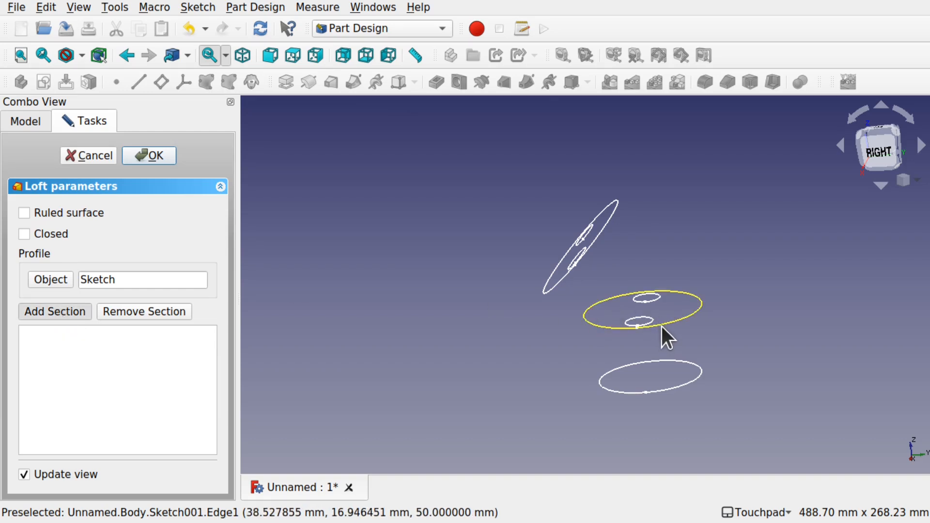
pyautogui.click(660, 325)
pyautogui.click(57, 313)
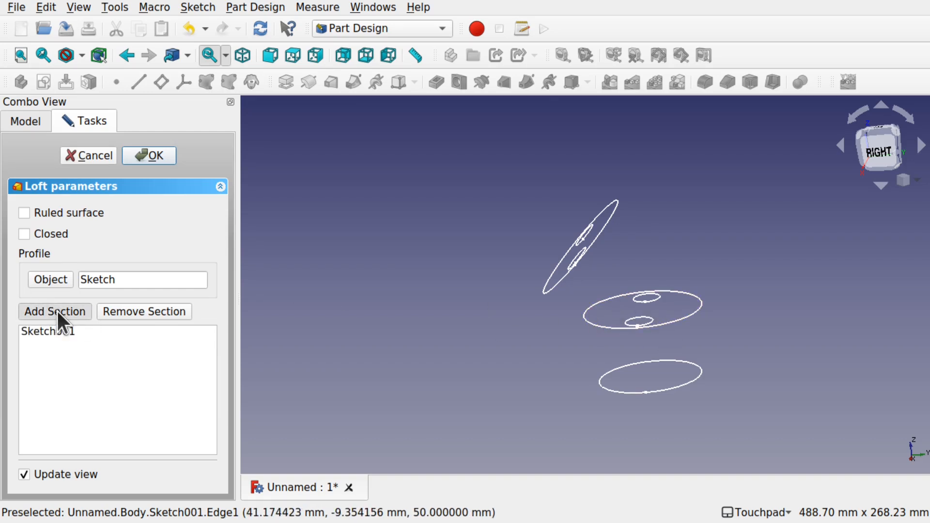
pyautogui.click(601, 229)
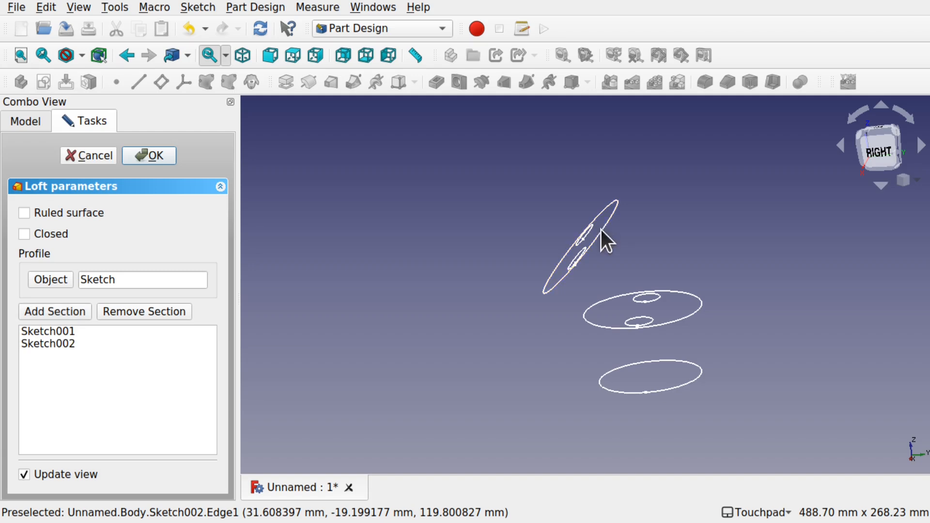
pyautogui.click(150, 158)
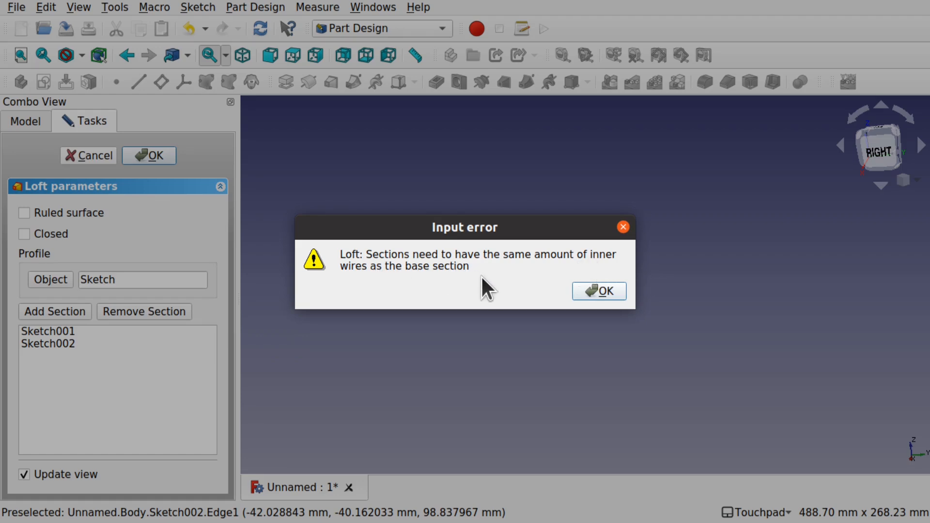
pyautogui.click(602, 291)
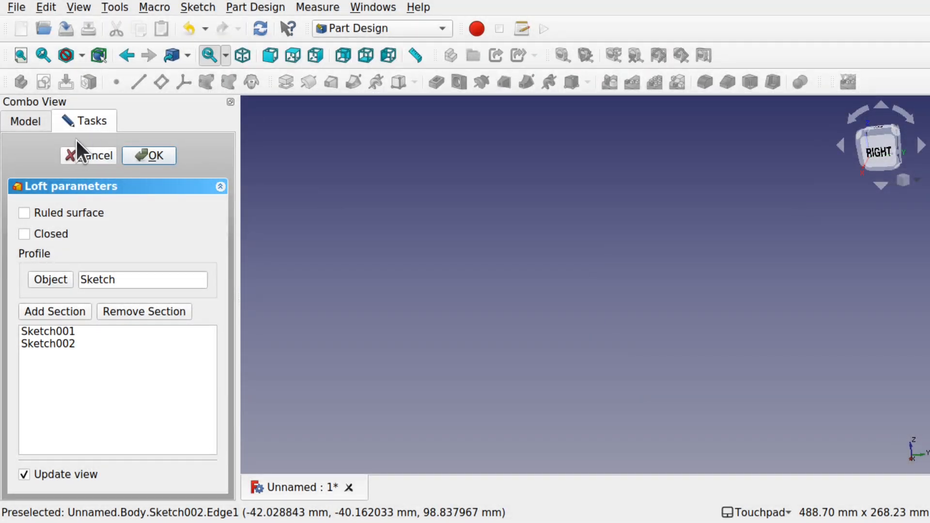
pyautogui.click(79, 150)
# Hide Sketch002, the tilted upper profile
pyautogui.moveTo(554, 326)
pyautogui.keyDown('alt'); pyautogui.mouseDown()
pyautogui.moveTo(701, 342)
pyautogui.moveTo(546, 253)
pyautogui.moveTo(552, 307)
pyautogui.moveTo(564, 284)
pyautogui.moveTo(515, 273)
pyautogui.moveTo(528, 268)
pyautogui.mouseUp(); pyautogui.keyUp('alt')
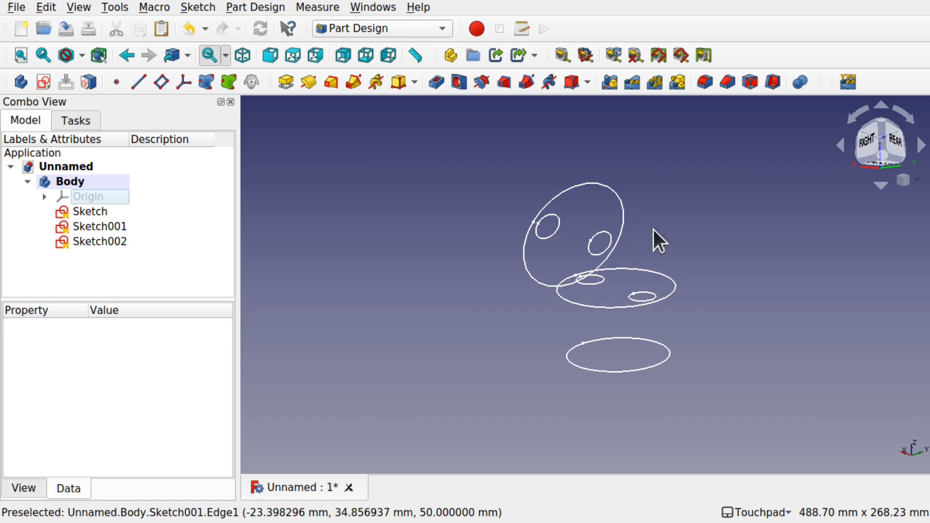
pyautogui.moveTo(689, 322)
pyautogui.keyDown('alt'); pyautogui.mouseDown()
pyautogui.moveTo(666, 272)
pyautogui.moveTo(676, 311)
pyautogui.moveTo(669, 319)
pyautogui.moveTo(629, 253)
pyautogui.mouseUp(); pyautogui.keyUp('alt')
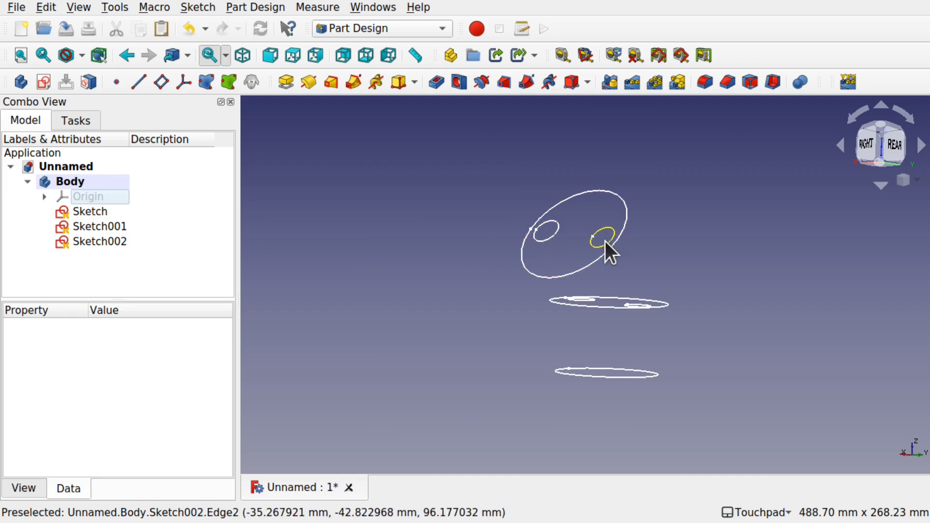
pyautogui.moveTo(566, 203)
pyautogui.keyDown('alt'); pyautogui.mouseDown()
pyautogui.moveTo(633, 297)
pyautogui.moveTo(658, 309)
pyautogui.moveTo(642, 300)
pyautogui.moveTo(644, 310)
pyautogui.mouseUp(); pyautogui.keyUp('alt')
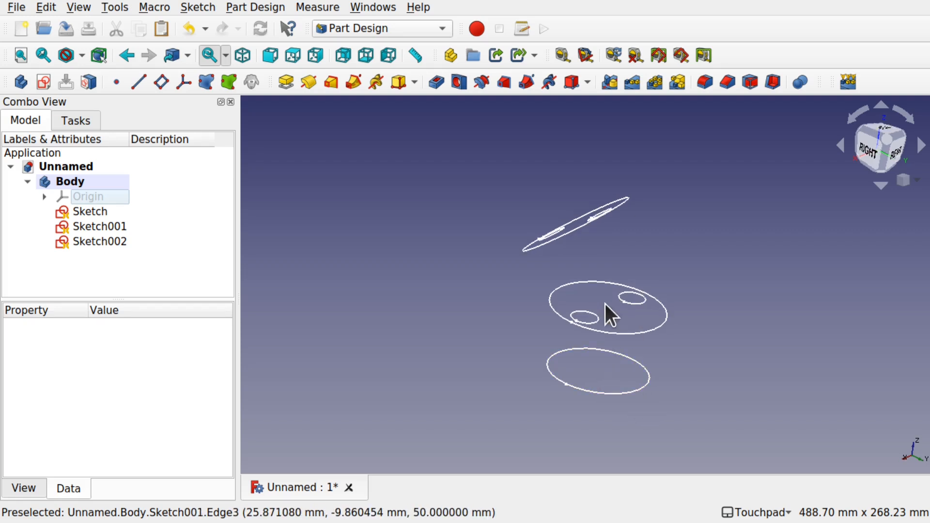
pyautogui.moveTo(649, 339)
pyautogui.keyDown('alt'); pyautogui.mouseDown()
pyautogui.moveTo(609, 297)
pyautogui.moveTo(612, 276)
pyautogui.moveTo(653, 376)
pyautogui.moveTo(661, 368)
pyautogui.moveTo(646, 357)
pyautogui.mouseUp(); pyautogui.keyUp('alt')
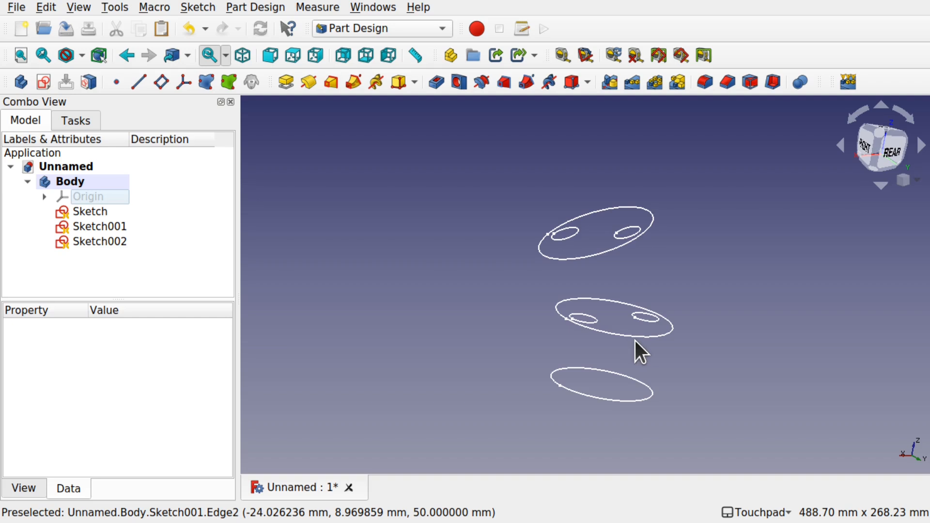
pyautogui.click(83, 214)
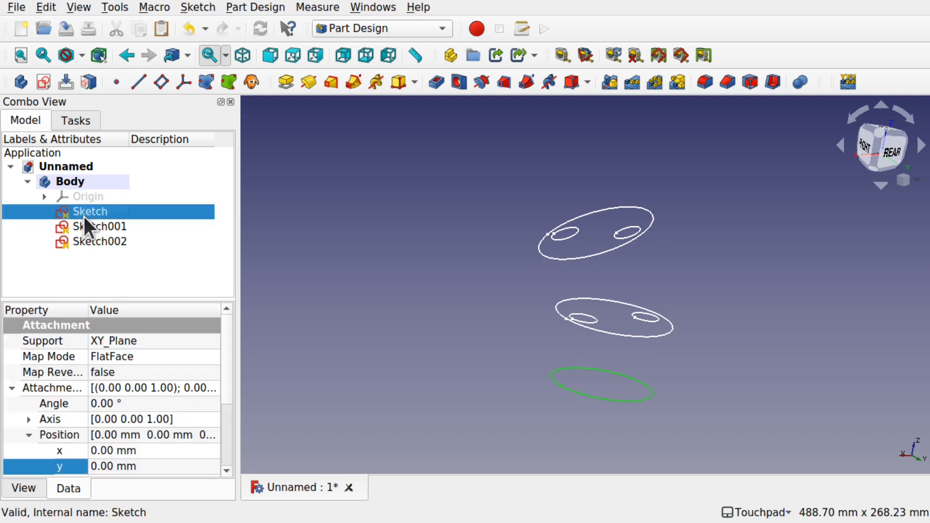
pyautogui.click(92, 242)
pyautogui.press('space')
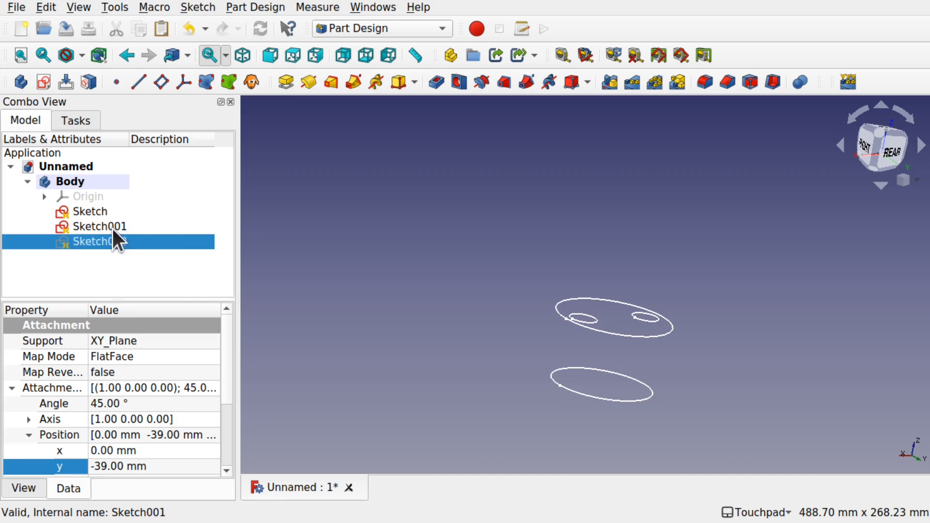
# Delete the two small inner circles from Sketch001, keeping only its outer circle
pyautogui.doubleClick(114, 221)
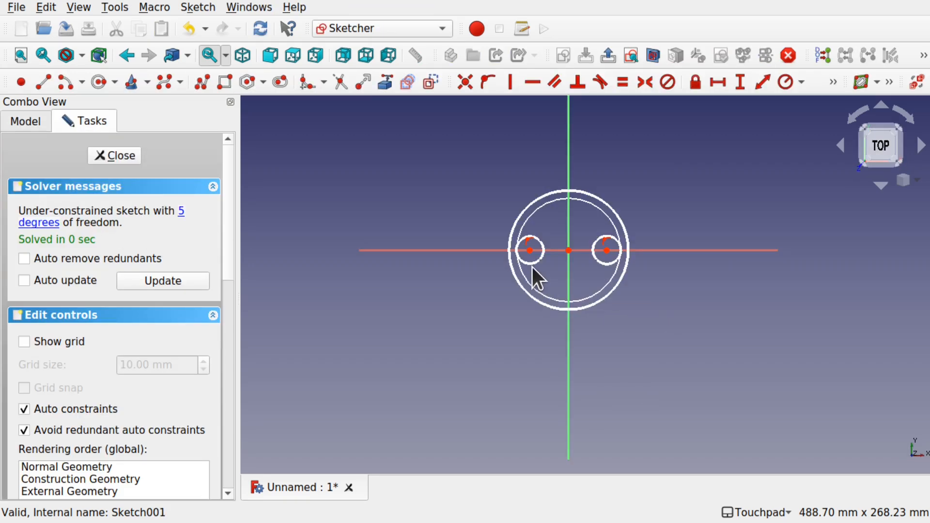
pyautogui.click(534, 261)
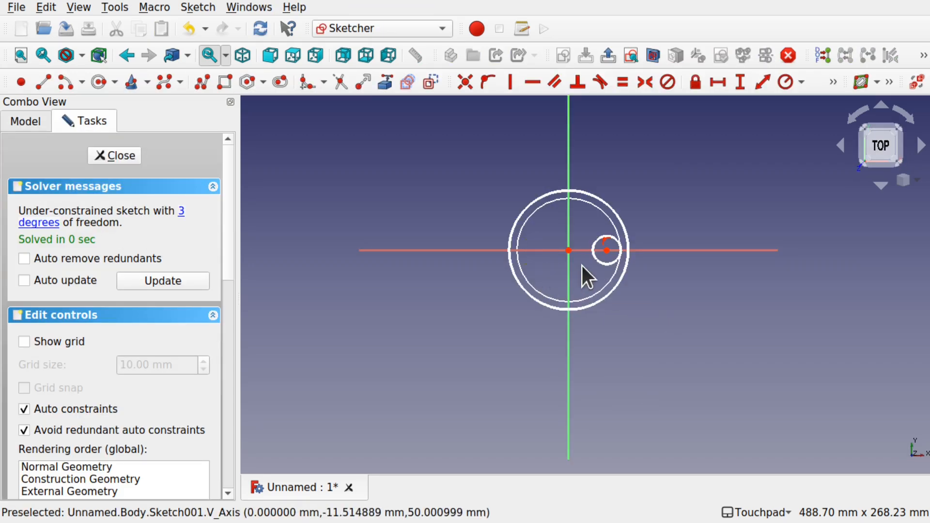
pyautogui.click(603, 260)
pyautogui.press('Delete')
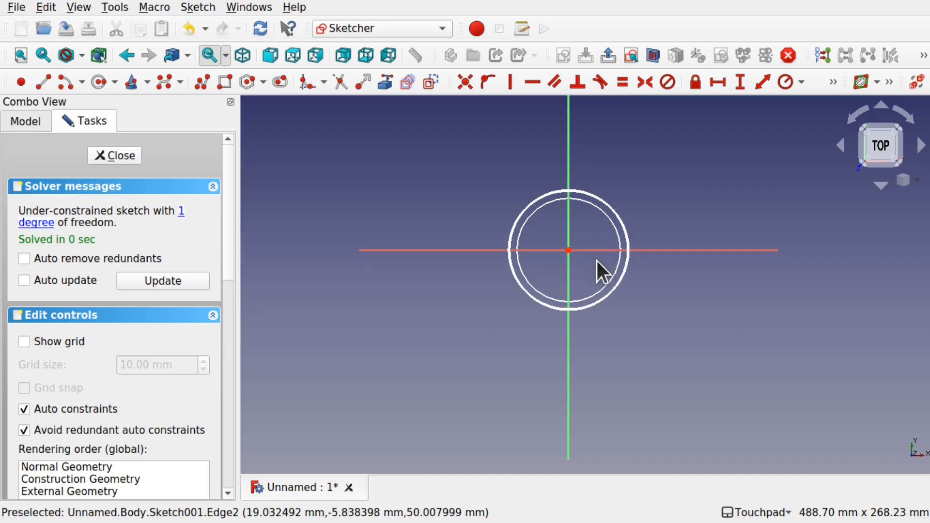
pyautogui.click(125, 154)
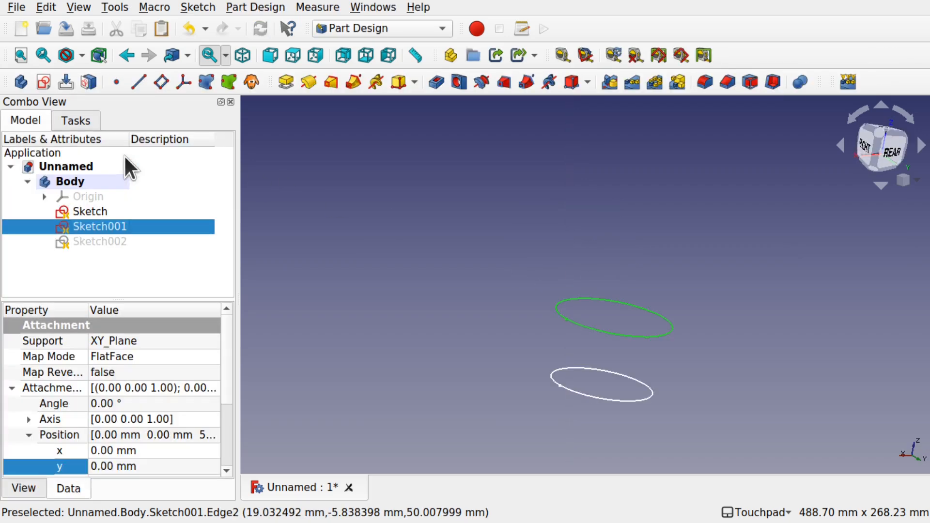
# Create an additive loft from Sketch with Sketch001 as its section
pyautogui.click(100, 209)
pyautogui.press('space')
pyautogui.press('space')
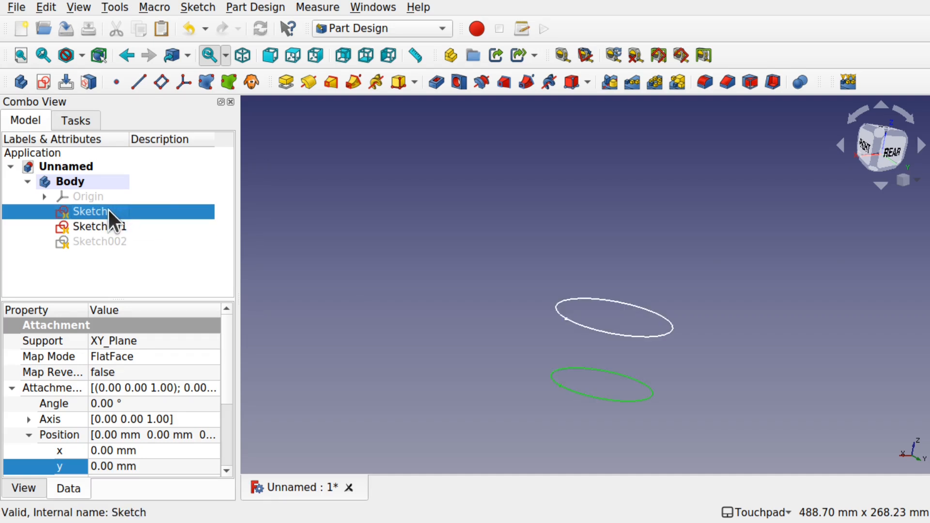
pyautogui.scroll(3, 624, 380)
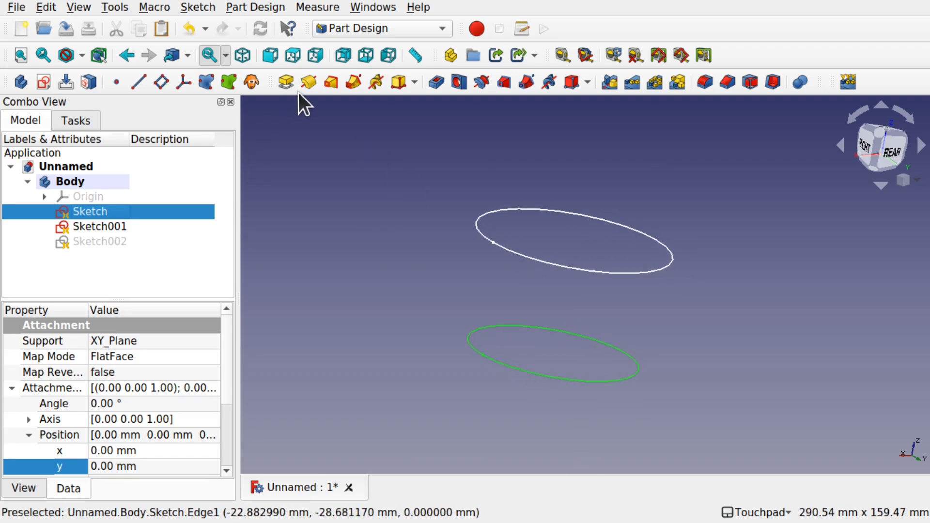
pyautogui.click(331, 82)
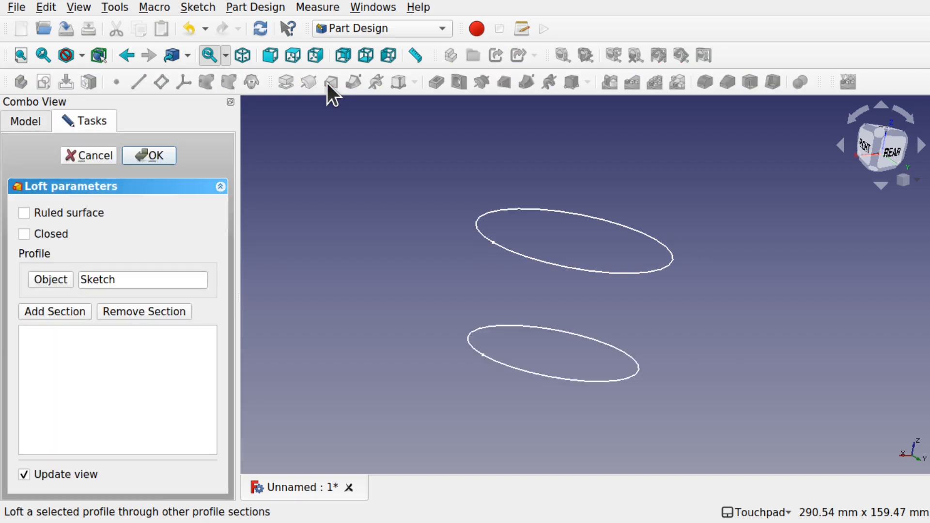
pyautogui.click(61, 312)
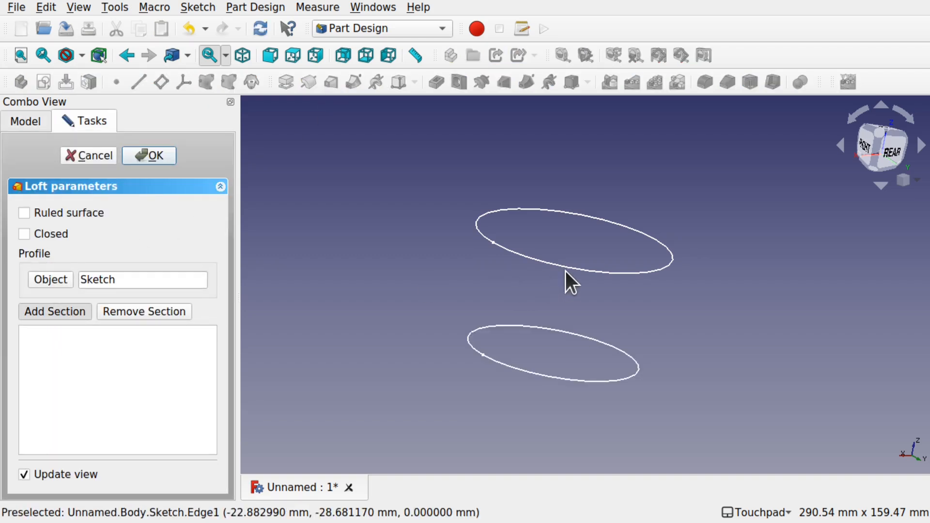
pyautogui.click(579, 270)
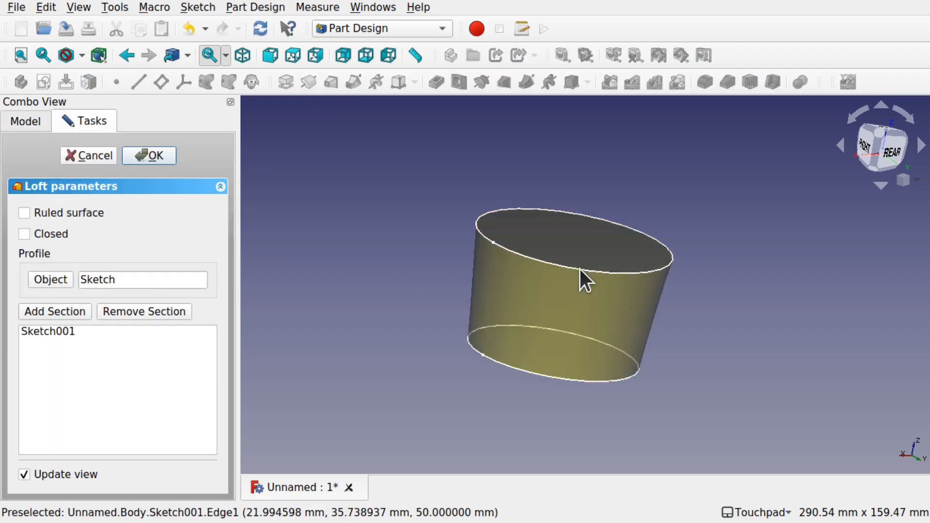
pyautogui.click(156, 155)
# Sketch two small circles on the loft's top face, centred on the horizontal axis on opposite sides of the origin
pyautogui.keyDown('alt'); pyautogui.moveTo(577, 228); pyautogui.dragTo(530, 248); pyautogui.keyUp('alt')
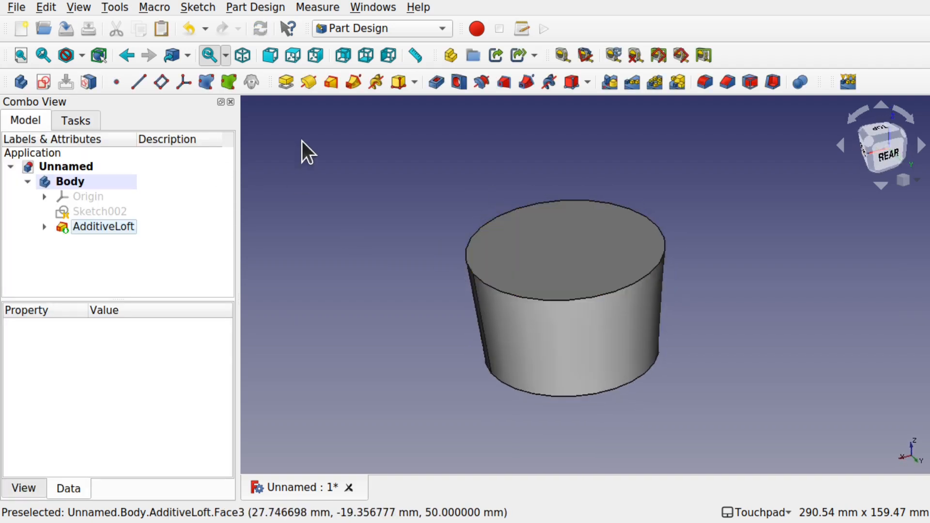
pyautogui.click(516, 249)
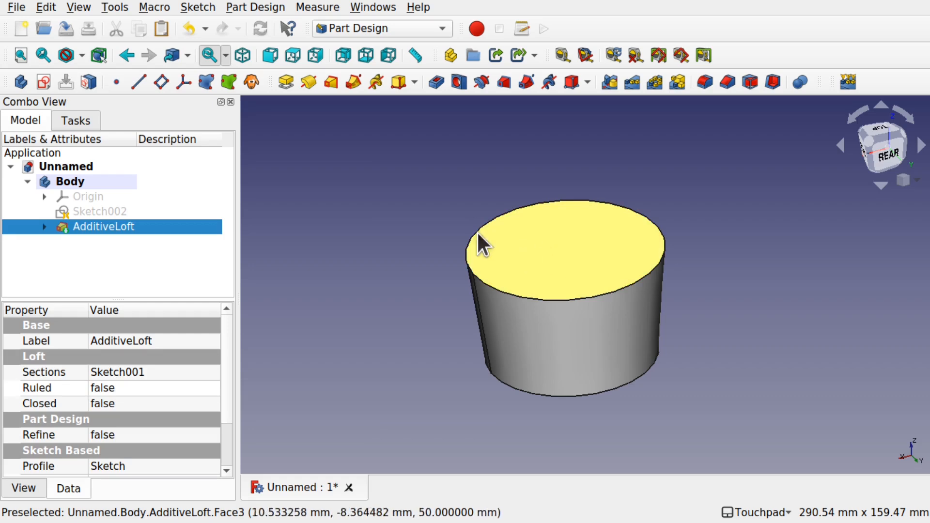
pyautogui.click(45, 82)
pyautogui.click(99, 82)
pyautogui.click(543, 277)
pyautogui.click(559, 290)
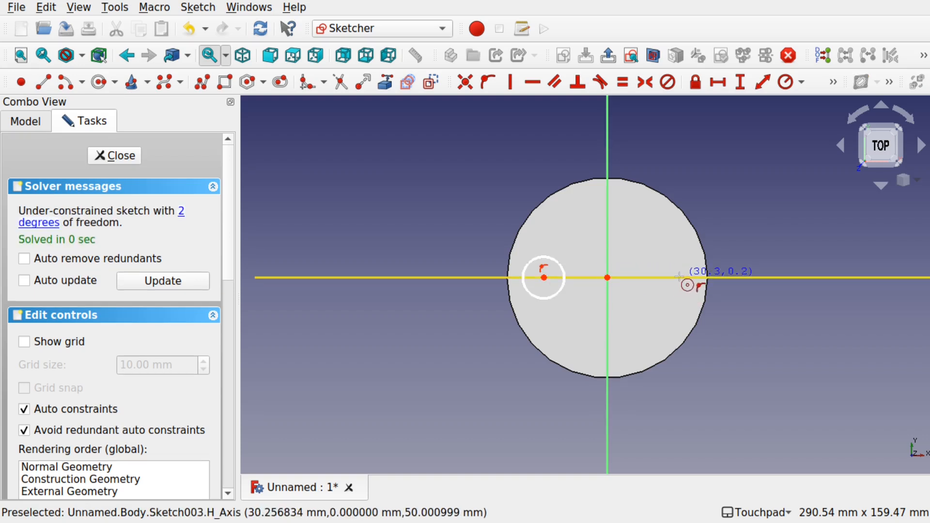
pyautogui.click(685, 299)
pyautogui.click(110, 155)
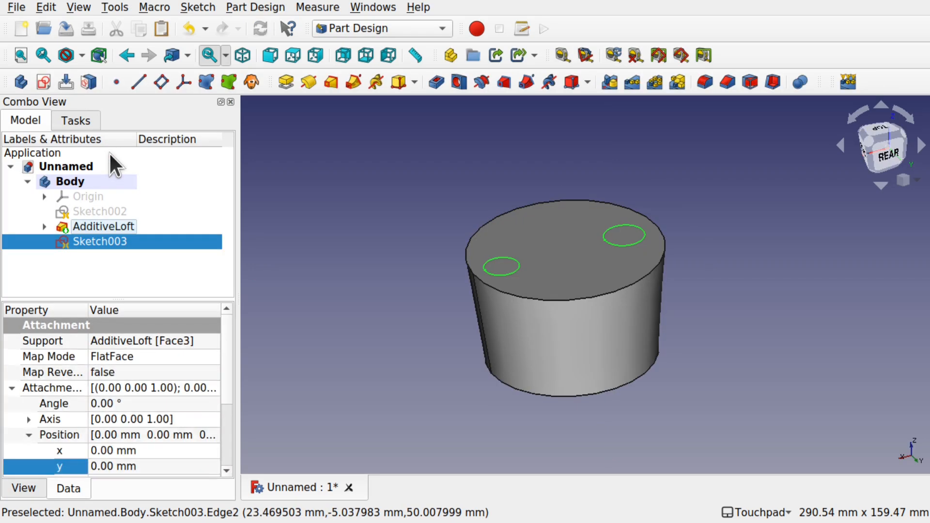
# Cut a 1 mm deep pocket from the sketch of two small circles on the loft's top face
pyautogui.click(439, 84)
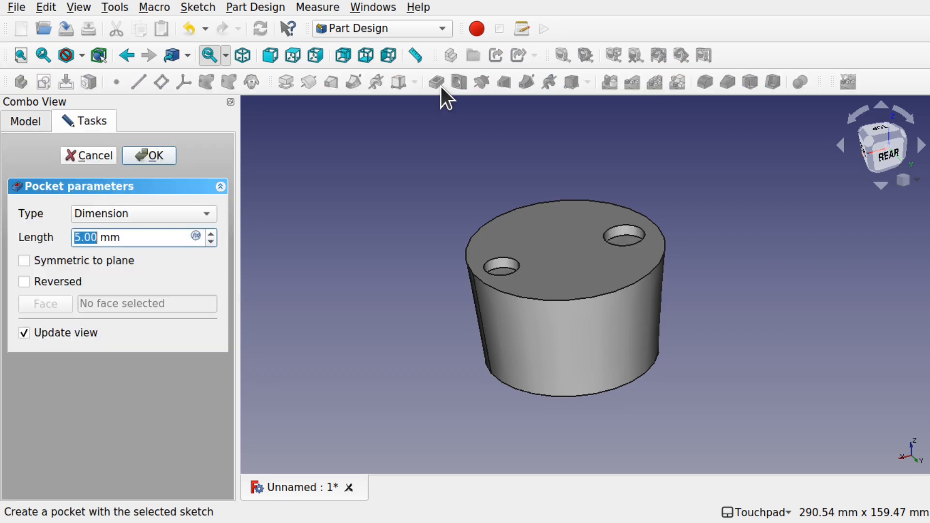
pyautogui.write('1')
pyautogui.click(151, 155)
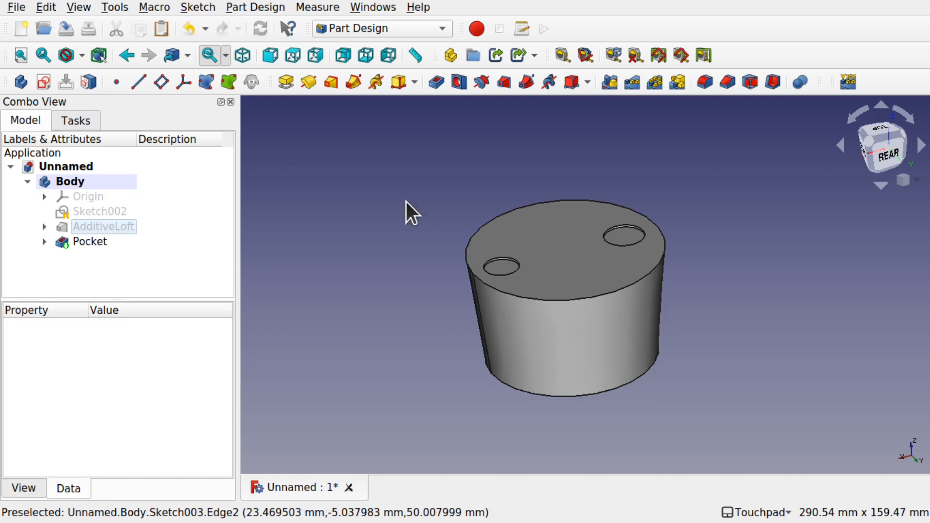
# Create an additive loft from the pocketed top face with Sketch002 as its section
pyautogui.click(584, 271)
pyautogui.moveTo(583, 270)
pyautogui.keyDown('alt'); pyautogui.mouseDown()
pyautogui.moveTo(635, 313)
pyautogui.moveTo(641, 353)
pyautogui.moveTo(584, 277)
pyautogui.mouseUp(); pyautogui.keyUp('alt')
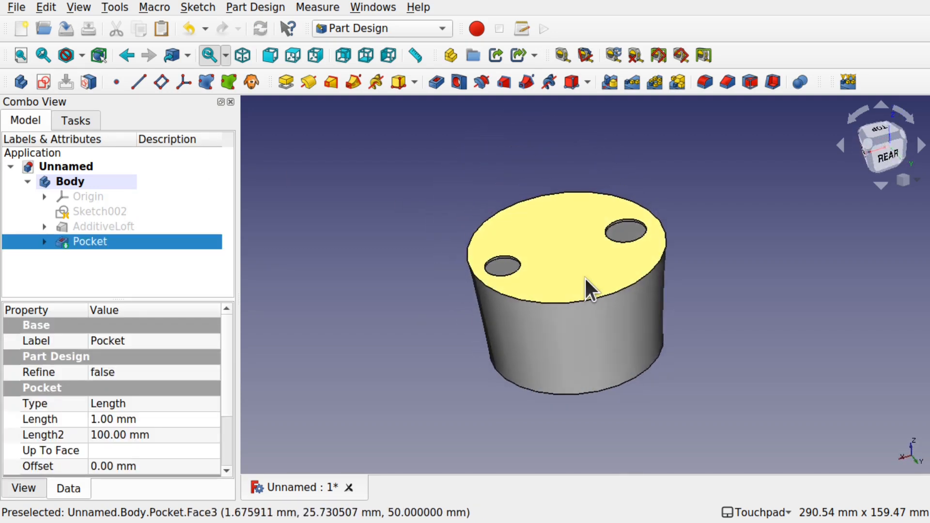
pyautogui.click(93, 211)
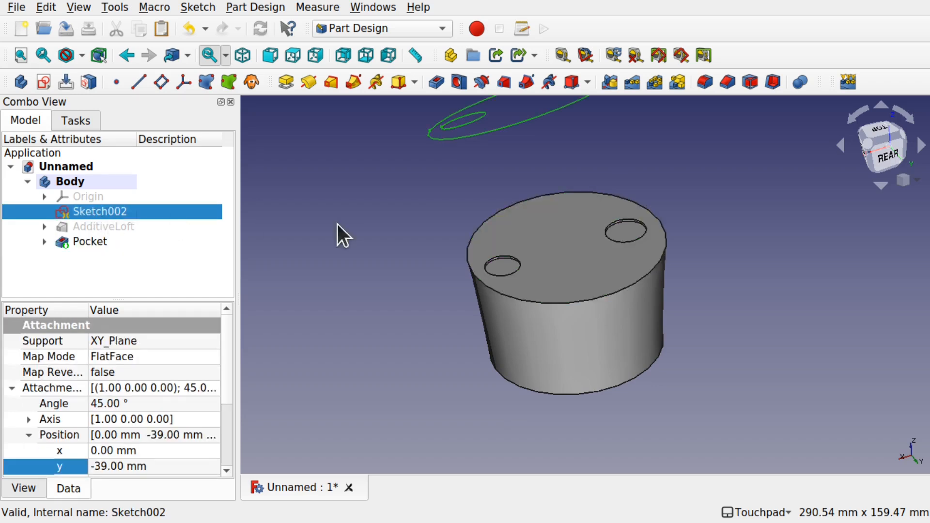
pyautogui.keyDown('alt'); pyautogui.moveTo(349, 232); pyautogui.dragTo(417, 265); pyautogui.keyUp('alt')
pyautogui.scroll(-4, 417, 264)
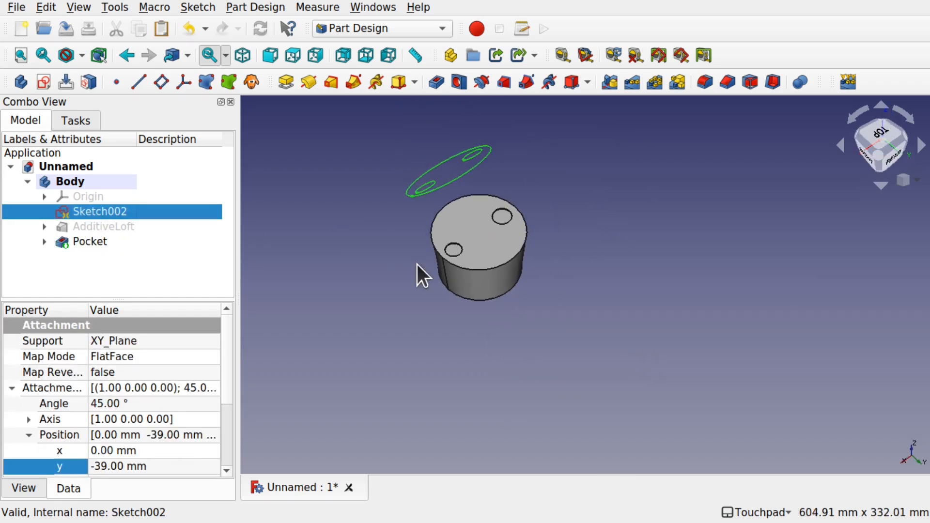
pyautogui.click(499, 239)
pyautogui.keyDown('shift'); pyautogui.moveTo(498, 240); pyautogui.dragTo(588, 324); pyautogui.keyUp('shift')
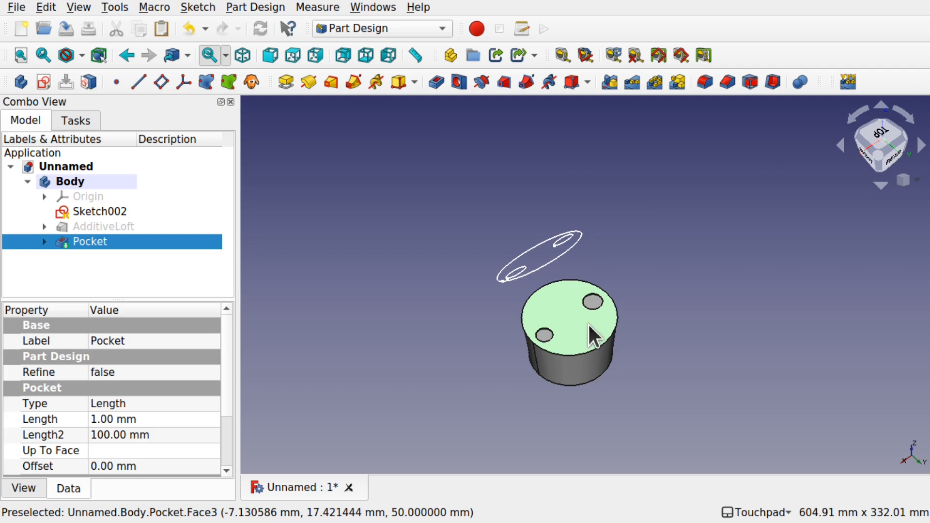
pyautogui.click(333, 84)
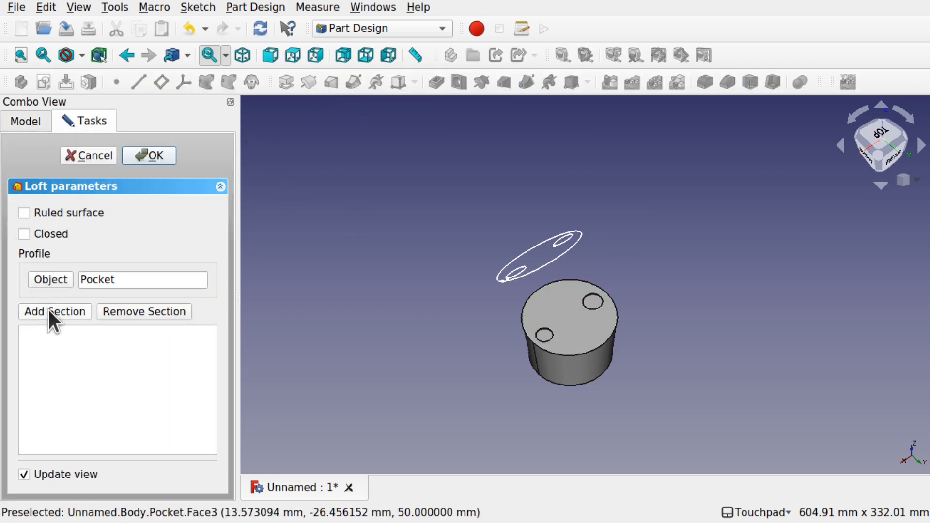
pyautogui.scroll(3, 518, 344)
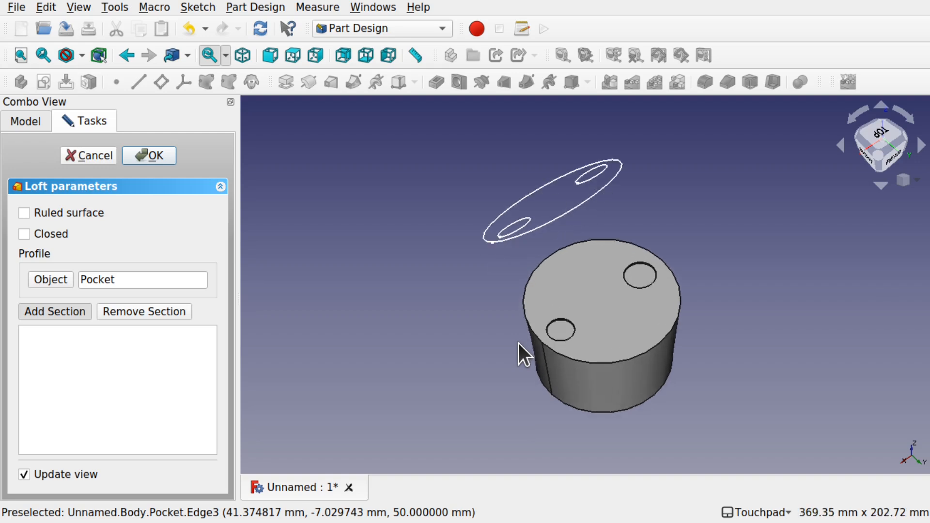
pyautogui.click(564, 216)
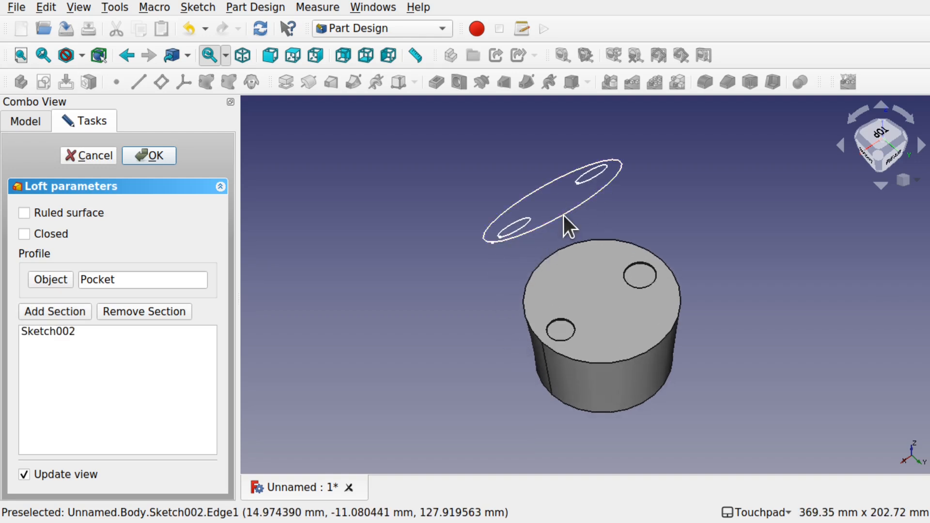
pyautogui.keyDown('shift'); pyautogui.moveTo(478, 250); pyautogui.dragTo(546, 253); pyautogui.keyUp('shift')
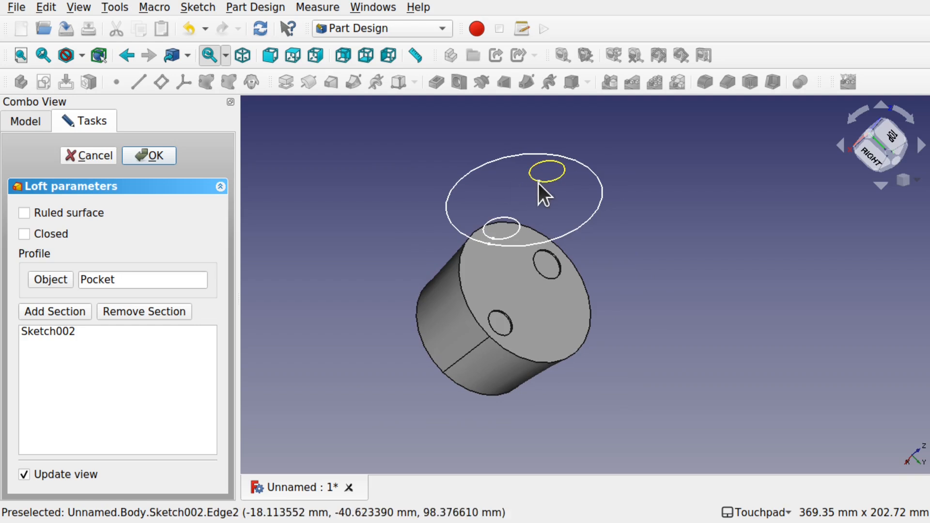
pyautogui.click(155, 159)
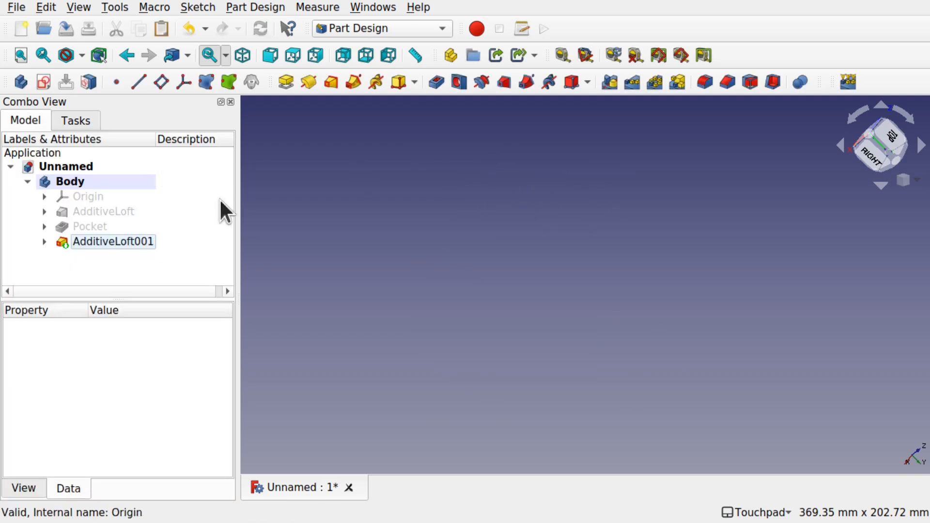
# Reopen the second loft's parameters and examine how its two inner passages meet the pocketed face, closing without changes
pyautogui.doubleClick(110, 240)
pyautogui.keyDown('shift'); pyautogui.moveTo(460, 240); pyautogui.dragTo(619, 278); pyautogui.keyUp('shift')
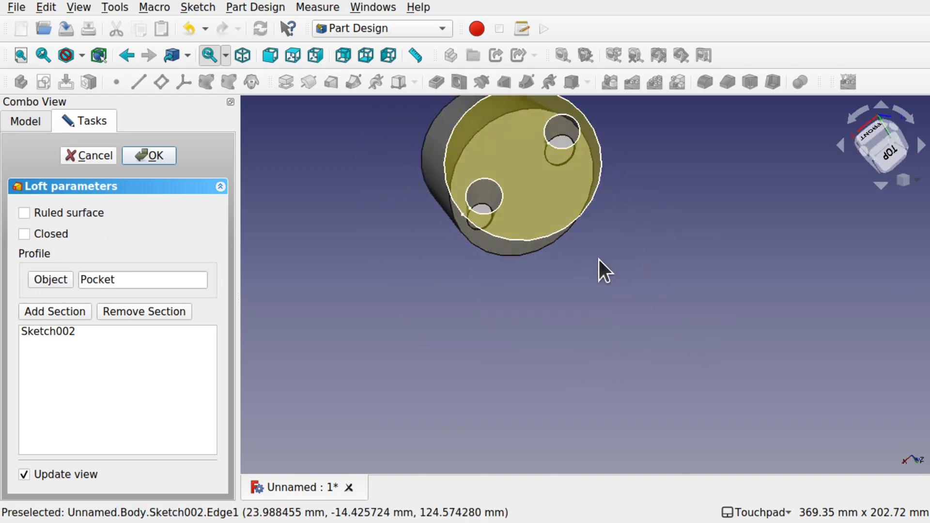
pyautogui.keyDown('shift'); pyautogui.moveTo(550, 193); pyautogui.dragTo(633, 348); pyautogui.keyUp('shift')
pyautogui.keyDown('shift'); pyautogui.moveTo(599, 297); pyautogui.dragTo(682, 232); pyautogui.keyUp('shift')
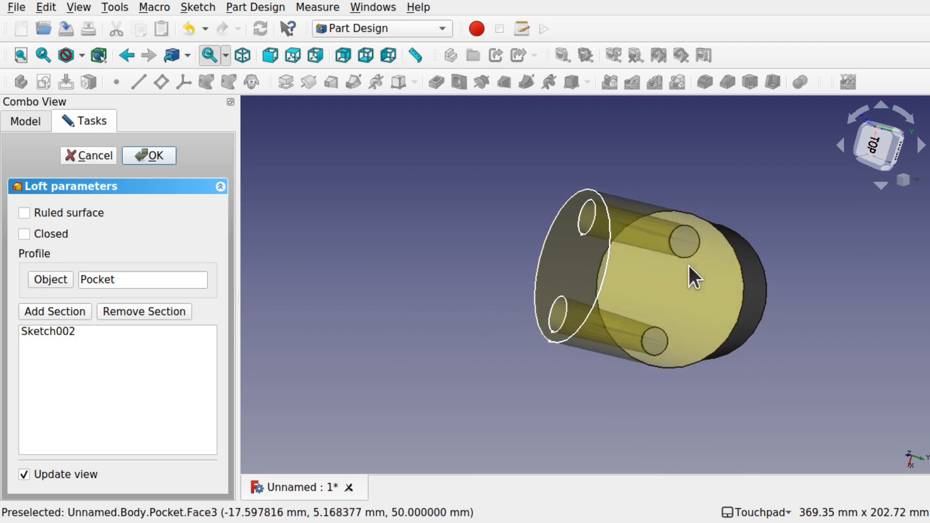
pyautogui.click(657, 356)
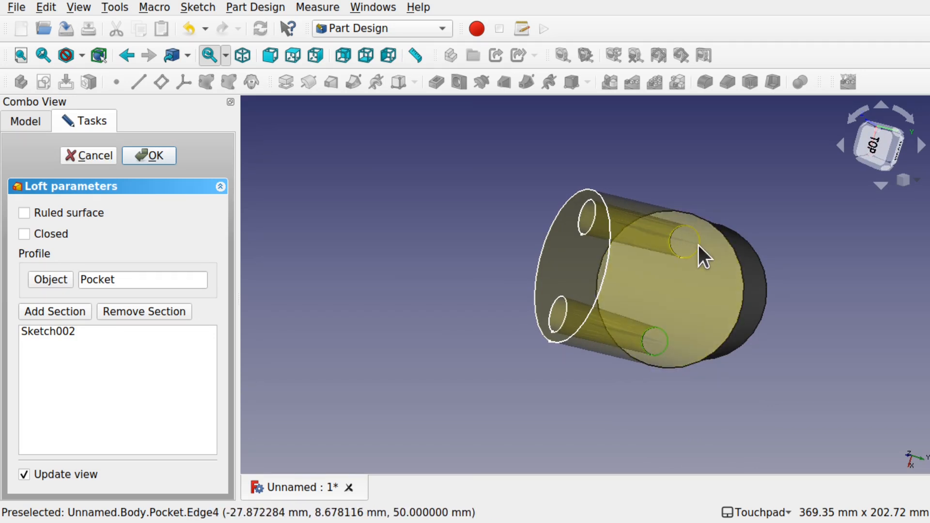
pyautogui.moveTo(599, 262)
pyautogui.keyDown('shift'); pyautogui.mouseDown()
pyautogui.moveTo(705, 287)
pyautogui.moveTo(527, 232)
pyautogui.moveTo(522, 240)
pyautogui.mouseUp(); pyautogui.keyUp('shift')
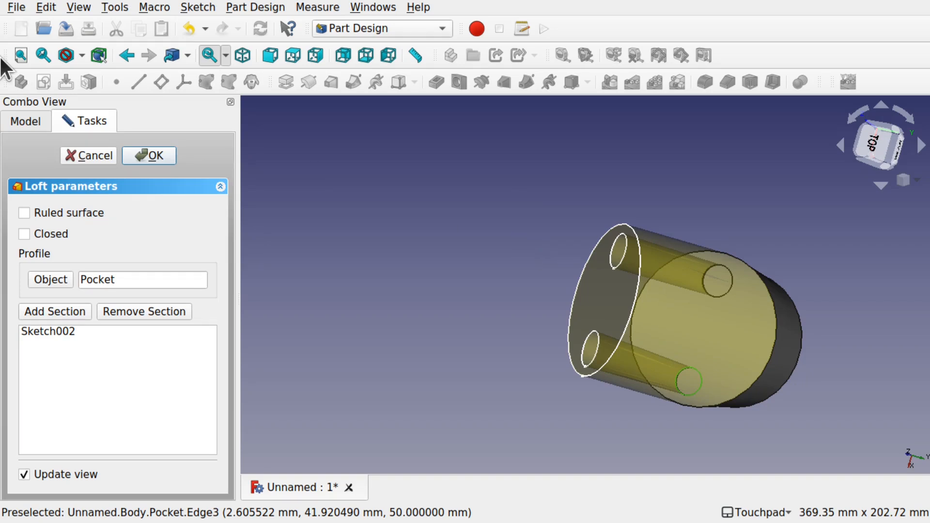
pyautogui.click(86, 154)
pyautogui.keyDown('shift'); pyautogui.moveTo(745, 318); pyautogui.dragTo(658, 189); pyautogui.keyUp('shift')
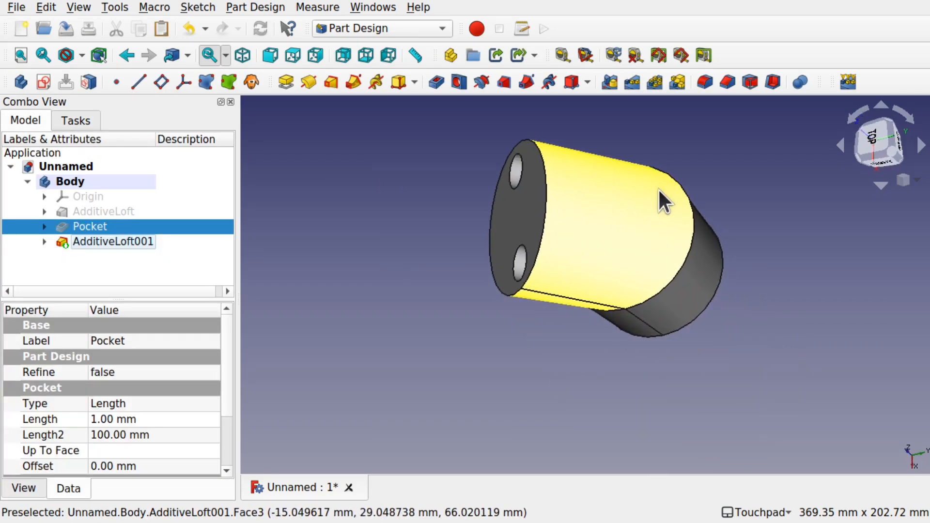
# Undo the lofts, the pocket and the circle deletion back to the three original sketches, and duplicate Sketch001 without its dependencies
pyautogui.hotkey('ctrl', 'z')
pyautogui.hotkey('ctrl', 'z')
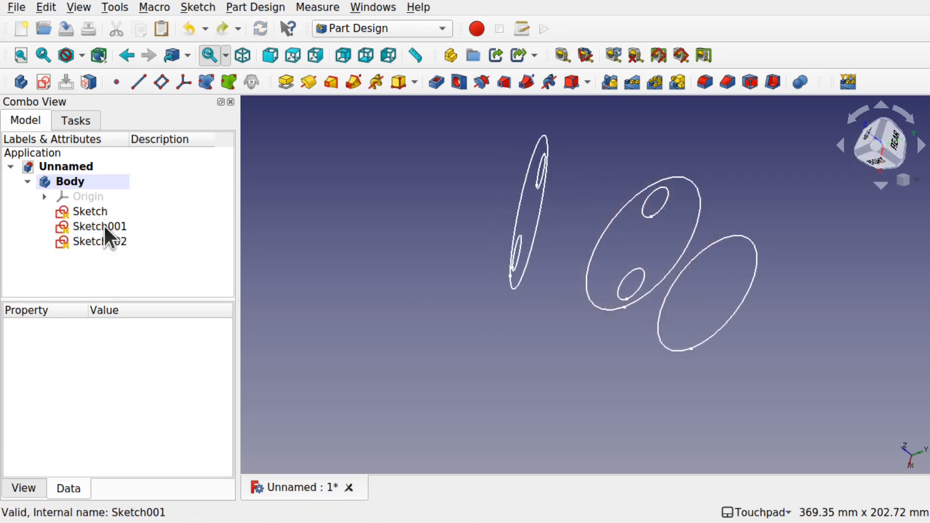
pyautogui.click(104, 226)
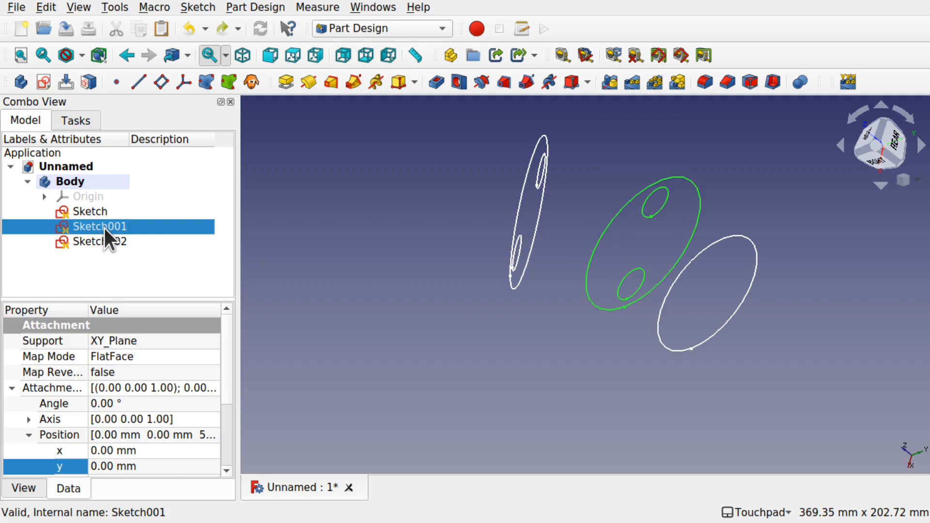
pyautogui.click(48, 7)
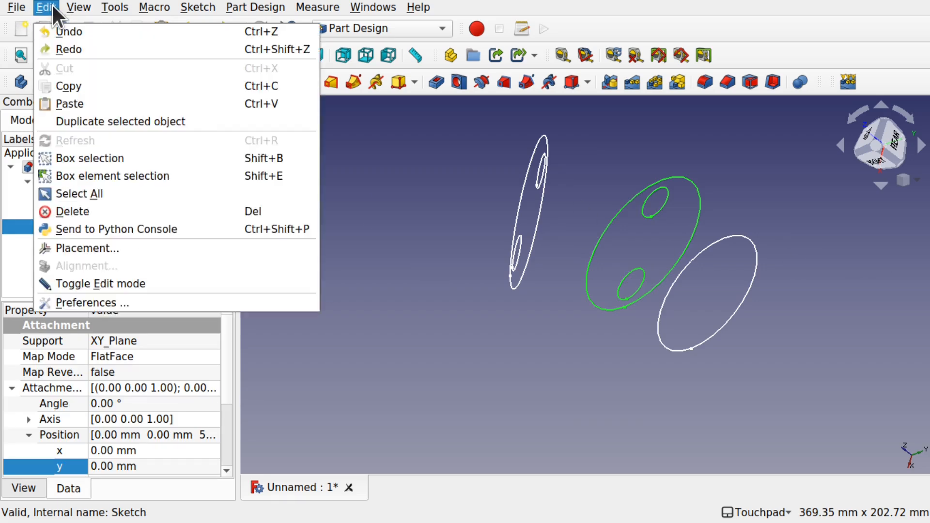
pyautogui.click(105, 121)
pyautogui.click(449, 204)
pyautogui.click(637, 389)
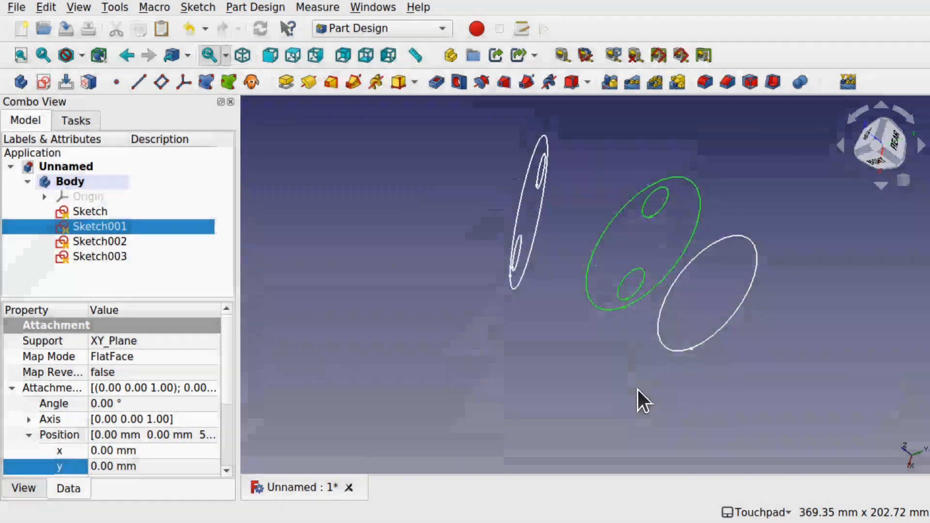
# Hide Sketch003, the duplicate of Sketch001
pyautogui.click(104, 251)
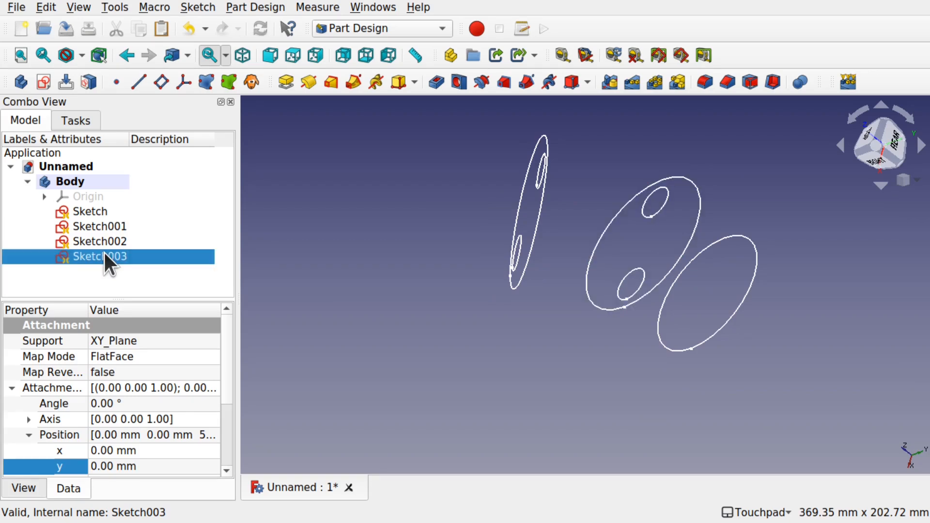
pyautogui.press('space')
pyautogui.click(312, 257)
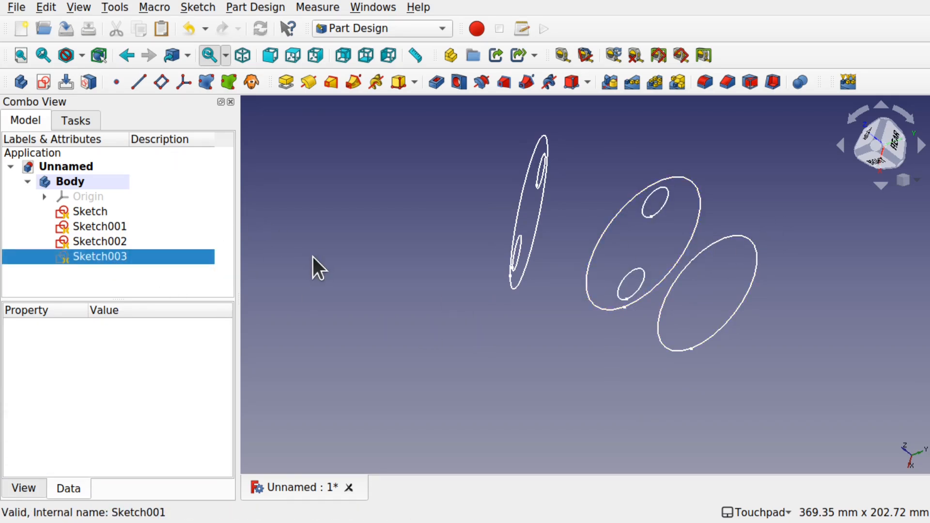
# Delete the two small inner circles from the original Sketch001, leaving its outer circle
pyautogui.click(675, 274)
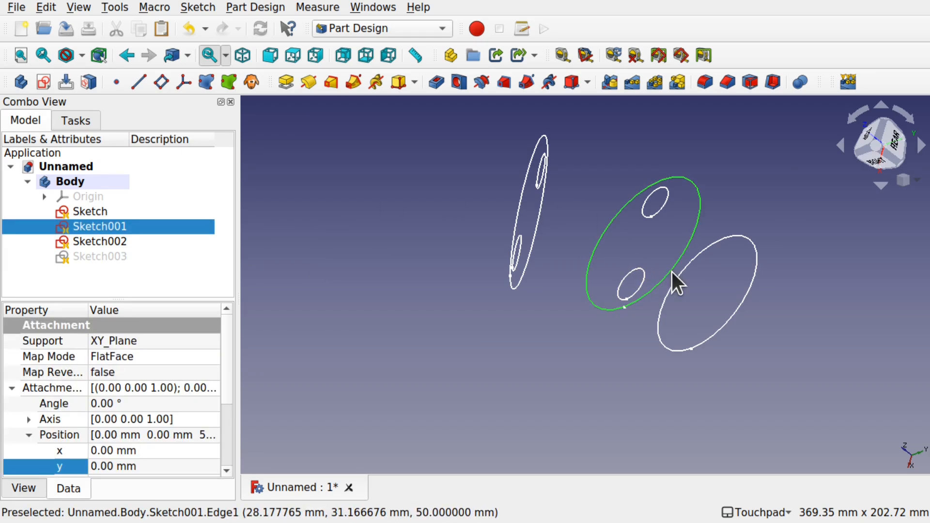
pyautogui.doubleClick(92, 228)
pyautogui.click(567, 282)
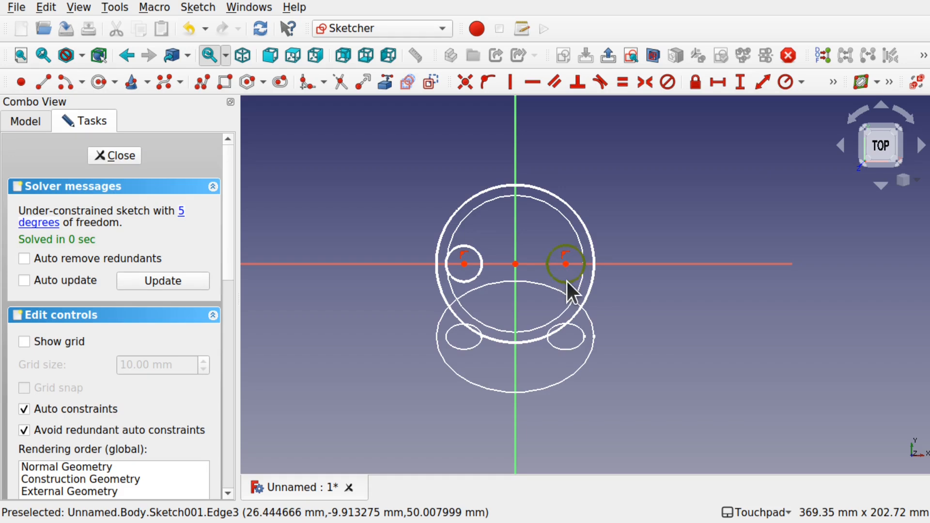
pyautogui.press('Delete')
pyautogui.click(477, 276)
pyautogui.press('Delete')
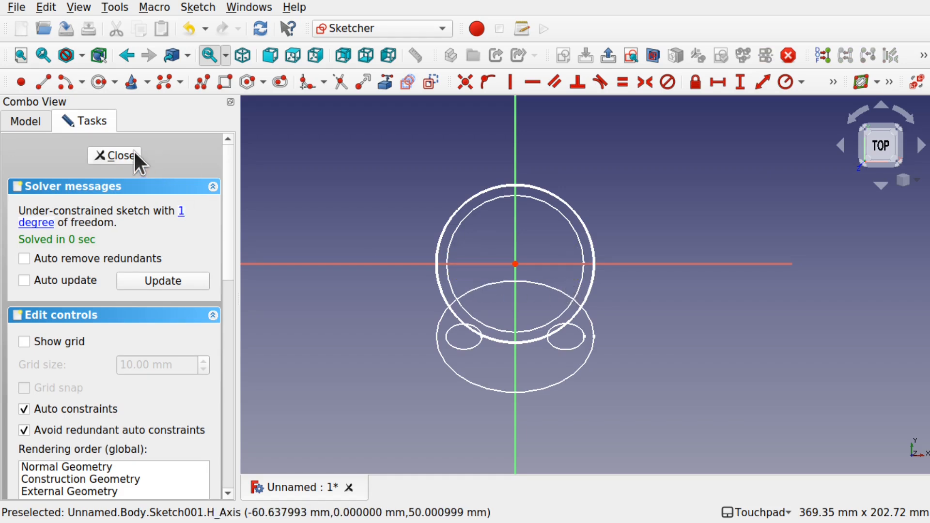
pyautogui.click(115, 156)
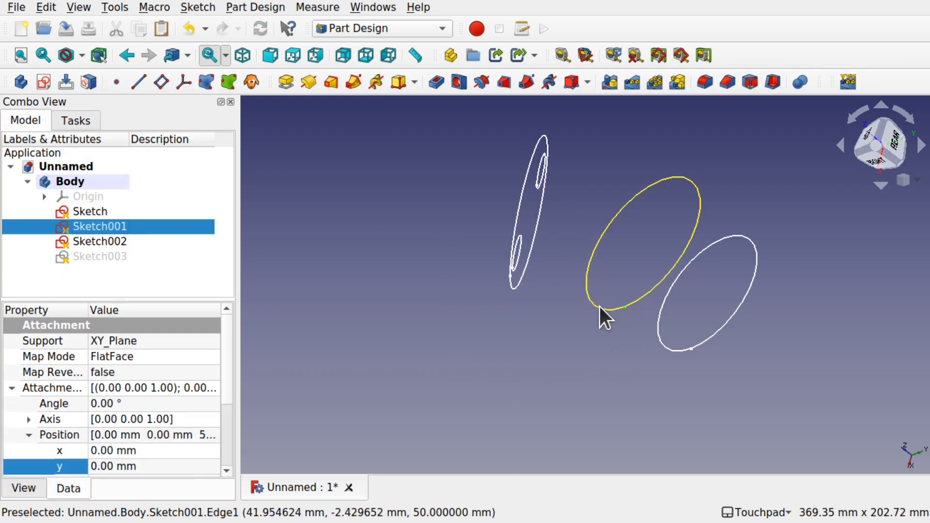
# Toggle Sketch003's visibility to compare its circles with Sketch001, leaving Sketch003 hidden
pyautogui.click(104, 251)
pyautogui.press('space')
pyautogui.press('space')
pyautogui.press('space')
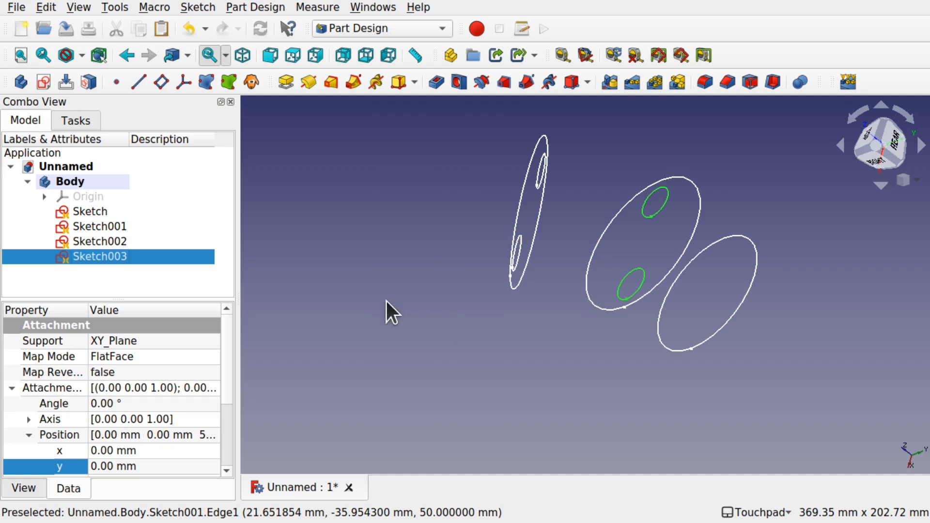
pyautogui.press('space')
# Create an additive loft from the single-circle base Sketch to the reduced Sketch001
pyautogui.click(726, 323)
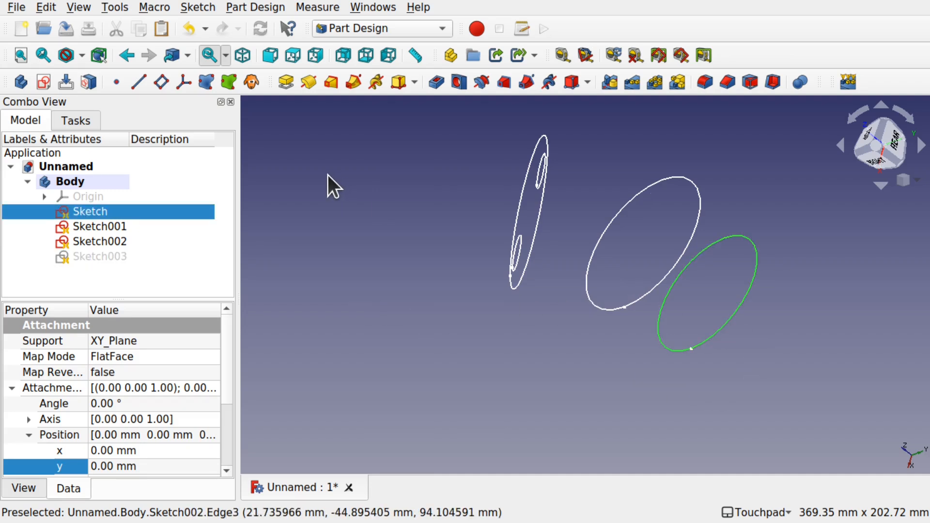
pyautogui.click(328, 83)
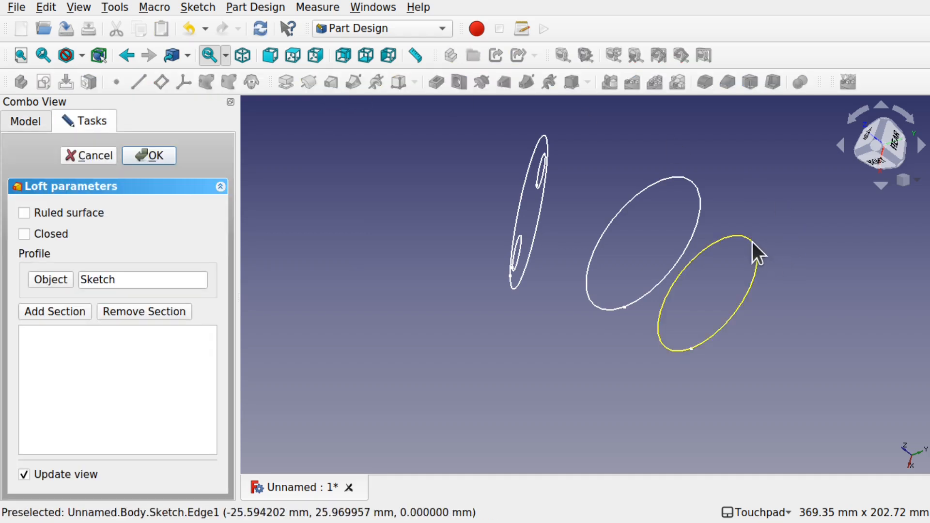
pyautogui.click(44, 310)
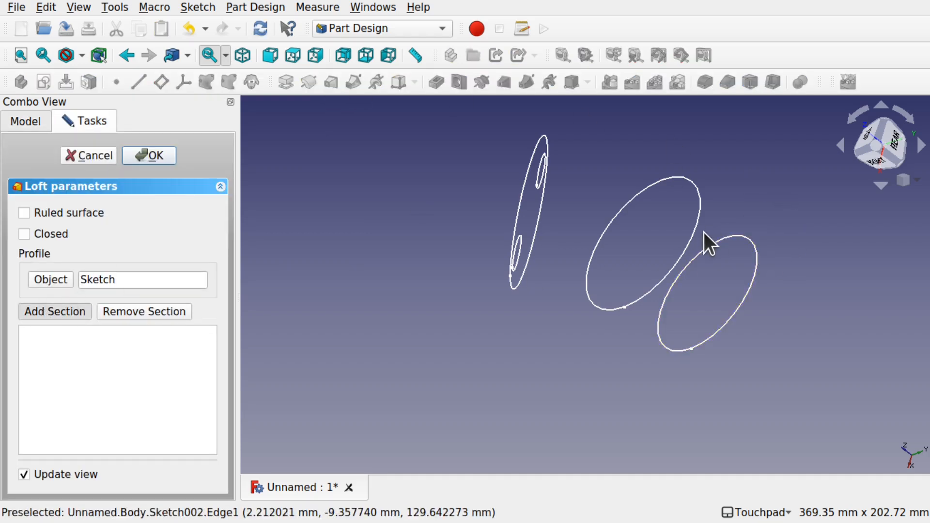
pyautogui.click(691, 236)
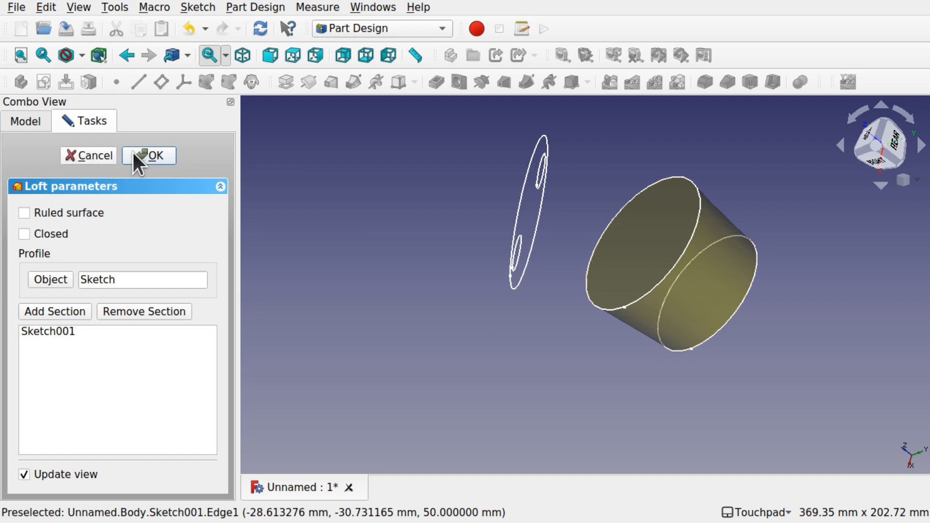
pyautogui.click(147, 154)
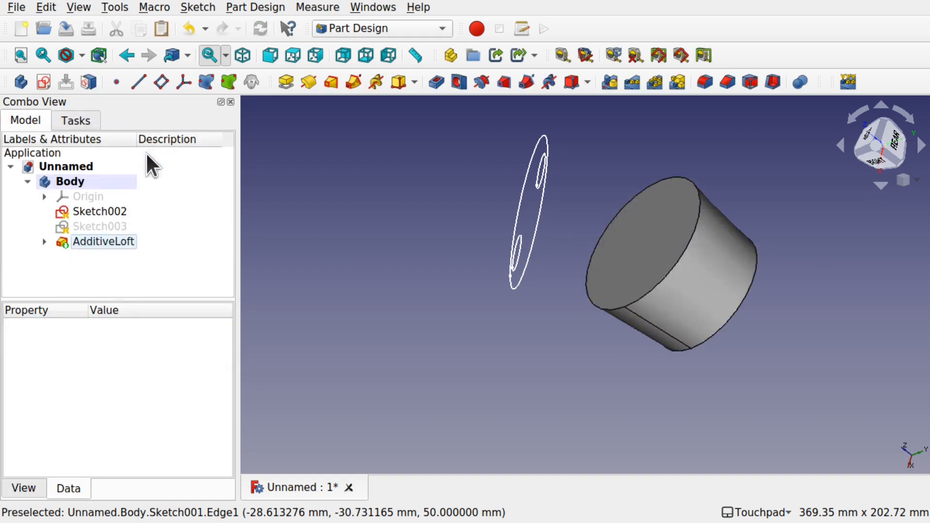
# Create a second additive loft from Sketch003 with Sketch002 as its section
pyautogui.click(110, 225)
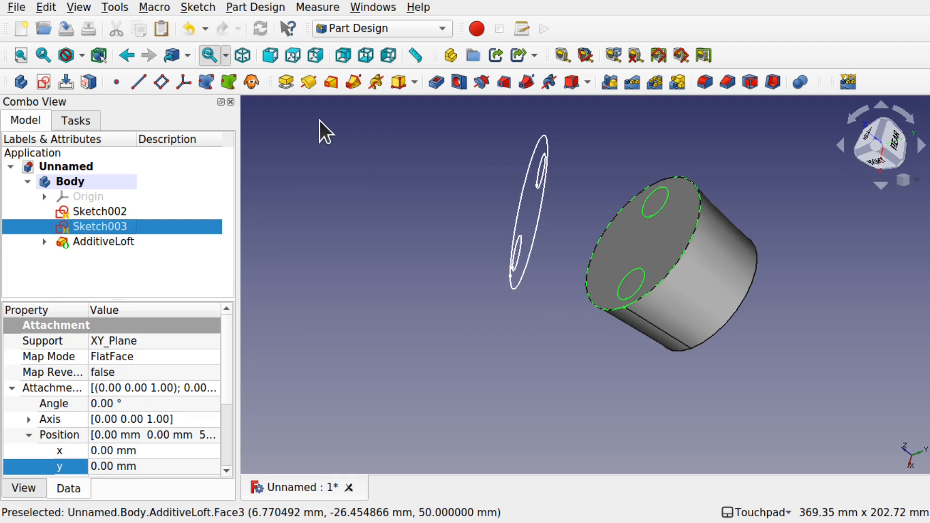
pyautogui.click(331, 81)
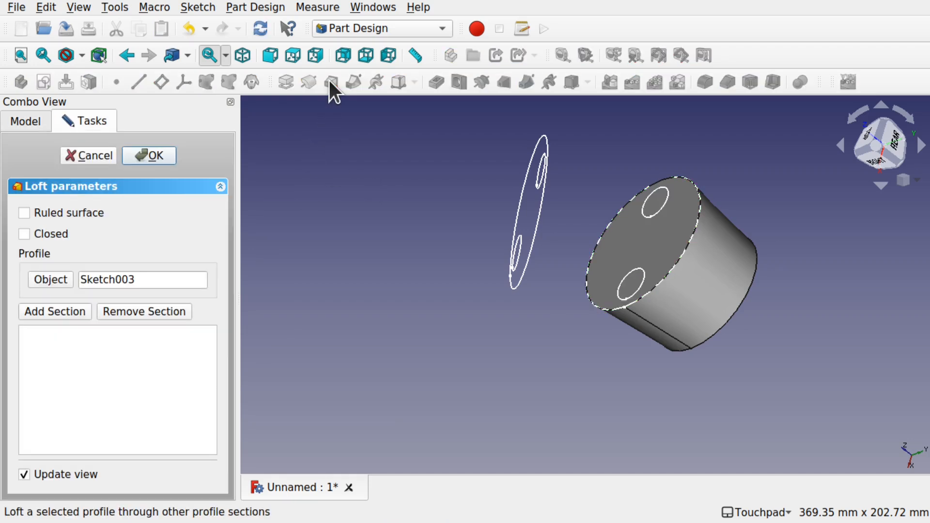
pyautogui.click(55, 312)
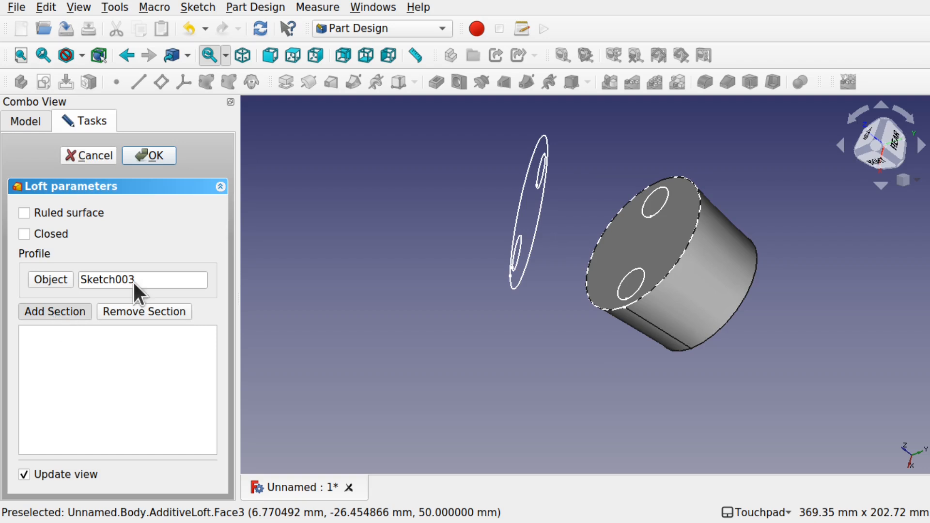
pyautogui.click(538, 219)
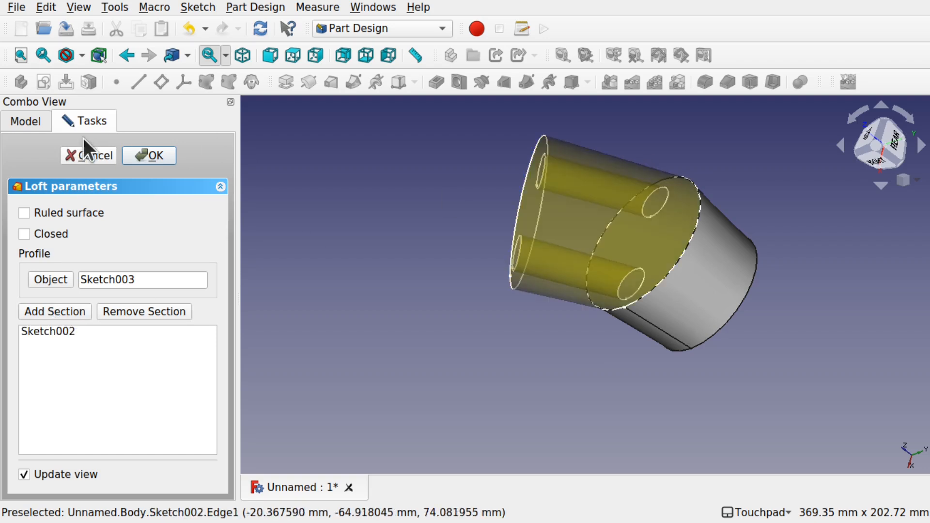
pyautogui.click(149, 156)
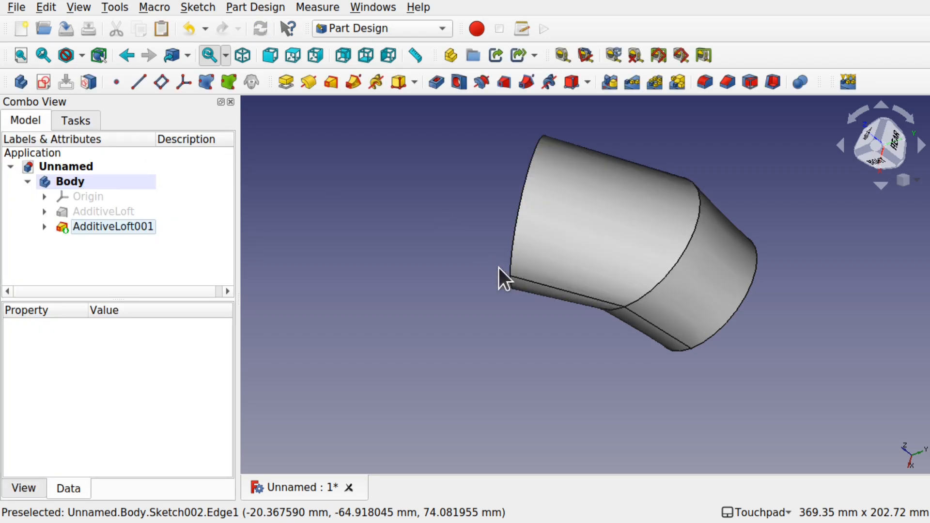
# Reopen the loft between Sketch003 and Sketch002 to examine its two inner passages and their ends at the lower loft
pyautogui.keyDown('alt'); pyautogui.moveTo(495, 303); pyautogui.dragTo(480, 242); pyautogui.keyUp('alt')
pyautogui.doubleClick(135, 226)
pyautogui.keyDown('shift'); pyautogui.moveTo(525, 264); pyautogui.dragTo(660, 391); pyautogui.keyUp('shift')
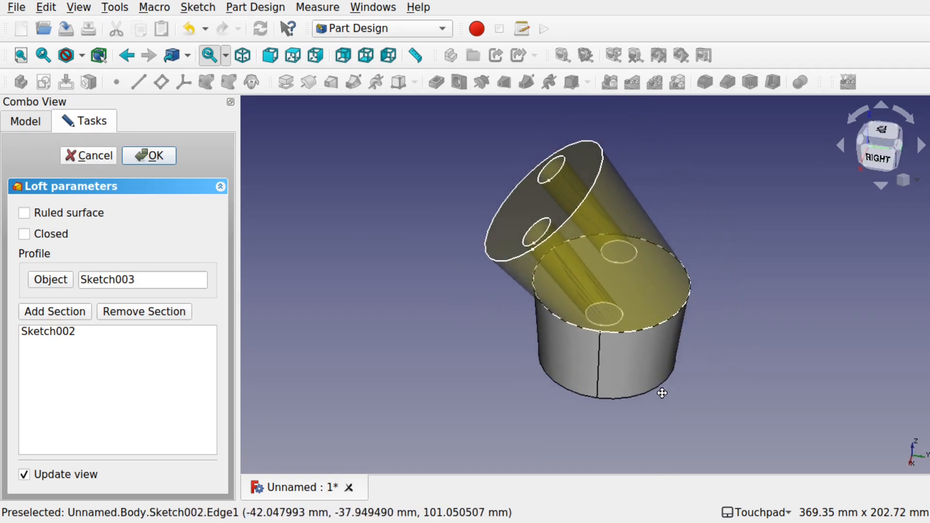
pyautogui.click(155, 152)
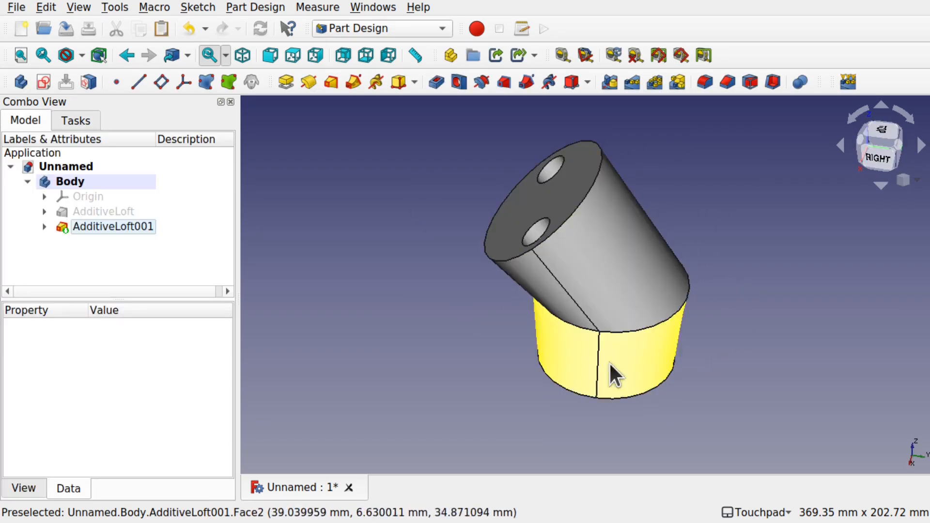